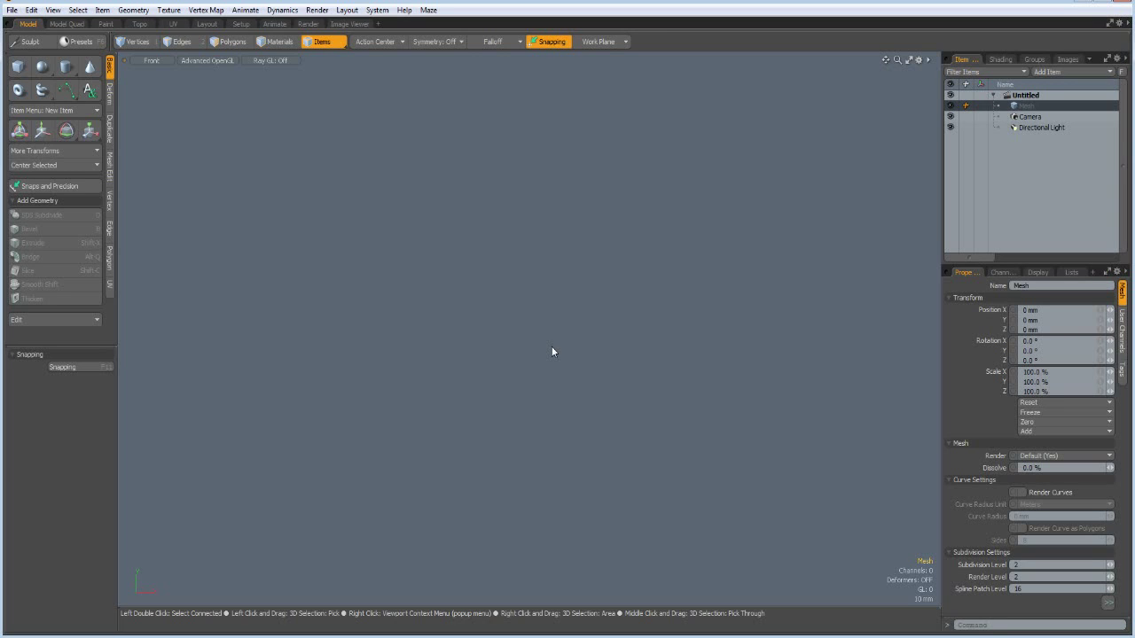
# Create a uniform sphere primitive in the front view and set its radius to 30 mm on all axes.
pyautogui.click(41, 69)
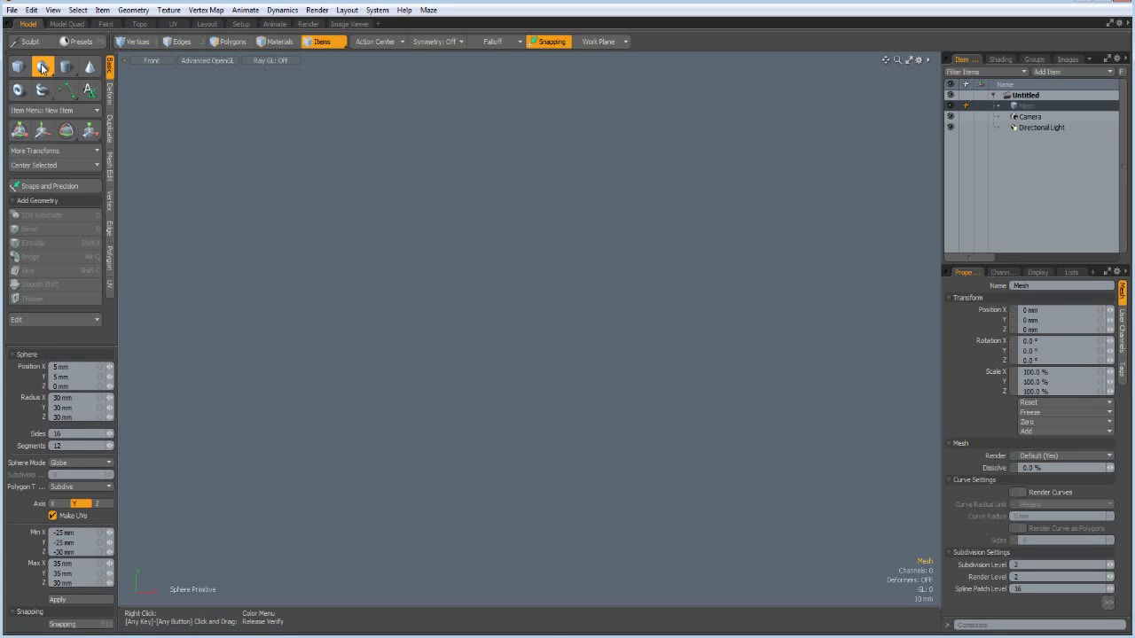
pyautogui.press('3')
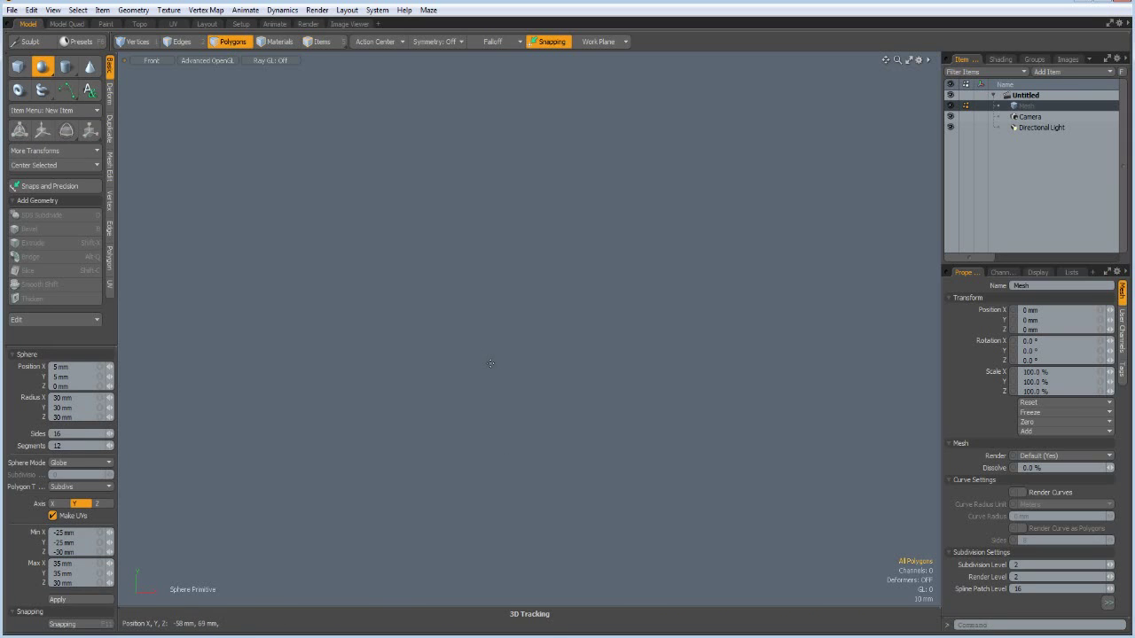
pyautogui.press('ctrl')
pyautogui.keyDown('ctrl'); pyautogui.moveTo(490, 364); pyautogui.dragTo(518, 364); pyautogui.keyUp('ctrl')
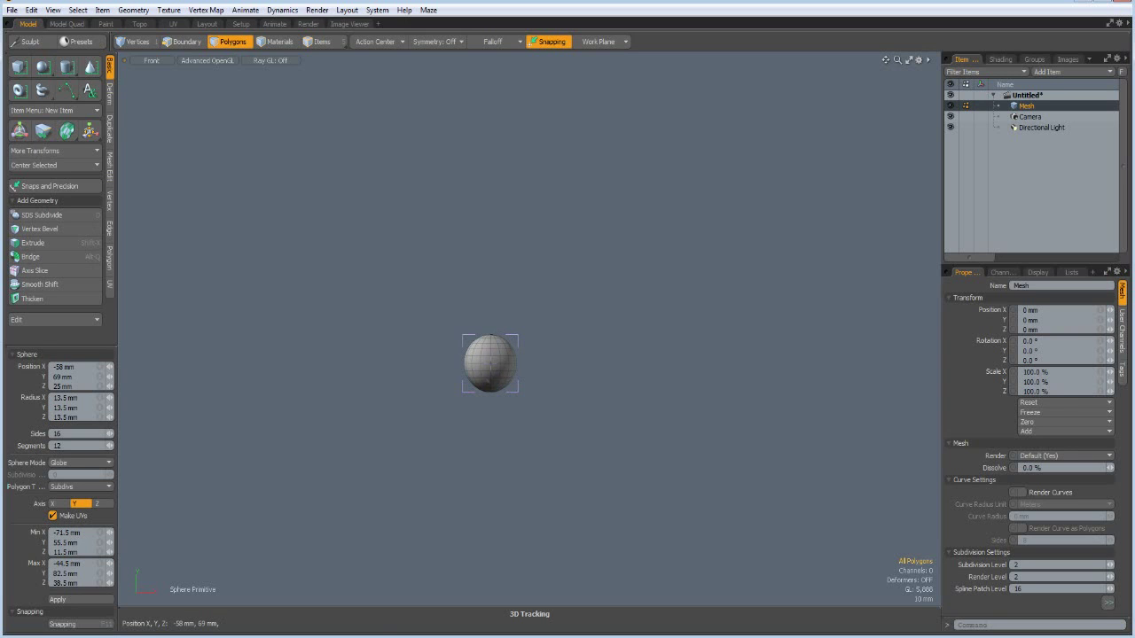
pyautogui.click(99, 399)
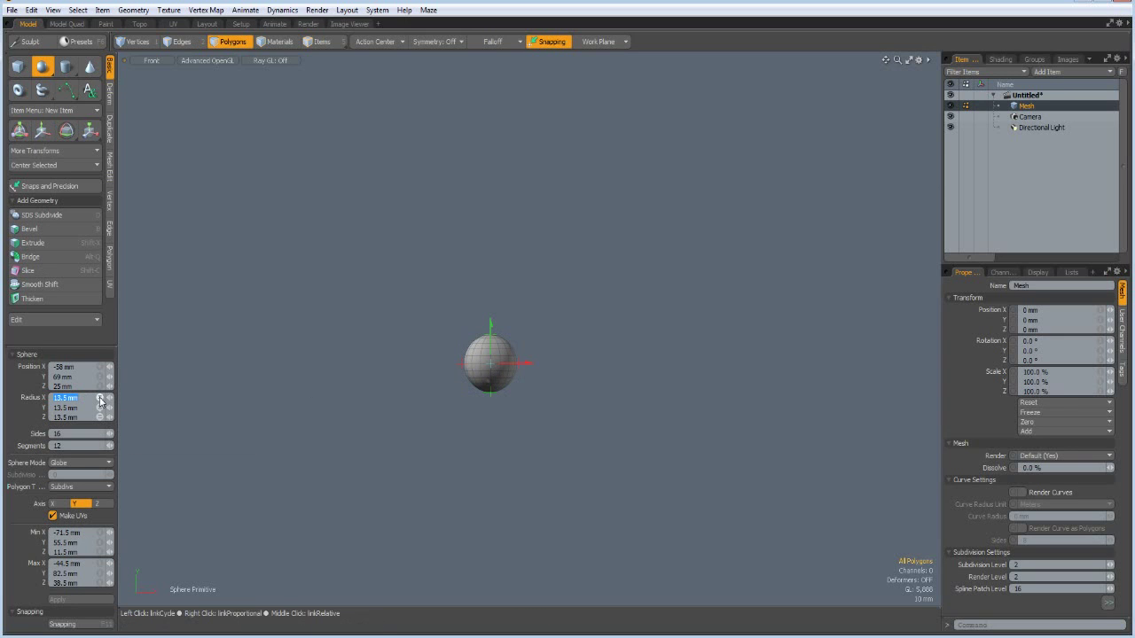
pyautogui.write('30')
pyautogui.press('Return')
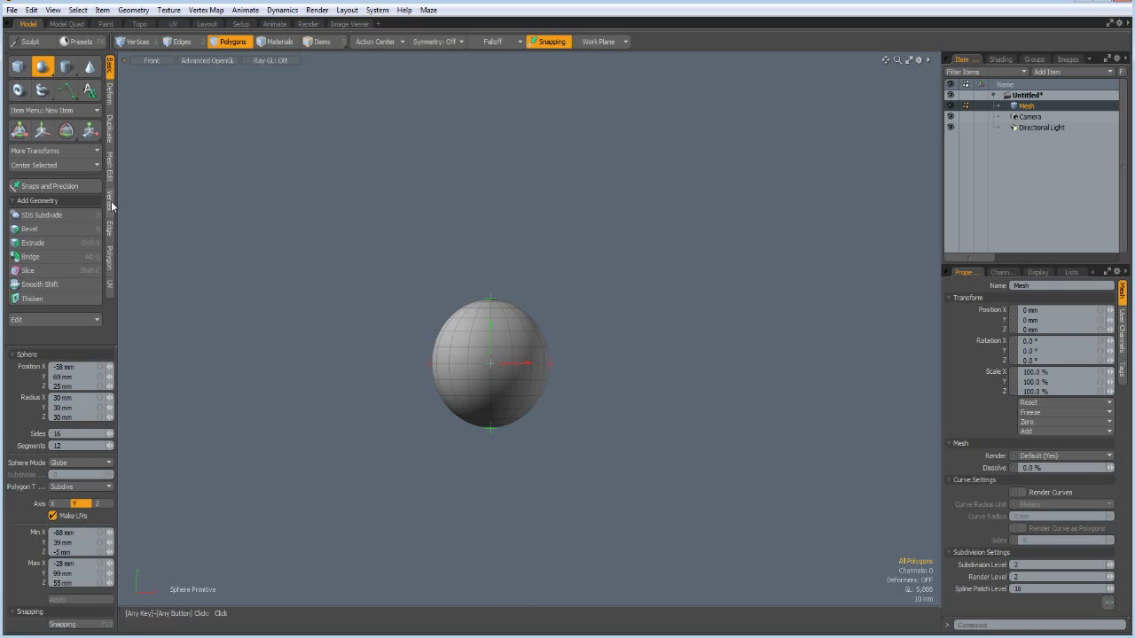
# Center the sphere at the origin and fit it in the view.
pyautogui.click(48, 166)
pyautogui.click(50, 167)
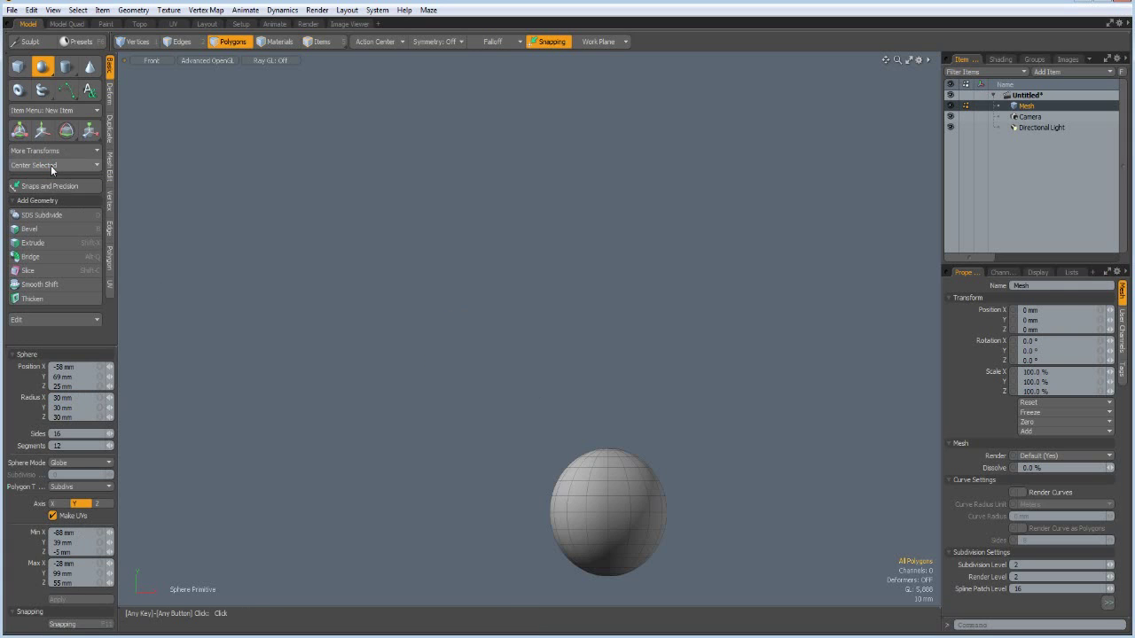
pyautogui.press('a')
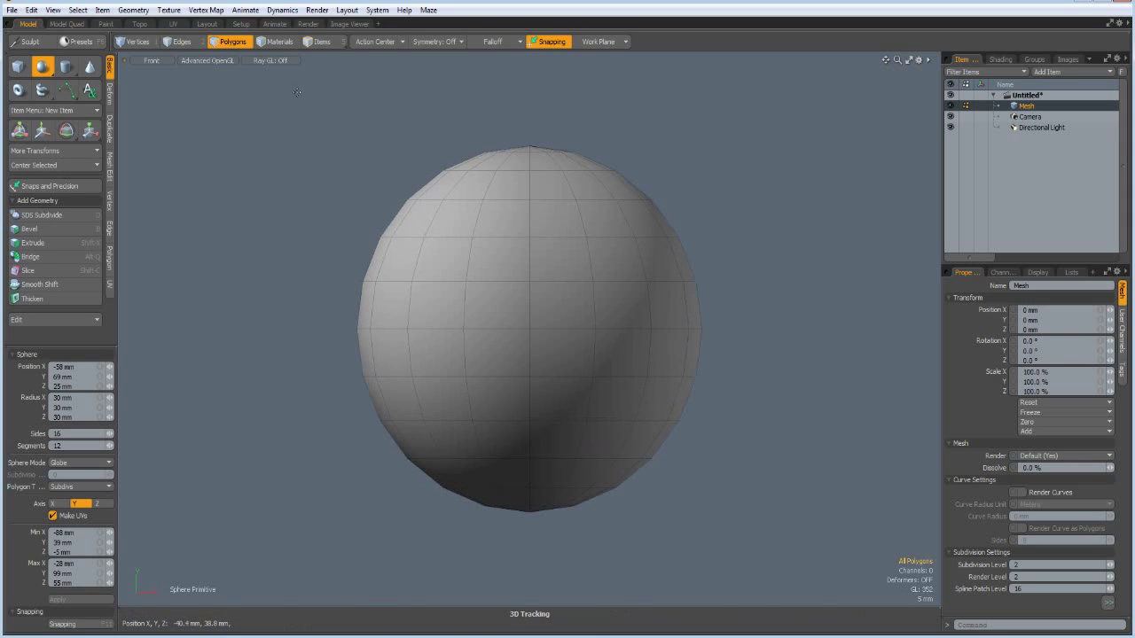
# Delete the sphere's upper half and the three lowest rows of polygons to leave an open bowl.
pyautogui.press('q')
pyautogui.moveTo(272, 91); pyautogui.dragTo(784, 348)
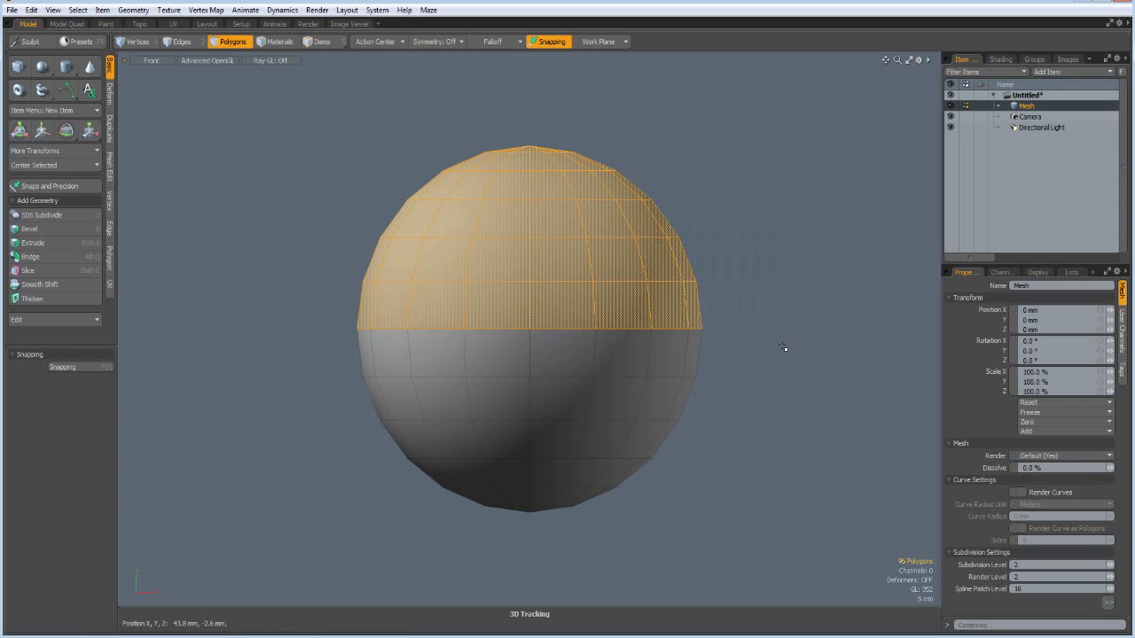
pyautogui.press('Delete')
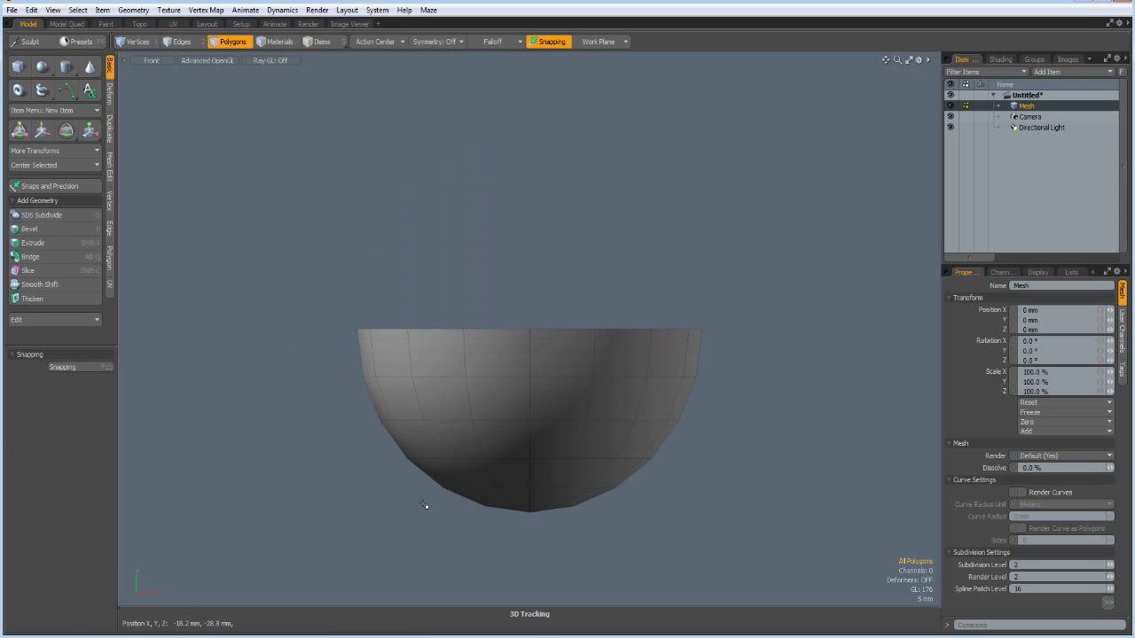
pyautogui.moveTo(360, 447); pyautogui.dragTo(759, 560)
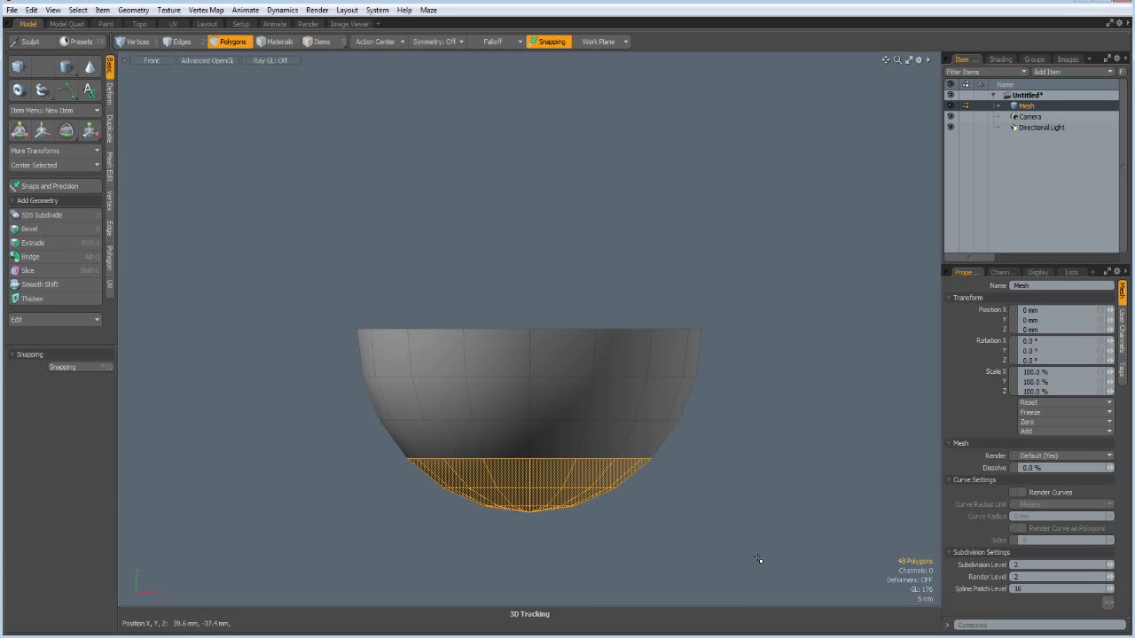
pyautogui.press('Delete')
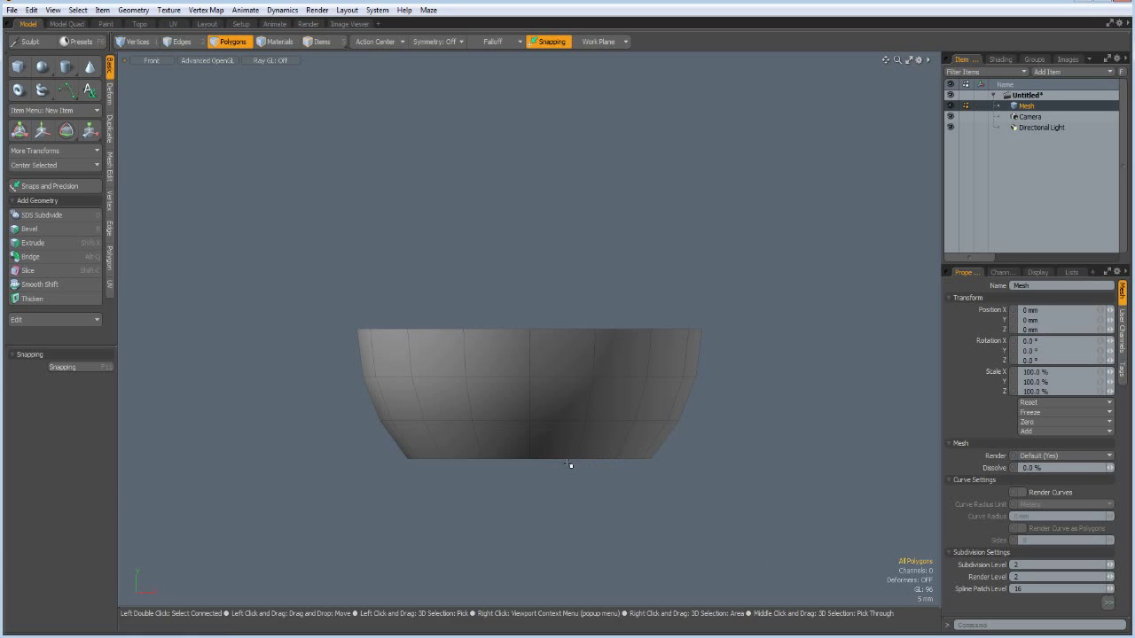
# Extend the bowl's upper rim edges straight up by 8 mm.
pyautogui.press('2')
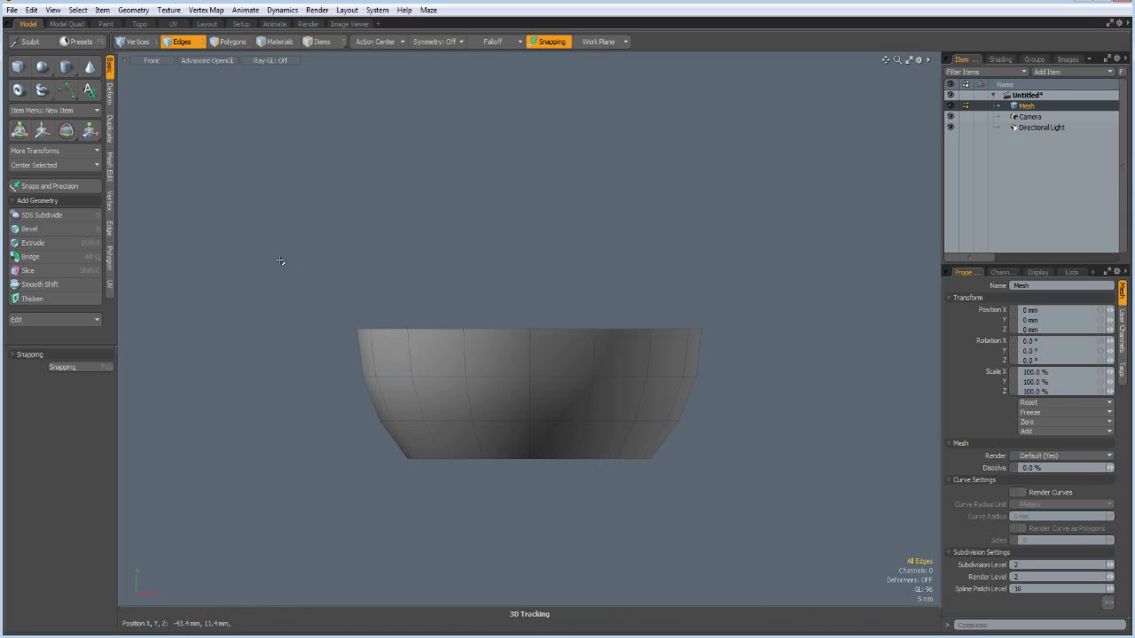
pyautogui.moveTo(279, 260); pyautogui.dragTo(783, 347)
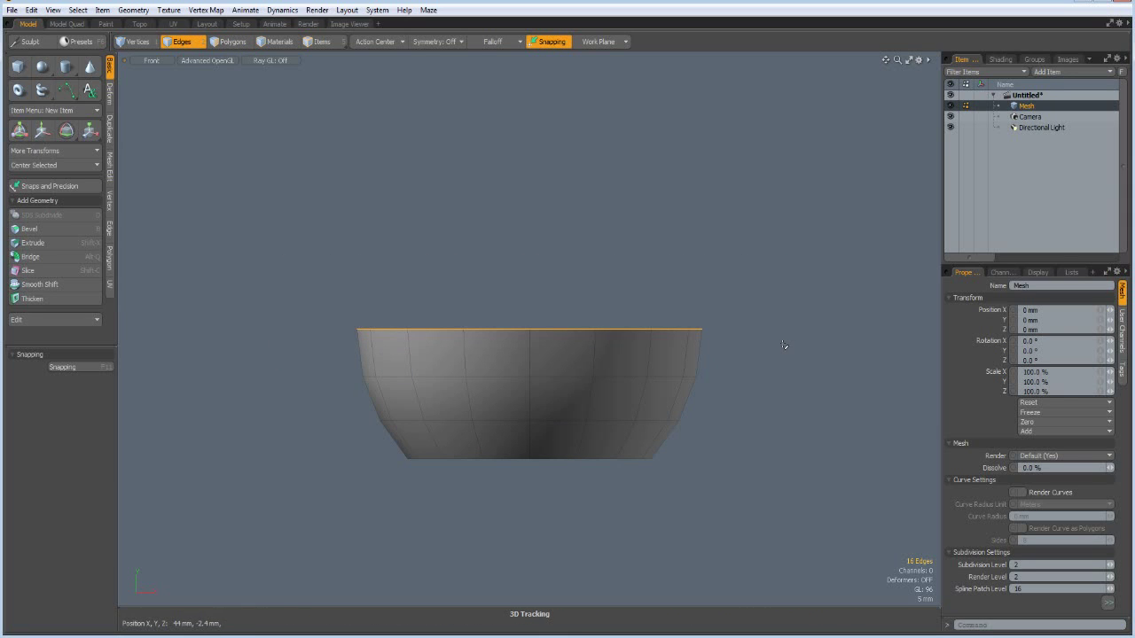
pyautogui.hotkey('shift', 'x')
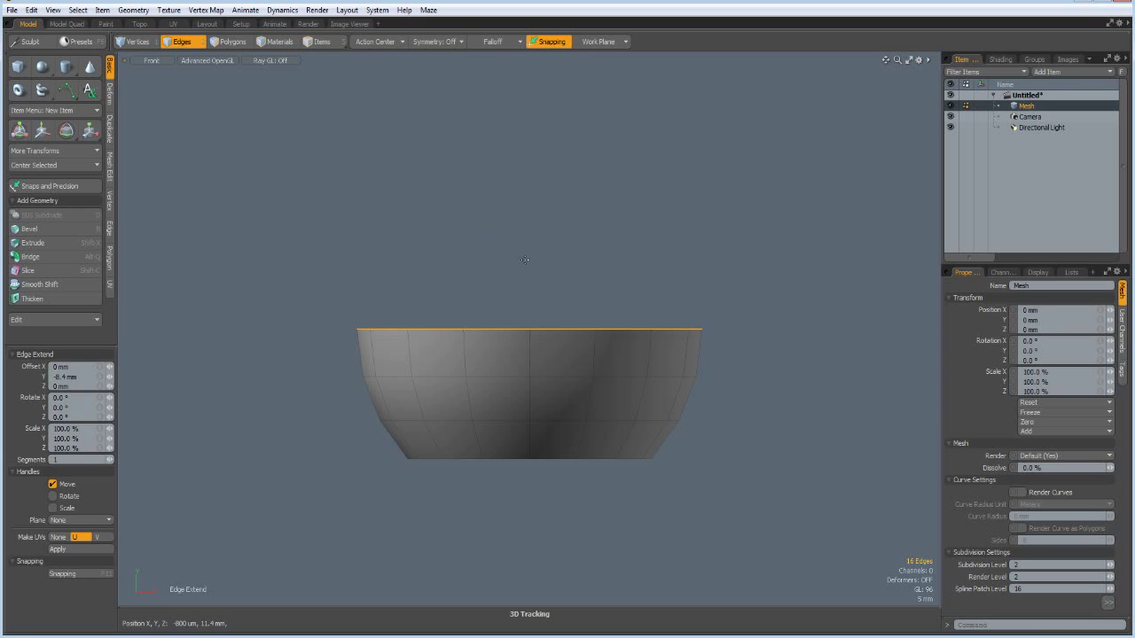
pyautogui.moveTo(530, 266); pyautogui.dragTo(530, 223)
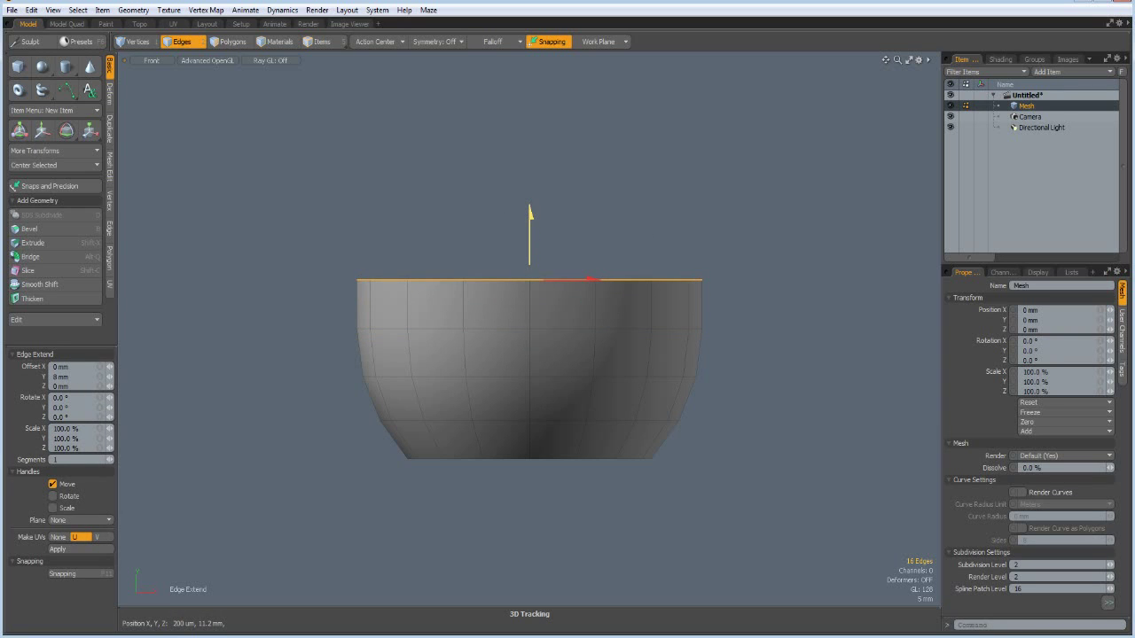
pyautogui.press('space')
# Extend the bowl's bottom edge loop straight down with a Y offset of -40 mm to form a cylindrical stem.
pyautogui.moveTo(376, 446); pyautogui.dragTo(741, 510, button='right')
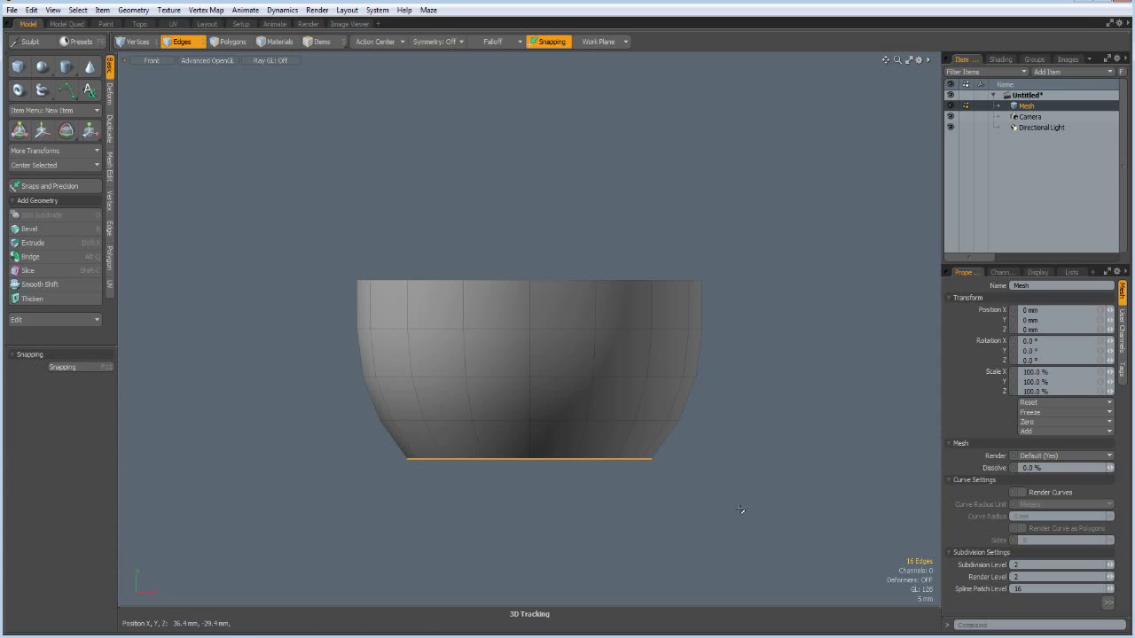
pyautogui.press('z')
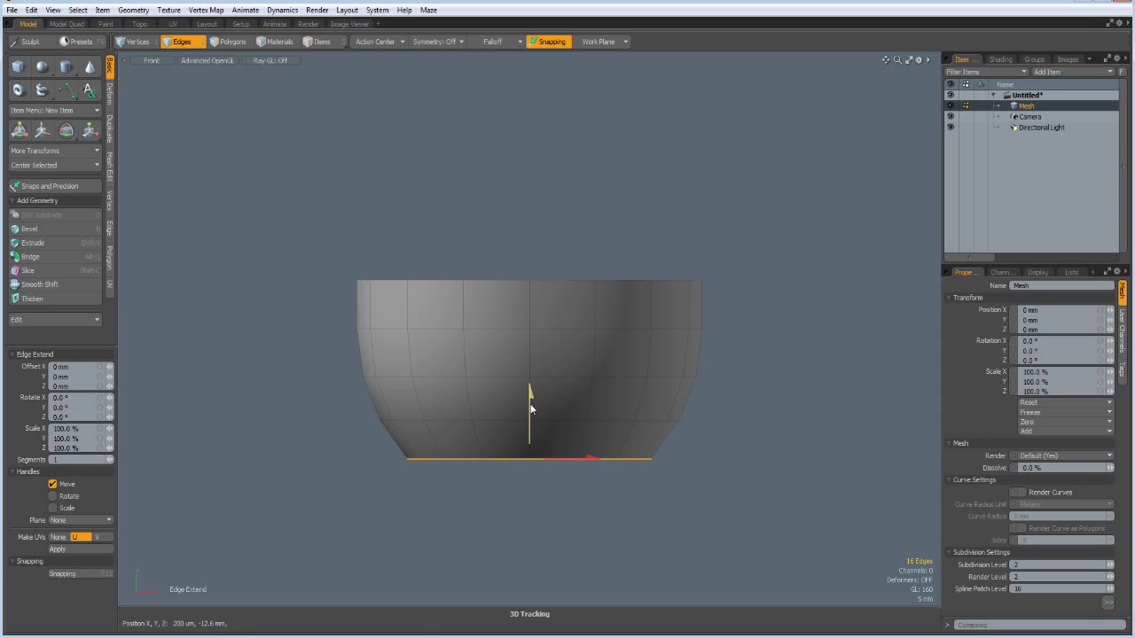
pyautogui.moveTo(529, 406); pyautogui.dragTo(530, 588)
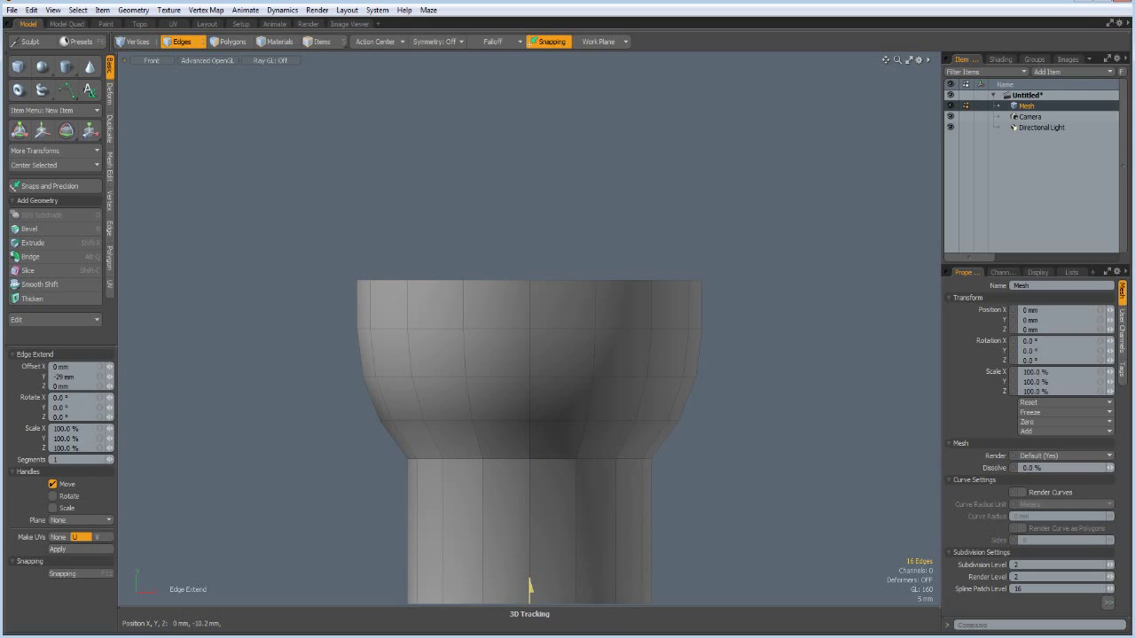
pyautogui.click(86, 377)
pyautogui.write('-')
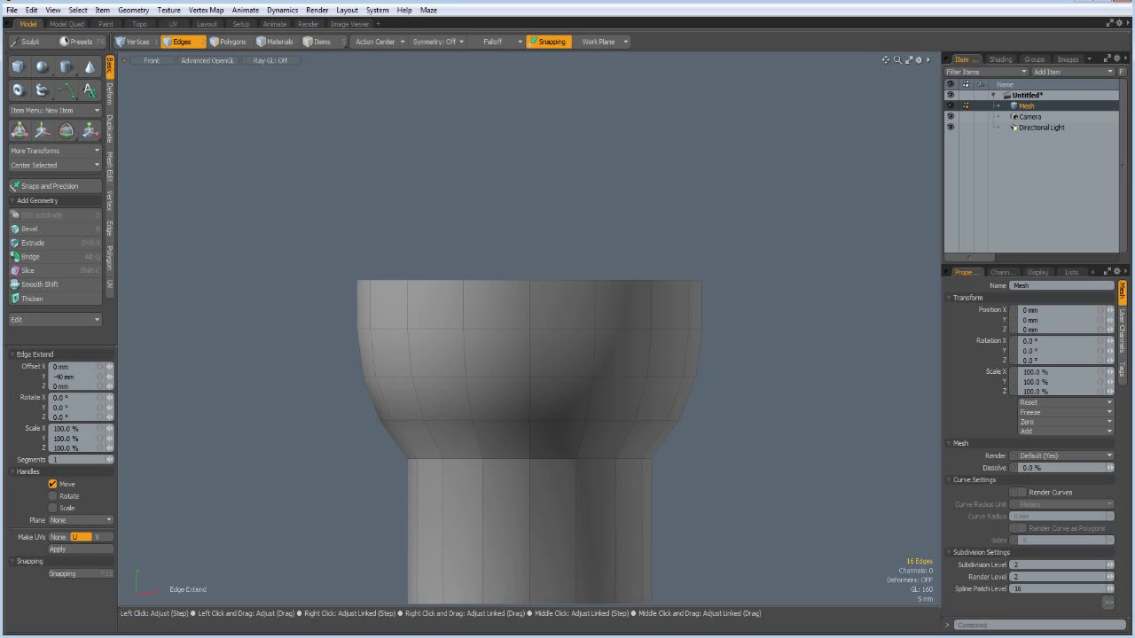
pyautogui.press('space')
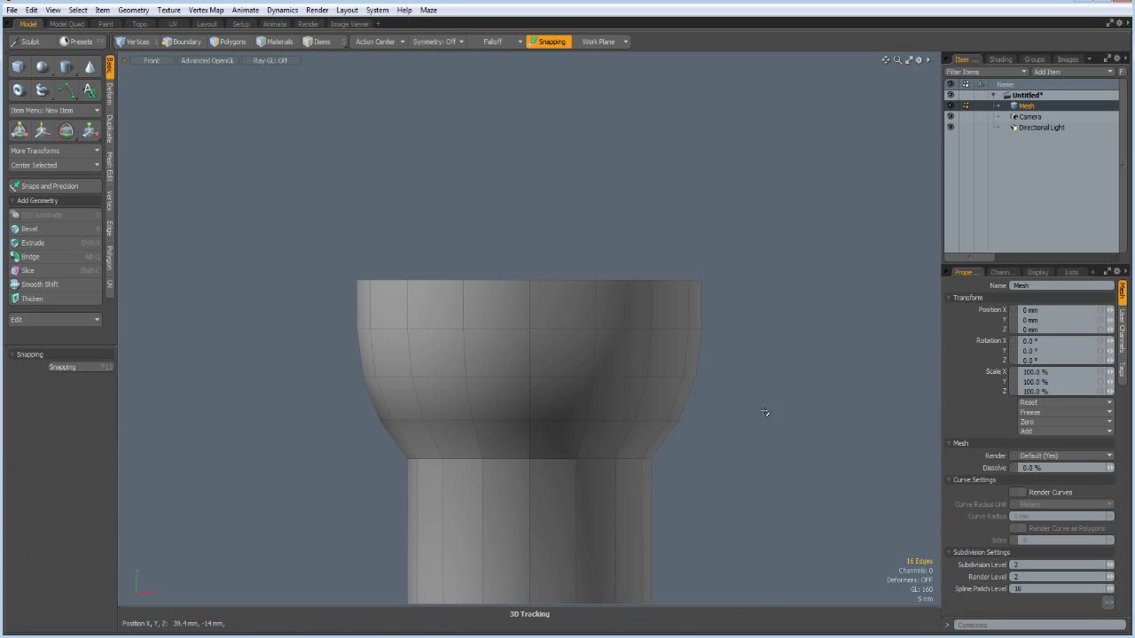
# Switch to the perspective view, clear the edge selection and center the whole mesh at the origin.
pyautogui.hotkey('ctrl', 'space')
pyautogui.click(833, 358)
pyautogui.press('2')
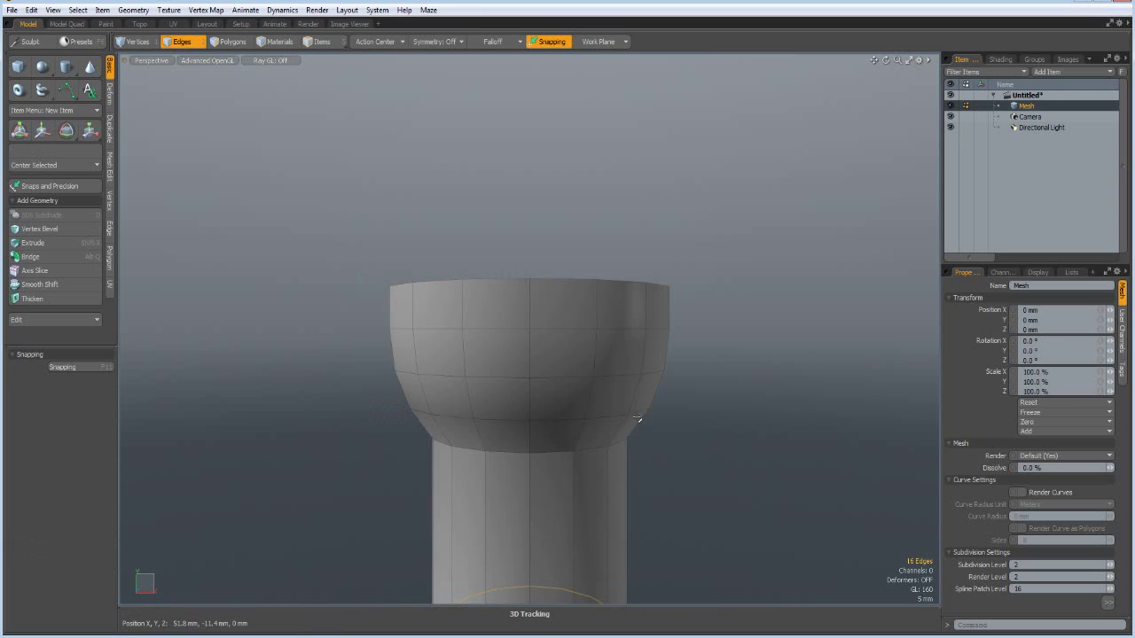
pyautogui.click(218, 279)
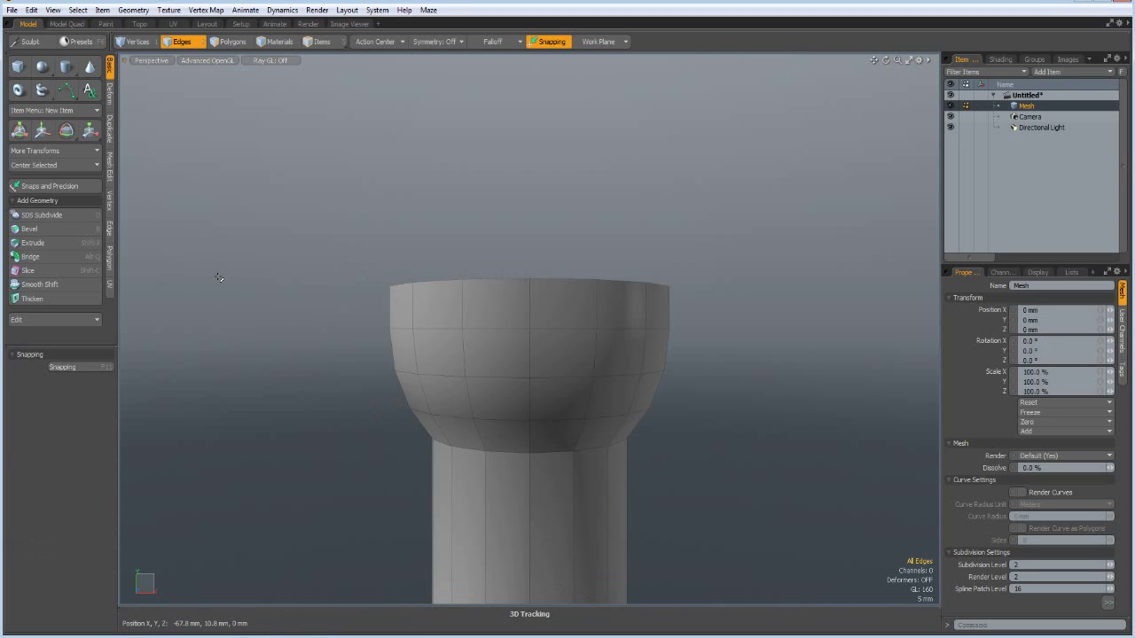
pyautogui.click(35, 167)
pyautogui.click(36, 167)
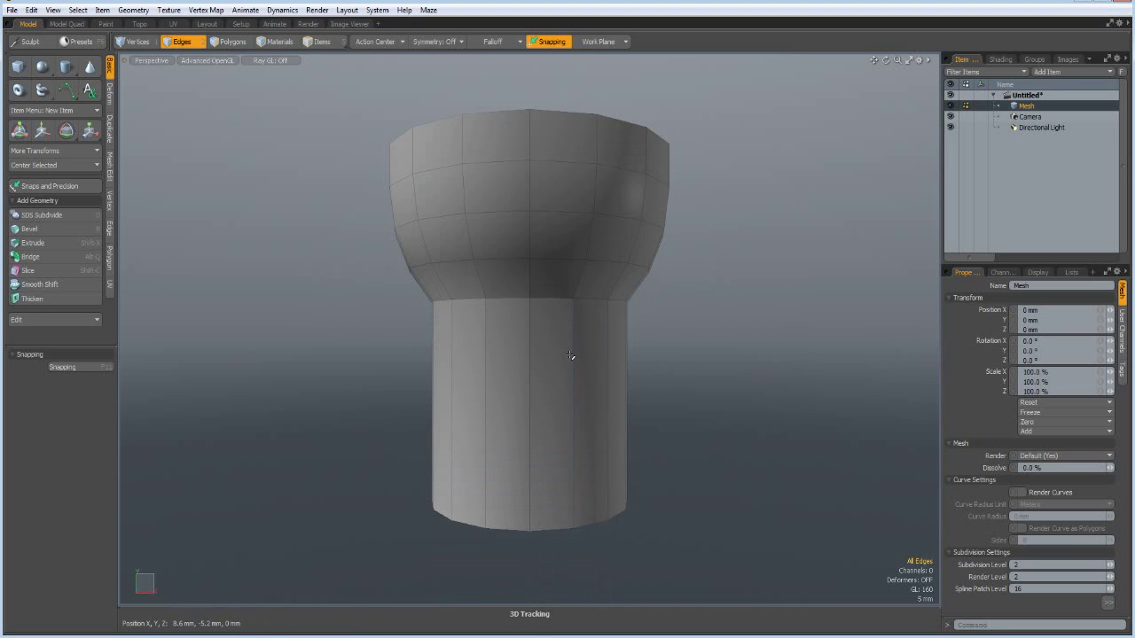
# Thicken the mesh walls inward with an offset of -1 mm.
pyautogui.keyDown('alt'); pyautogui.moveTo(558, 324); pyautogui.dragTo(502, 393); pyautogui.keyUp('alt')
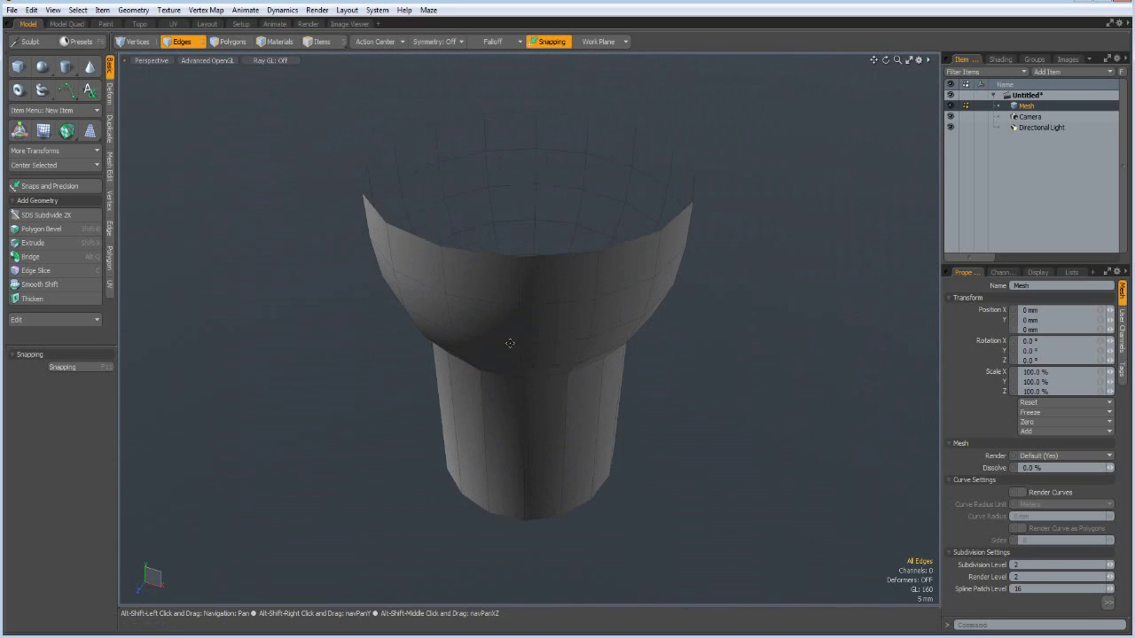
pyautogui.keyDown('alt'); pyautogui.keyDown('shift'); pyautogui.moveTo(511, 341); pyautogui.dragTo(487, 398); pyautogui.keyUp('shift'); pyautogui.keyUp('alt')
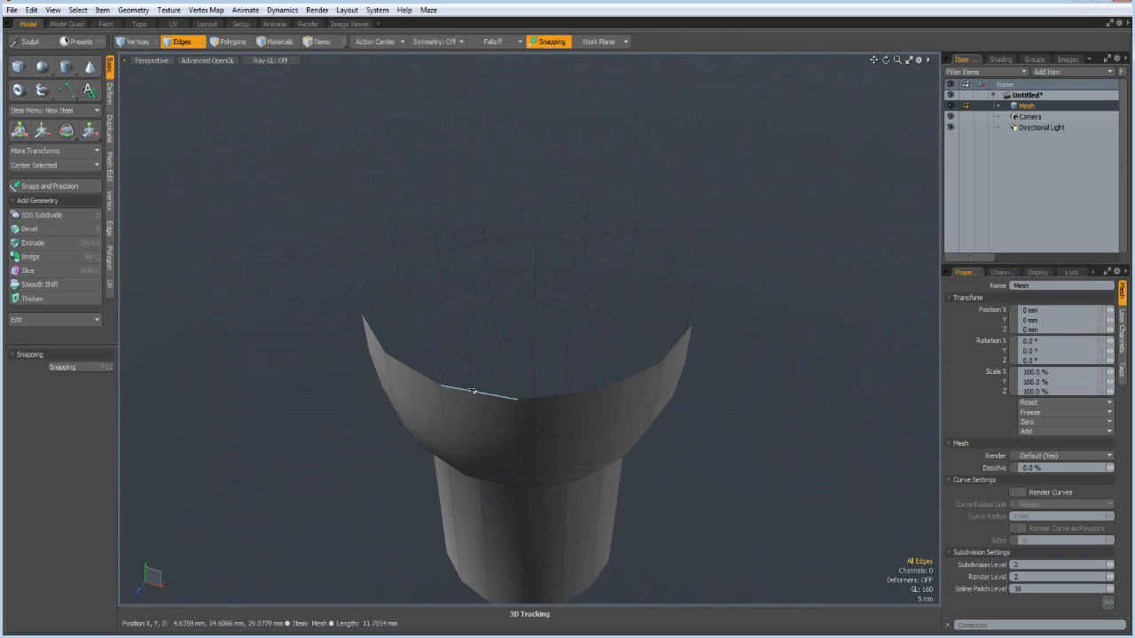
pyautogui.click(110, 257)
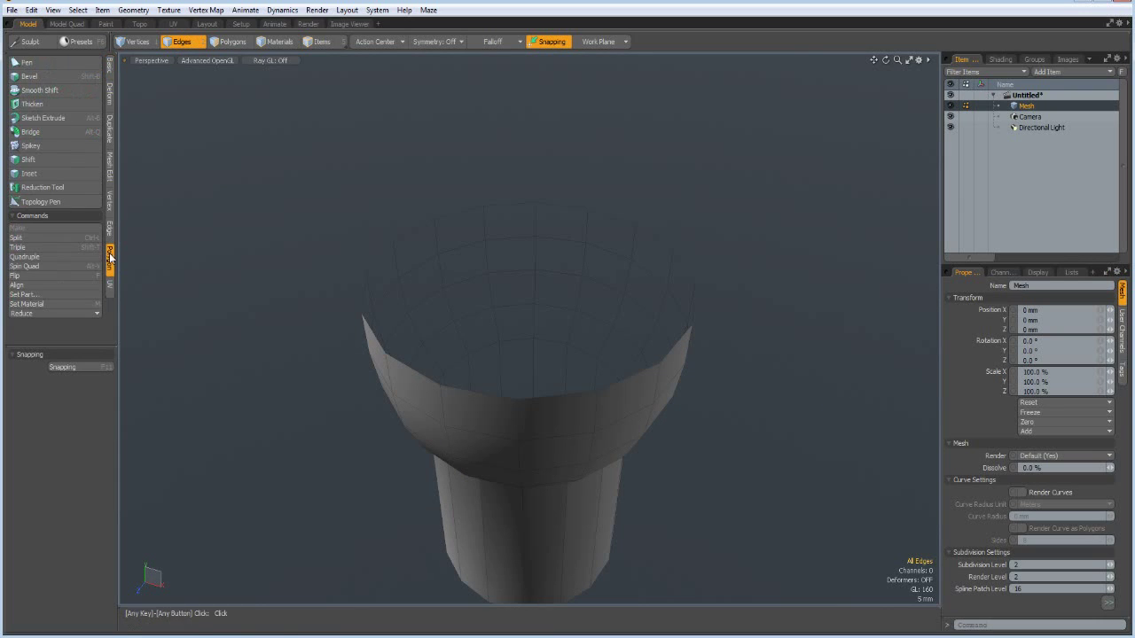
pyautogui.click(32, 103)
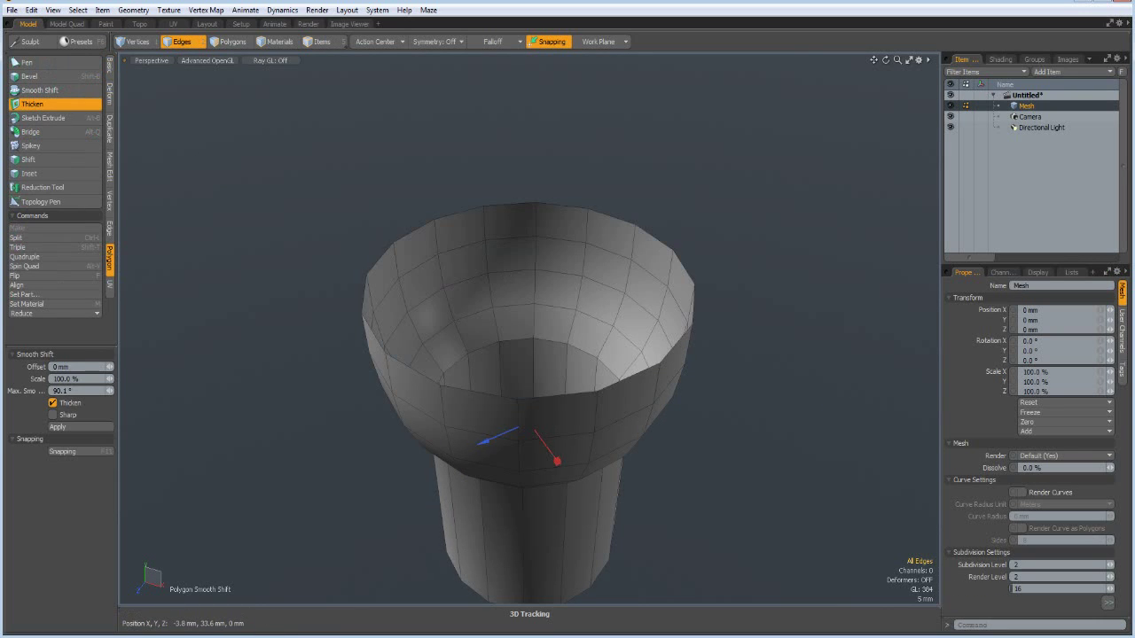
pyautogui.moveTo(483, 444)
pyautogui.mouseDown()
pyautogui.moveTo(493, 440)
pyautogui.moveTo(481, 443)
pyautogui.mouseUp()
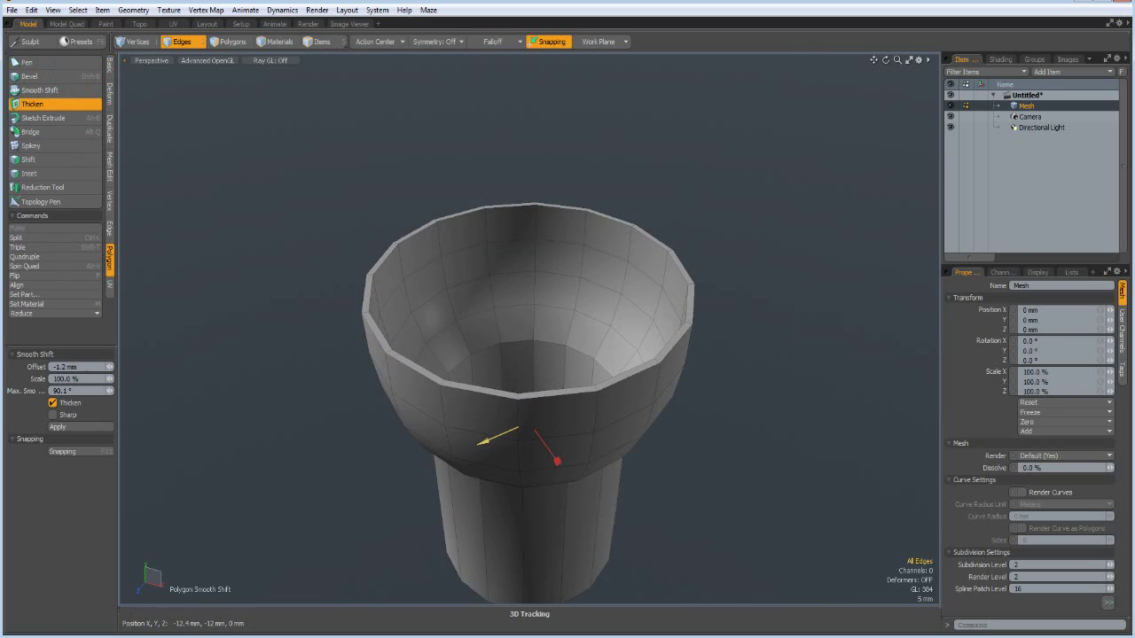
pyautogui.click(82, 368)
pyautogui.write('-')
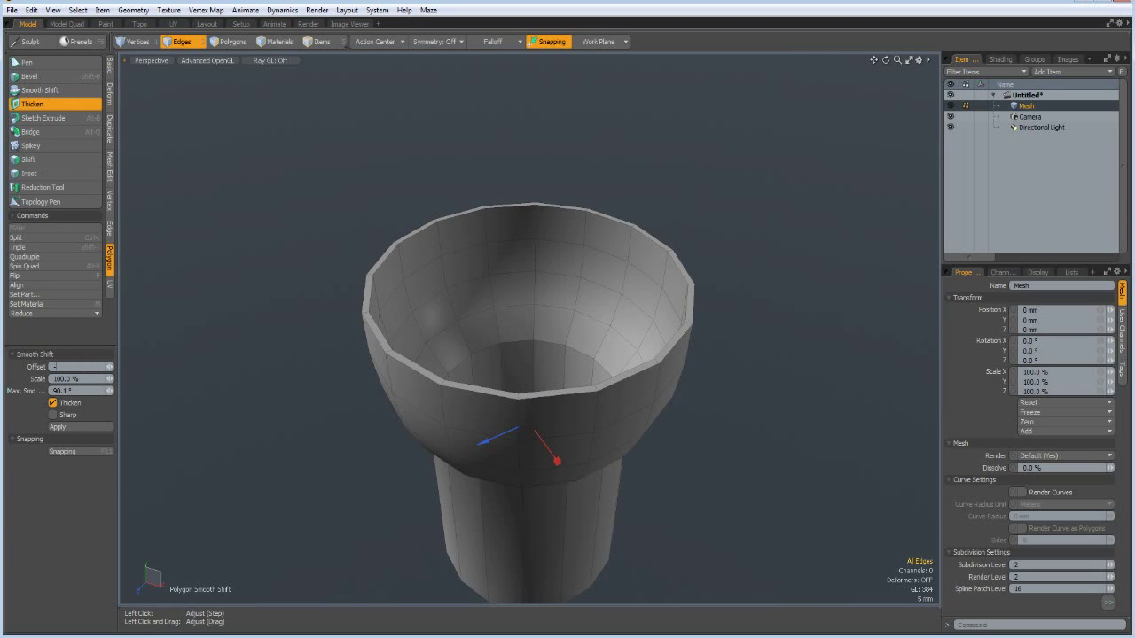
pyautogui.write('1')
pyautogui.press('Return')
pyautogui.press('space')
# Delete the inner wall's polygon loops in the stem and in the lowest row of the bowl.
pyautogui.press('space')
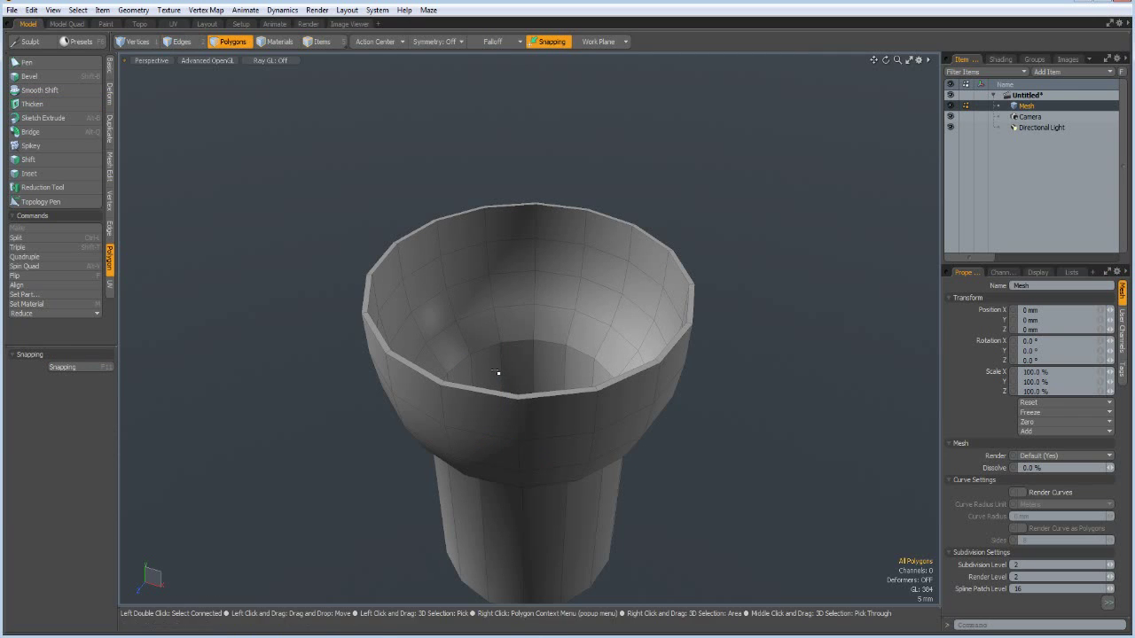
pyautogui.click(512, 371)
pyautogui.doubleClick(511, 371)
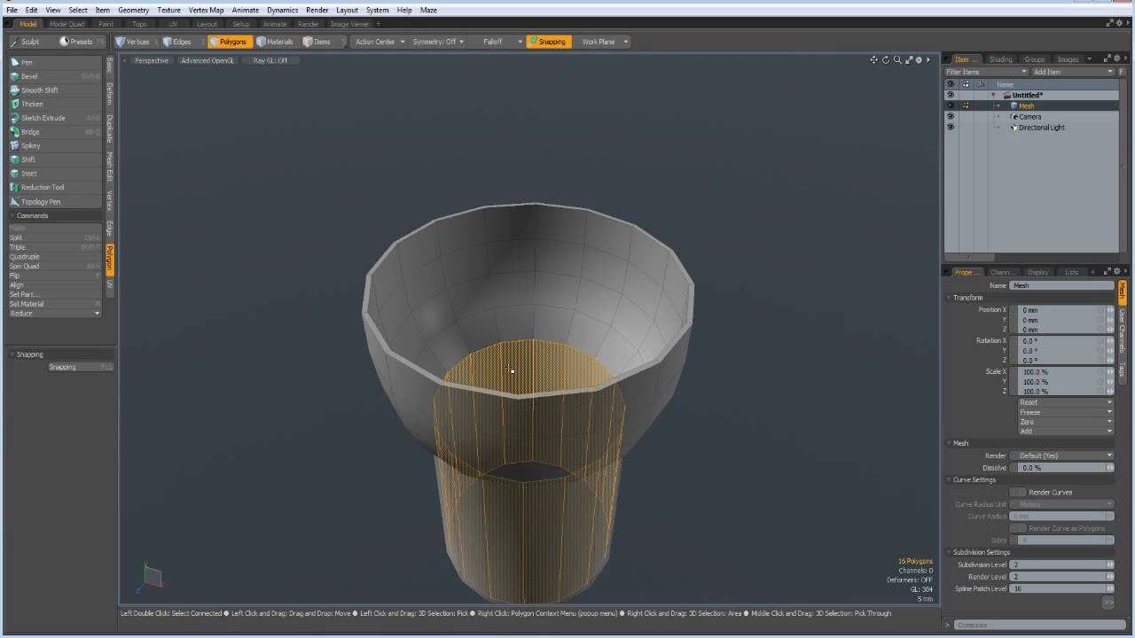
pyautogui.click(511, 371)
pyautogui.moveTo(509, 373)
pyautogui.mouseDown()
pyautogui.moveTo(520, 372)
pyautogui.moveTo(478, 332)
pyautogui.moveTo(514, 326)
pyautogui.mouseUp()
pyautogui.press('l')
pyautogui.press('Delete')
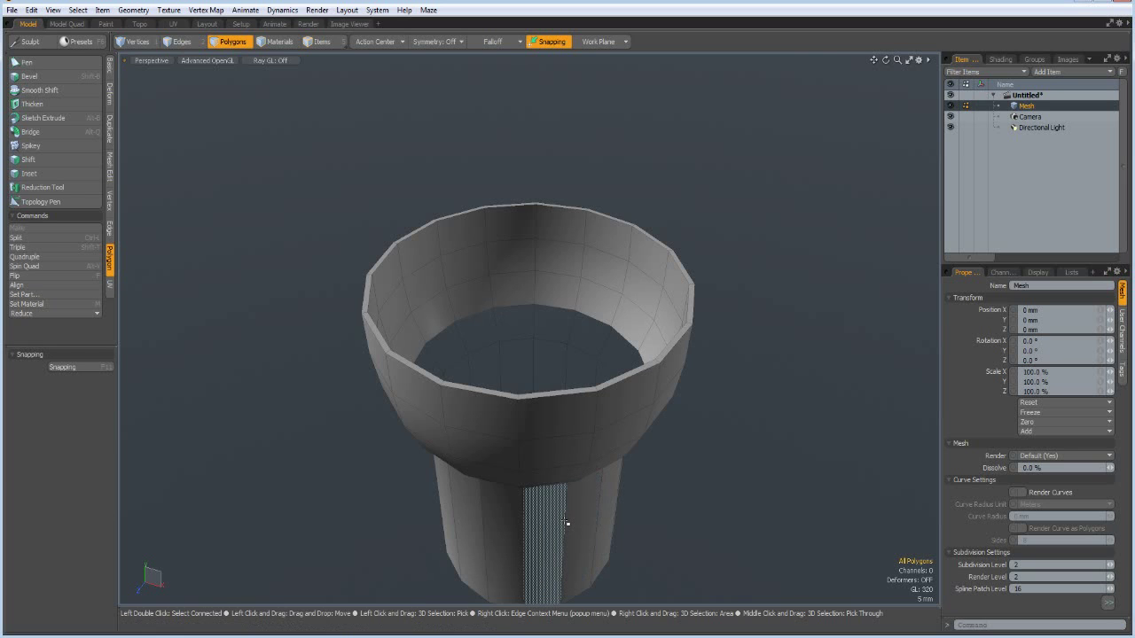
# Add a new empty mesh item and show the whole model in the front view.
pyautogui.press('n')
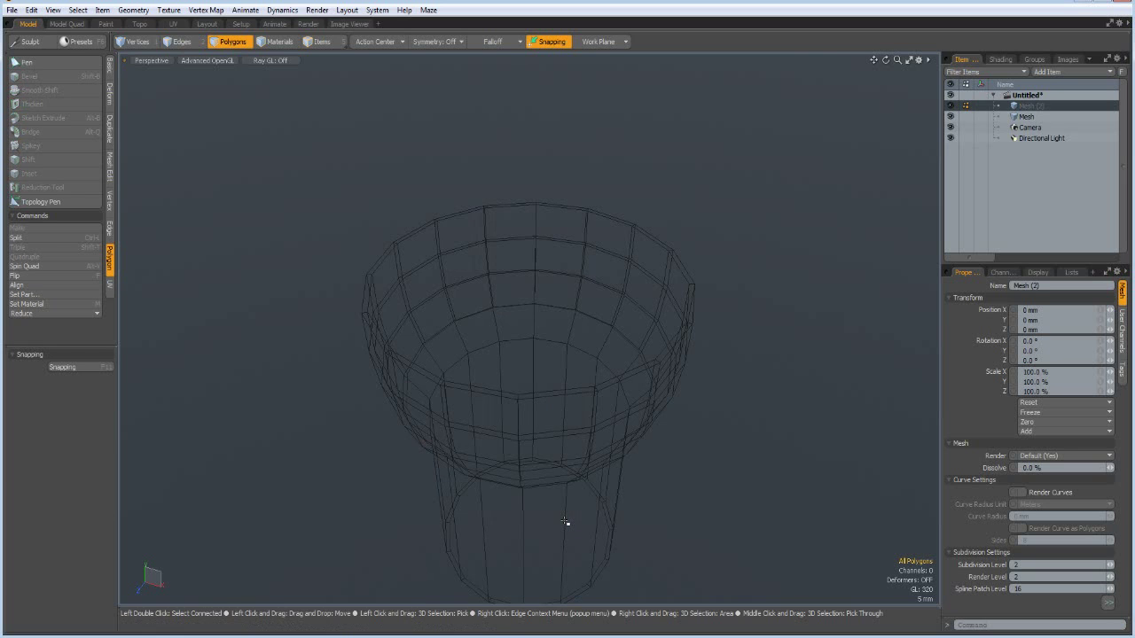
pyautogui.press('KP_1')
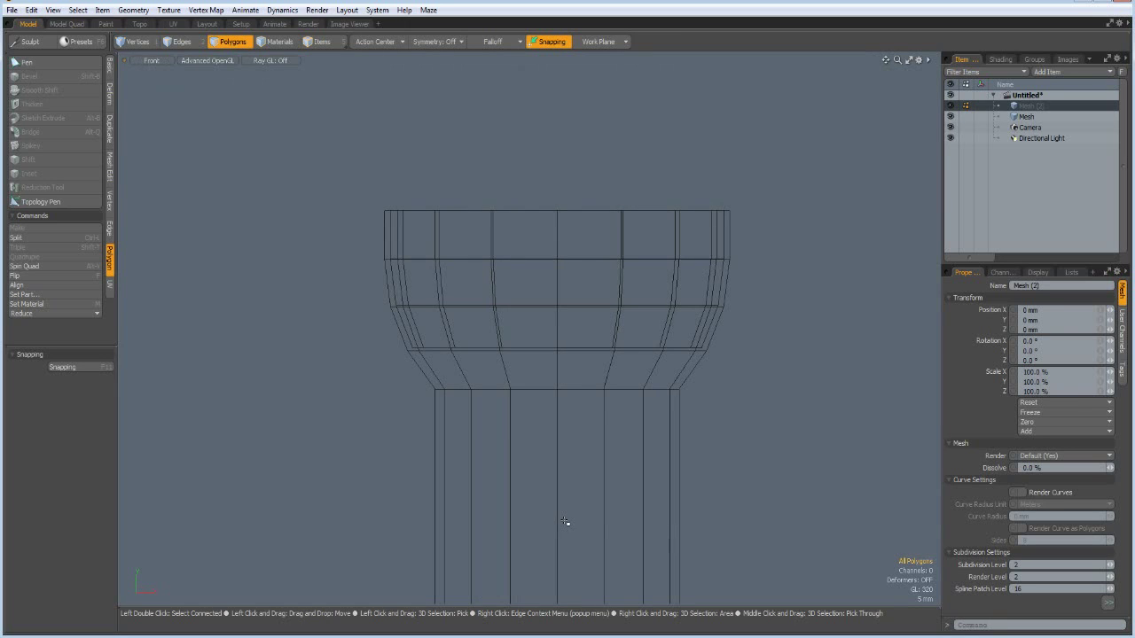
pyautogui.keyDown('alt'); pyautogui.keyDown('shift'); pyautogui.moveTo(598, 524); pyautogui.dragTo(565, 420); pyautogui.keyUp('shift'); pyautogui.keyUp('alt')
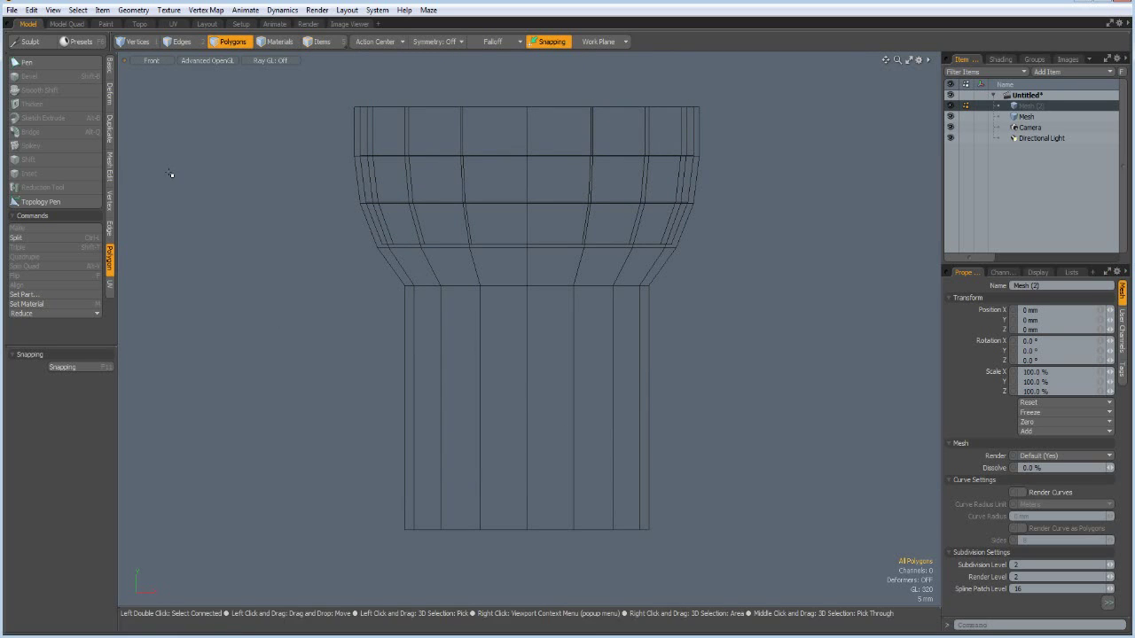
# Start the Curve tool and turn on Geometry snapping in Vertex mode for both layers.
pyautogui.click(110, 71)
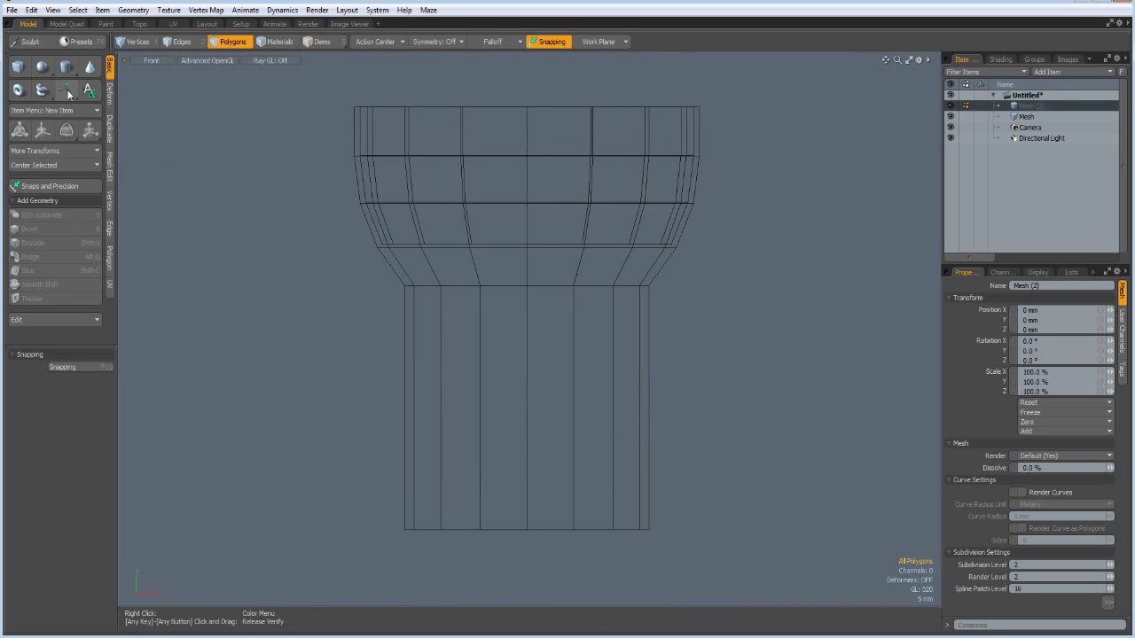
pyautogui.click(66, 91)
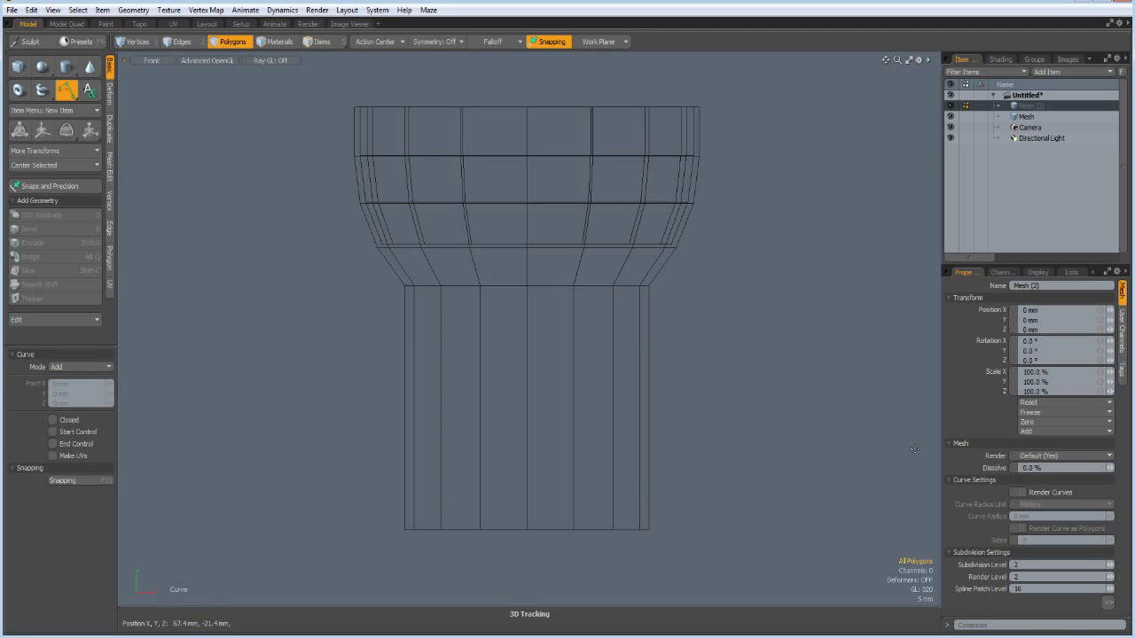
pyautogui.press('F11')
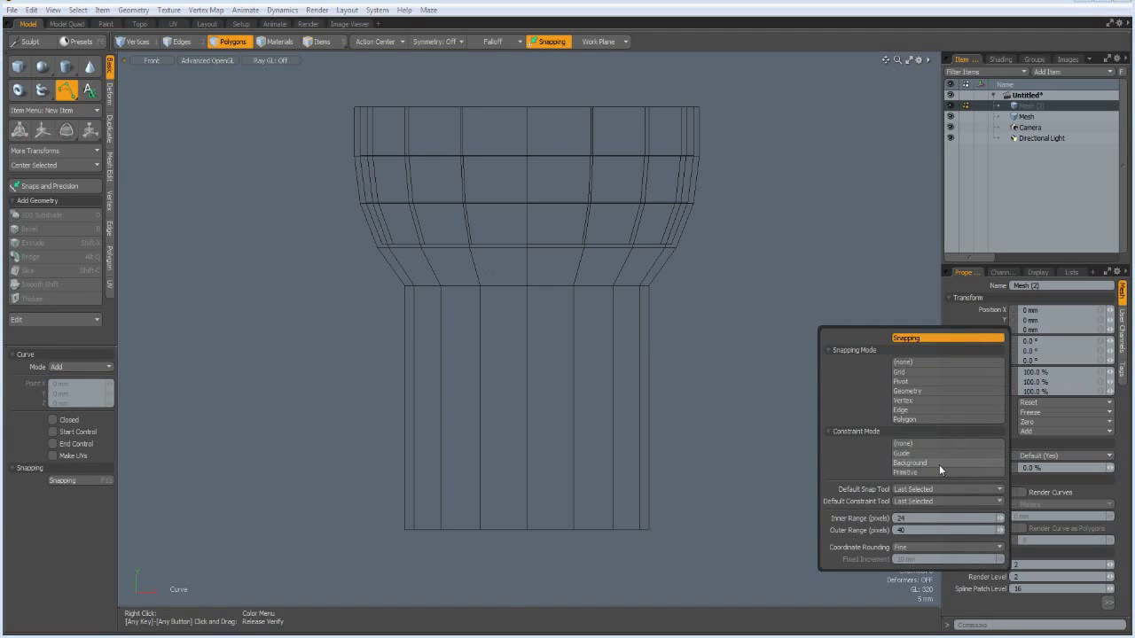
pyautogui.click(917, 396)
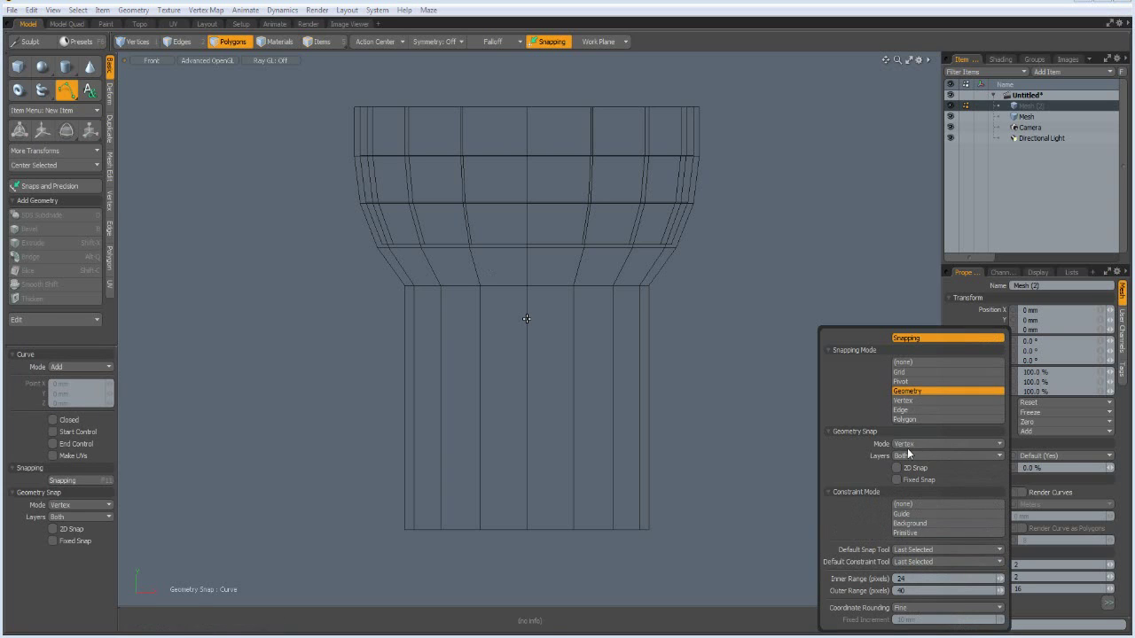
pyautogui.click(736, 392)
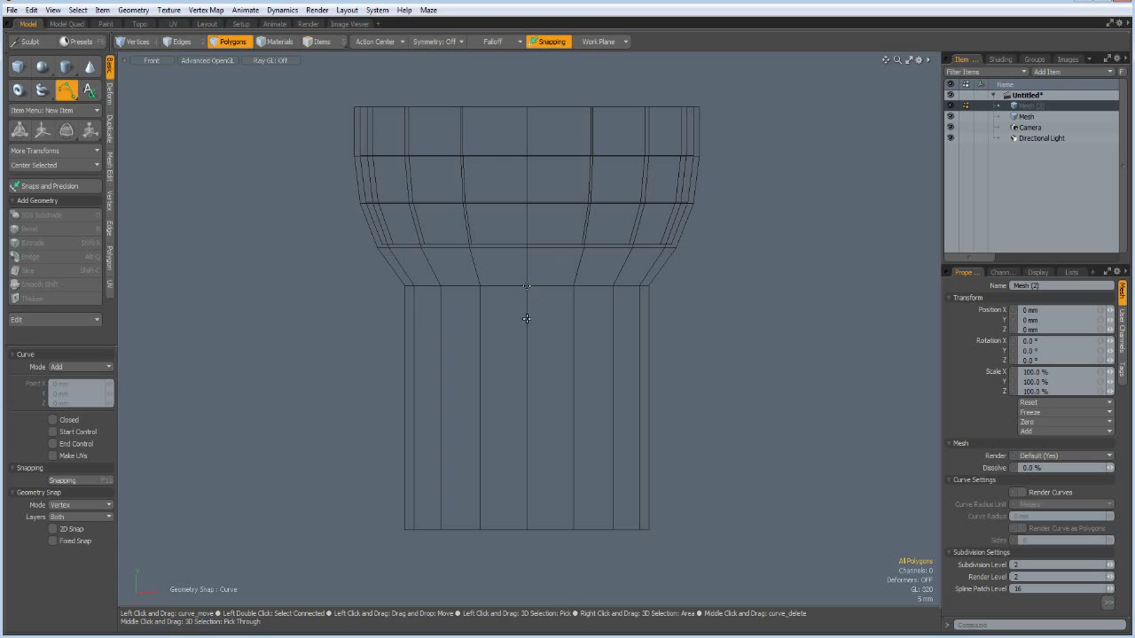
# Draw two crossing diagonal curves in the new mesh, snapped to the corner vertices of one full-height stem panel beside the centre line.
pyautogui.click(526, 319)
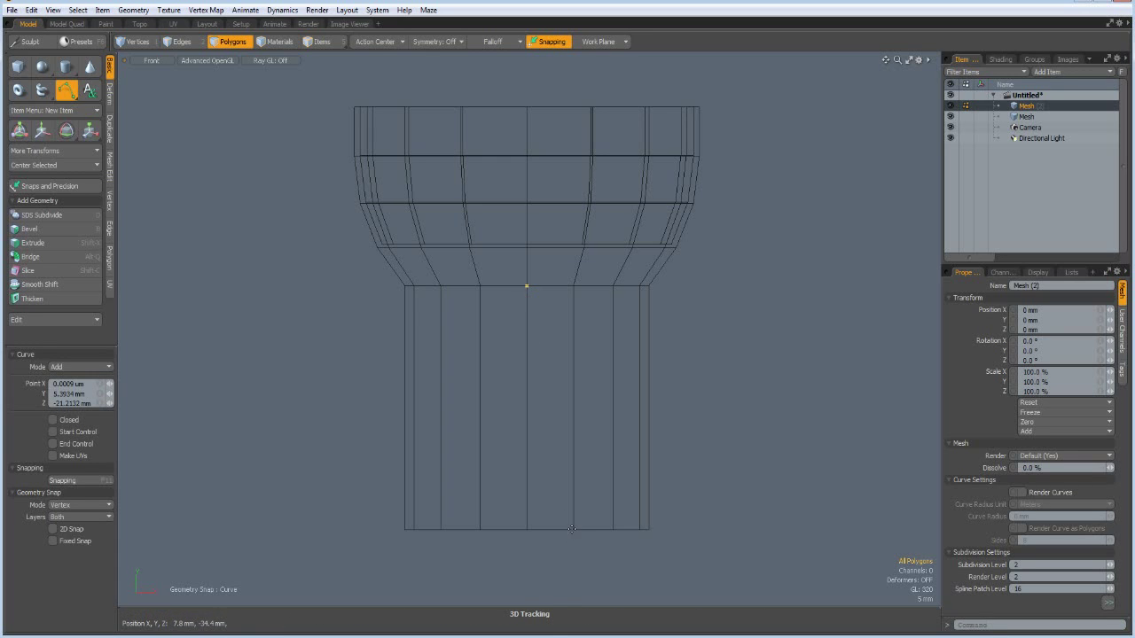
pyautogui.click(574, 530)
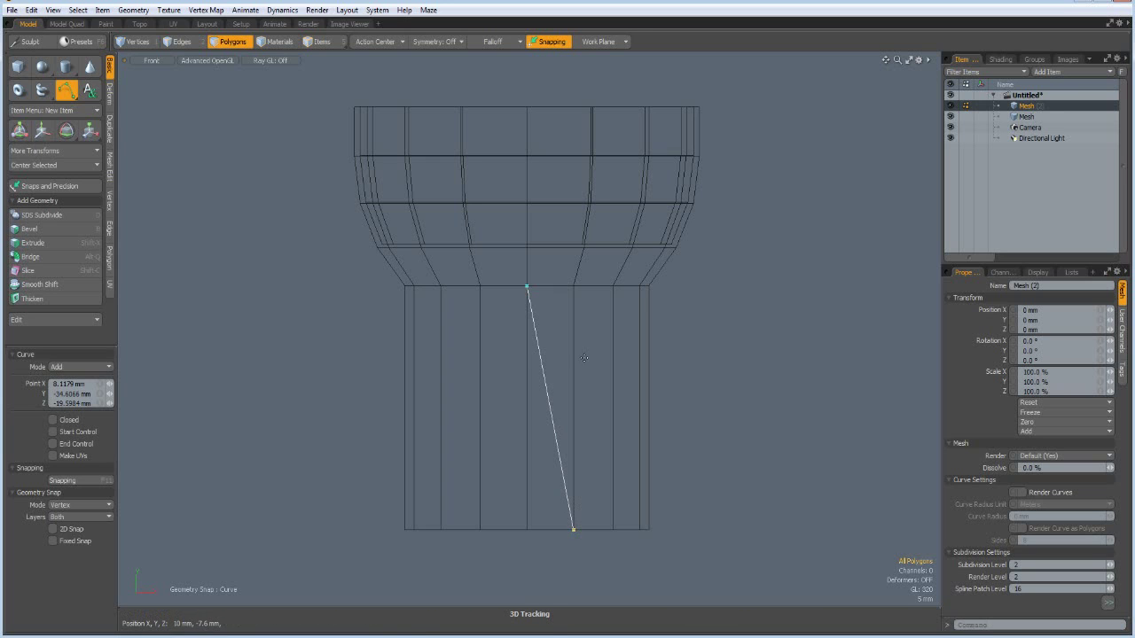
pyautogui.click(574, 286)
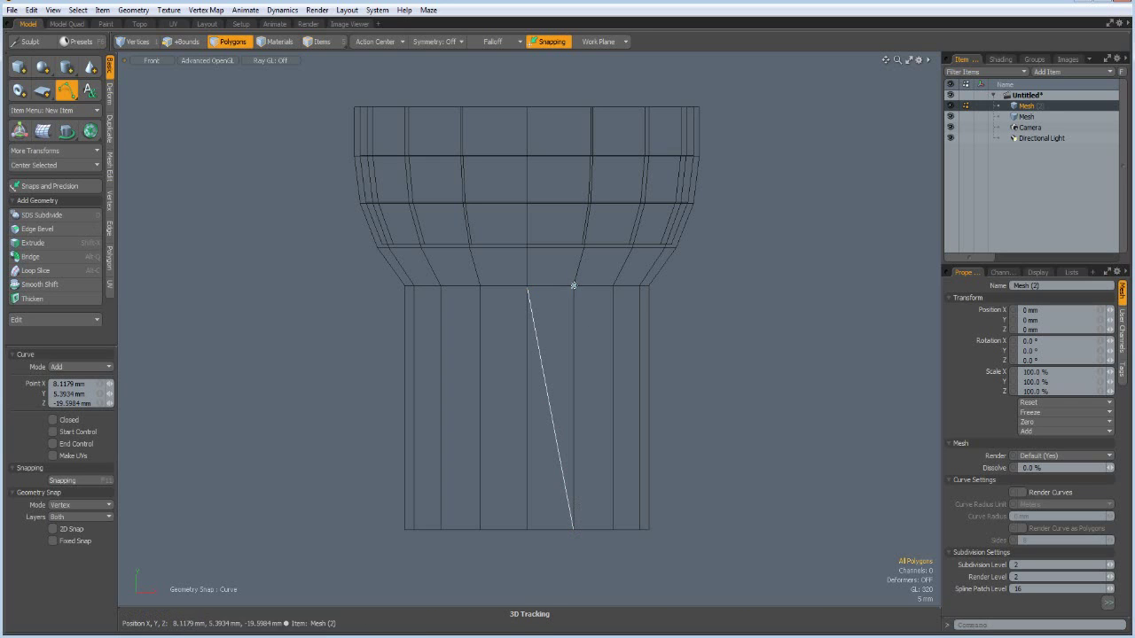
pyautogui.click(526, 530)
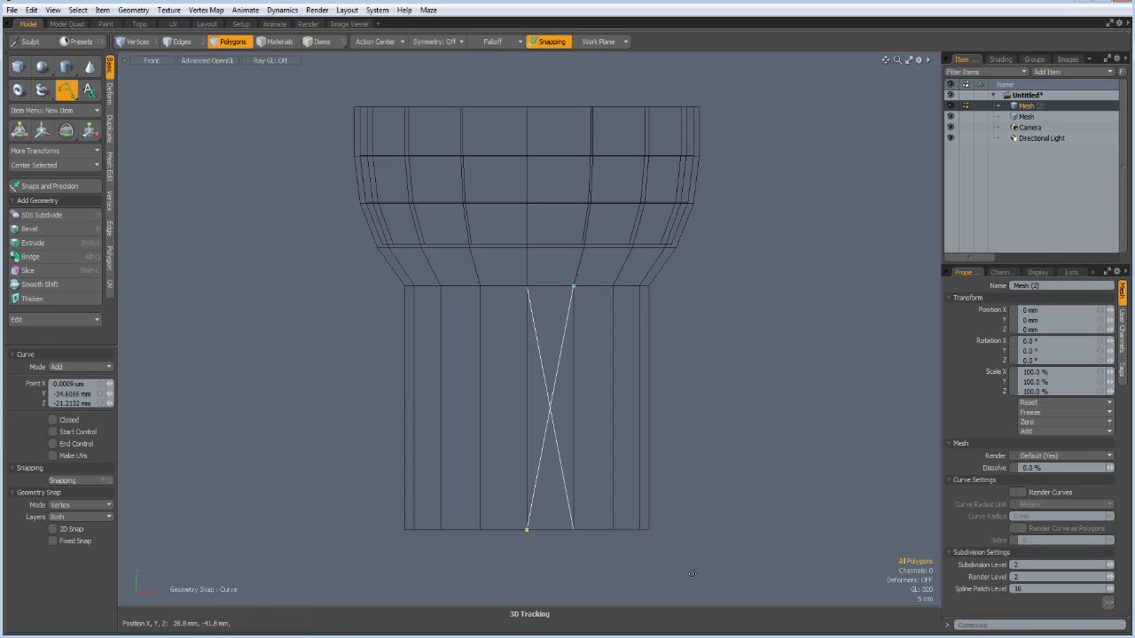
pyautogui.press('space')
# Slice both curves horizontally through the point where they cross.
pyautogui.scroll(5, 559, 406)
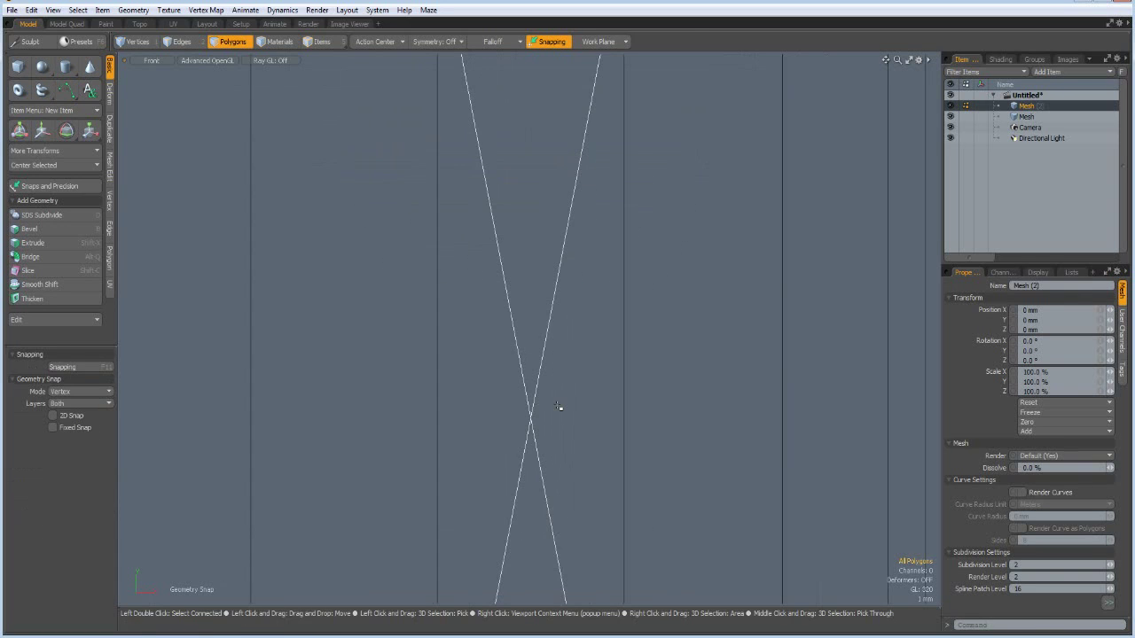
pyautogui.hotkey('shift', 'c')
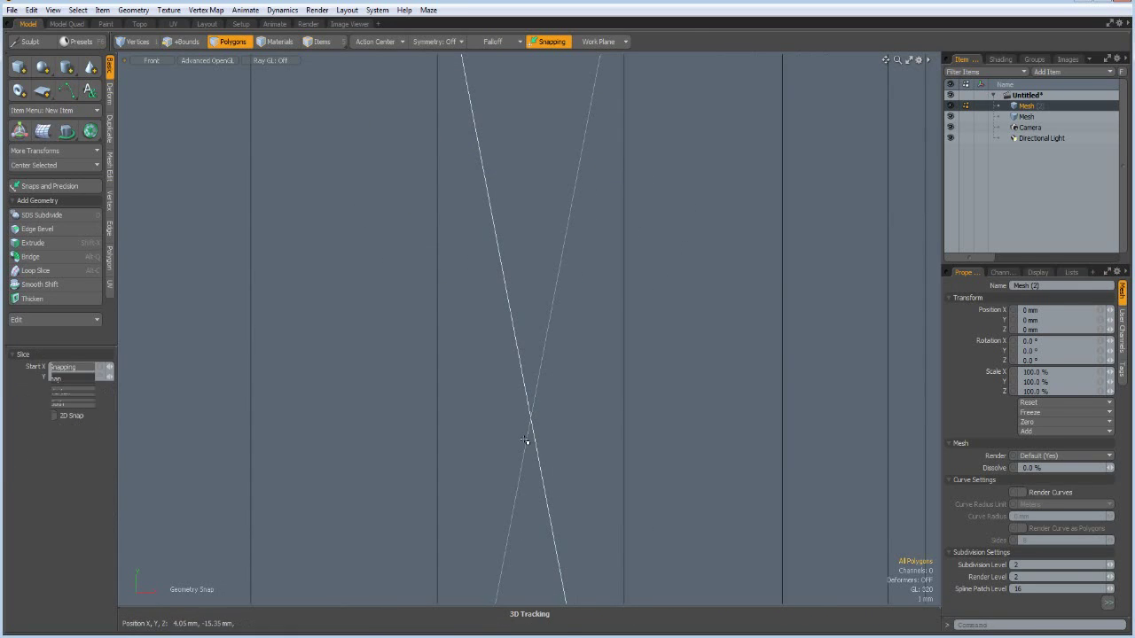
pyautogui.moveTo(517, 416); pyautogui.dragTo(618, 413)
pyautogui.press('space')
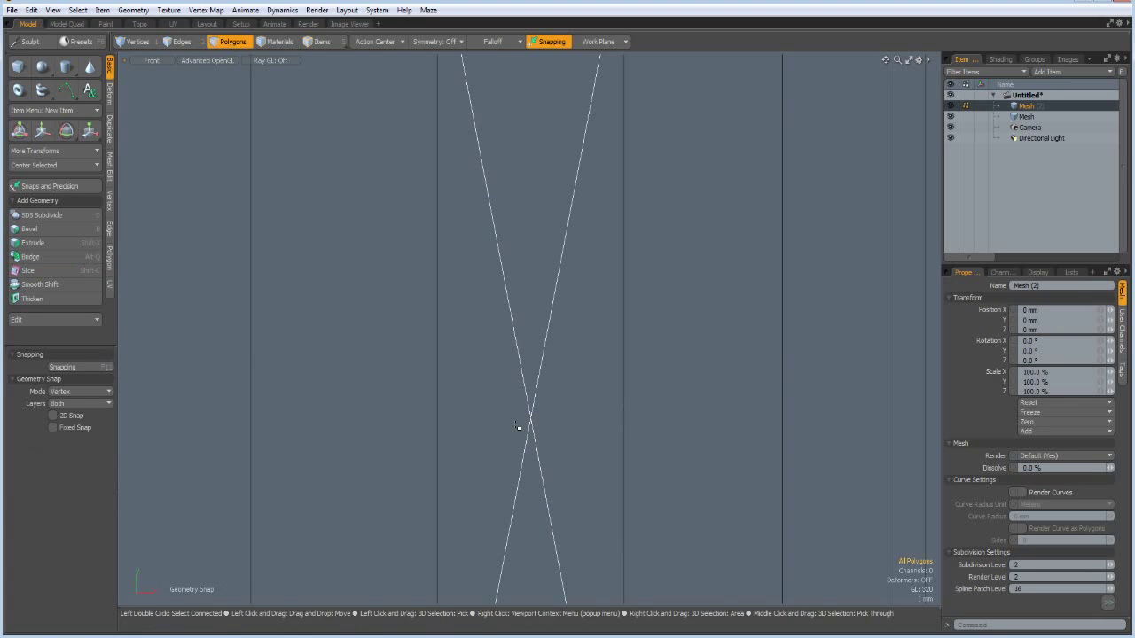
# Select the vertices at the crossing of the two curves to check the cut, and clear the selection.
pyautogui.press('1')
pyautogui.moveTo(493, 395); pyautogui.dragTo(554, 447)
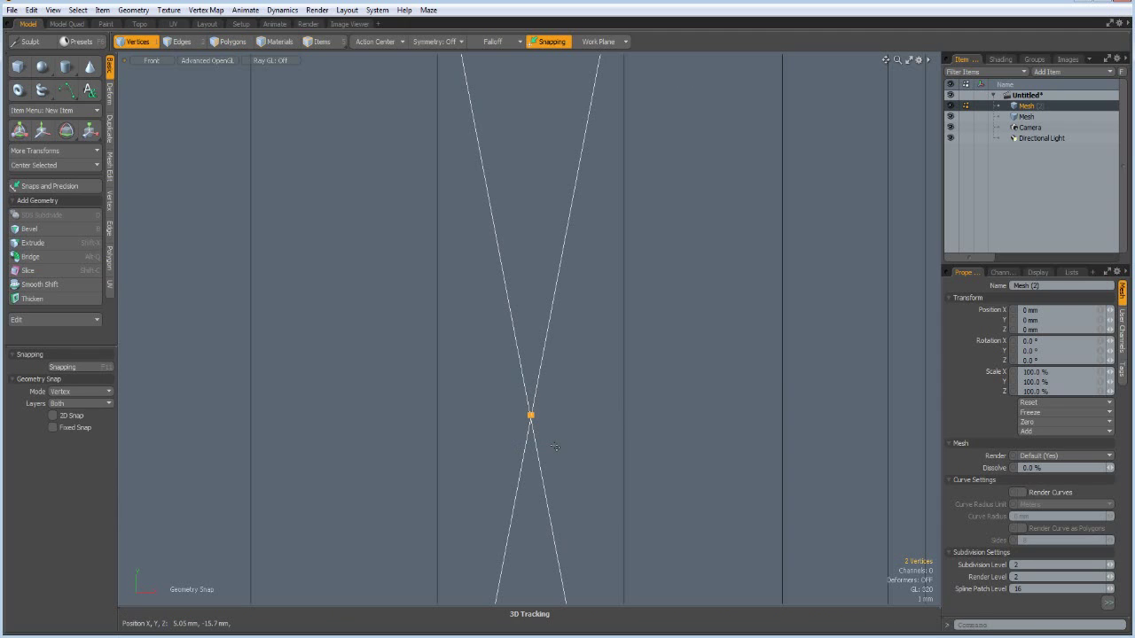
pyautogui.click(556, 447)
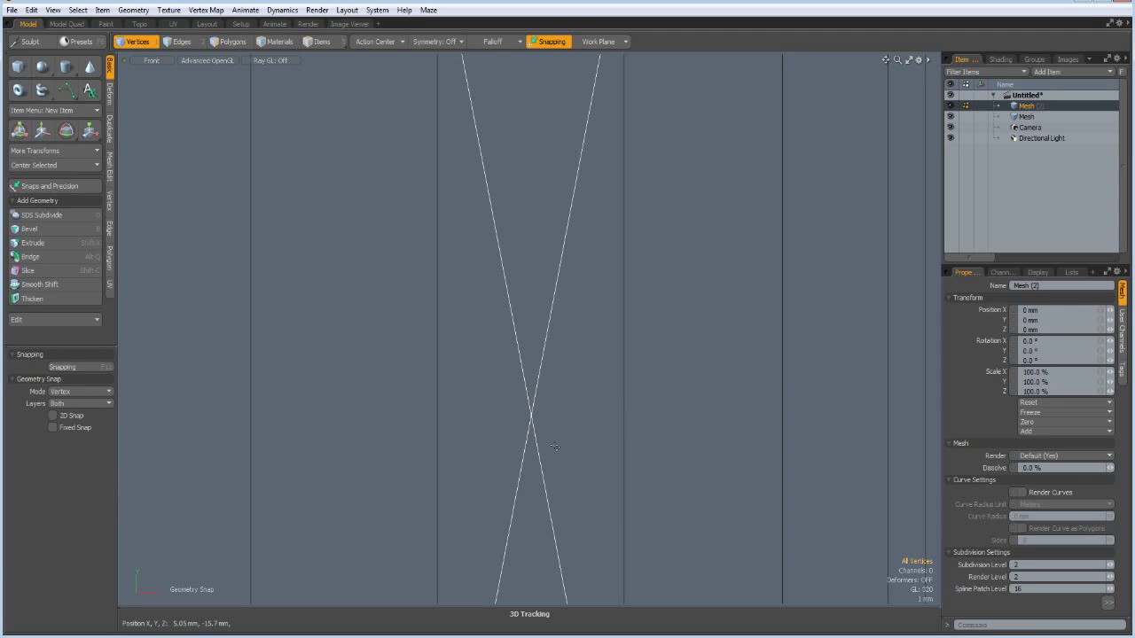
pyautogui.press('a')
pyautogui.scroll(3, 586, 435)
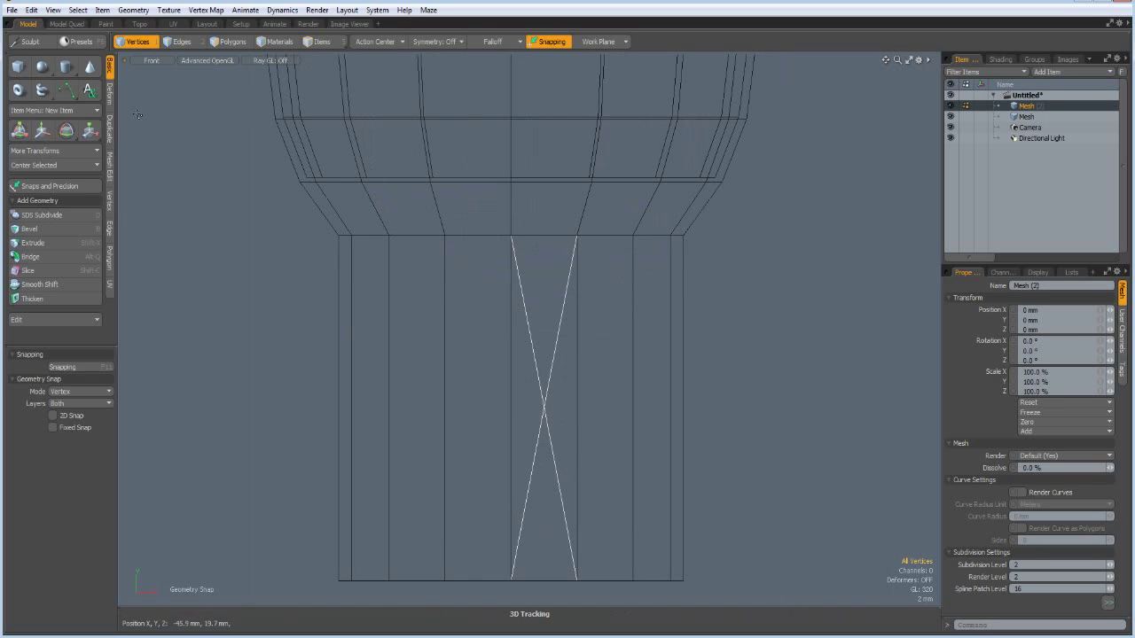
# Radial-array the crossed curves around the stem with a count of 32 about the Y axis, centred on the origin.
pyautogui.click(110, 131)
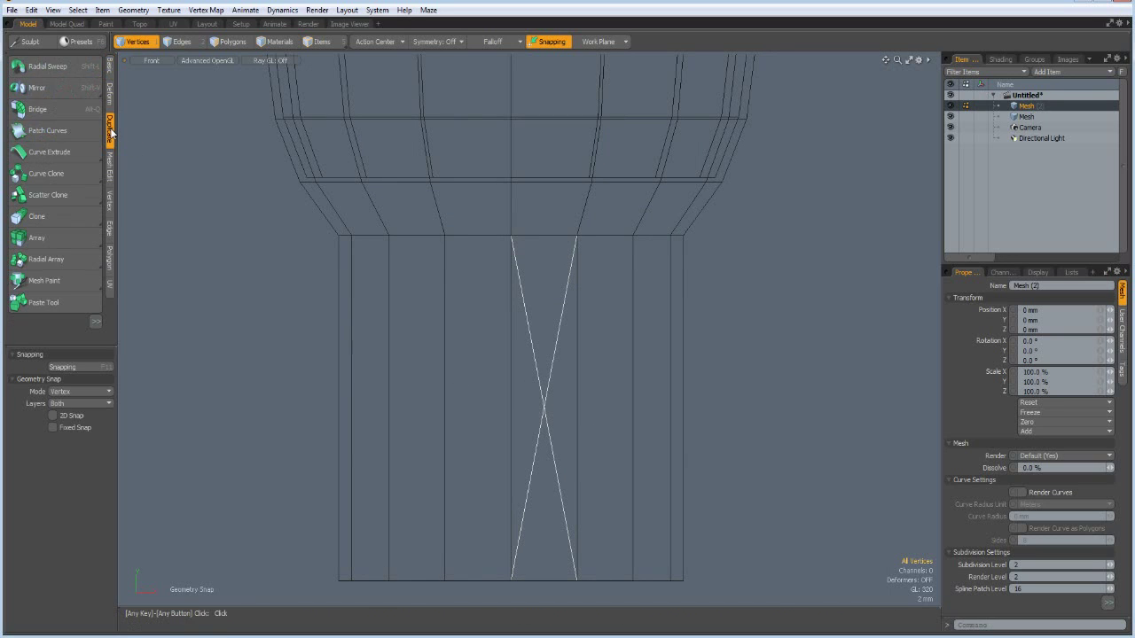
pyautogui.click(46, 259)
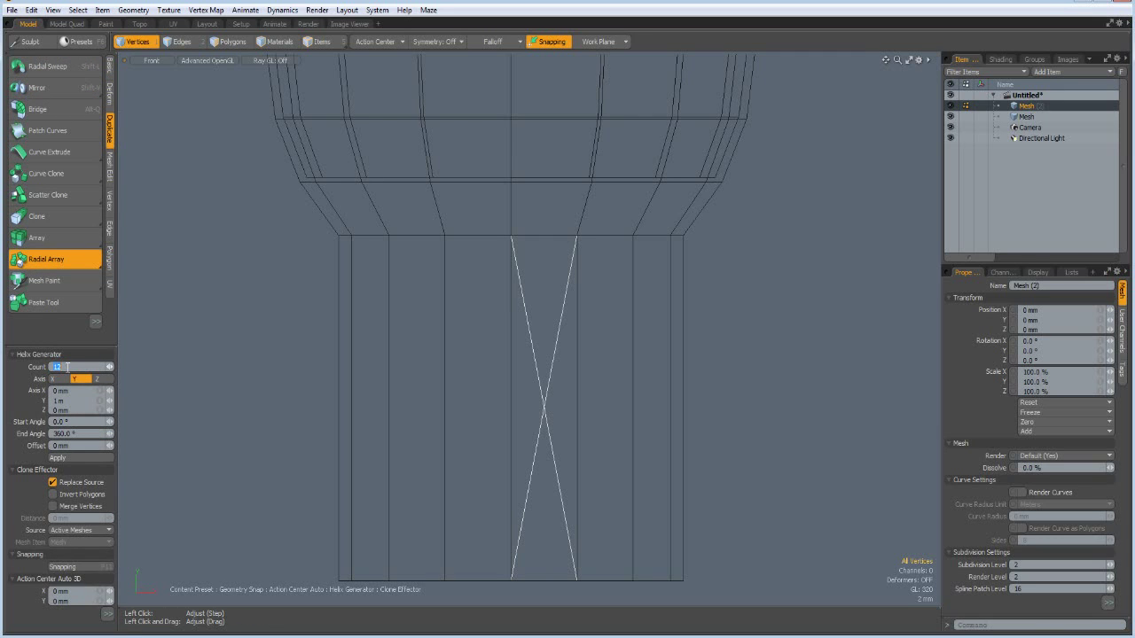
pyautogui.click(377, 42)
pyautogui.click(370, 100)
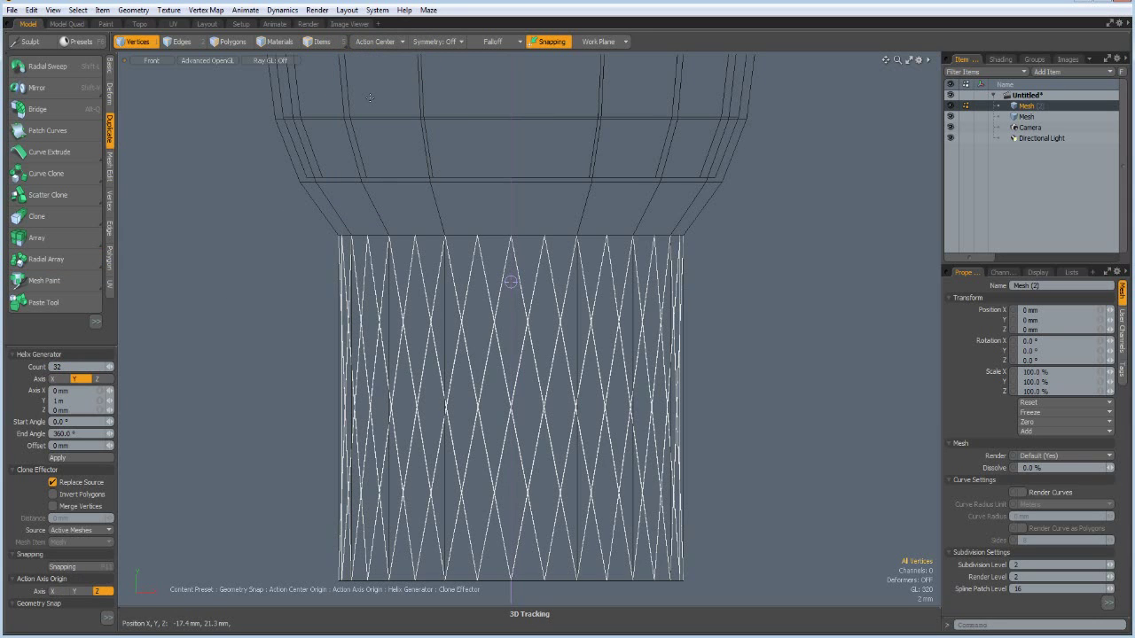
pyautogui.press('space')
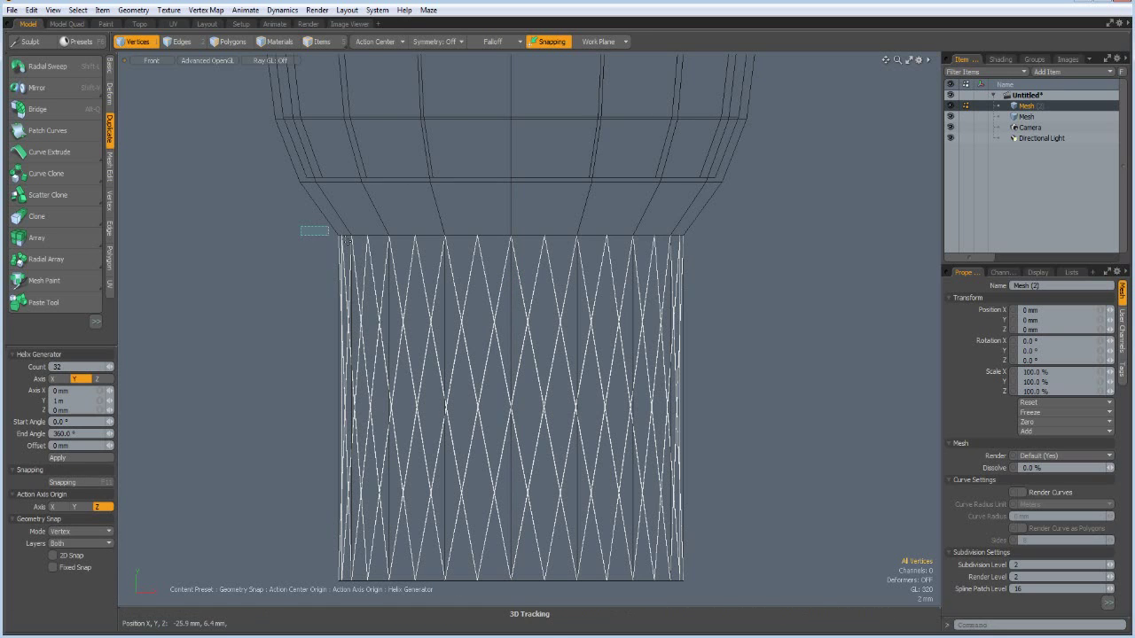
# Connect the upper end vertices of the arrayed curves into a closed ring, and do the same with the lower end vertices.
pyautogui.moveTo(301, 227); pyautogui.dragTo(817, 260)
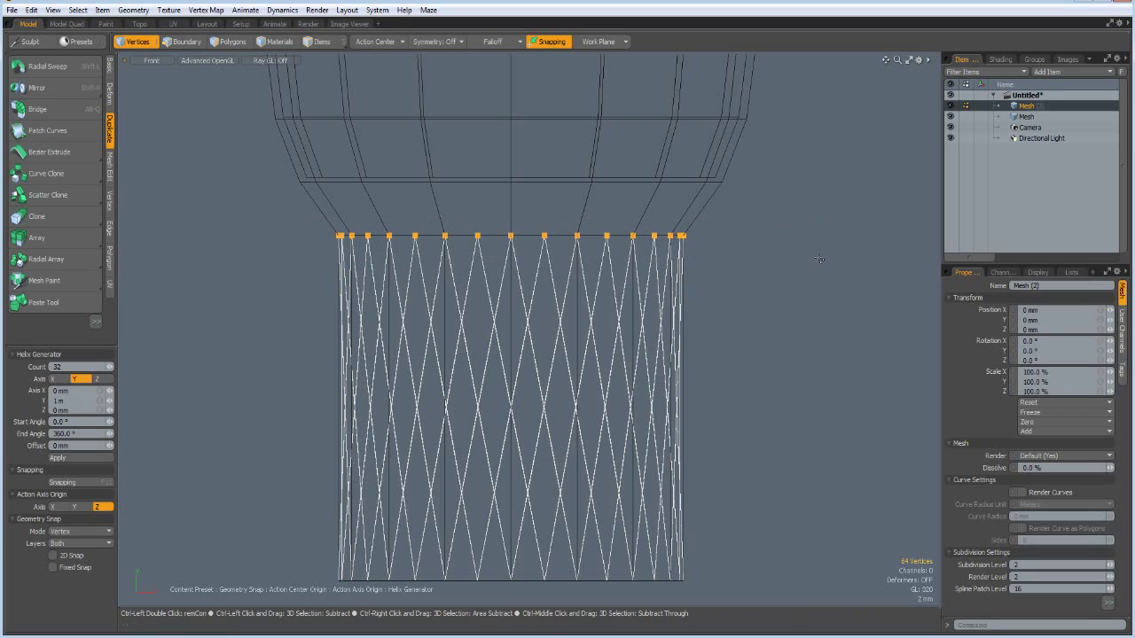
pyautogui.click(819, 259)
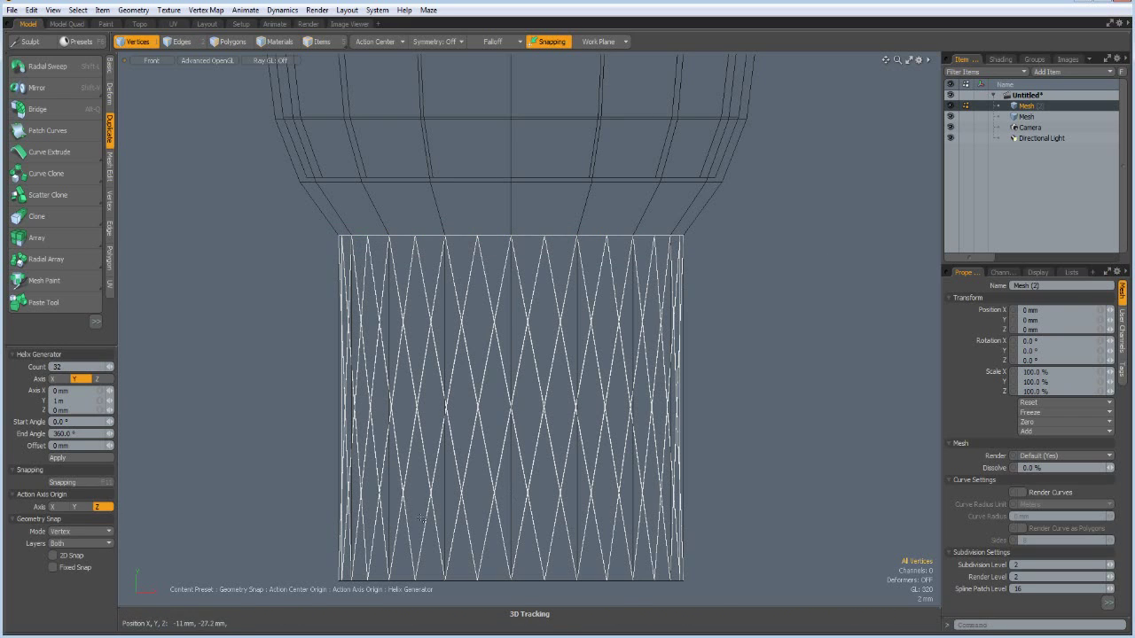
pyautogui.moveTo(322, 569); pyautogui.dragTo(813, 593)
pyautogui.press('p')
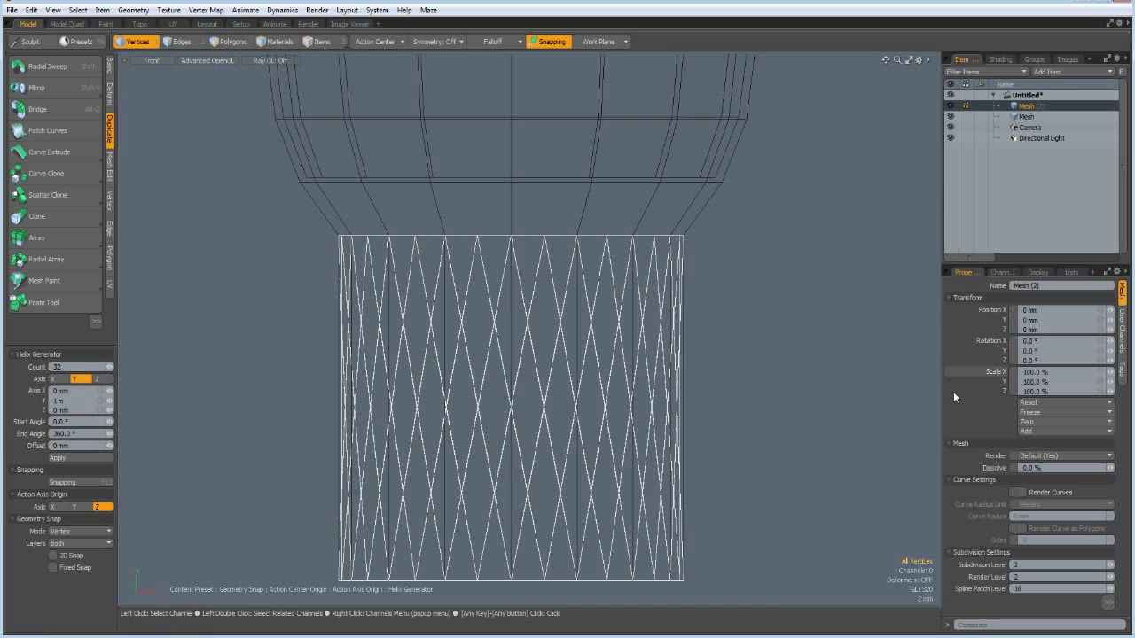
# Enable curve rendering for the lattice mesh and set its curve radius to 600 um.
pyautogui.click(1024, 492)
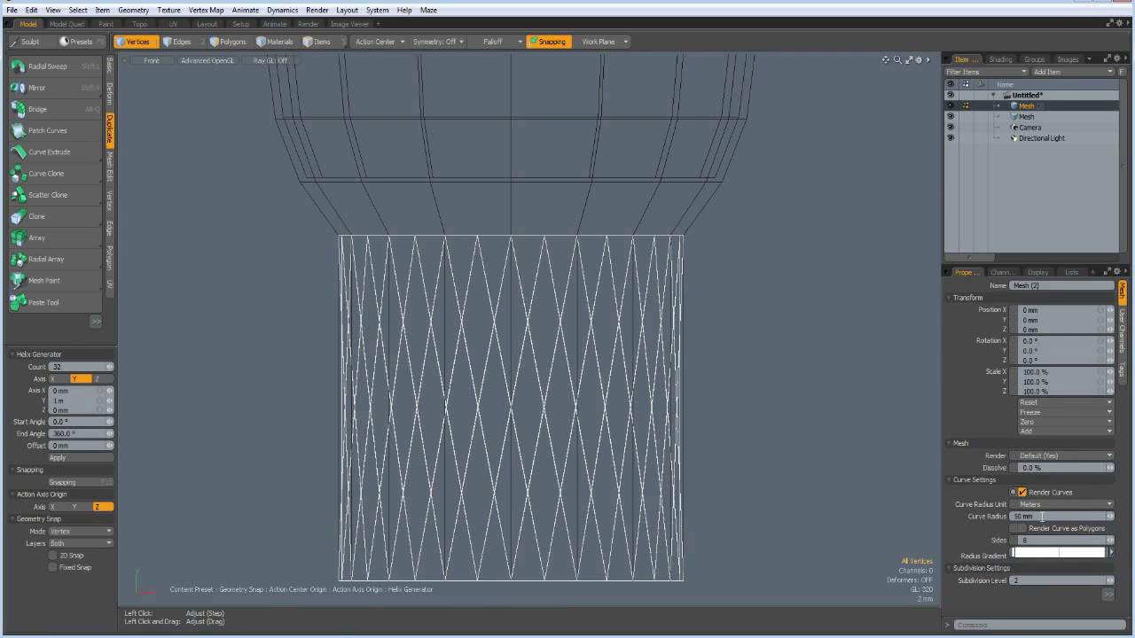
pyautogui.press('BackSpace')
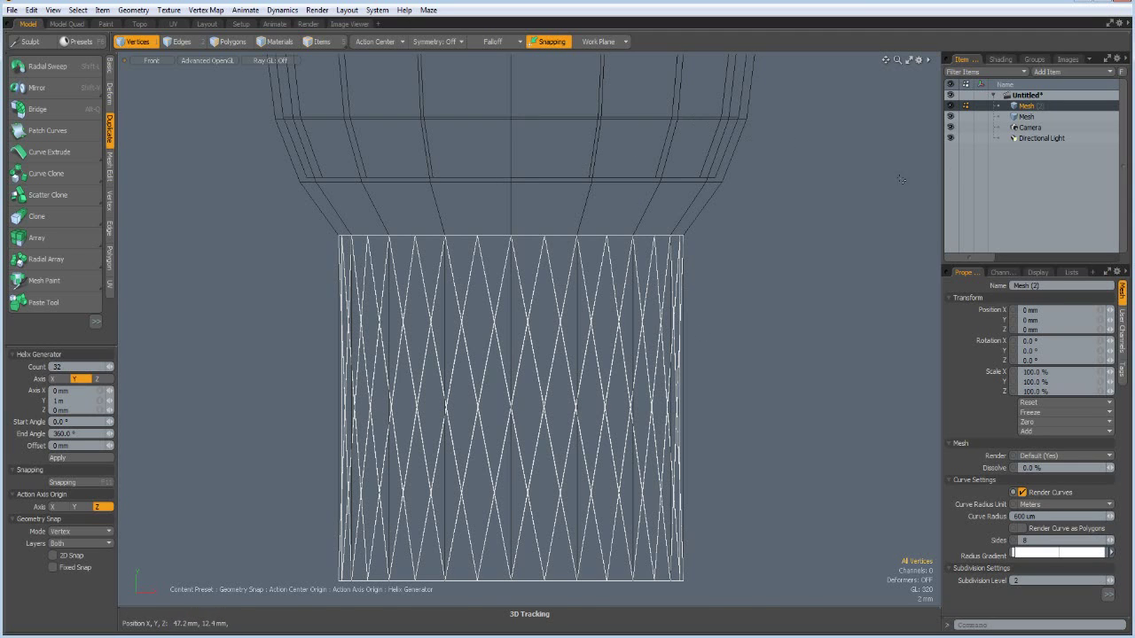
# Bevel the original mesh's edge loops at the upper and lower ends of the stem with an inset of 0.5 mm.
pyautogui.click(1017, 117)
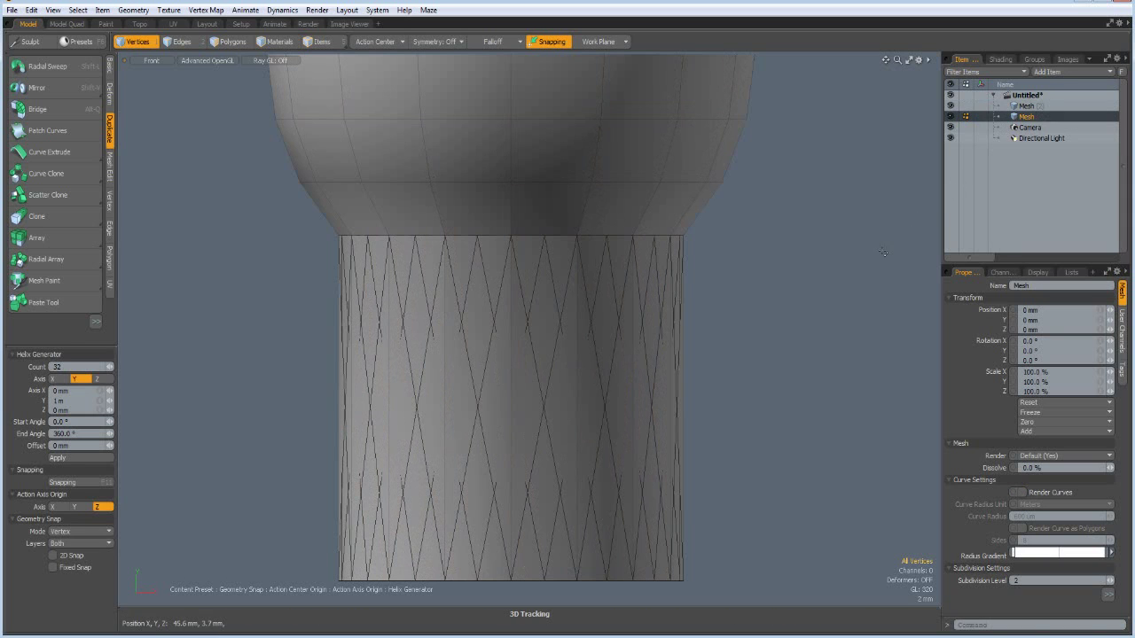
pyautogui.press('2')
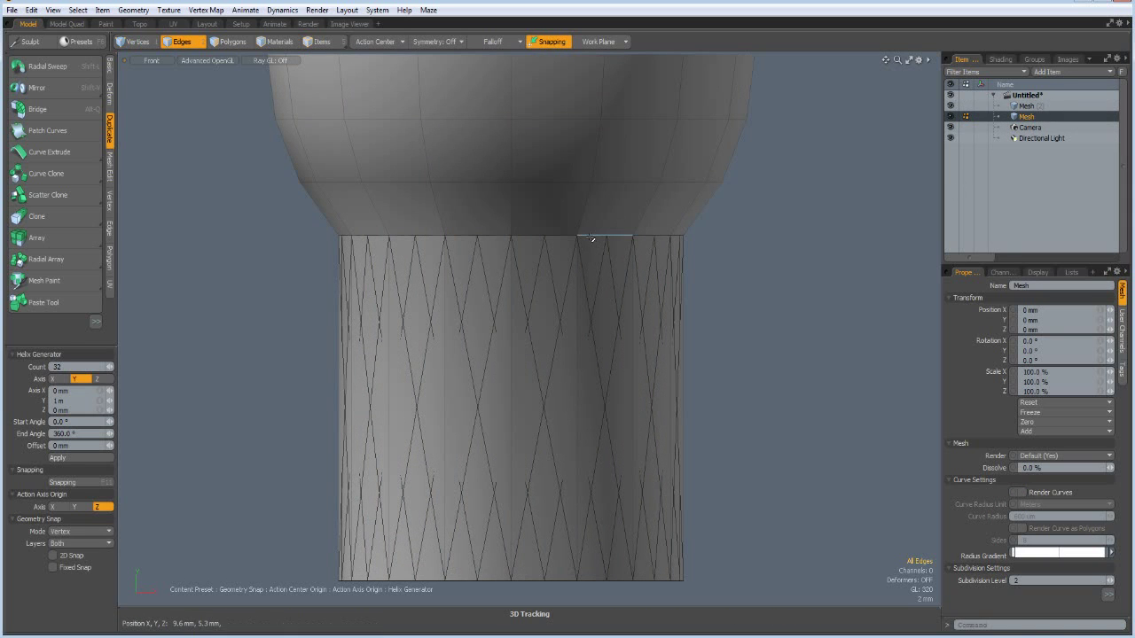
pyautogui.doubleClick(591, 238)
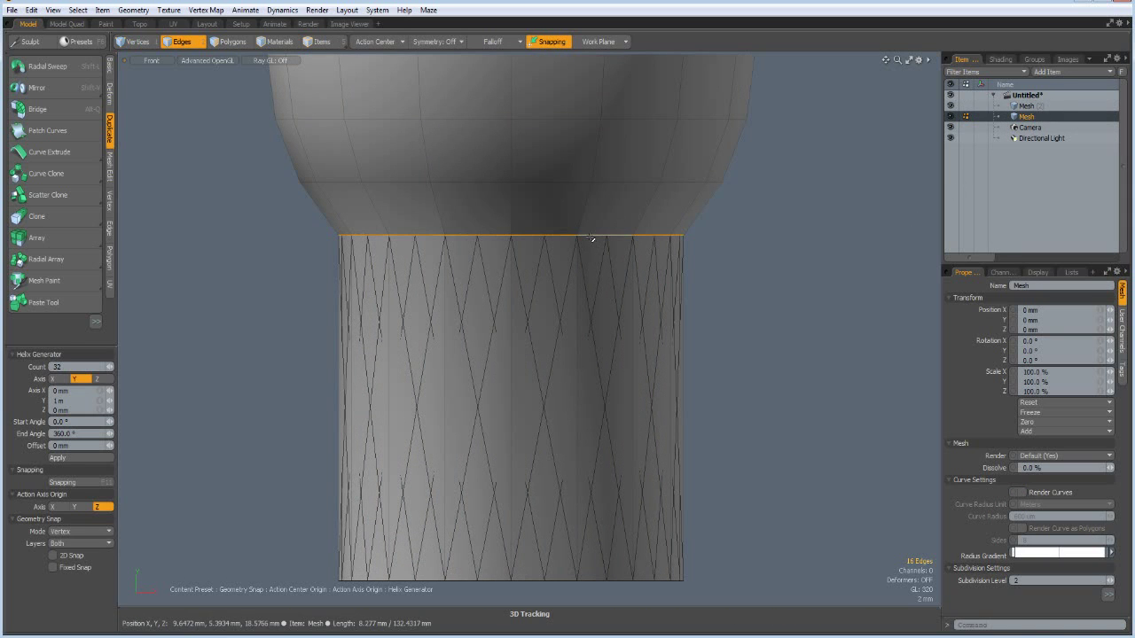
pyautogui.keyDown('shift'); pyautogui.doubleClick(612, 581); pyautogui.keyUp('shift')
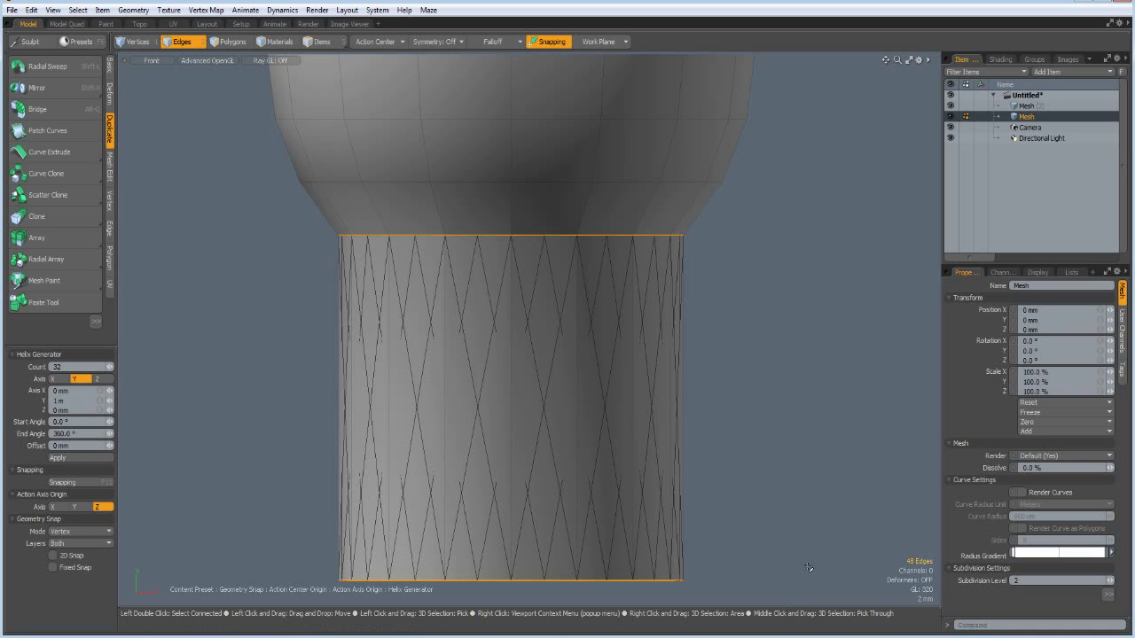
pyautogui.press('b')
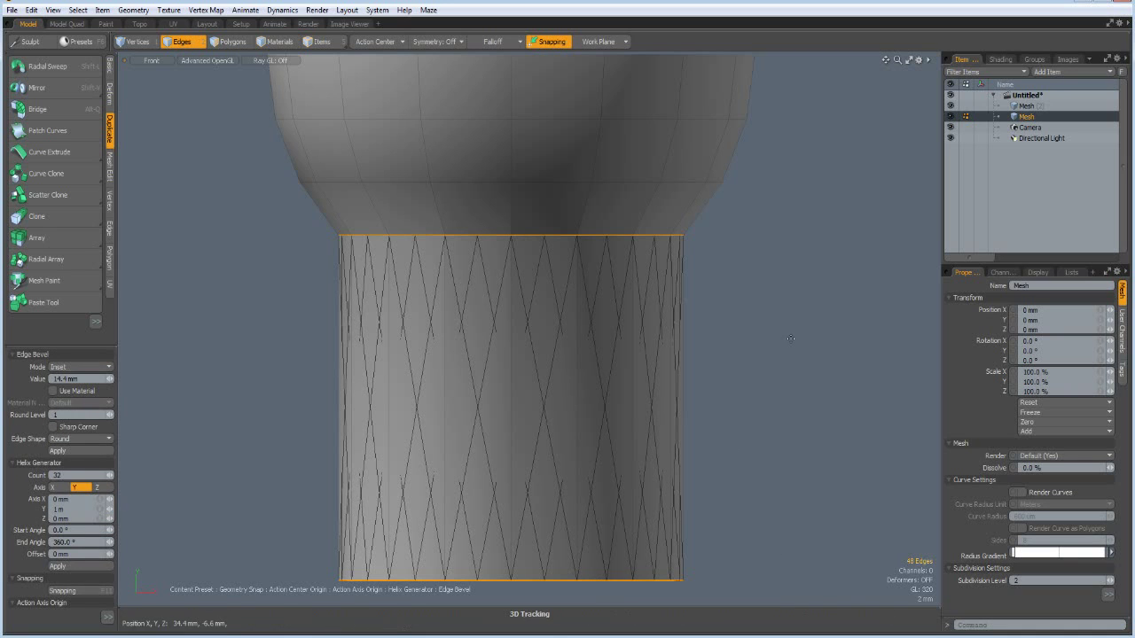
pyautogui.click(768, 349)
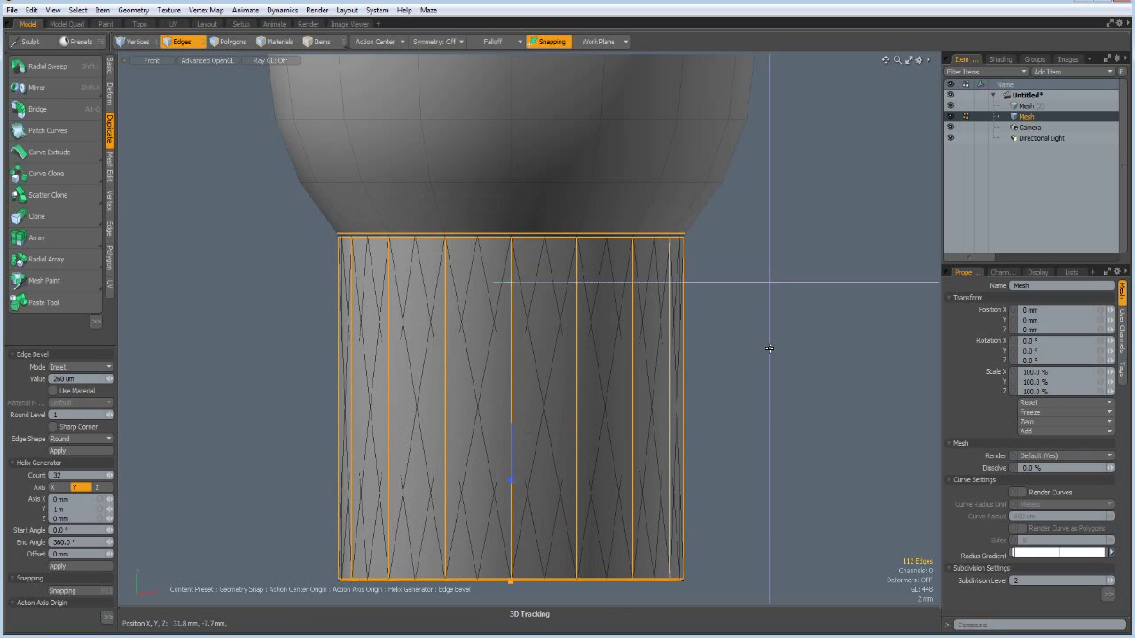
pyautogui.click(71, 379)
pyautogui.write('.')
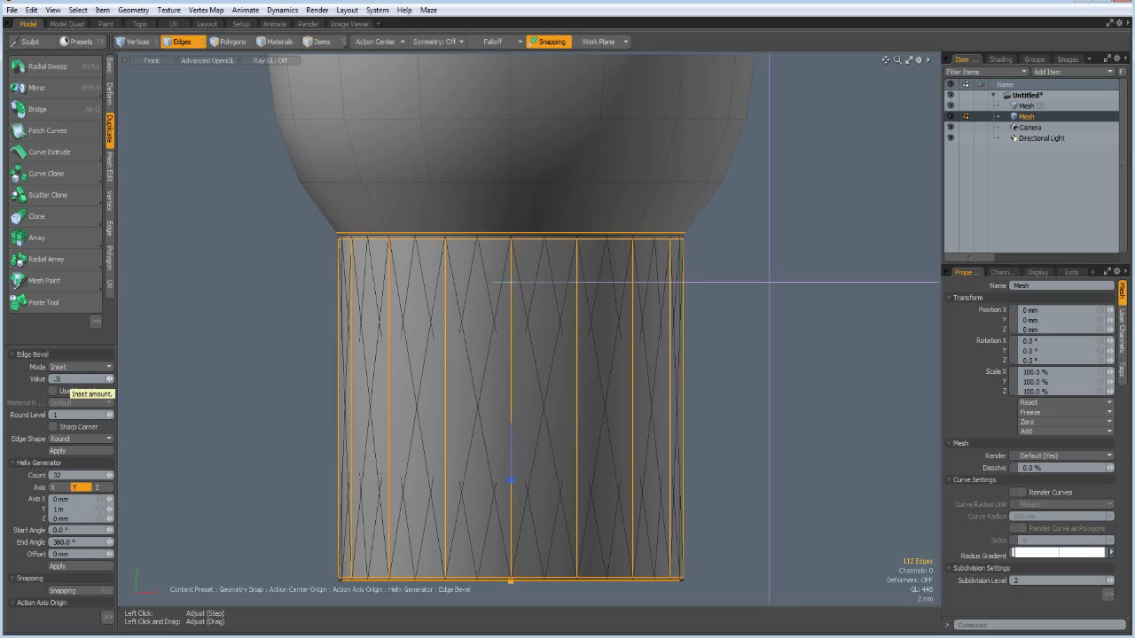
pyautogui.write('5')
pyautogui.press('Return')
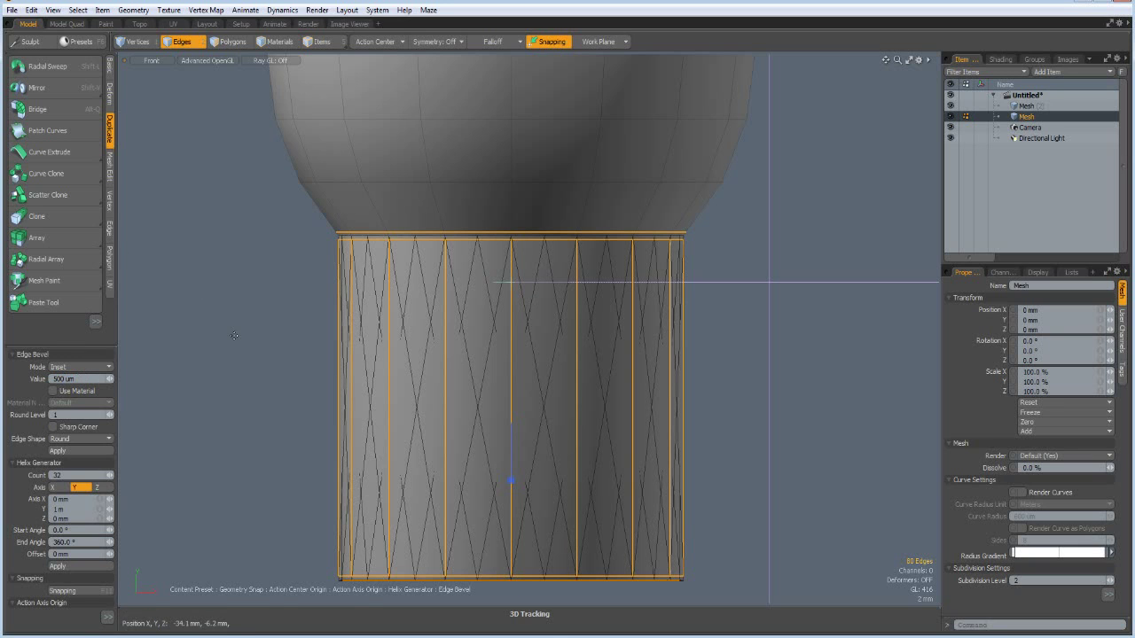
pyautogui.press('space')
pyautogui.click(235, 336)
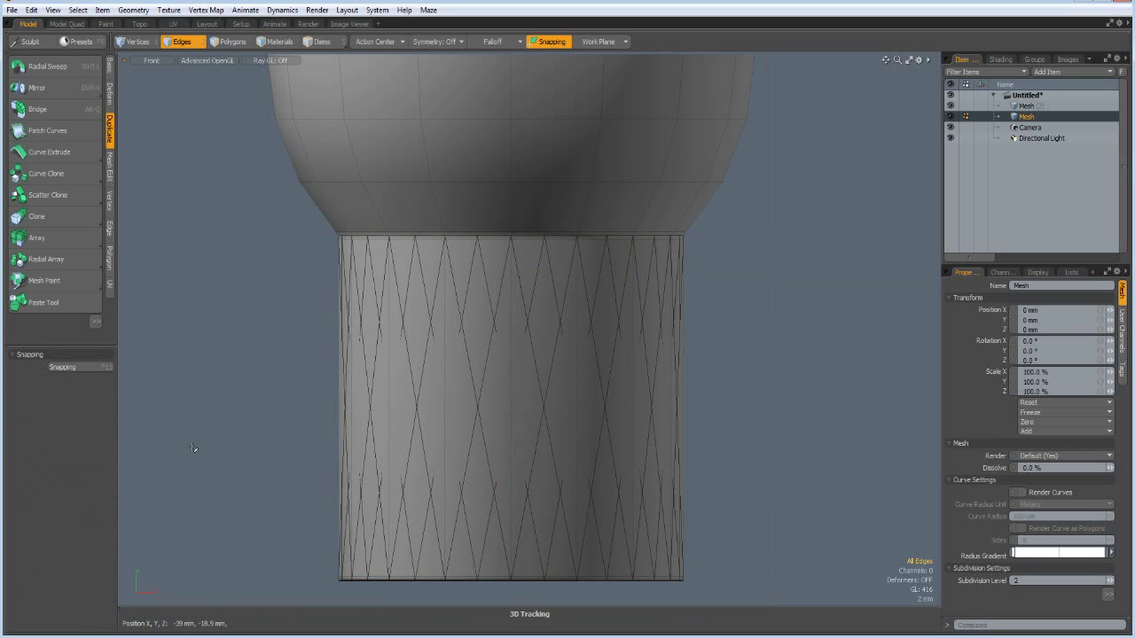
pyautogui.scroll(-5, 446, 154)
pyautogui.scroll(3, 446, 153)
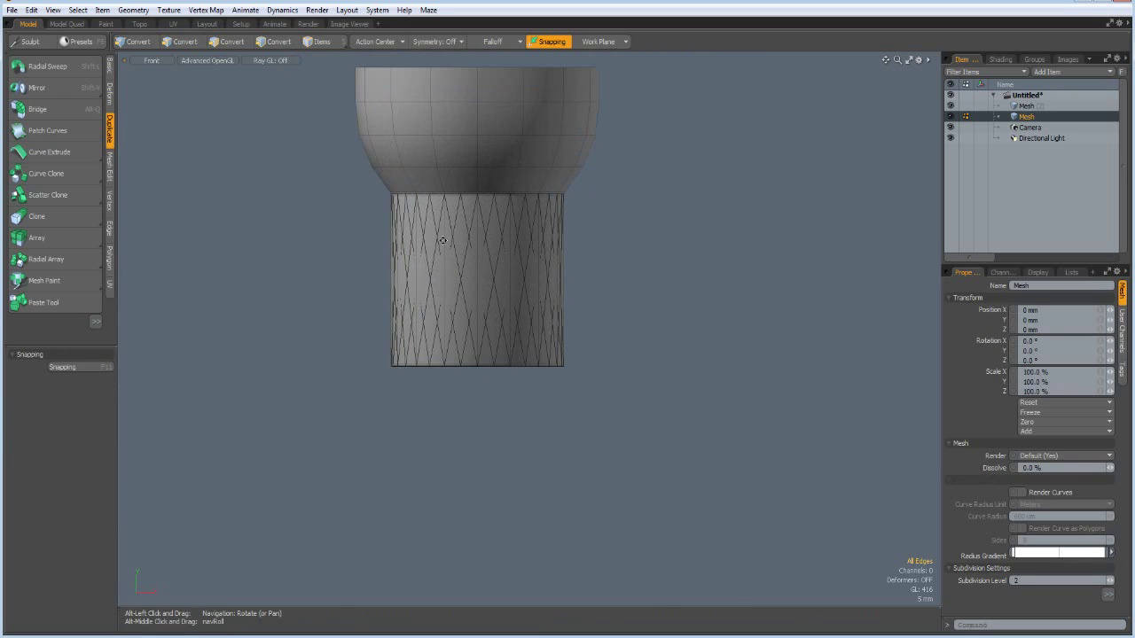
pyautogui.keyDown('alt'); pyautogui.keyDown('shift'); pyautogui.moveTo(456, 233); pyautogui.dragTo(466, 375); pyautogui.keyUp('shift'); pyautogui.keyUp('alt')
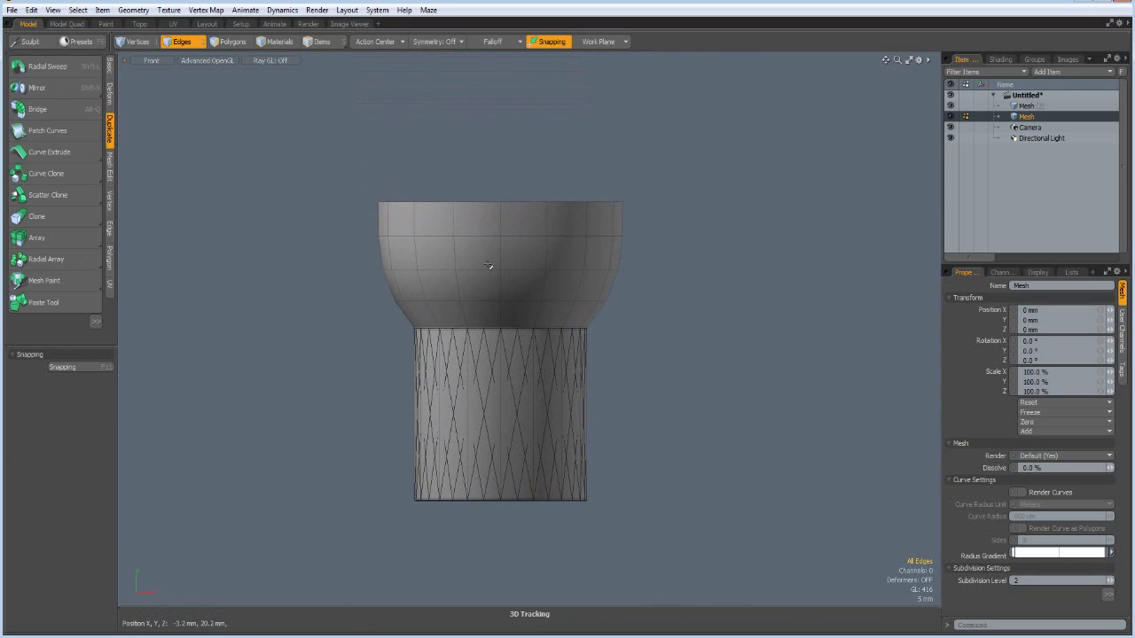
# Select all polygons of the bowl-and-stem body and scale them uniformly to 104%.
pyautogui.press('Tab')
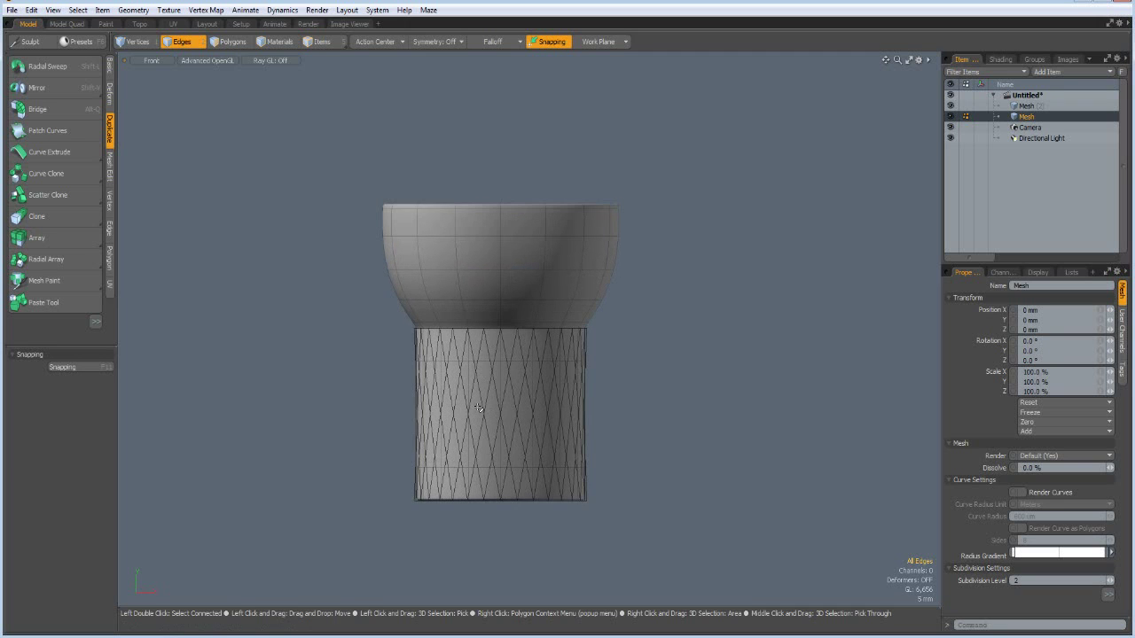
pyautogui.press('Tab')
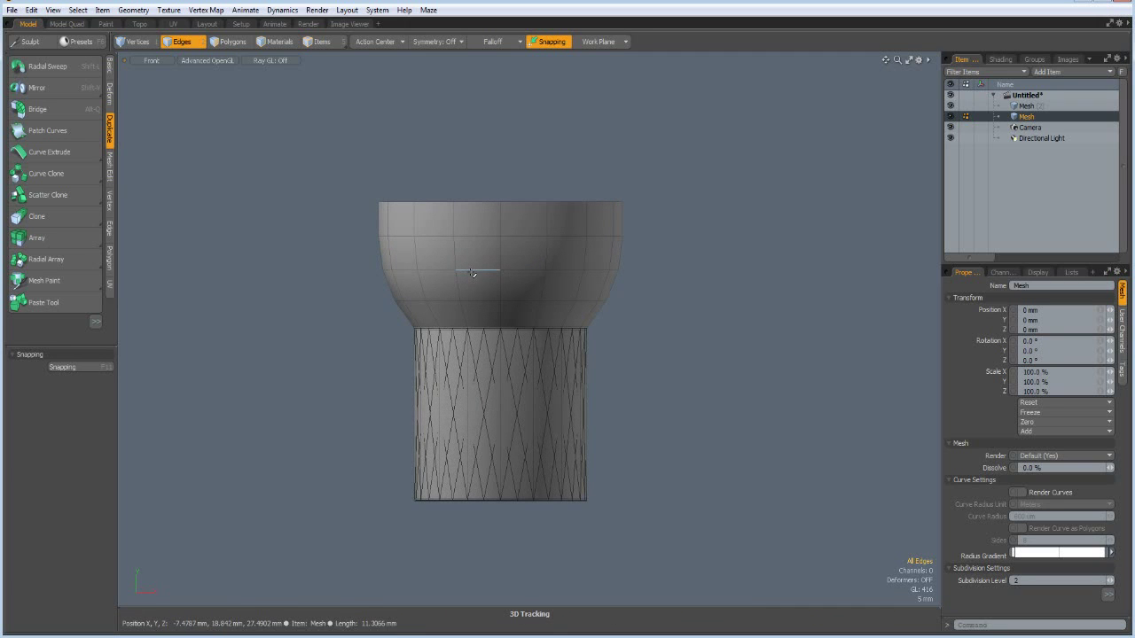
pyautogui.press('3')
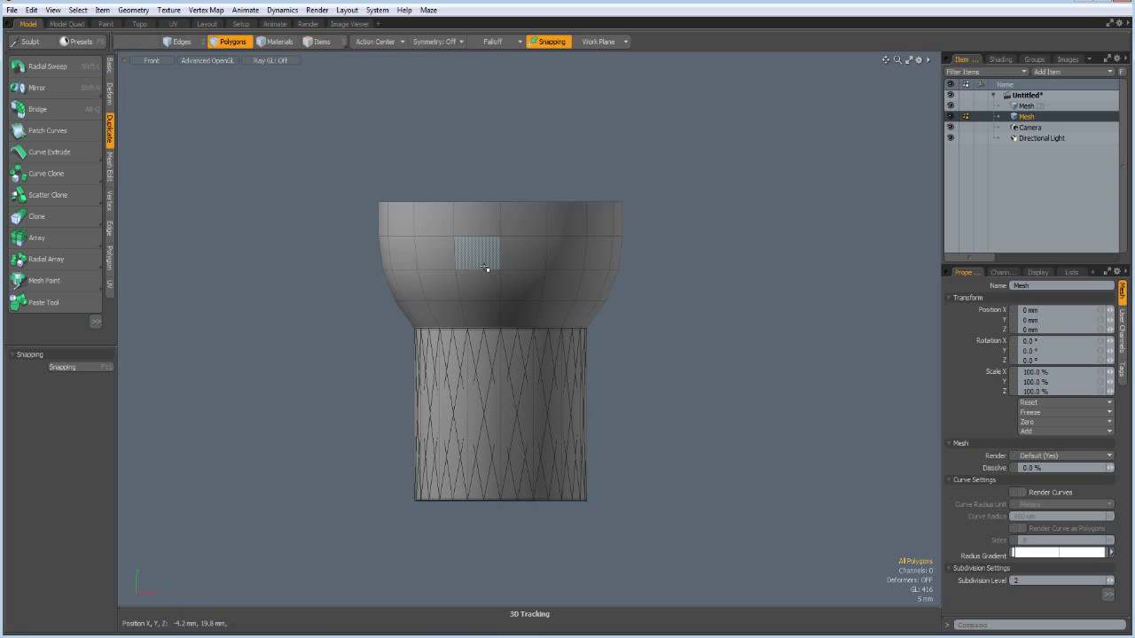
pyautogui.doubleClick(488, 268)
pyautogui.press('r')
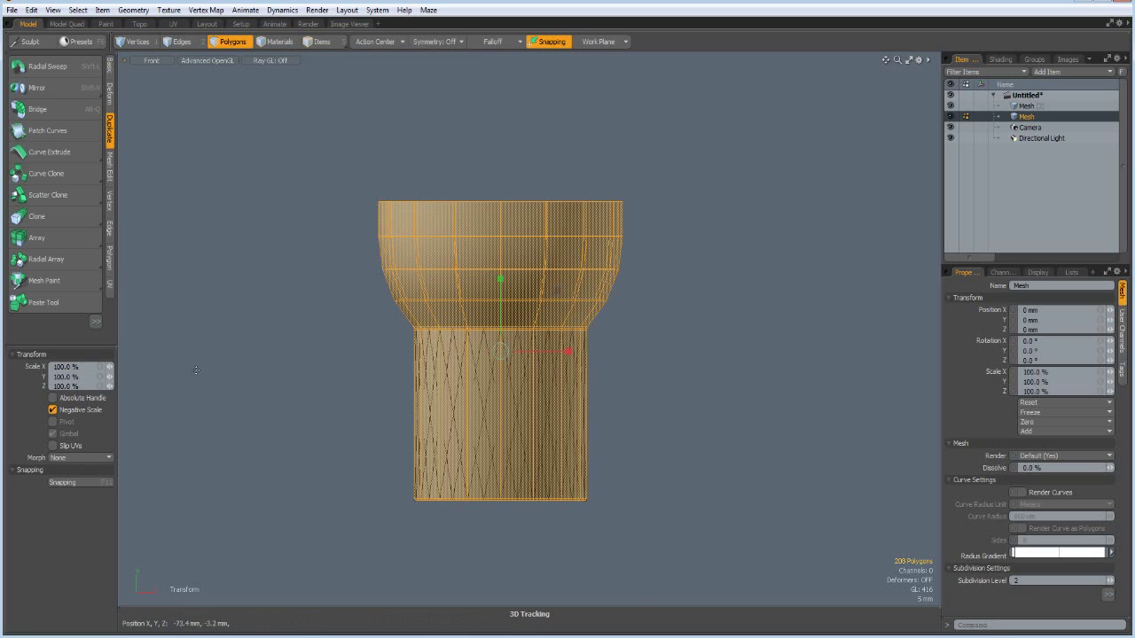
pyautogui.click(99, 369)
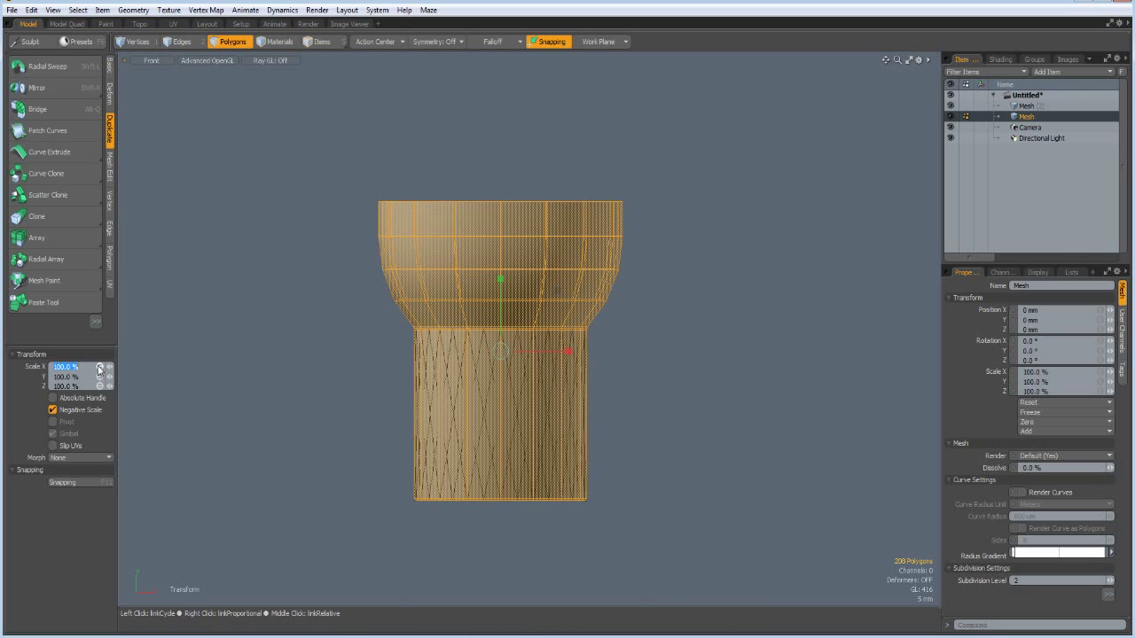
pyautogui.write('104')
pyautogui.press('Return')
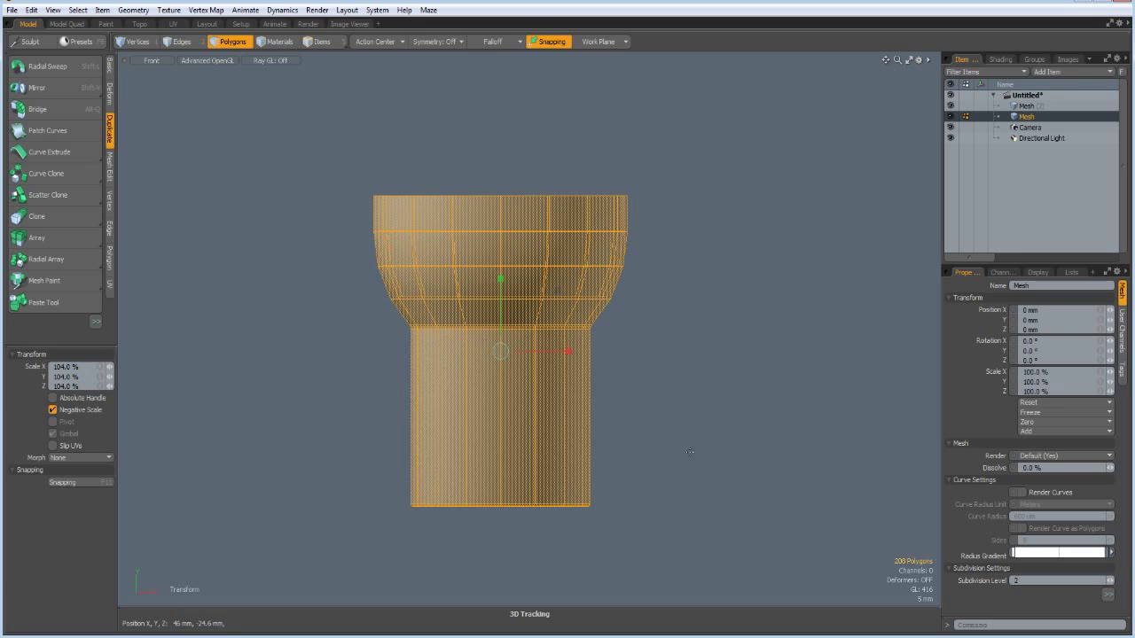
# Select the middle row of vertices on the curve lattice mesh and scale it to 102%.
pyautogui.click(1020, 106)
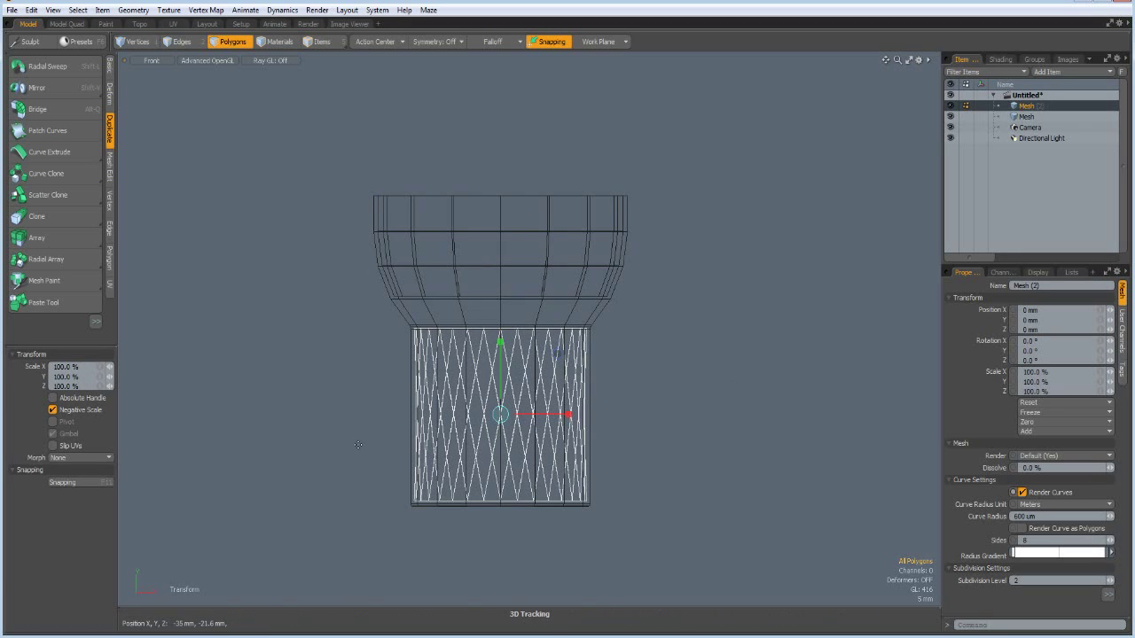
pyautogui.press('2')
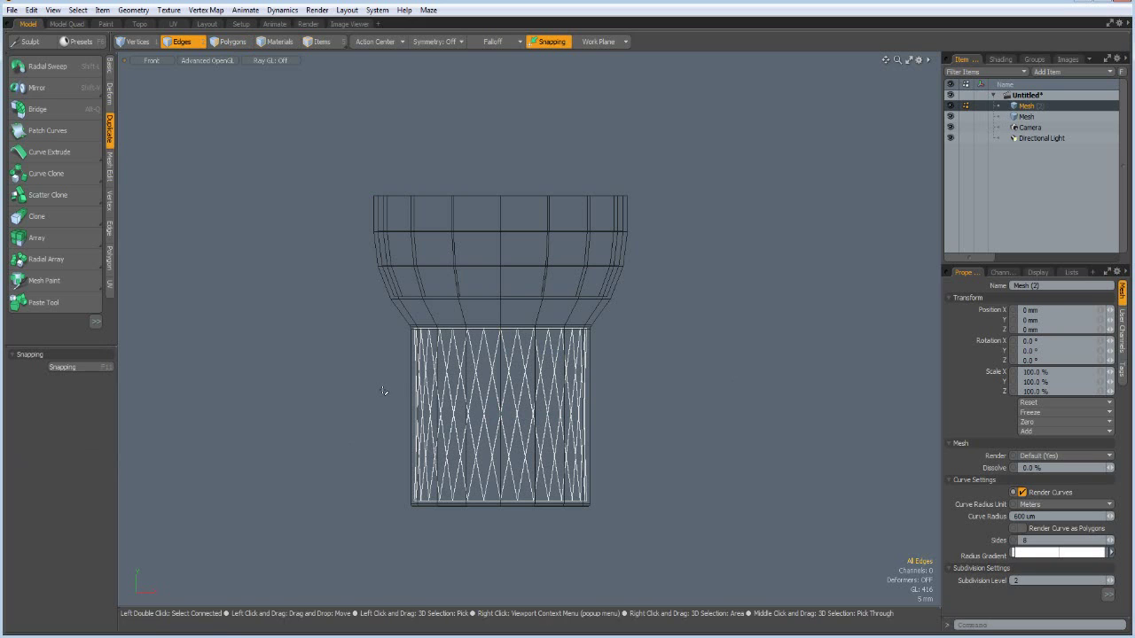
pyautogui.press('1')
pyautogui.moveTo(381, 388); pyautogui.dragTo(706, 444, button='right')
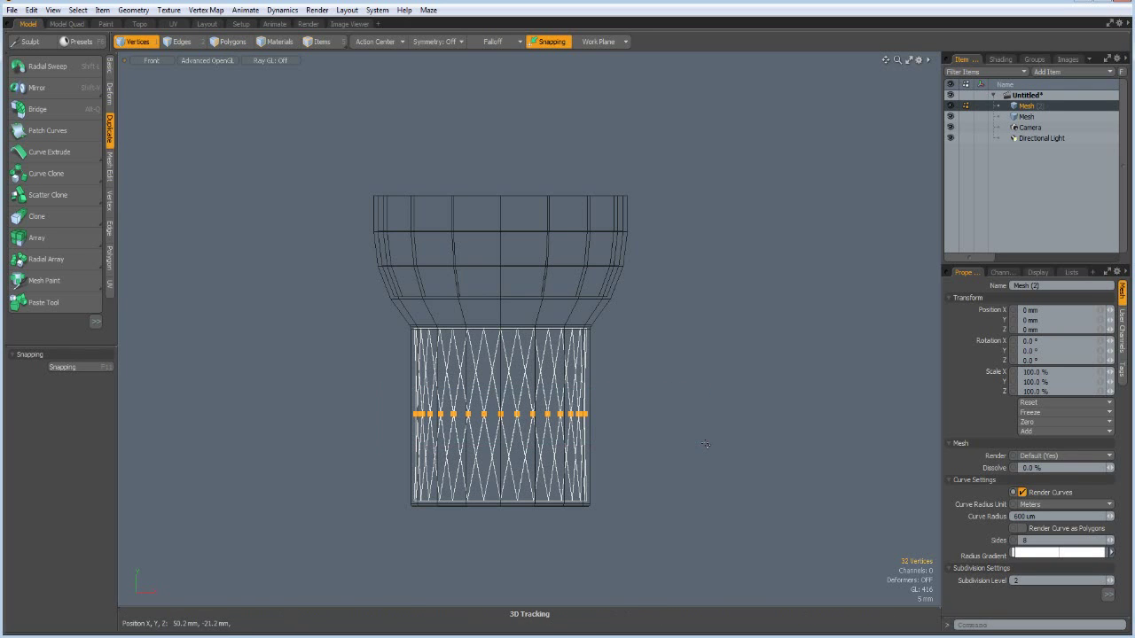
pyautogui.press('r')
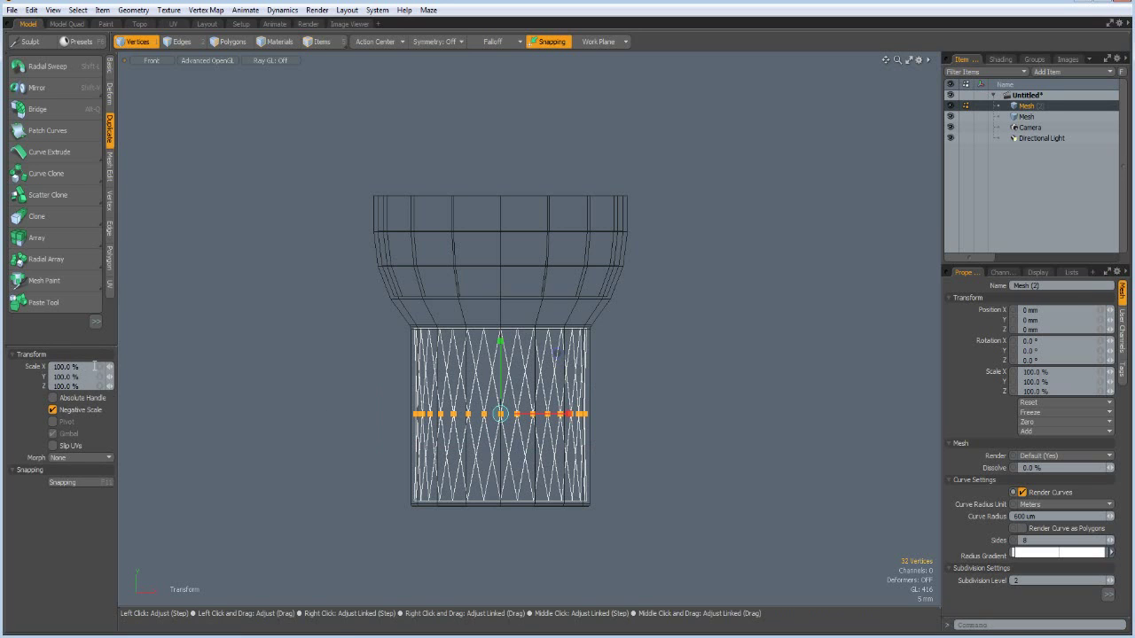
pyautogui.click(95, 366)
pyautogui.write('10')
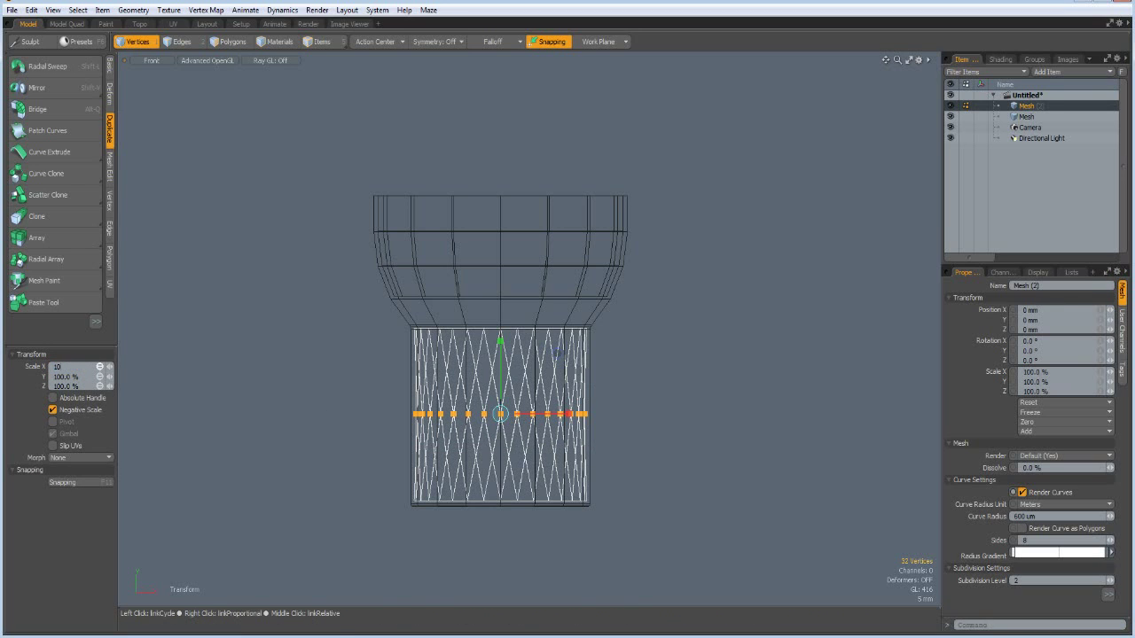
pyautogui.write('2')
pyautogui.press('Return')
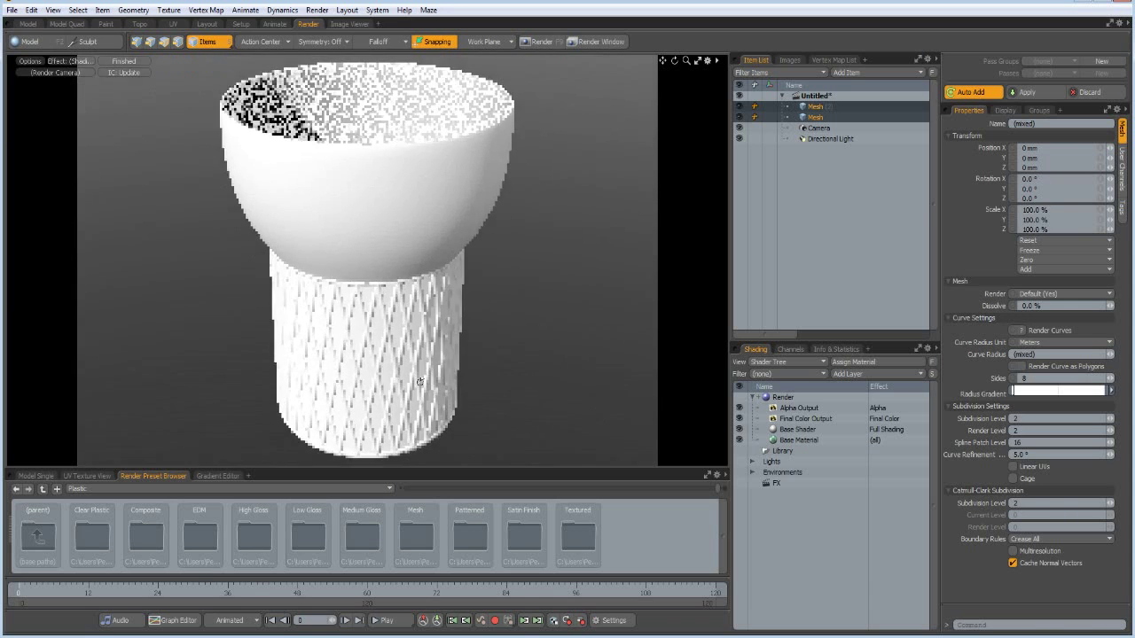
# Inspect the rendered preview of the body and its lattice from a lower angle and slightly farther away.
pyautogui.keyDown('alt'); pyautogui.moveTo(421, 382); pyautogui.dragTo(424, 365); pyautogui.keyUp('alt')
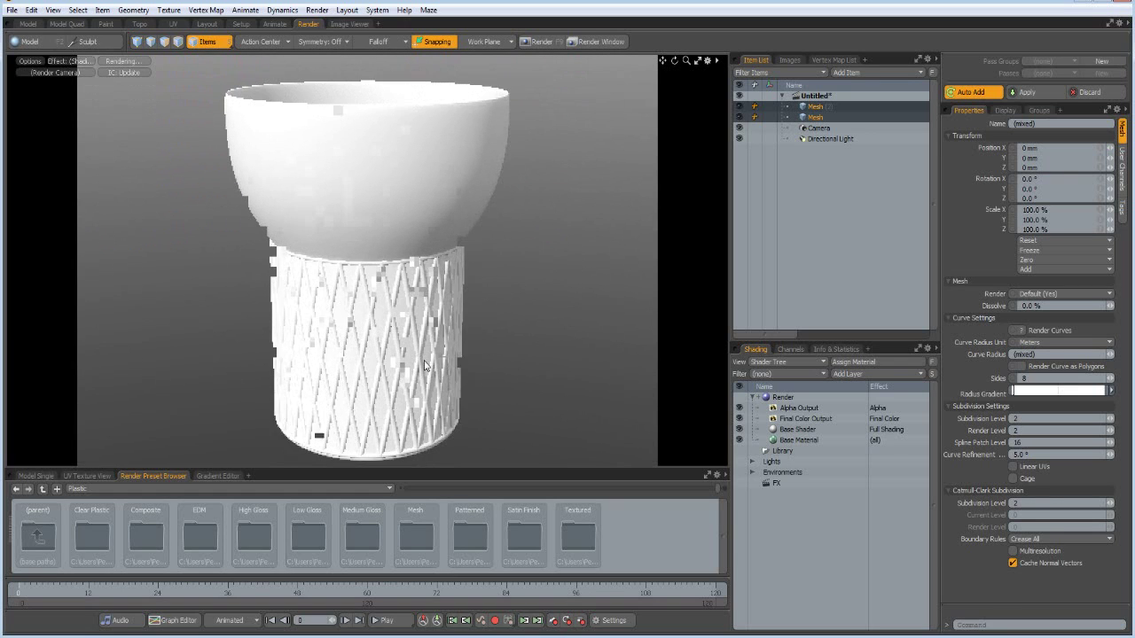
pyautogui.scroll(-1, 424, 361)
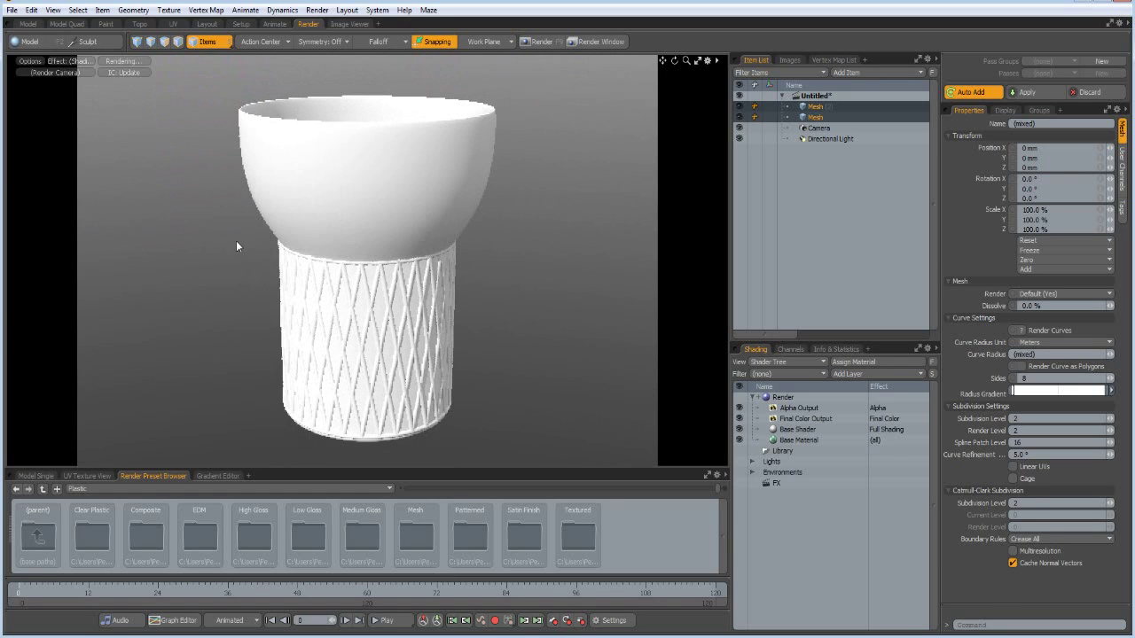
pyautogui.click(28, 24)
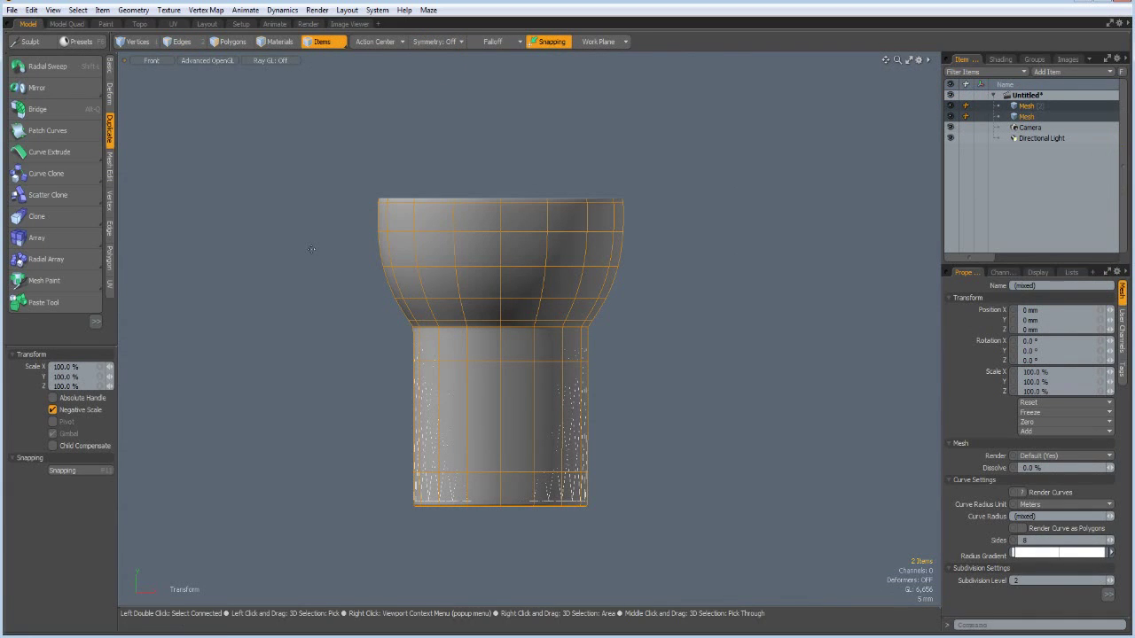
# Select all polygons of both meshes and assign them a new material named Cup, keeping the default material values.
pyautogui.press('3')
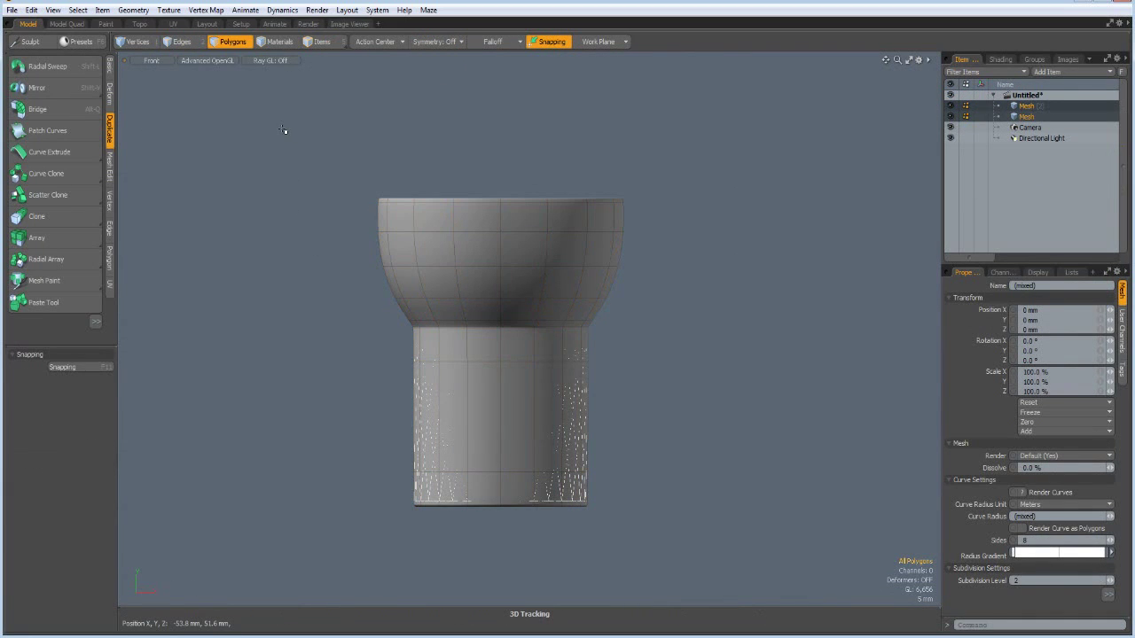
pyautogui.moveTo(283, 131); pyautogui.dragTo(768, 590)
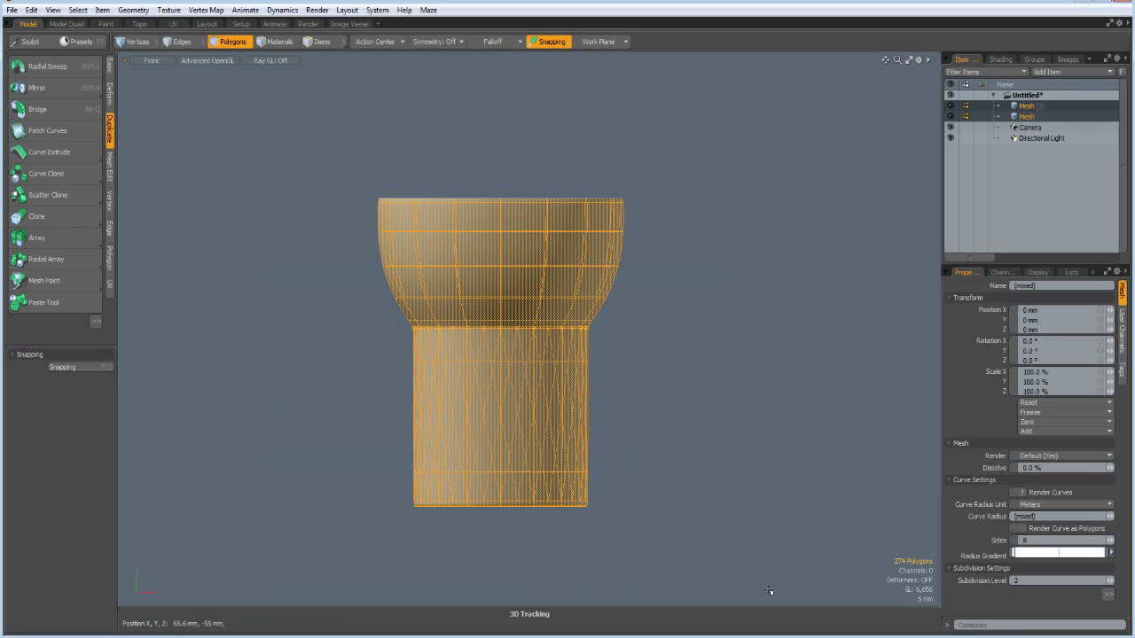
pyautogui.write('mCup')
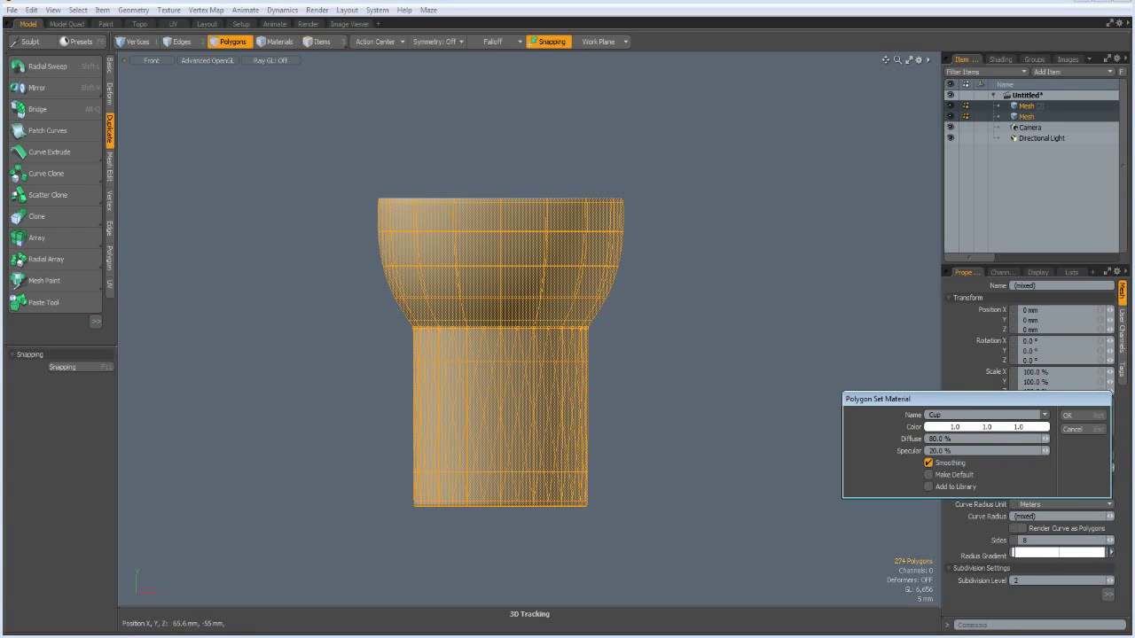
pyautogui.press('Return')
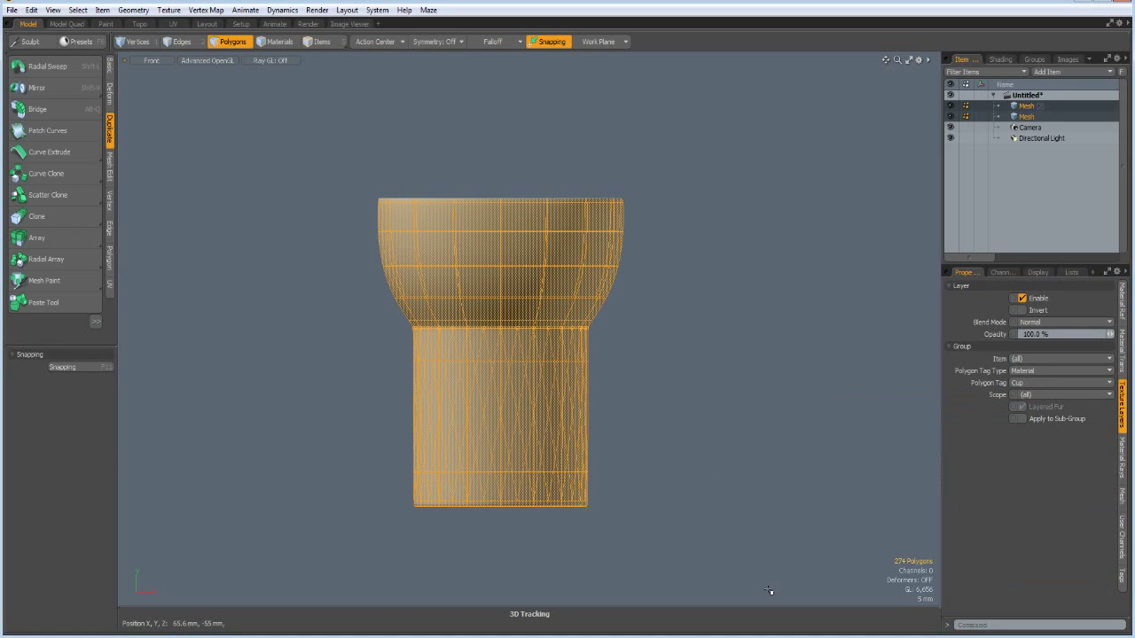
pyautogui.click(718, 454)
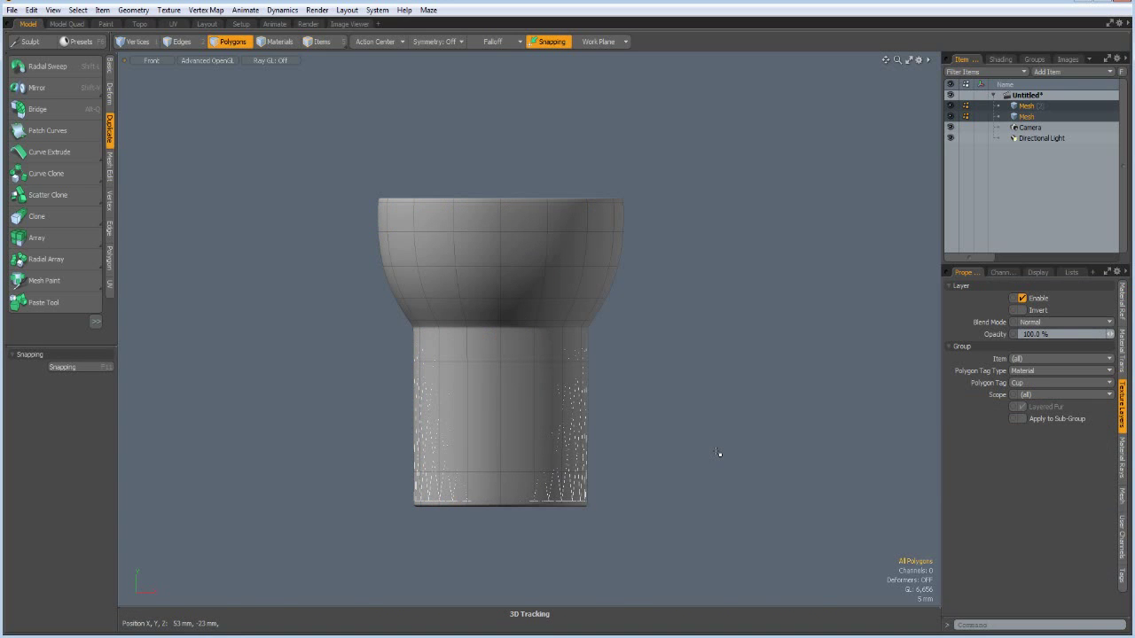
# Add a new mesh item and draw in it an 8-sided, 4-segment cone along Y, about 34.6 mm in size, around the body's centre.
pyautogui.hotkey('ctrl', 'd')
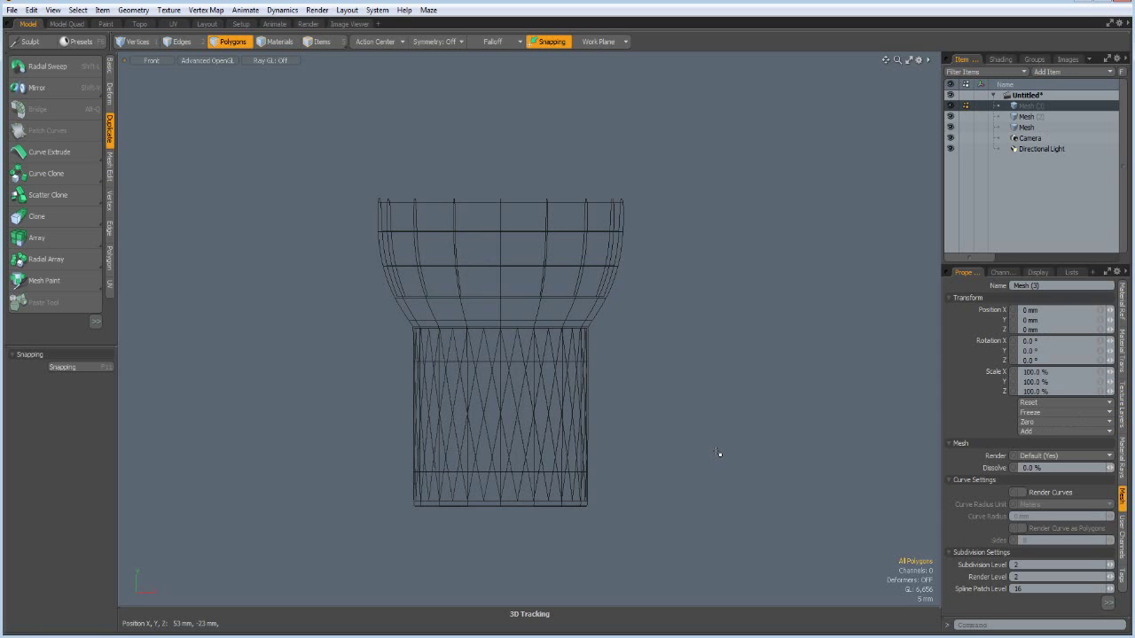
pyautogui.press('KP_1')
pyautogui.keyDown('alt'); pyautogui.moveTo(504, 284); pyautogui.dragTo(511, 366); pyautogui.keyUp('alt')
pyautogui.click(109, 67)
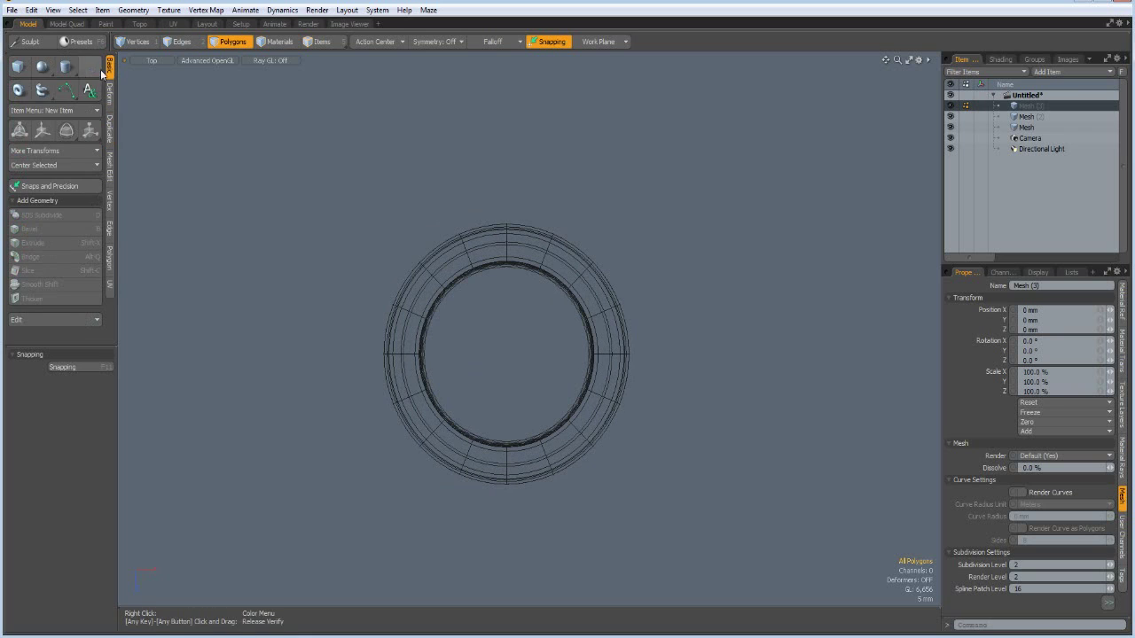
pyautogui.click(89, 67)
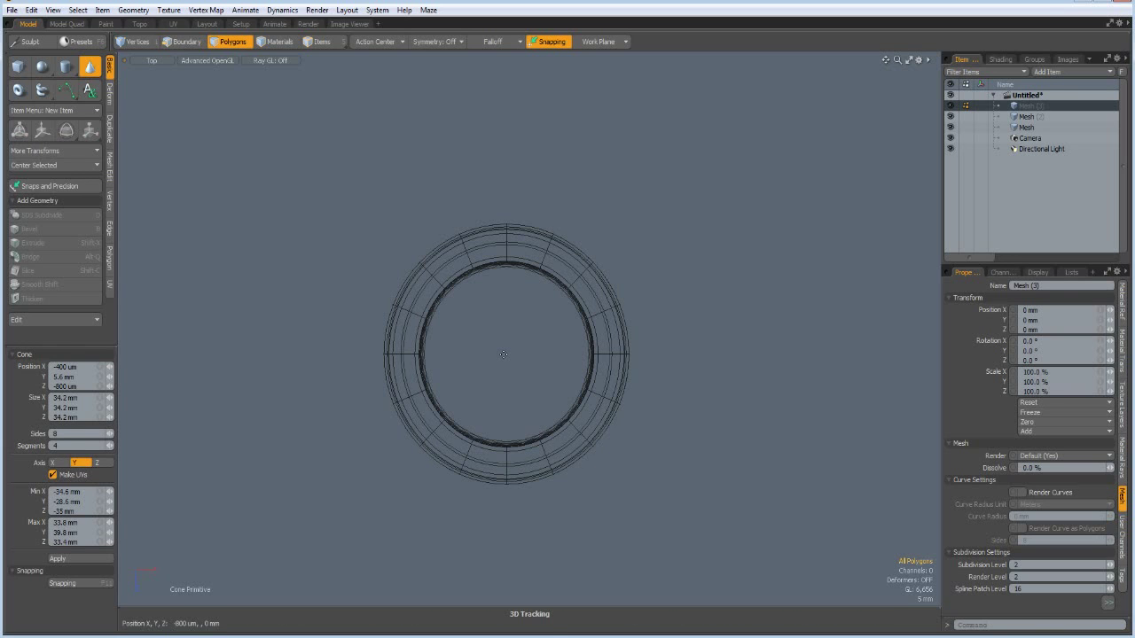
pyautogui.keyDown('ctrl'); pyautogui.moveTo(504, 355); pyautogui.dragTo(607, 354); pyautogui.keyUp('ctrl')
pyautogui.moveTo(567, 413); pyautogui.dragTo(585, 430)
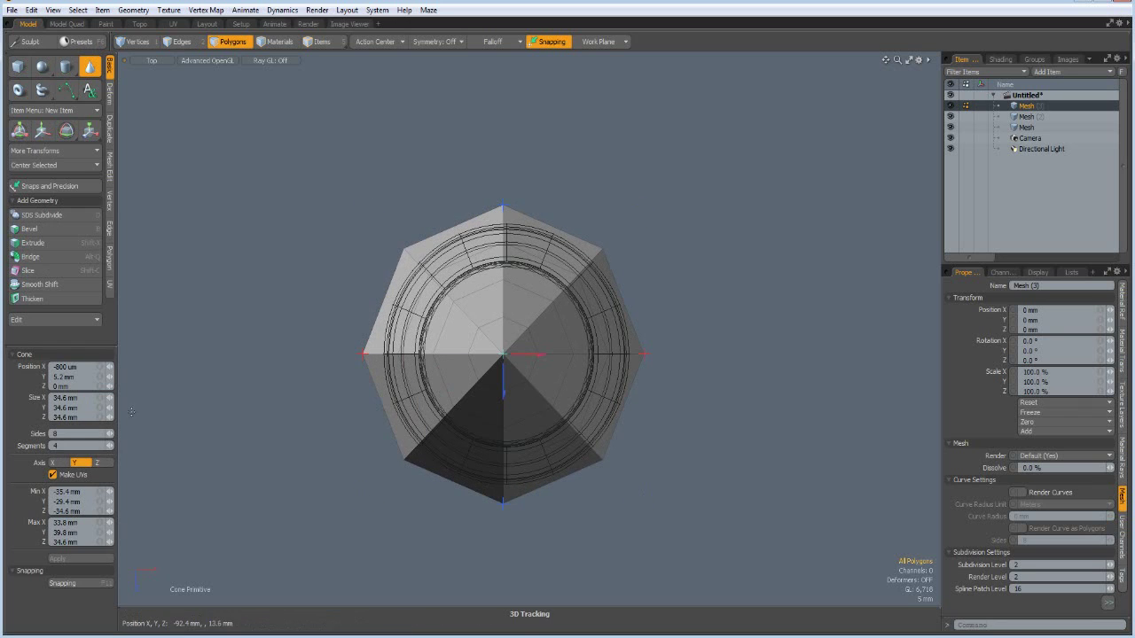
# Centre the cone on the Z and X axes, and move it up along Y until its base sits just above the bowl's rim.
pyautogui.click(50, 164)
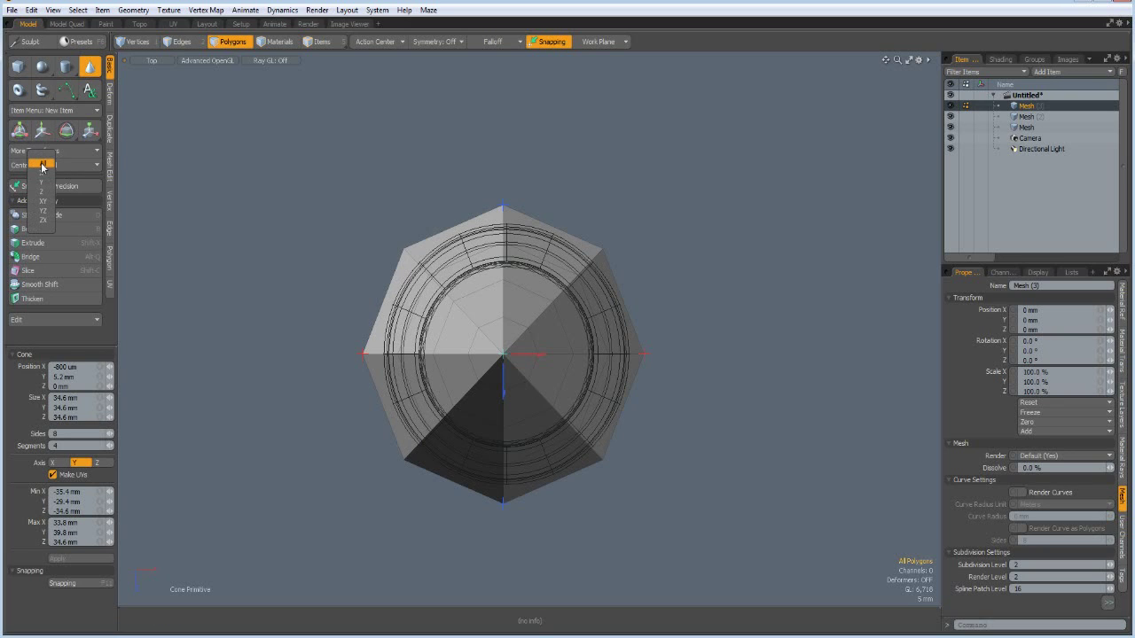
pyautogui.click(42, 220)
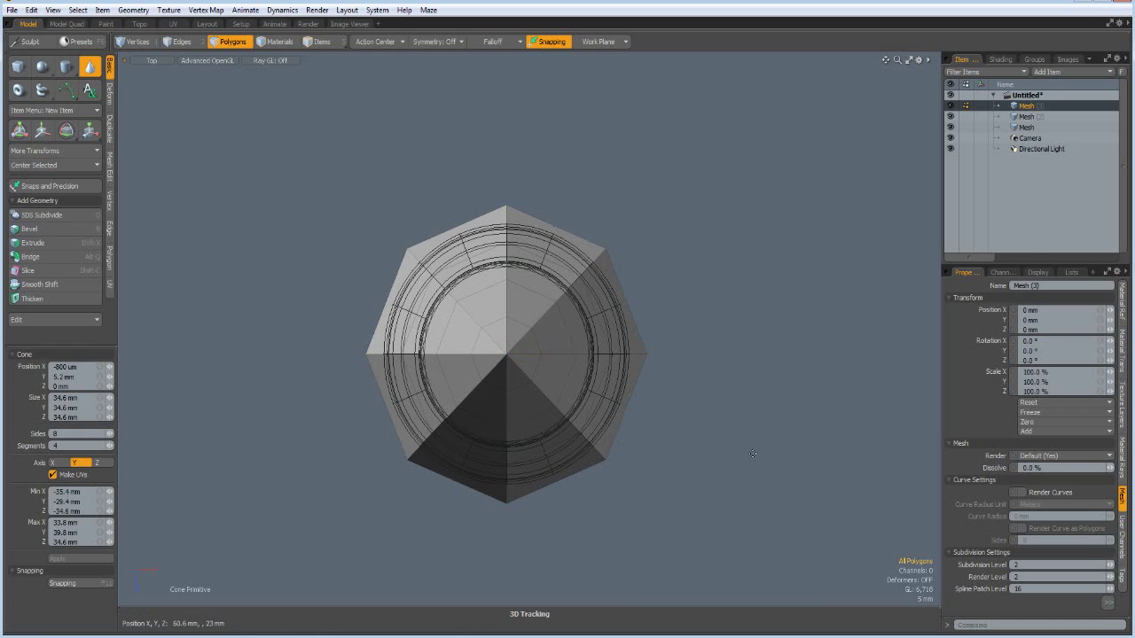
pyautogui.press('KP_2')
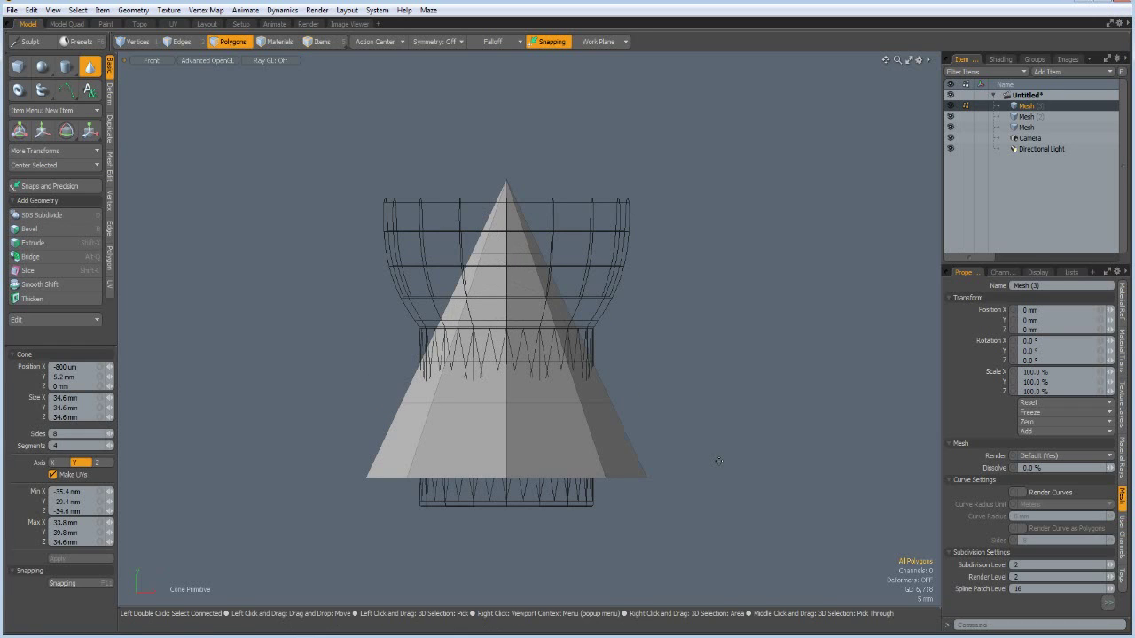
pyautogui.press('w')
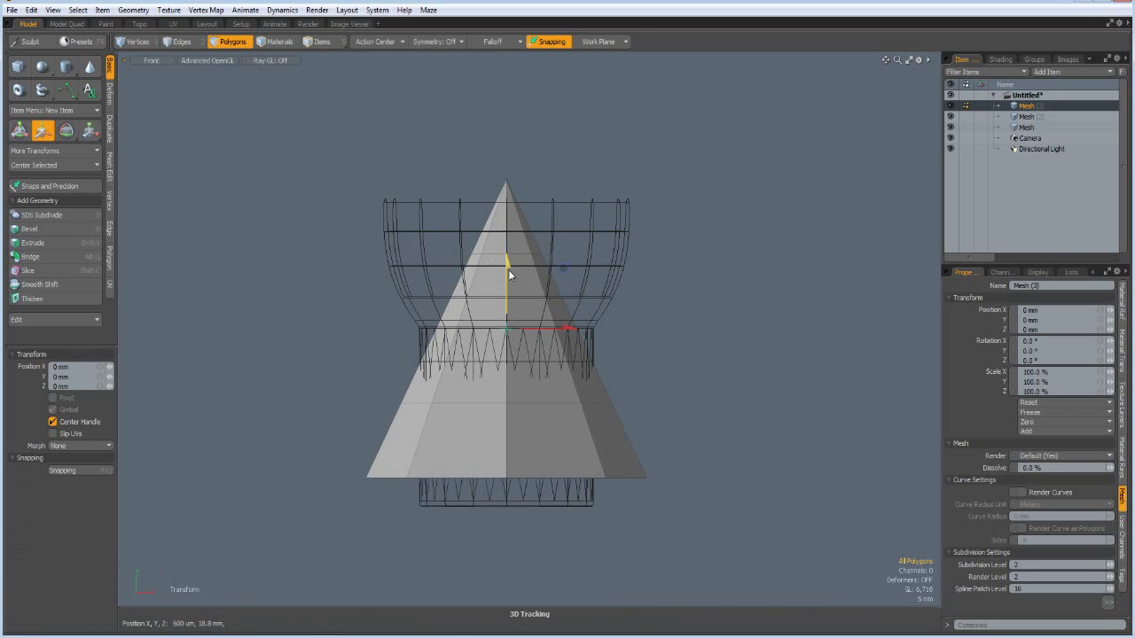
pyautogui.moveTo(508, 271); pyautogui.dragTo(508, 26)
pyautogui.press('space')
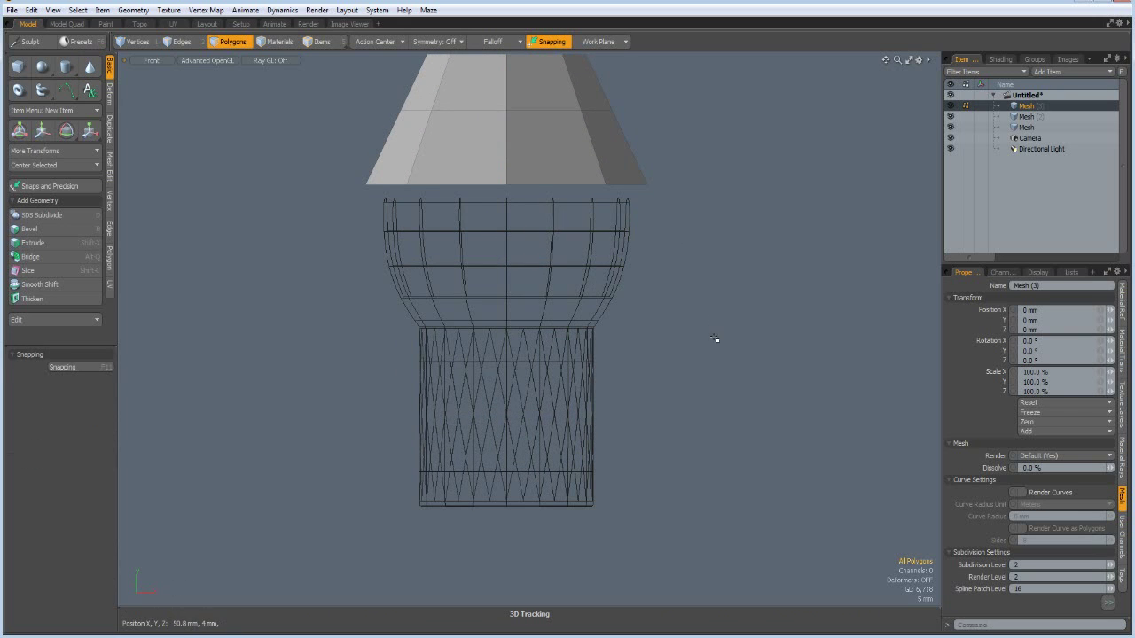
# Twist the cone by -120° around the Y axis, with the linear falloff auto-sized along Y.
pyautogui.press('a')
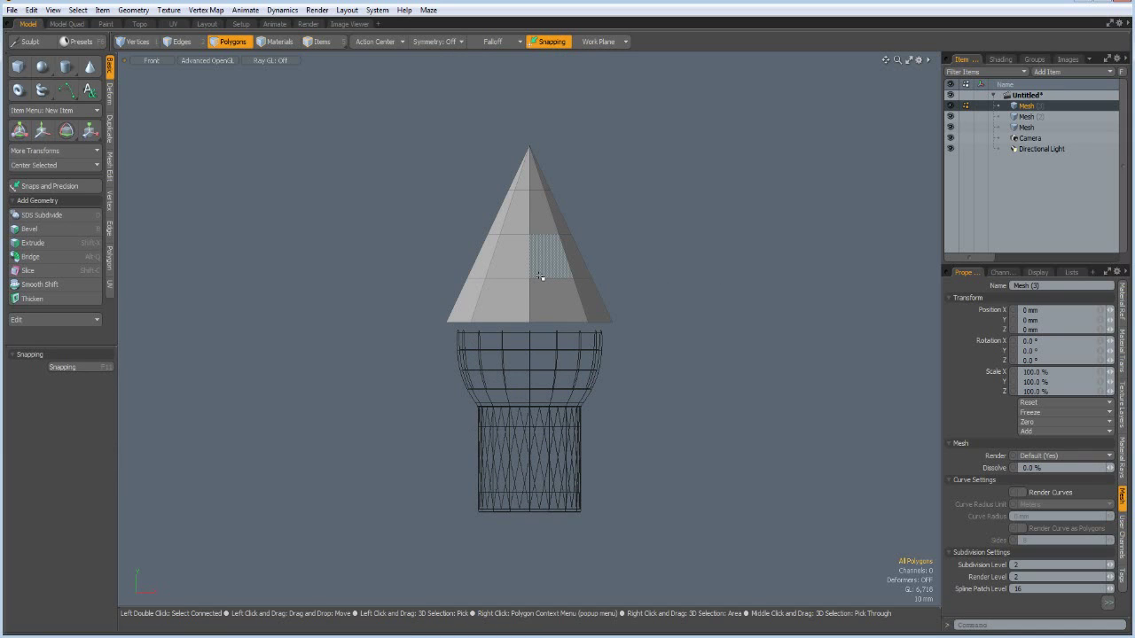
pyautogui.press('KP_2')
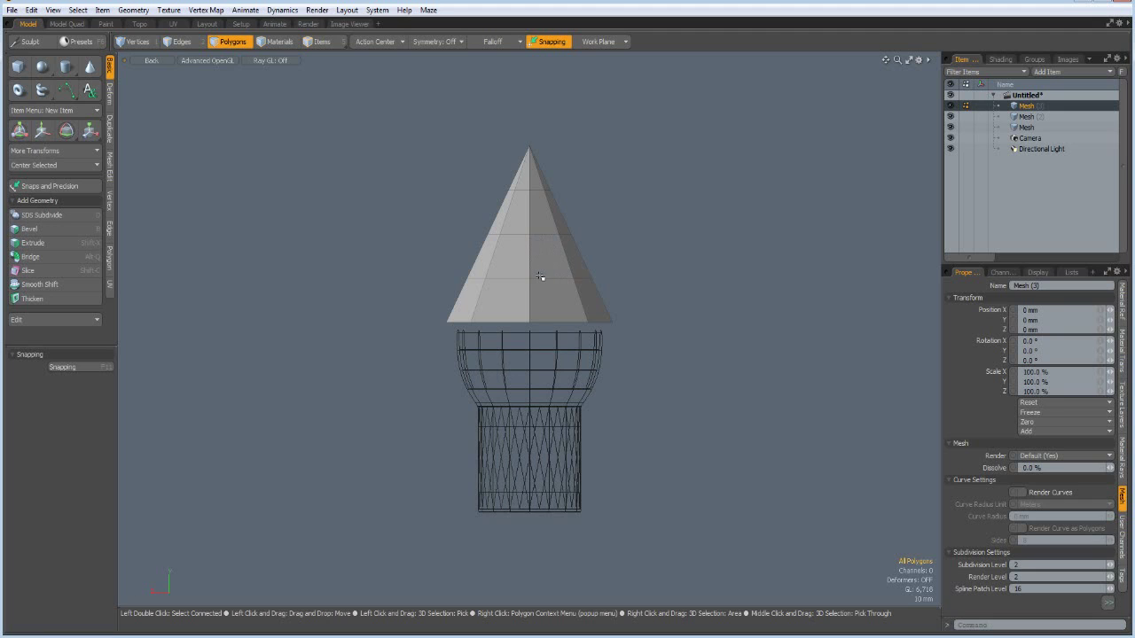
pyautogui.press('KP_7')
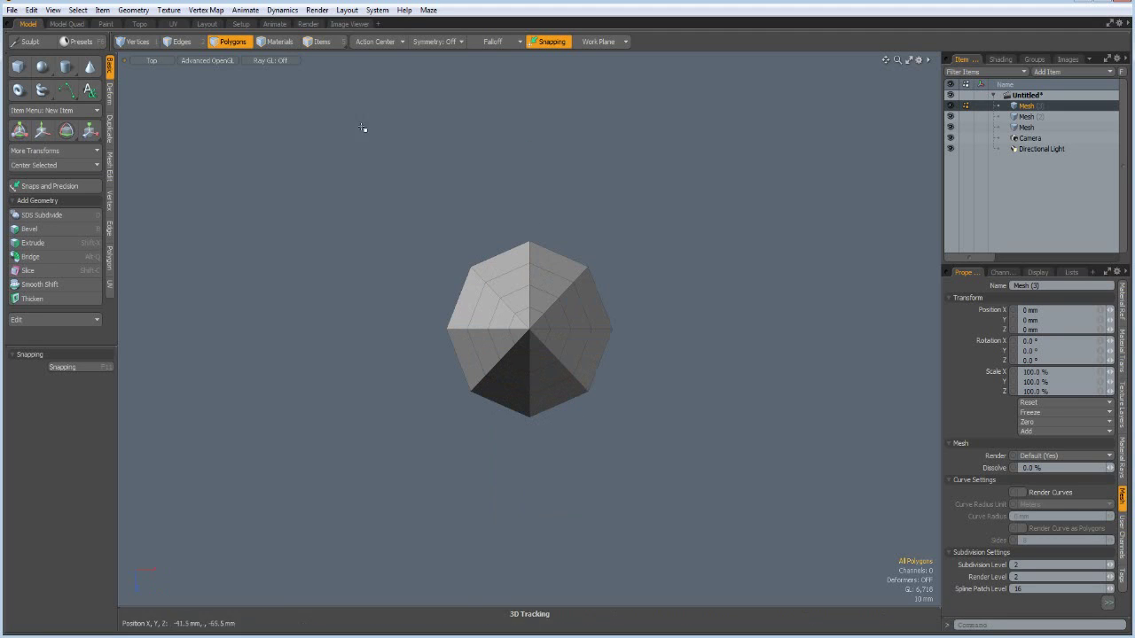
pyautogui.click(110, 99)
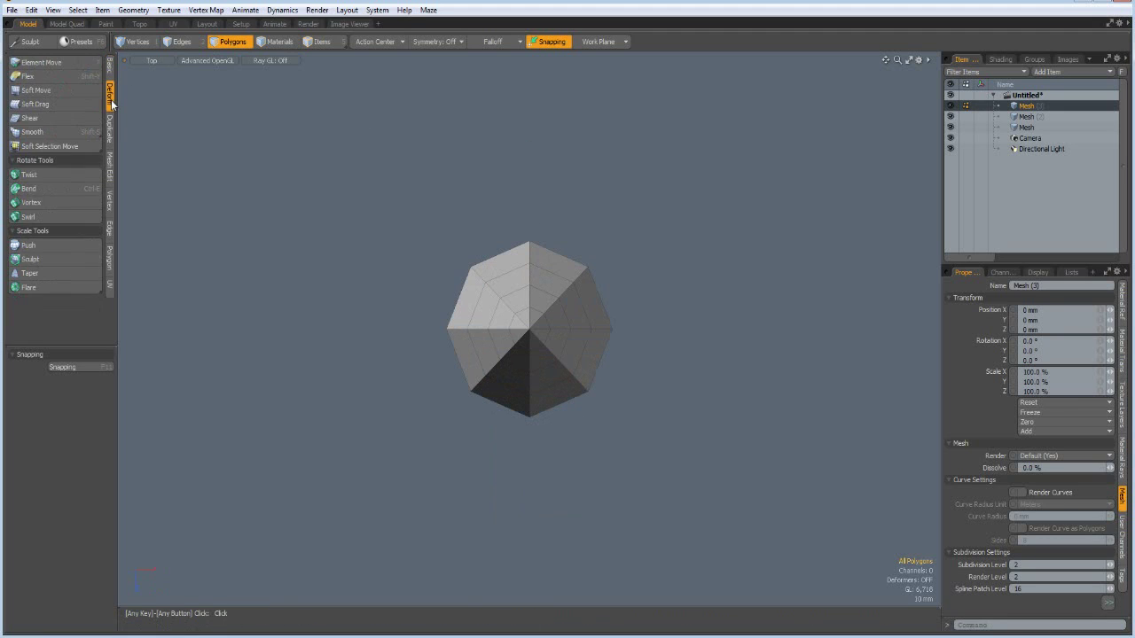
pyautogui.click(39, 177)
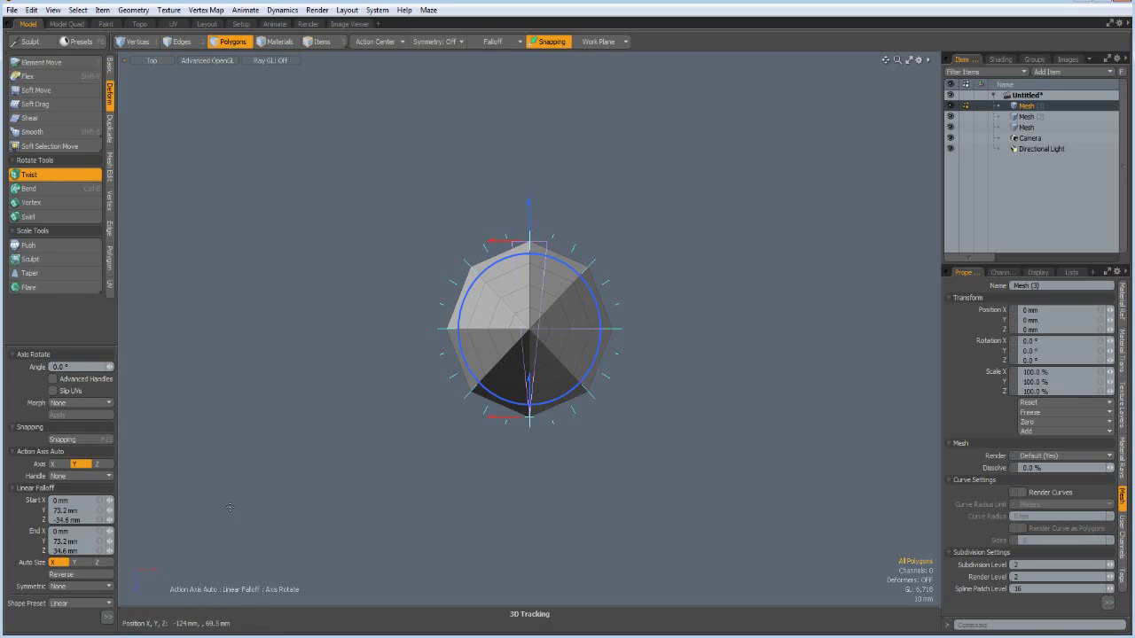
pyautogui.click(75, 563)
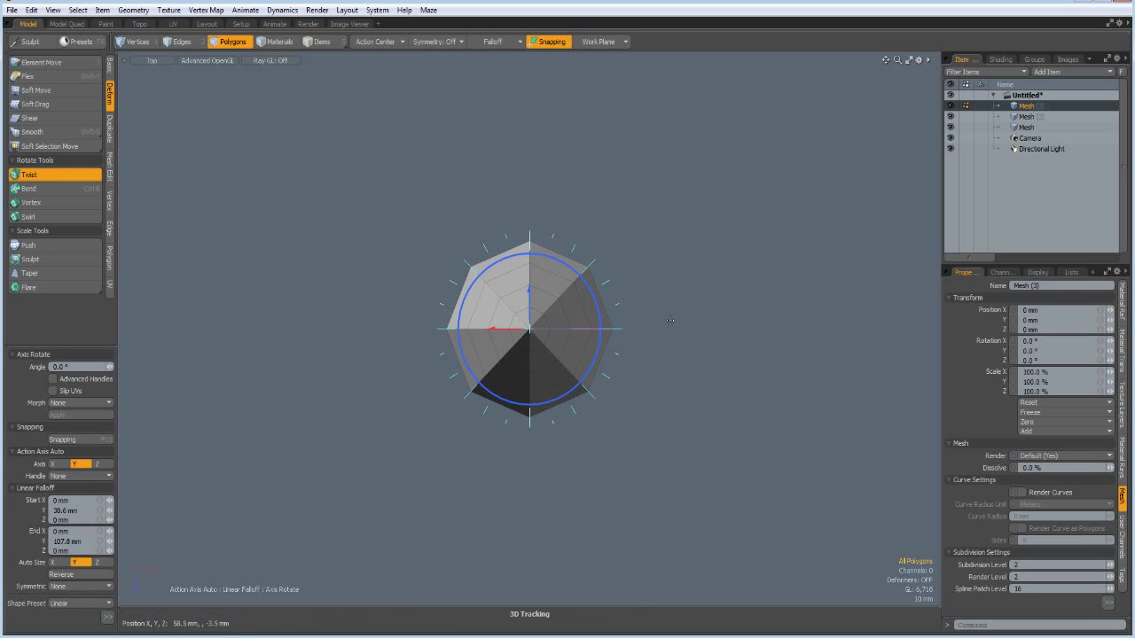
pyautogui.moveTo(597, 290); pyautogui.dragTo(532, 403)
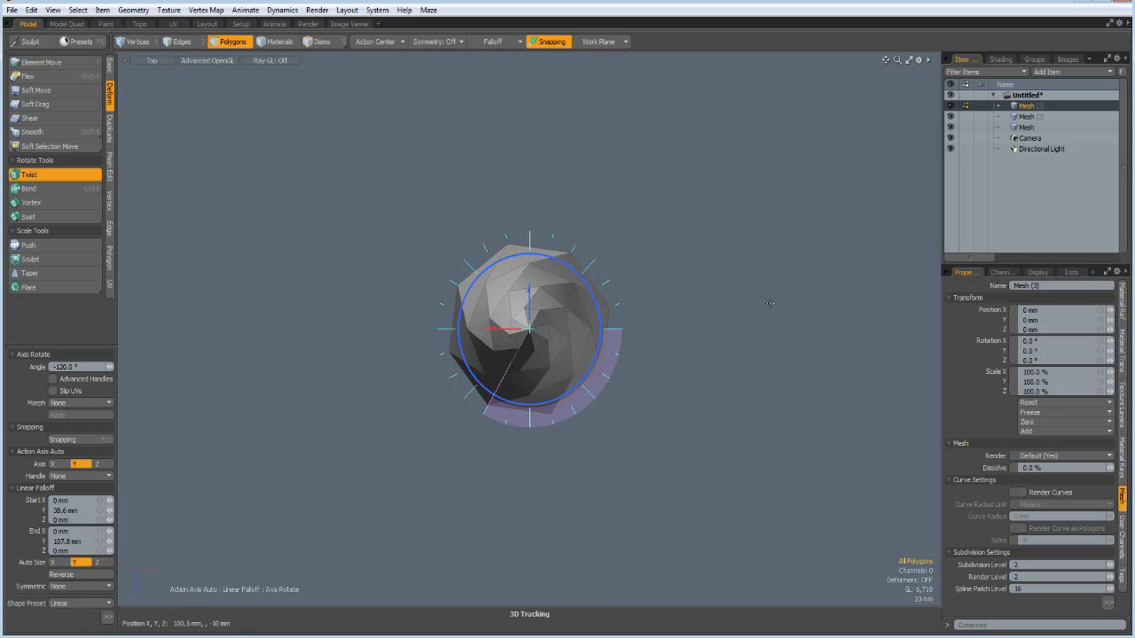
pyautogui.press('space')
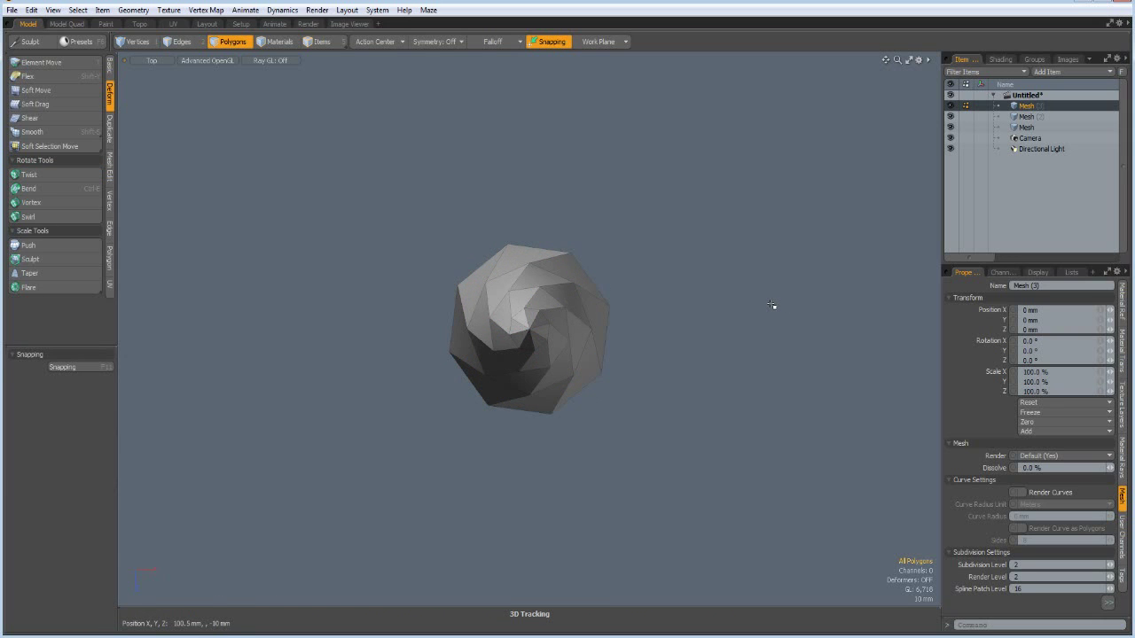
# Select all the slanted edges running up the twisted cone, from the base ring to the tip.
pyautogui.press('KP_2')
pyautogui.scroll(5, 516, 261)
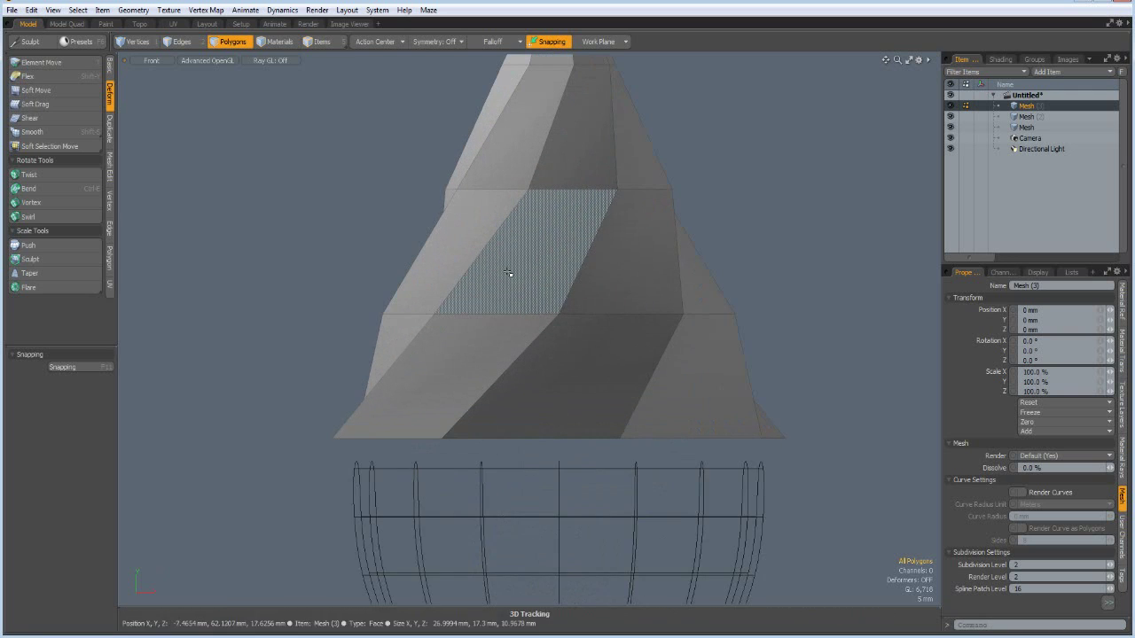
pyautogui.keyDown('alt'); pyautogui.keyDown('shift'); pyautogui.moveTo(508, 273); pyautogui.dragTo(463, 316); pyautogui.keyUp('shift'); pyautogui.keyUp('alt')
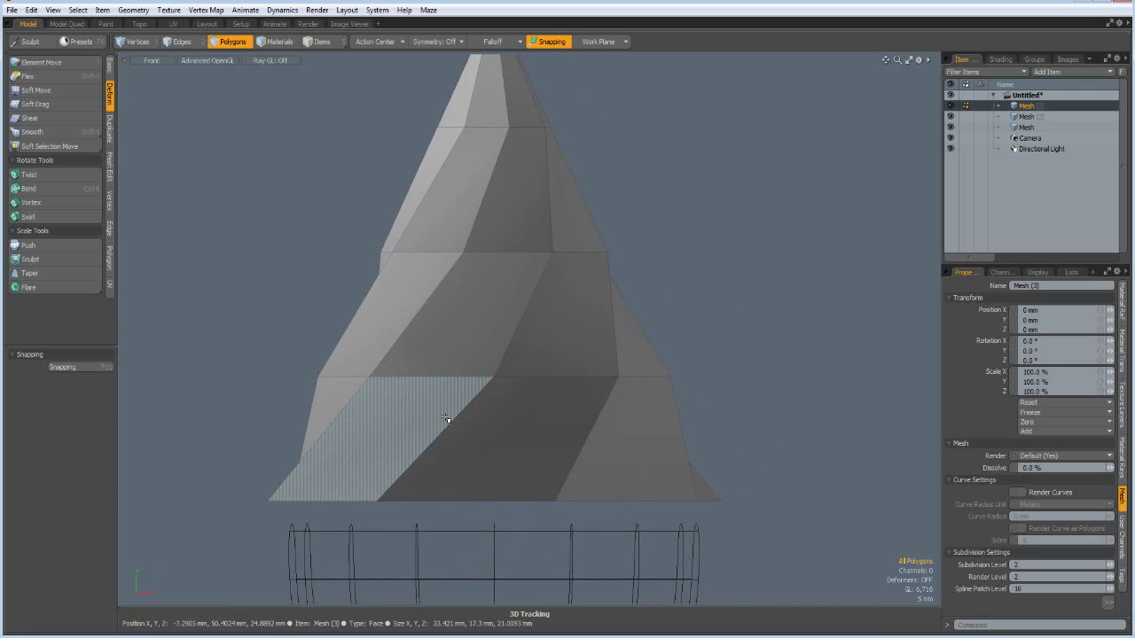
pyautogui.press('2')
pyautogui.click(454, 447)
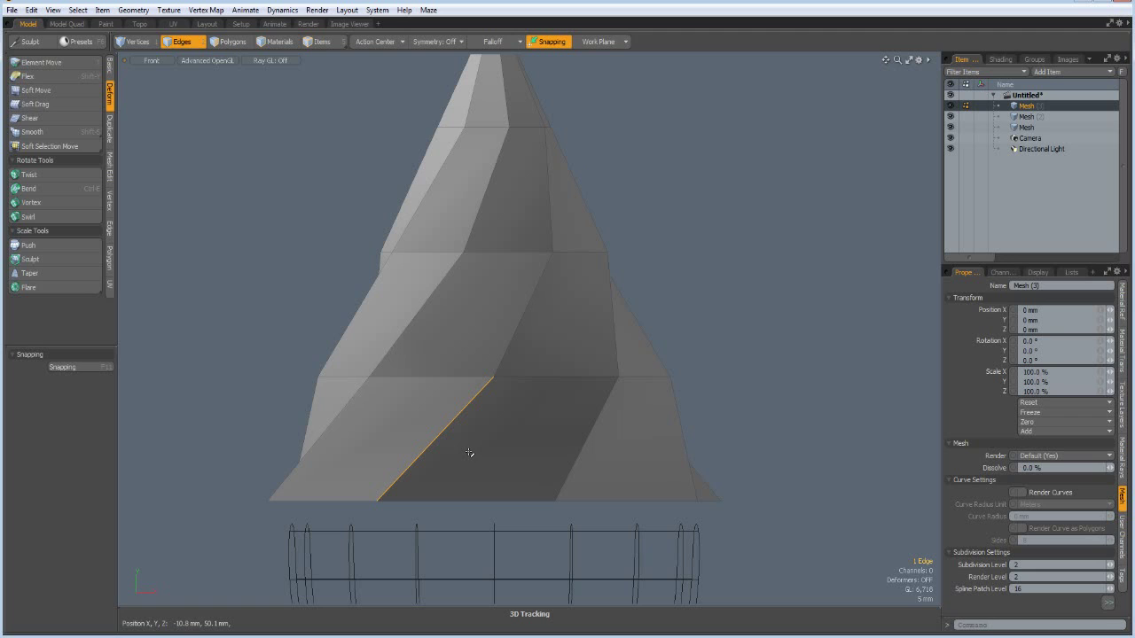
pyautogui.keyDown('shift'); pyautogui.click(586, 461); pyautogui.keyUp('shift')
pyautogui.press('Up')
pyautogui.press('Up')
pyautogui.press('Up')
pyautogui.press('Up')
pyautogui.press('Up')
pyautogui.press('Up')
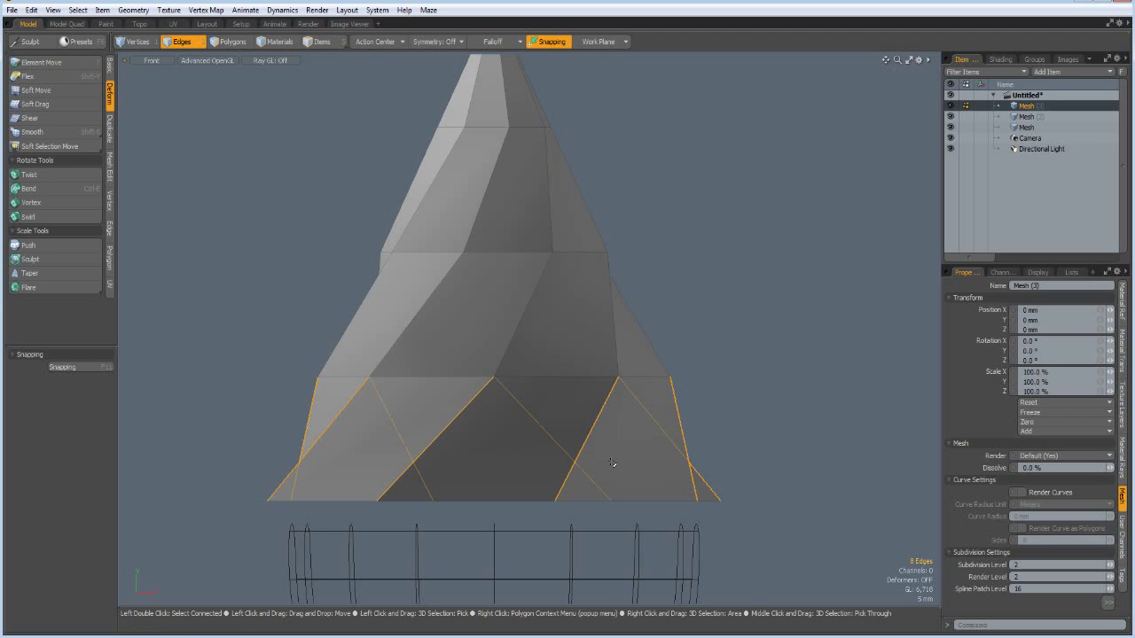
pyautogui.press('Up')
pyautogui.press('Up')
pyautogui.press('Up')
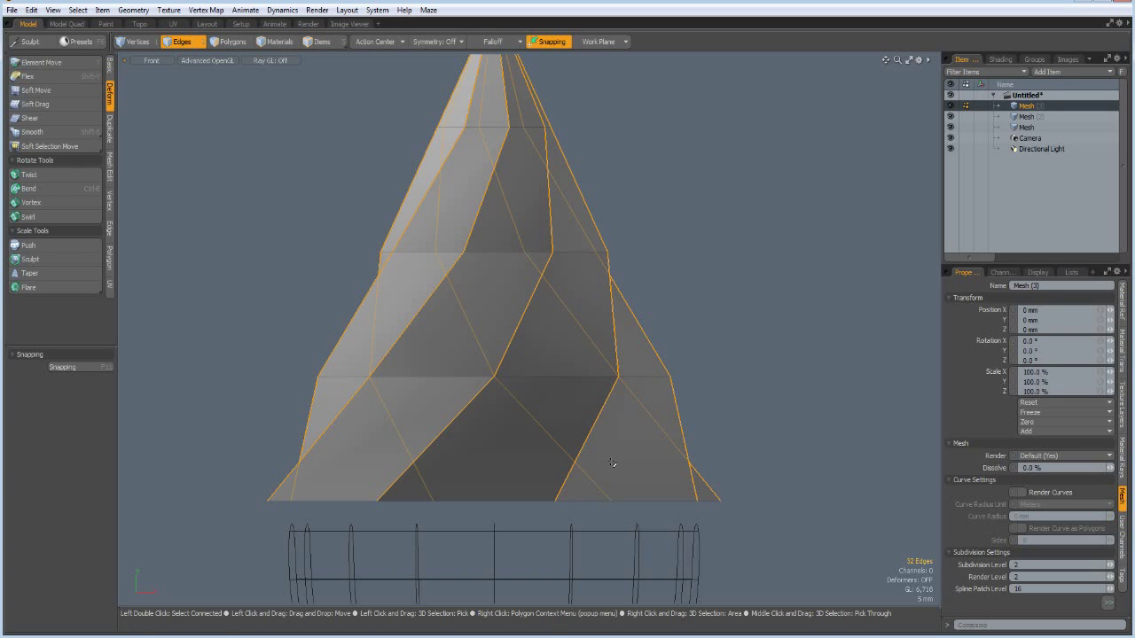
# Slice all the cone's polygons horizontally a short distance below the tip.
pyautogui.scroll(-5, 716, 349)
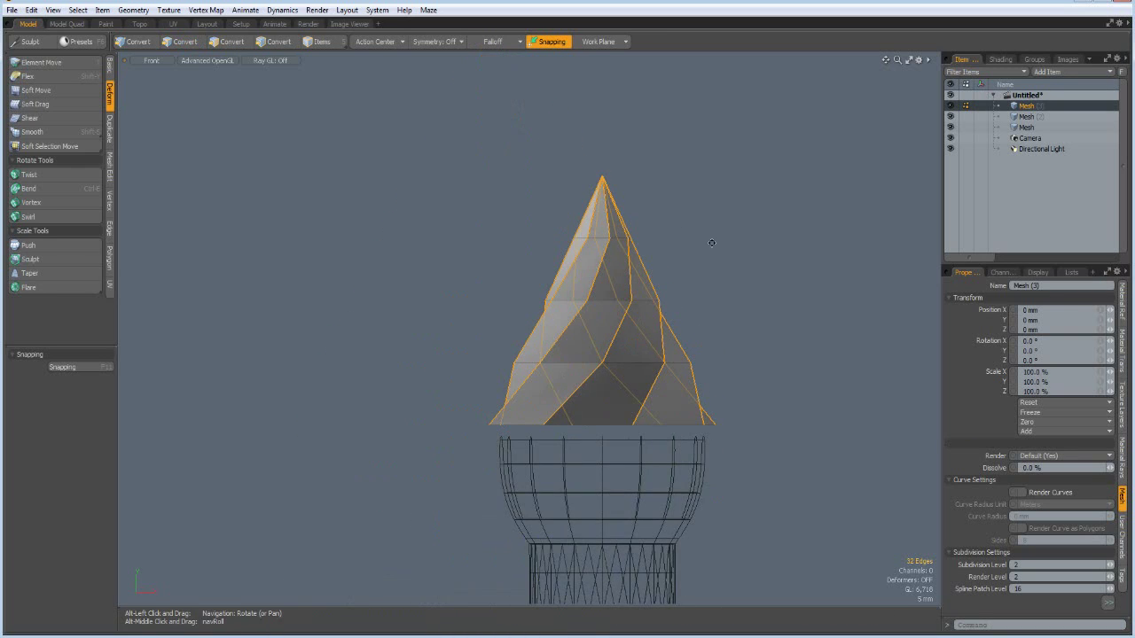
pyautogui.keyDown('alt'); pyautogui.moveTo(670, 217); pyautogui.dragTo(618, 360); pyautogui.keyUp('alt')
pyautogui.scroll(5, 565, 345)
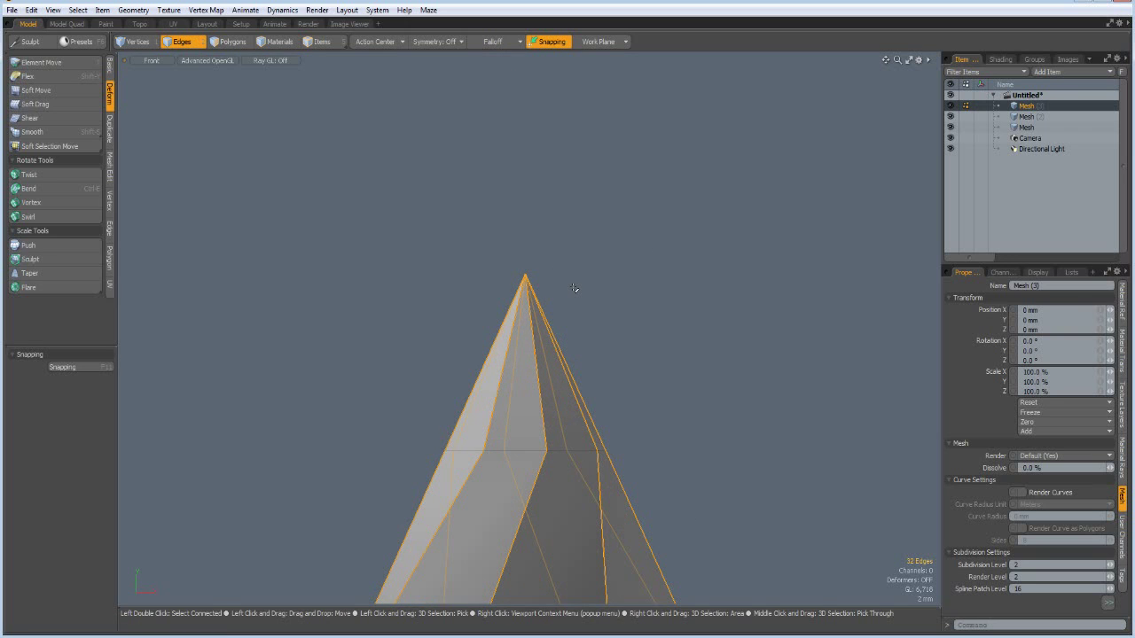
pyautogui.press('3')
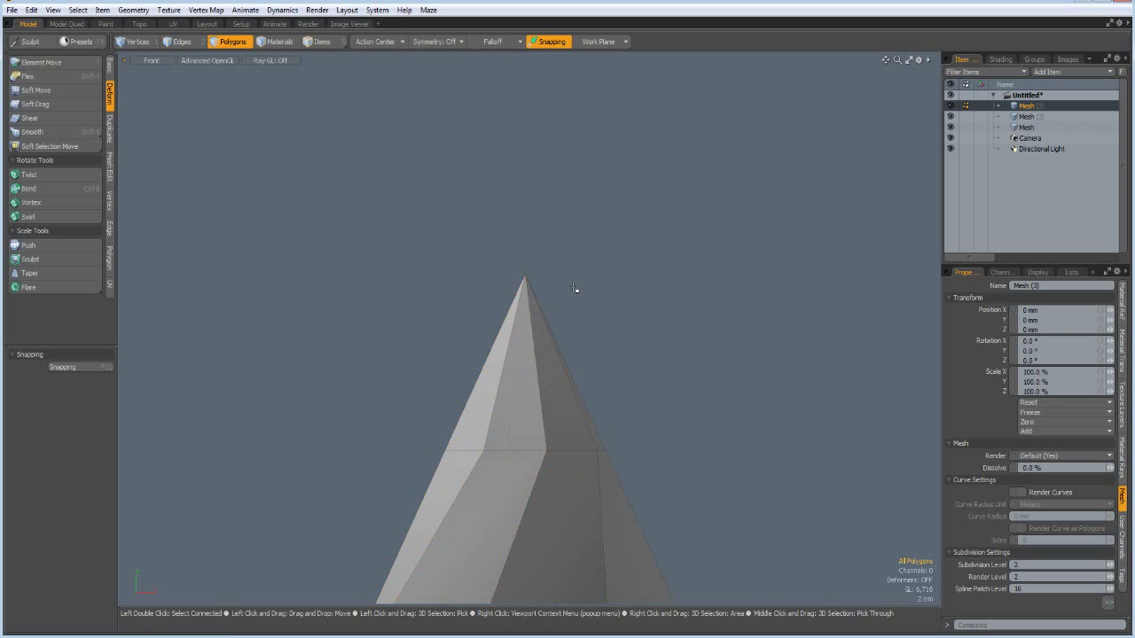
pyautogui.hotkey('shift', 'c')
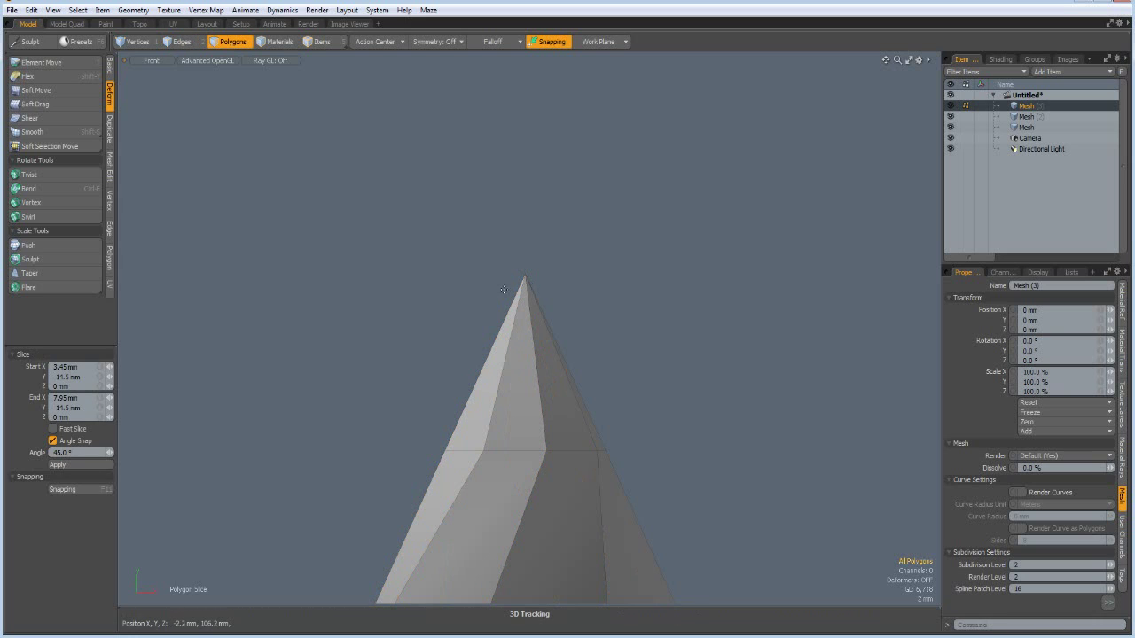
pyautogui.moveTo(494, 290); pyautogui.dragTo(550, 319)
pyautogui.press('space')
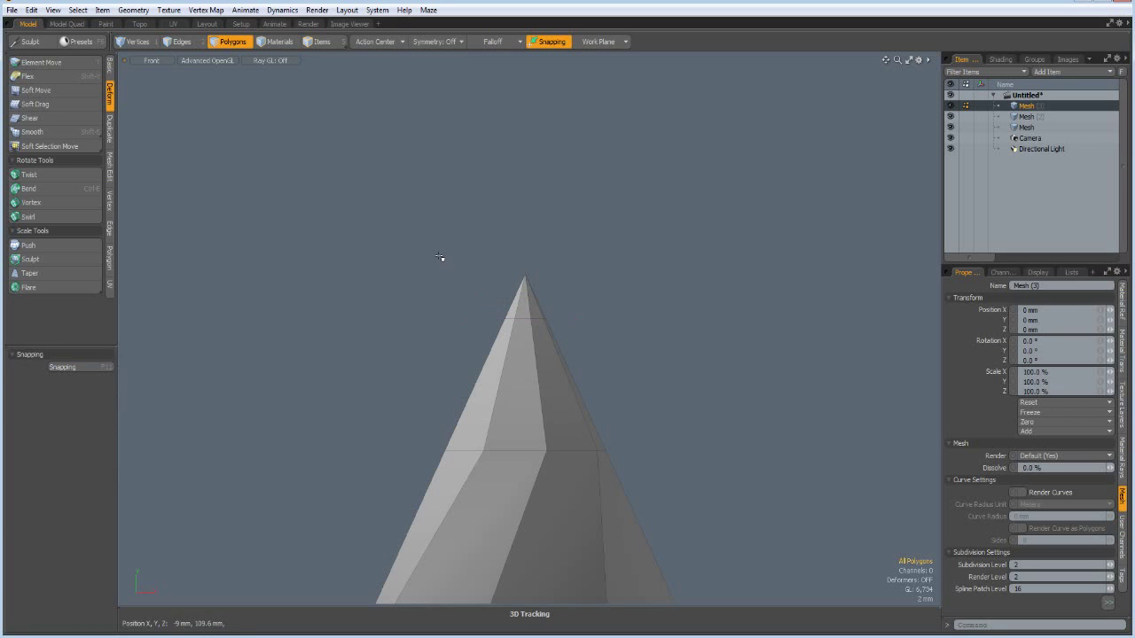
# Select the polygons above the new cut and delete them, leaving the cone open at the tip.
pyautogui.moveTo(443, 244); pyautogui.dragTo(615, 368, button='right')
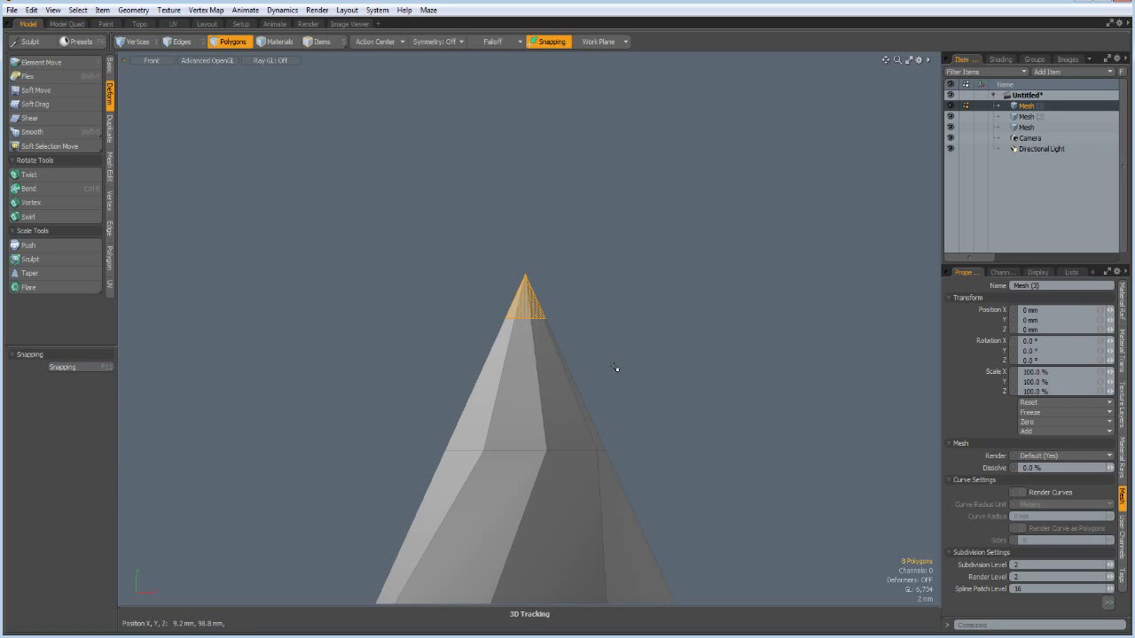
pyautogui.press('Delete')
pyautogui.press('2')
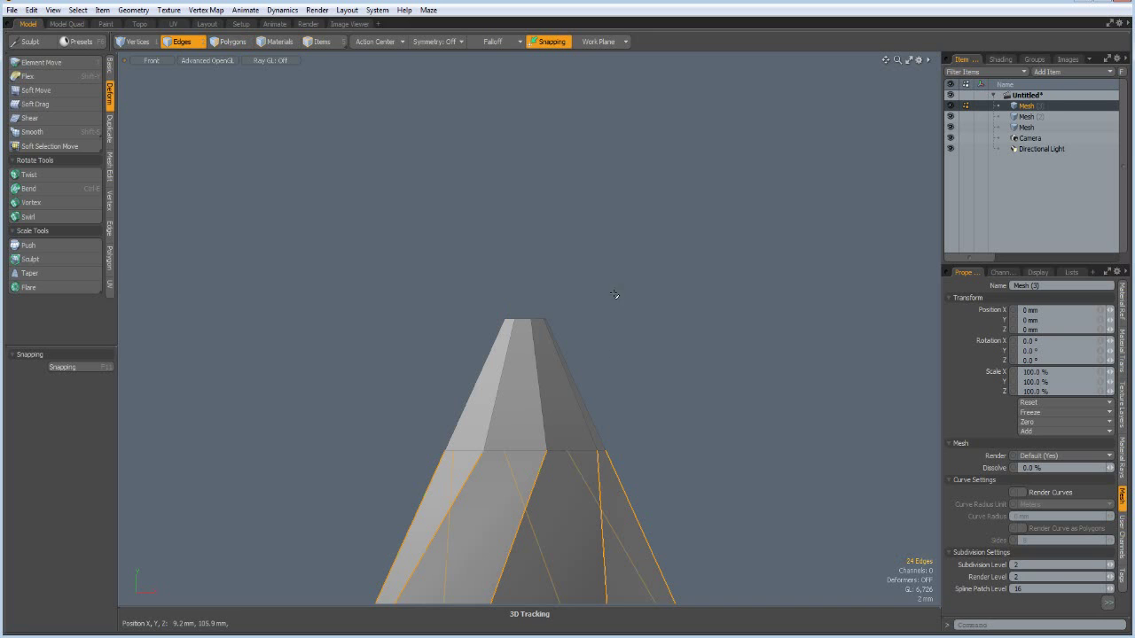
# Extend the spiral edge selection into full loops that reach the open top of the cone.
pyautogui.scroll(-4, 625, 435)
pyautogui.keyDown('alt'); pyautogui.moveTo(608, 472); pyautogui.dragTo(574, 230); pyautogui.keyUp('alt')
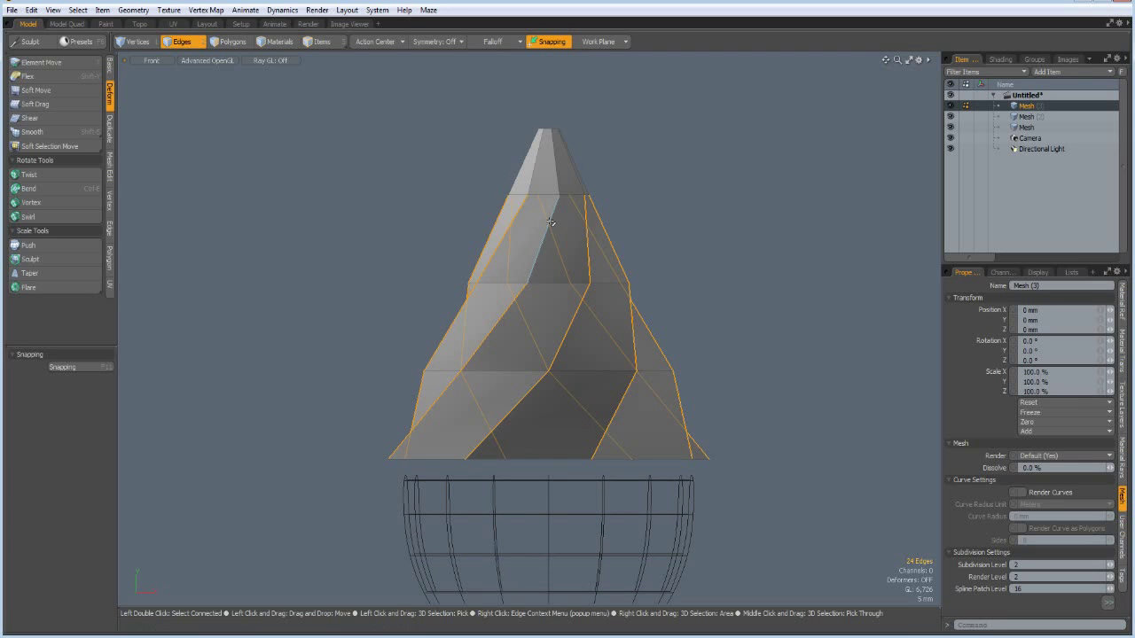
pyautogui.press('l')
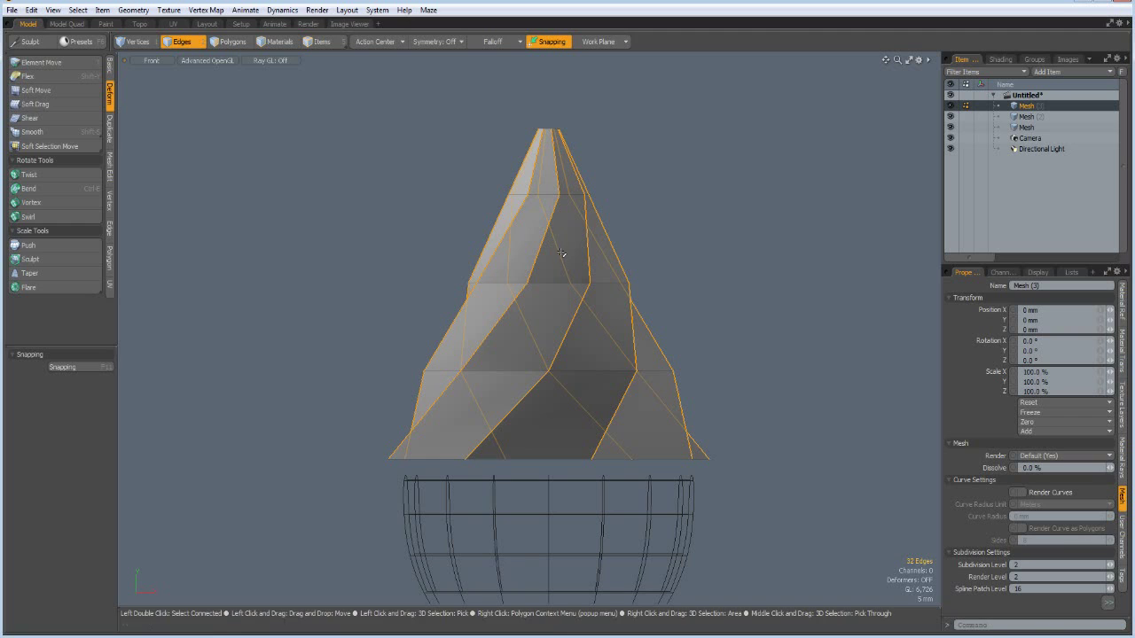
# Set a vertical linear falloff through the cone's centre, from Y 37.8 mm below the base to Y 106.4 mm above the top.
pyautogui.press('b')
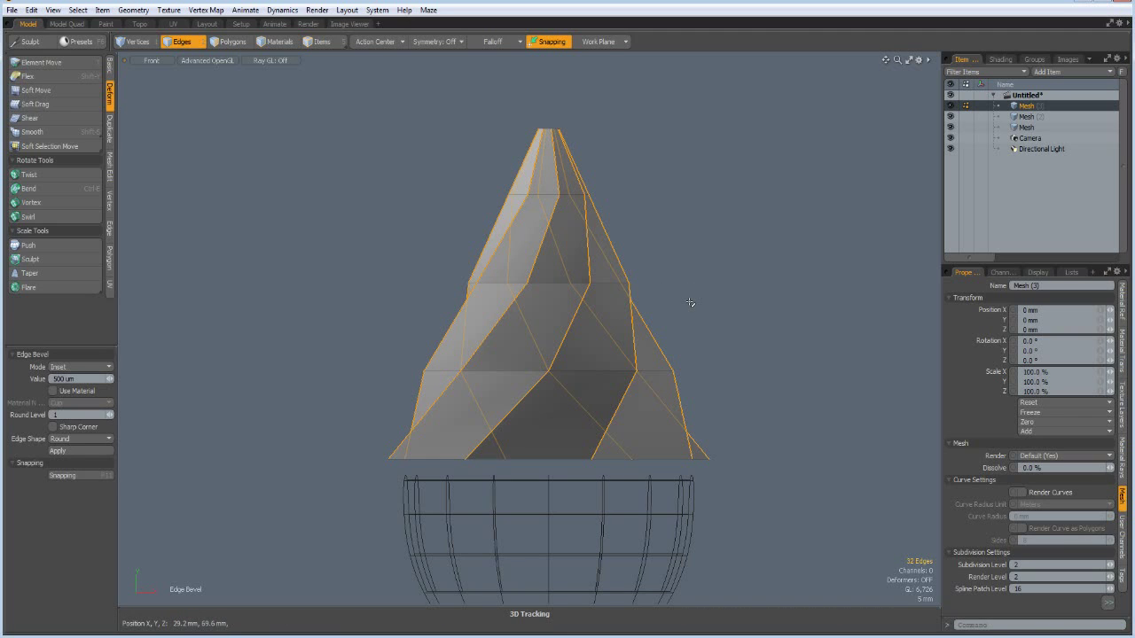
pyautogui.press('space')
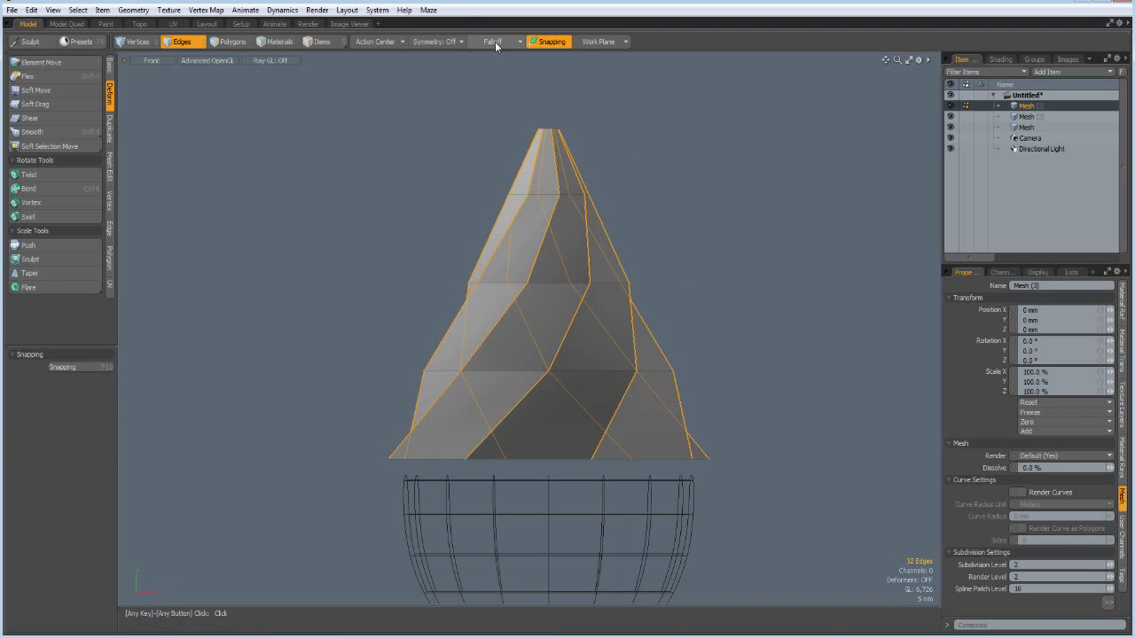
pyautogui.click(496, 41)
pyautogui.click(493, 49)
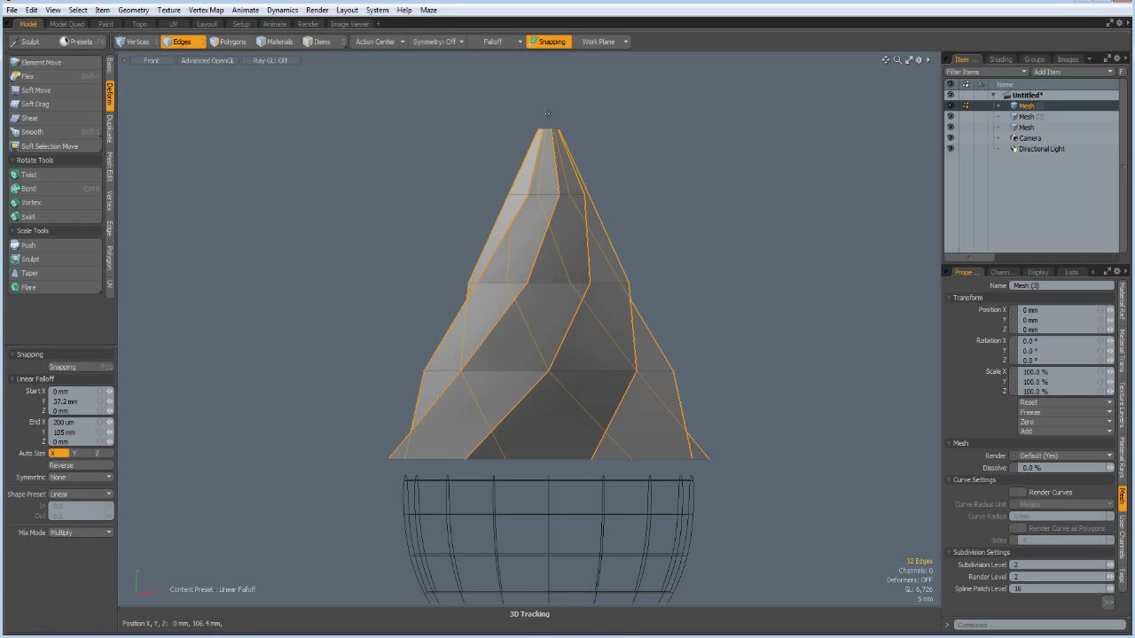
pyautogui.moveTo(547, 114); pyautogui.dragTo(548, 463)
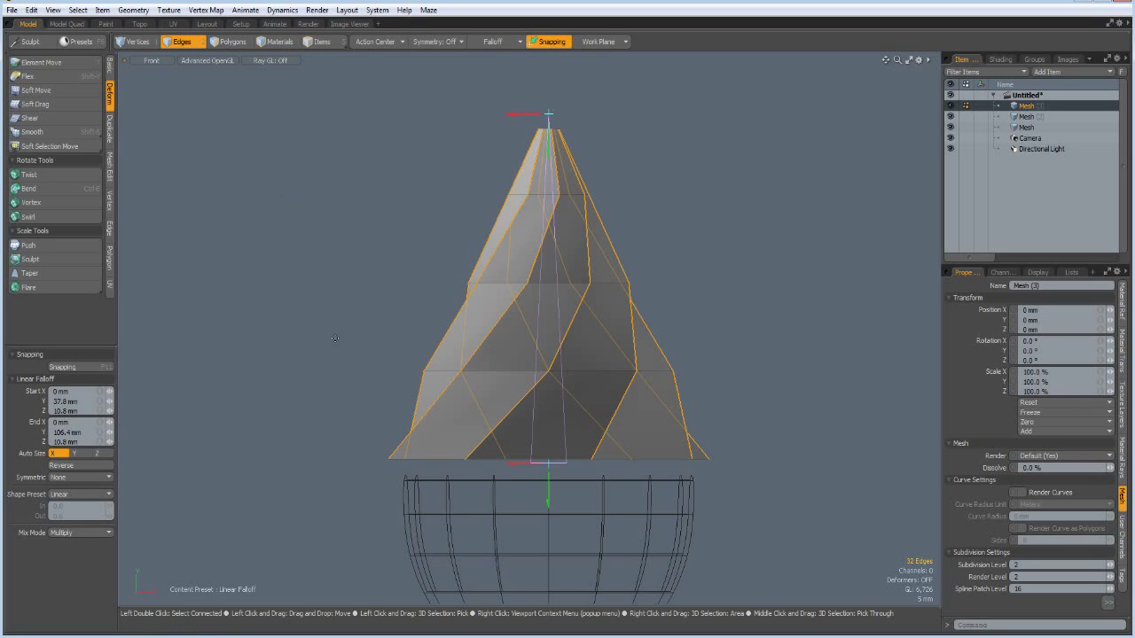
# Bevel the selected spiral edges in Inset mode at round level 1, using the falloff to taper the bands along the cone.
pyautogui.press('b')
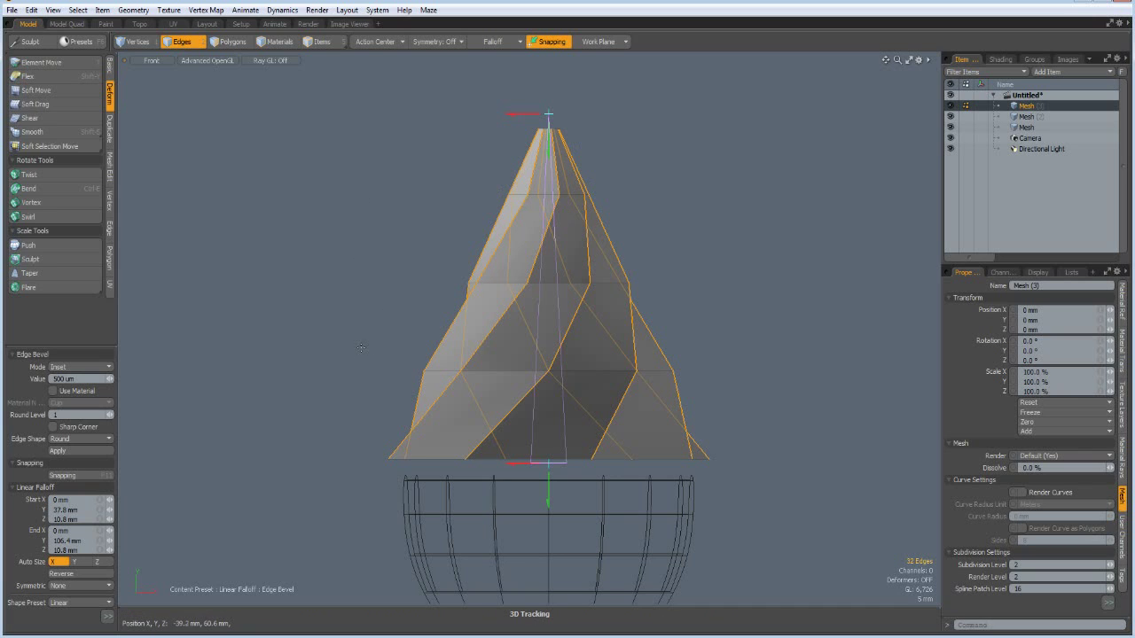
pyautogui.click(602, 292)
pyautogui.moveTo(602, 291)
pyautogui.mouseDown()
pyautogui.moveTo(636, 291)
pyautogui.moveTo(601, 289)
pyautogui.mouseUp()
pyautogui.press('space')
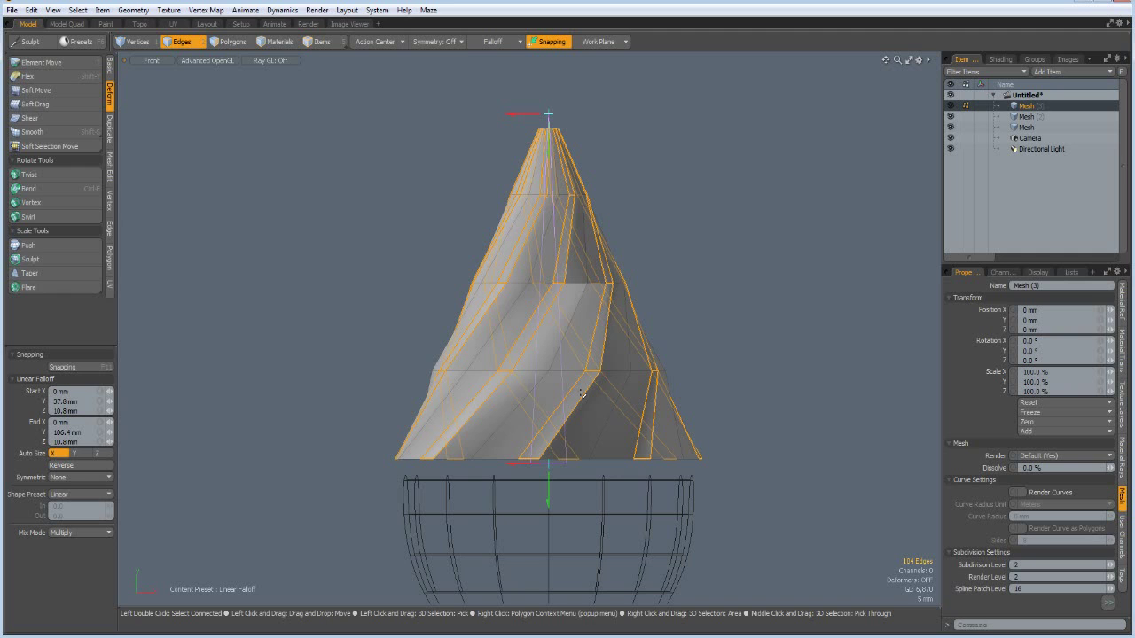
# Convert the bevelled edge selection to vertices and back to polygons so only the narrow spiral bands are selected, viewed from the top.
pyautogui.hotkey('alt', '3')
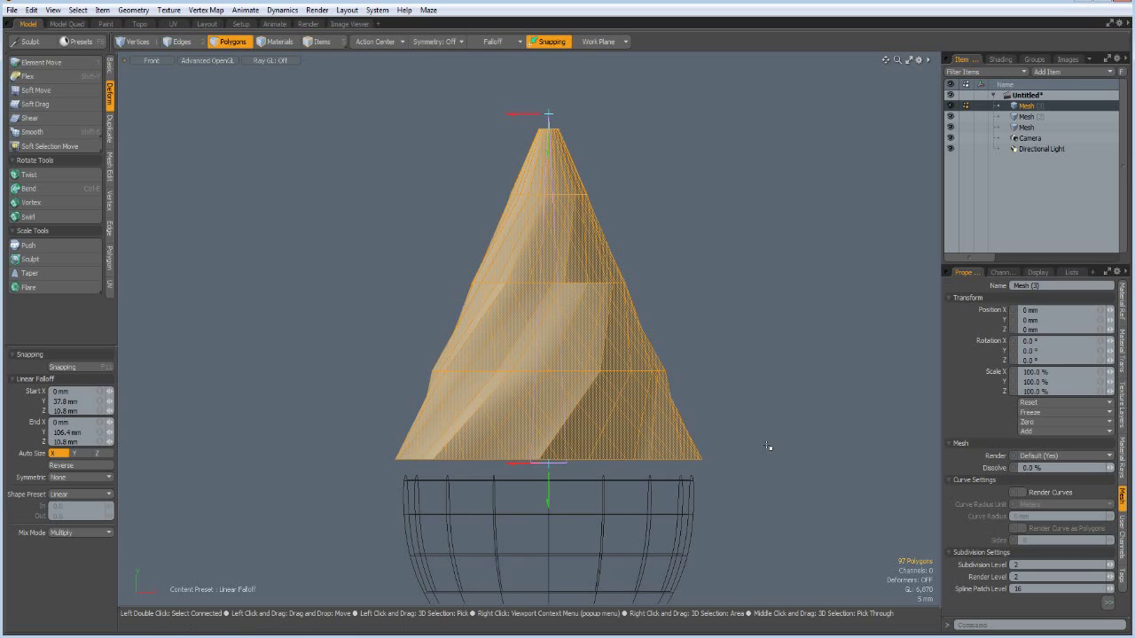
pyautogui.hotkey('shift', '2')
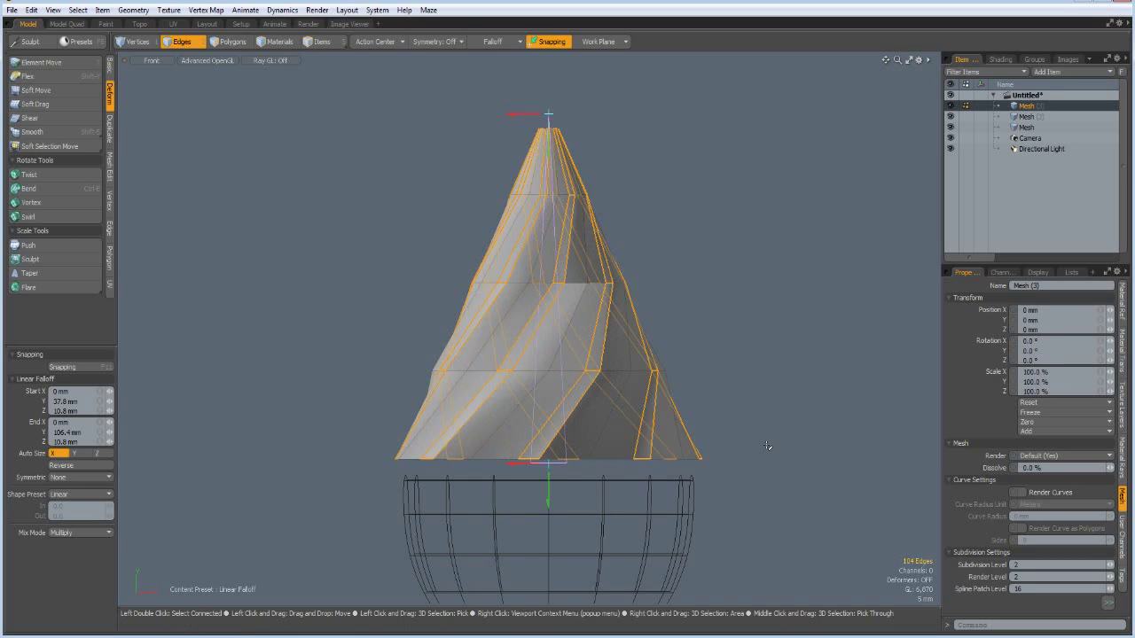
pyautogui.press('alt')
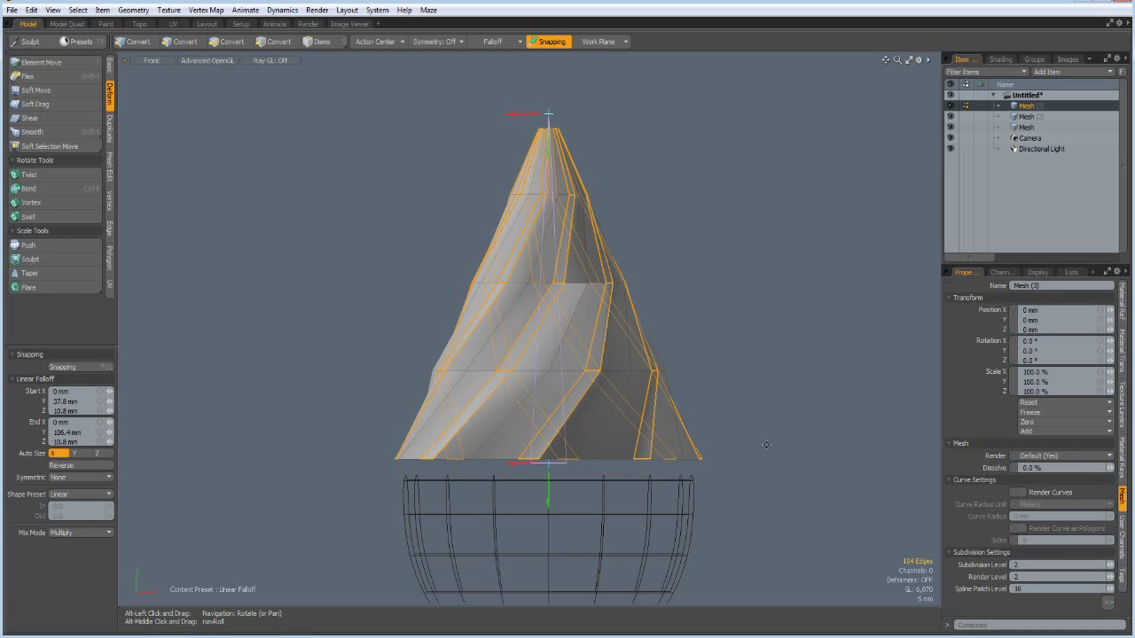
pyautogui.keyDown('alt'); pyautogui.click(149, 44); pyautogui.keyUp('alt')
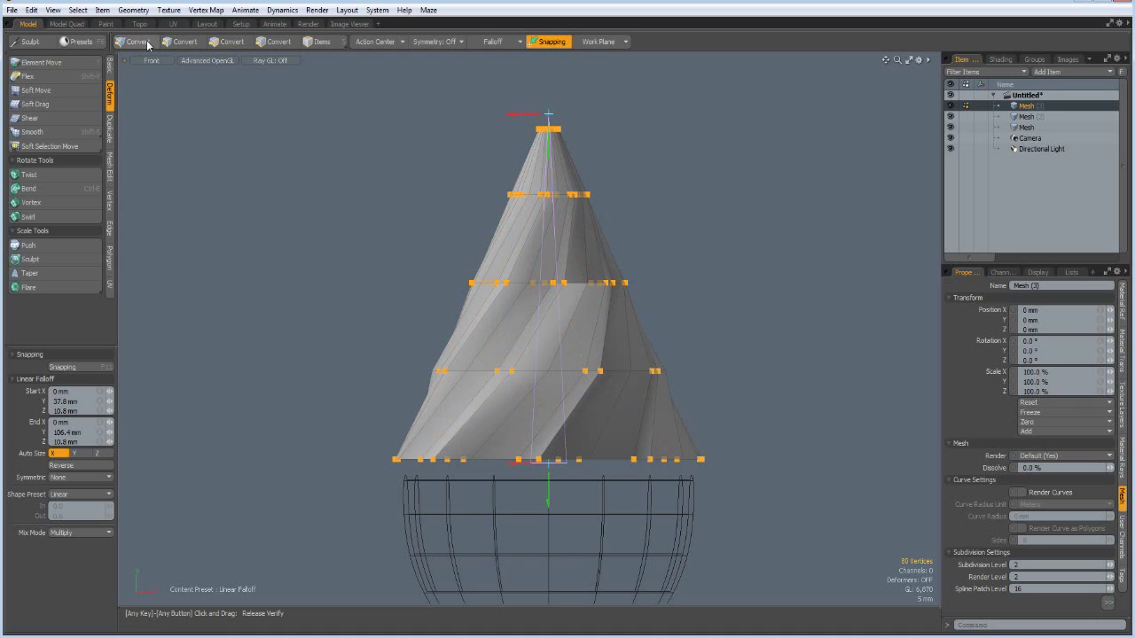
pyautogui.press('alt')
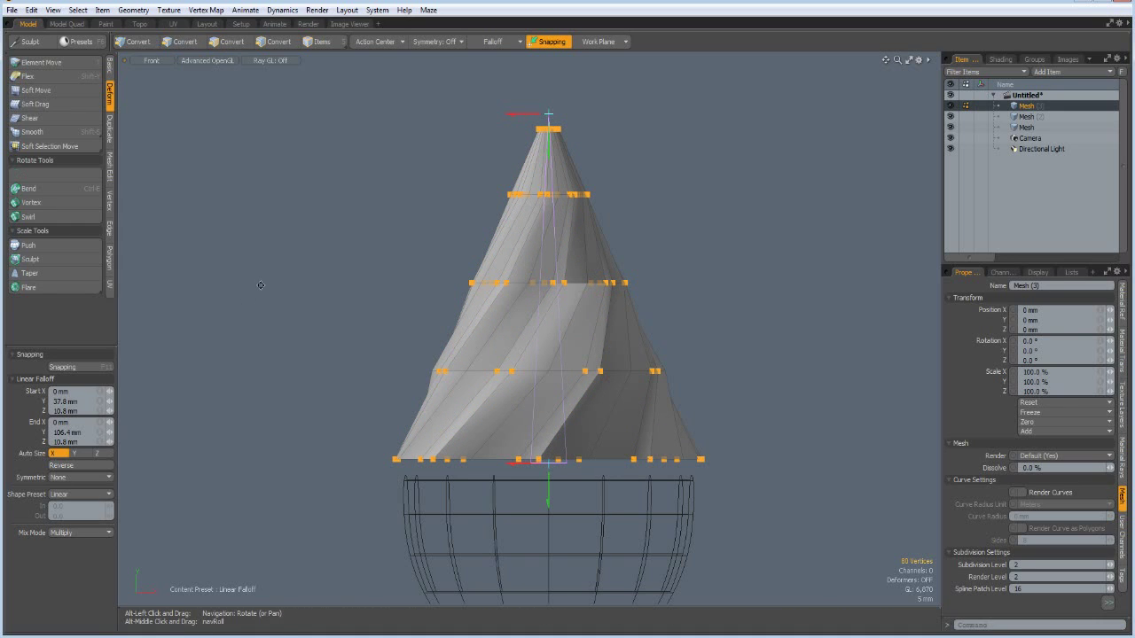
pyautogui.keyDown('alt'); pyautogui.click(233, 44); pyautogui.keyUp('alt')
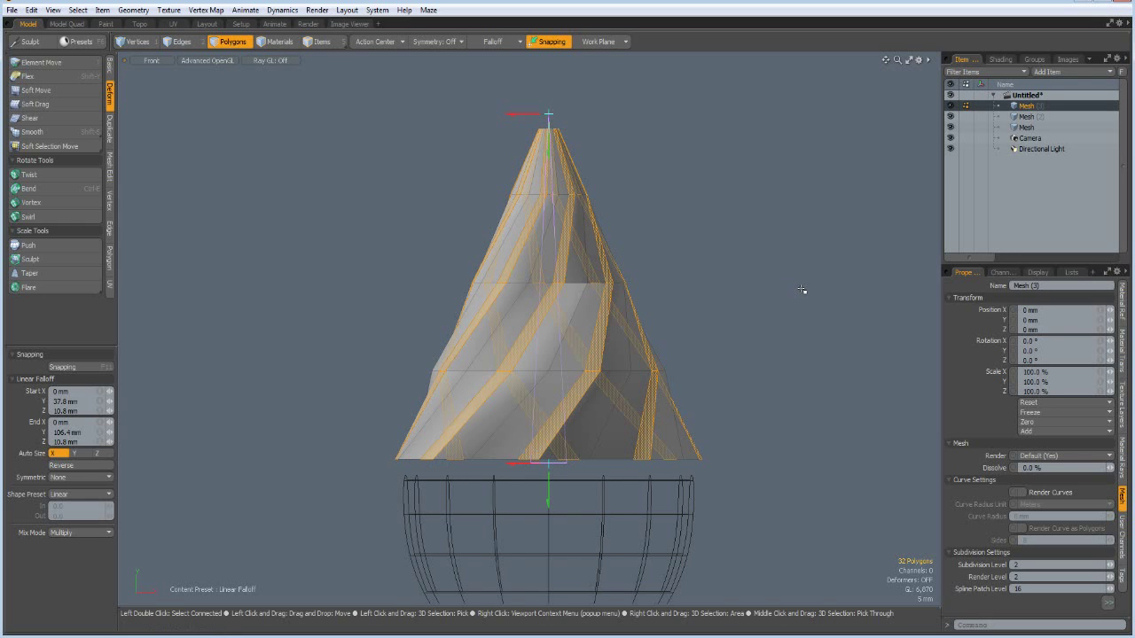
pyautogui.press('KP_2')
pyautogui.press('KP_7')
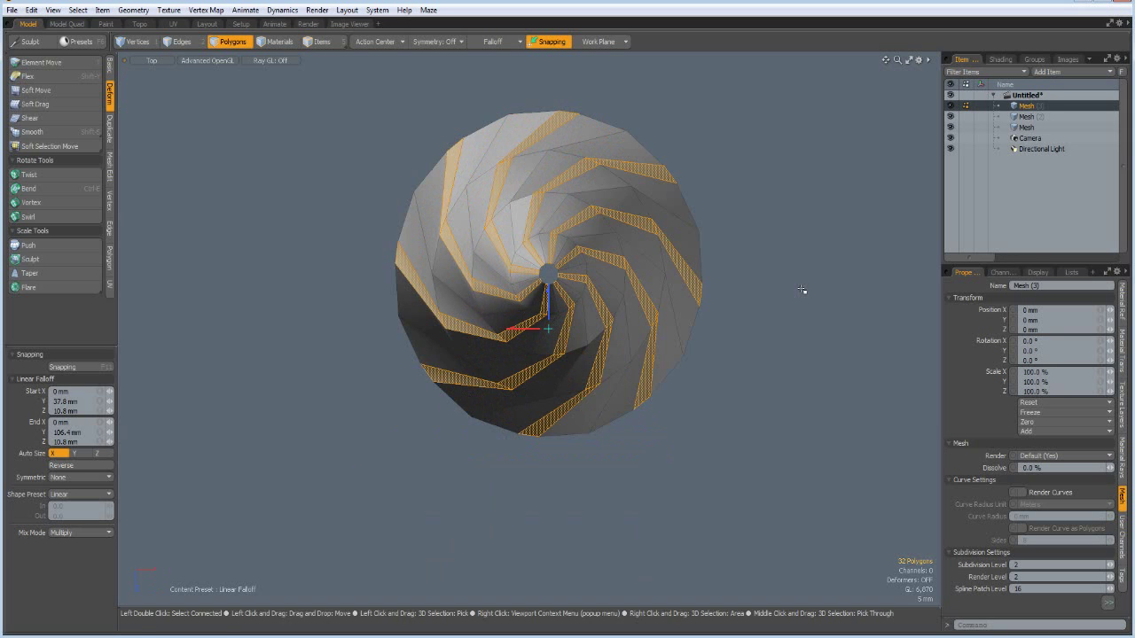
# Scale the selected spiral bands outward to 132% in X and Z, keeping the linear falloff active.
pyautogui.press('r')
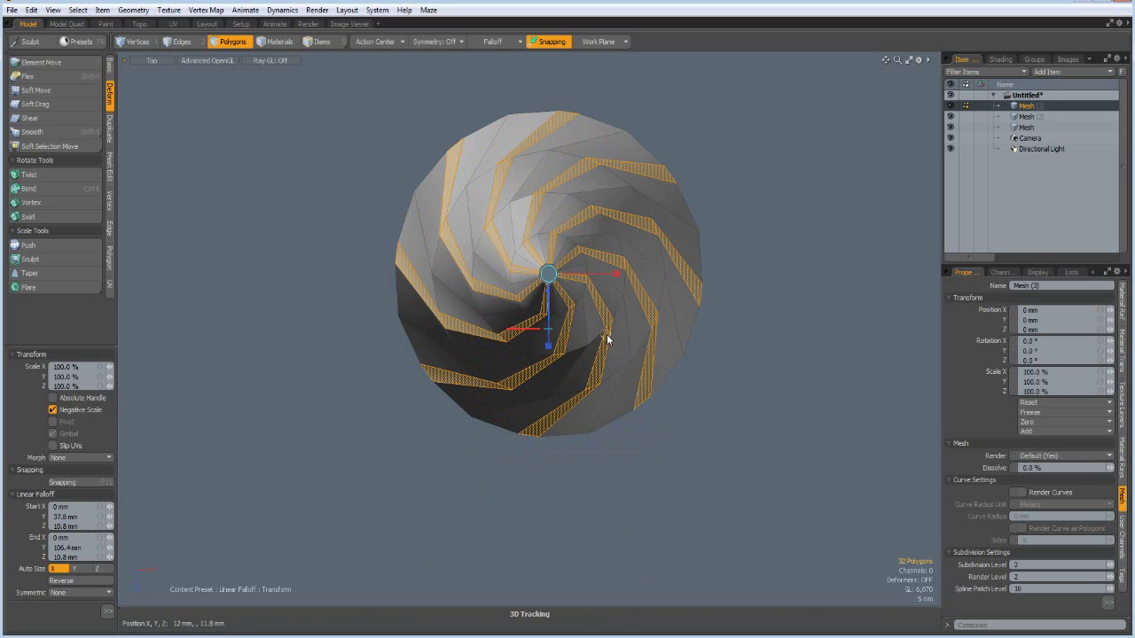
pyautogui.moveTo(607, 339); pyautogui.dragTo(652, 339)
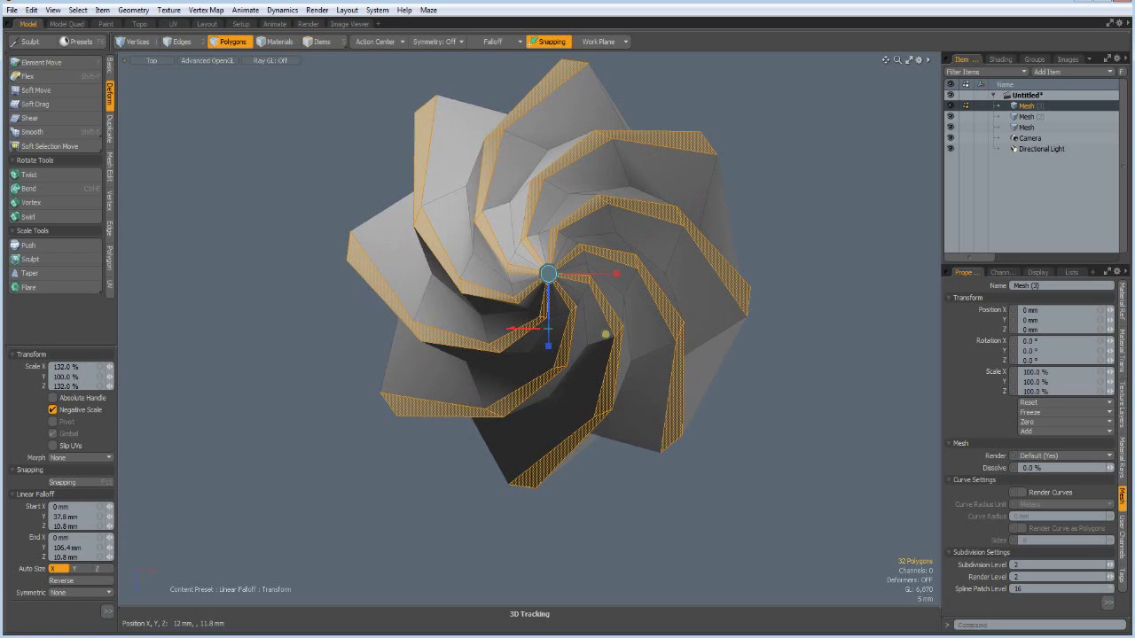
pyautogui.press('KP_2')
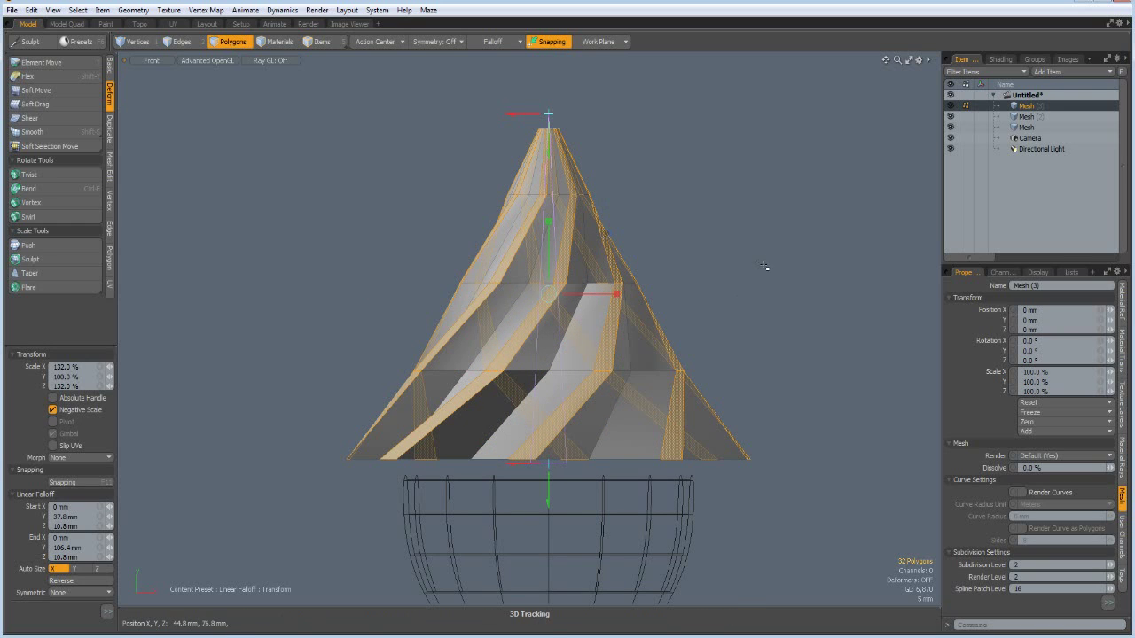
pyautogui.press('space')
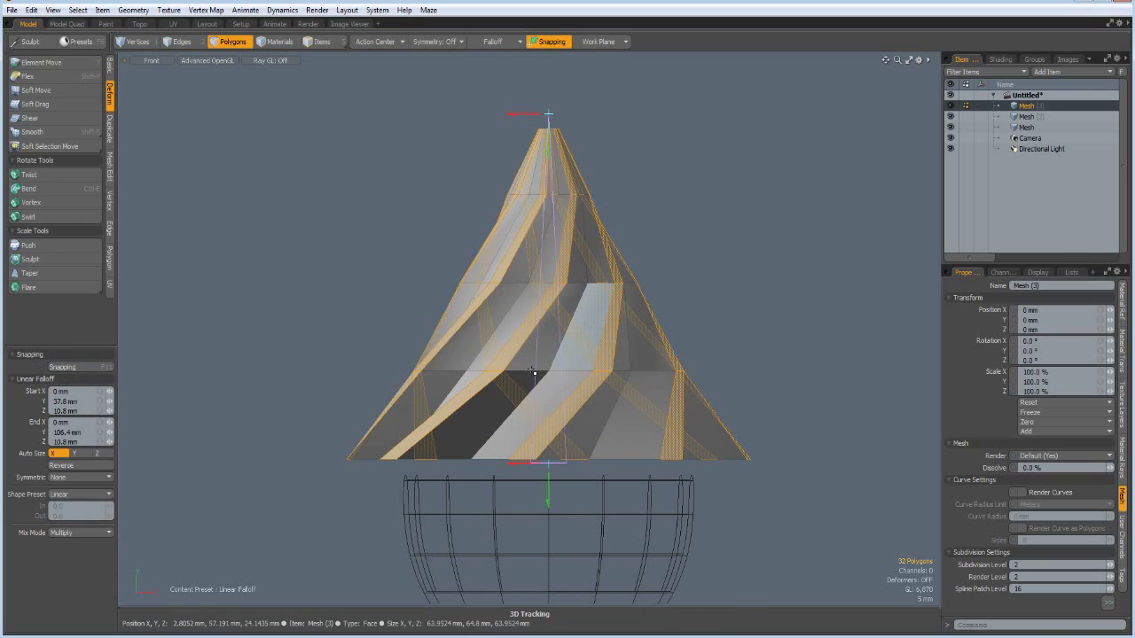
# Select the two middle horizontal edge loops of the cone and bevel them in Inset mode by 15 mm at round level 1.
pyautogui.press('2')
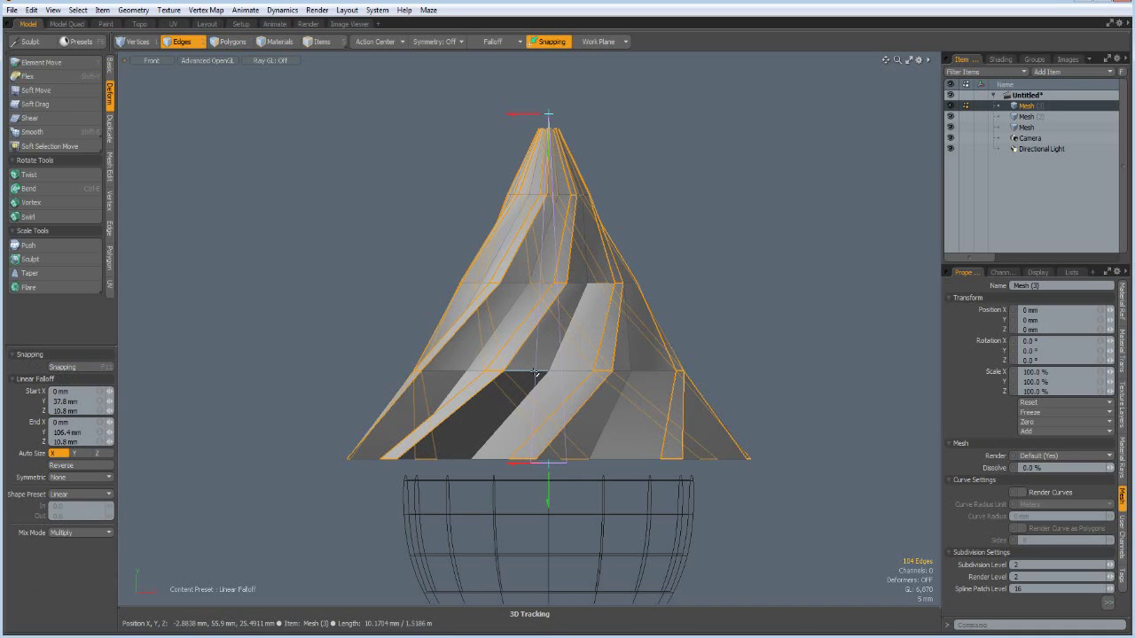
pyautogui.doubleClick(535, 371)
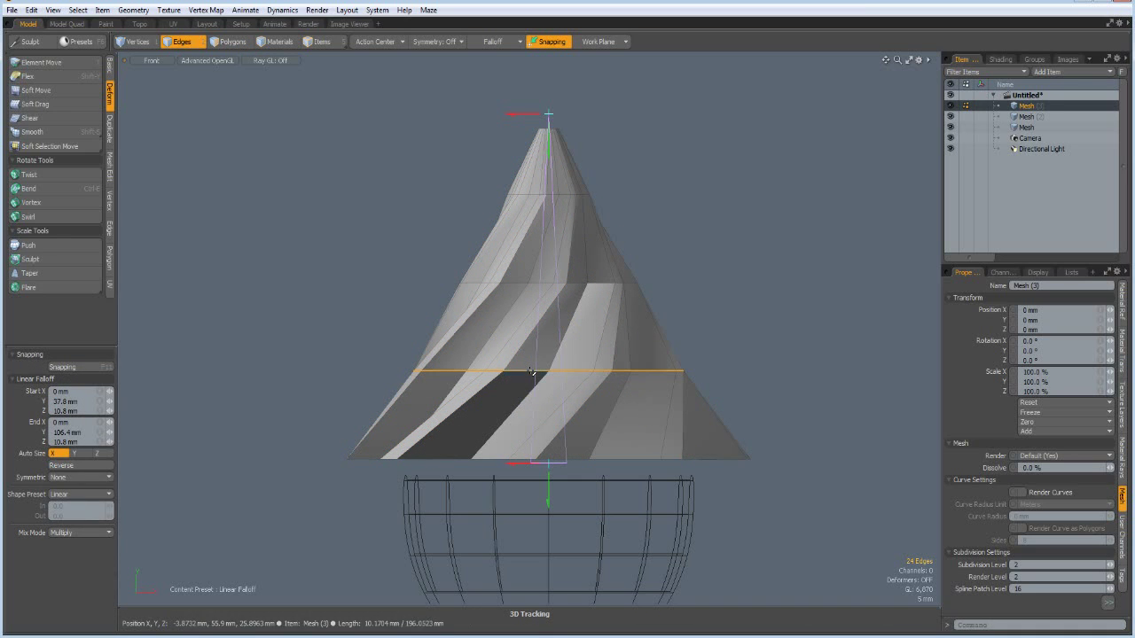
pyautogui.keyDown('shift'); pyautogui.doubleClick(579, 281); pyautogui.keyUp('shift')
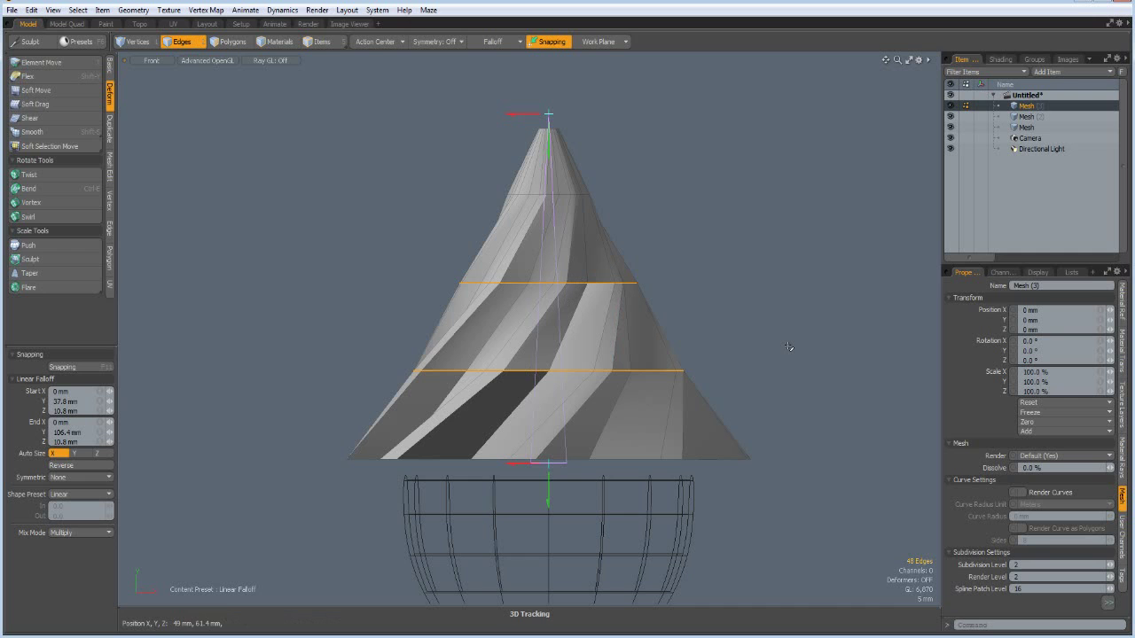
pyautogui.press('KP_1')
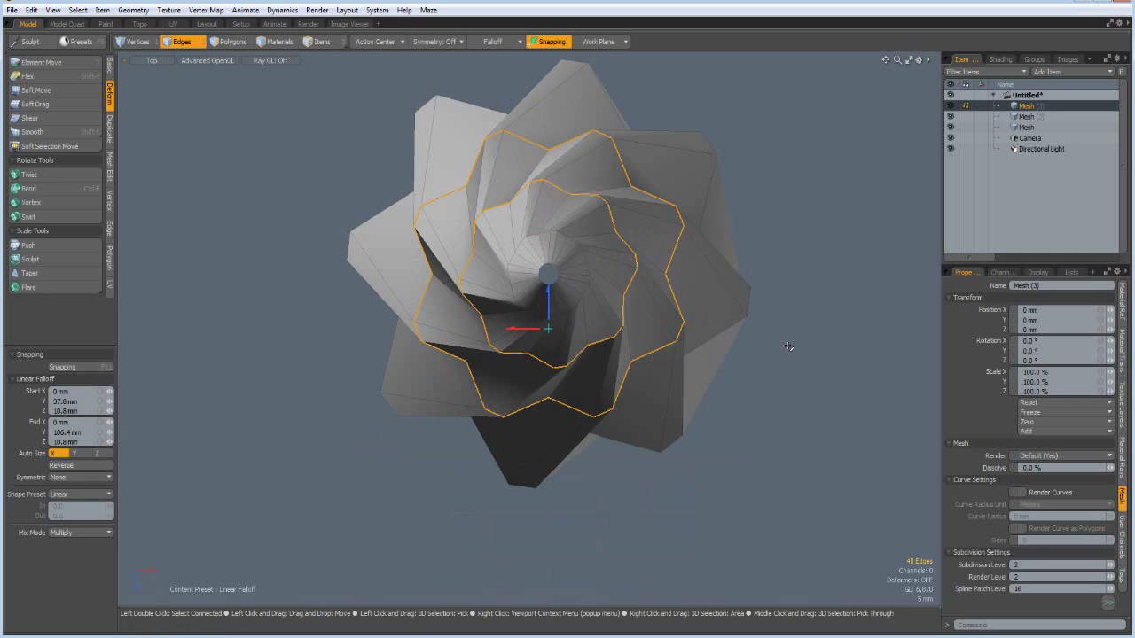
pyautogui.keyDown('alt'); pyautogui.moveTo(668, 266); pyautogui.dragTo(668, 325); pyautogui.keyUp('alt')
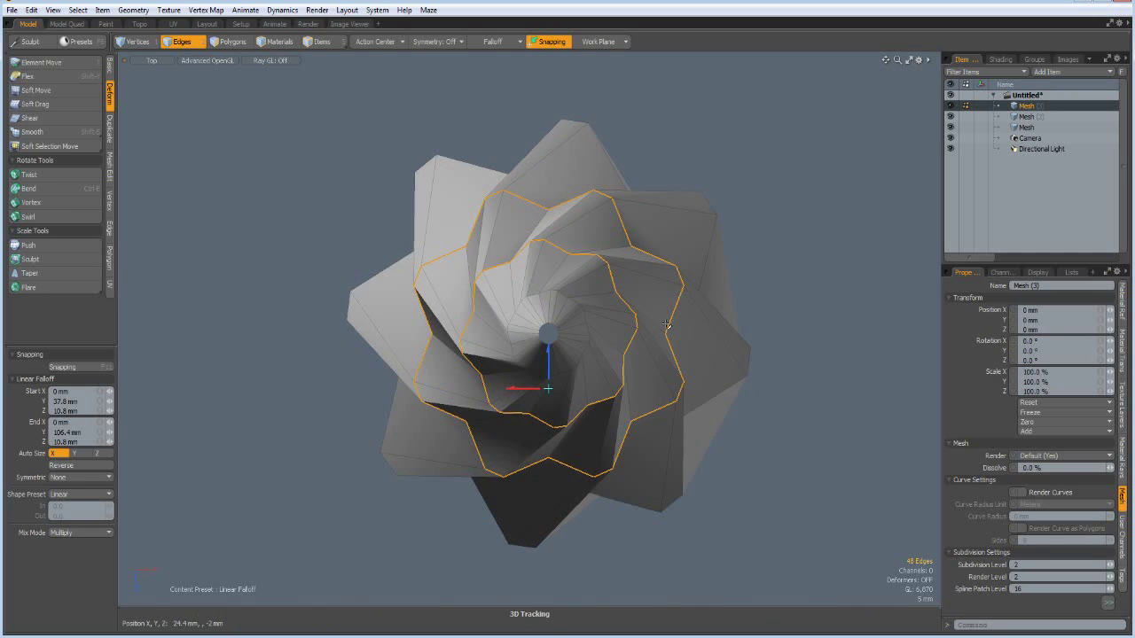
pyautogui.hotkey('ctrl', 'Down')
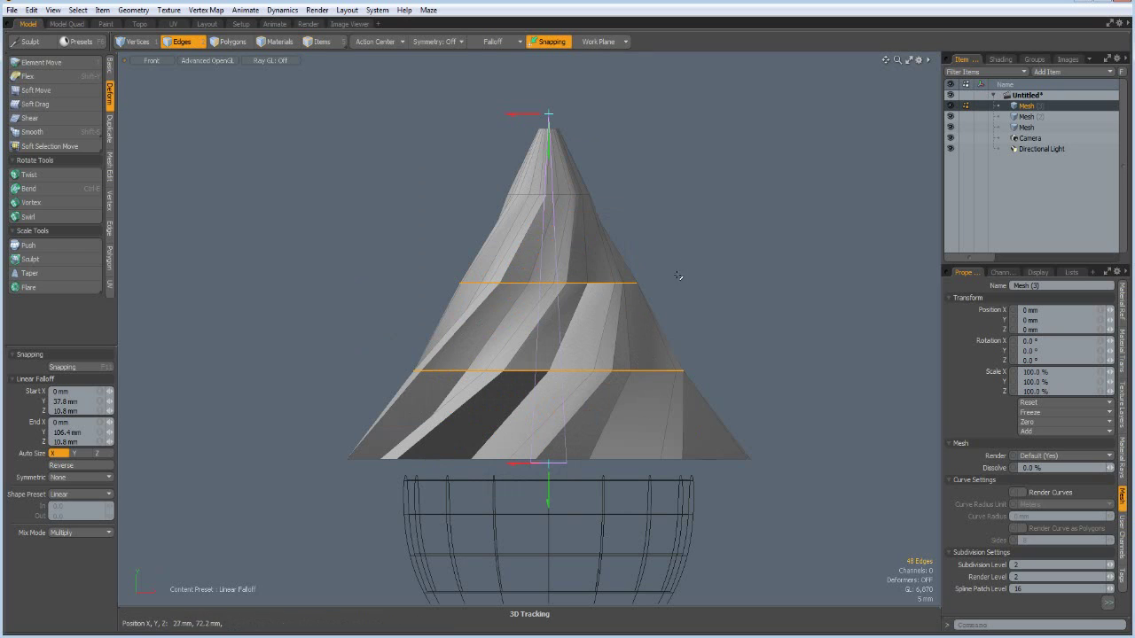
pyautogui.press('b')
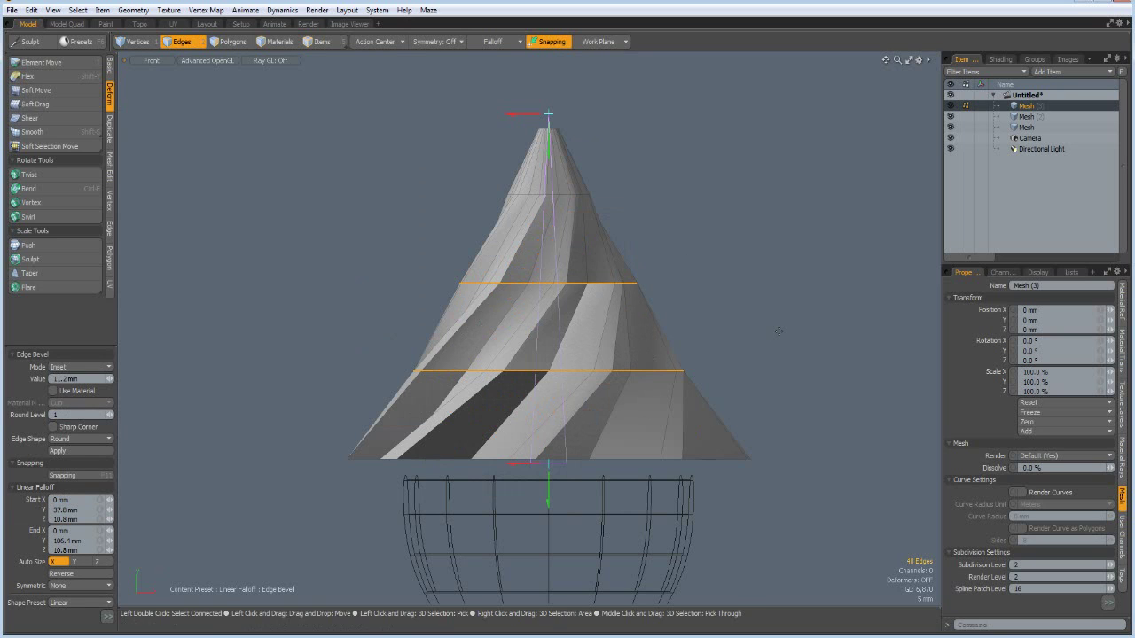
pyautogui.click(548, 258)
pyautogui.moveTo(549, 260); pyautogui.dragTo(607, 260)
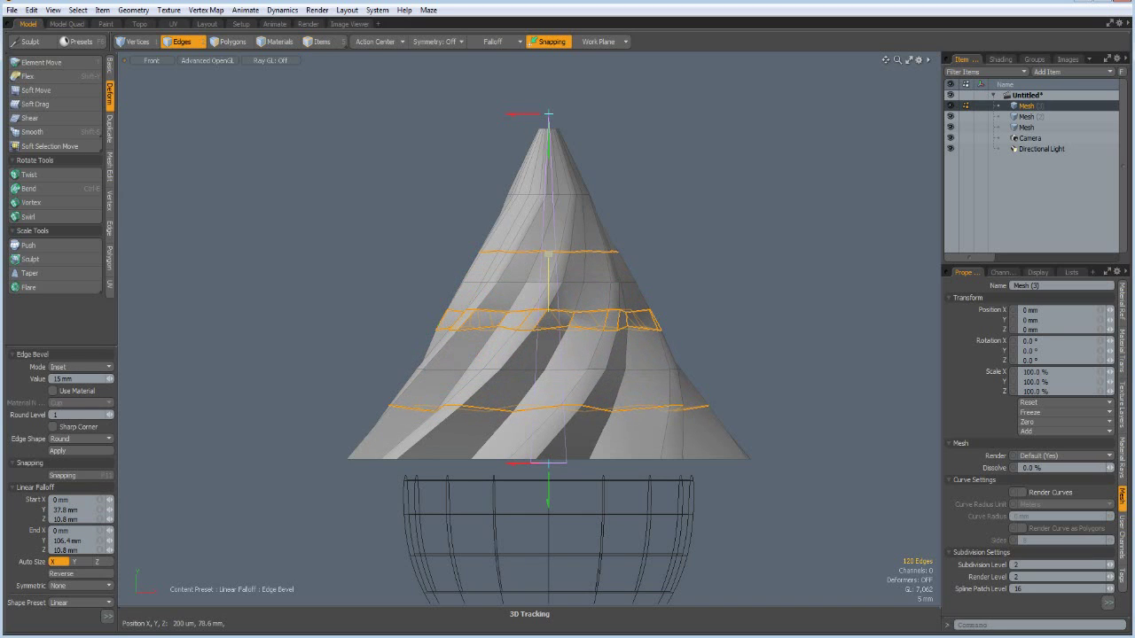
pyautogui.press('space')
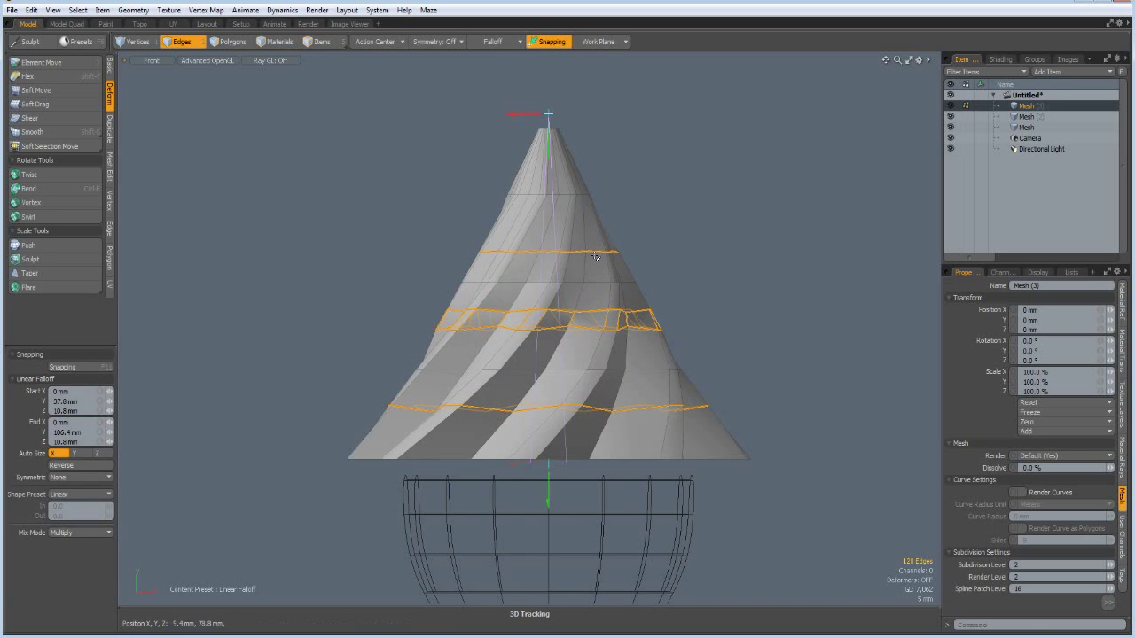
# Select only the uppermost and lowermost loops made by the bevel and scale them to 134% in X and Z.
pyautogui.doubleClick(597, 251)
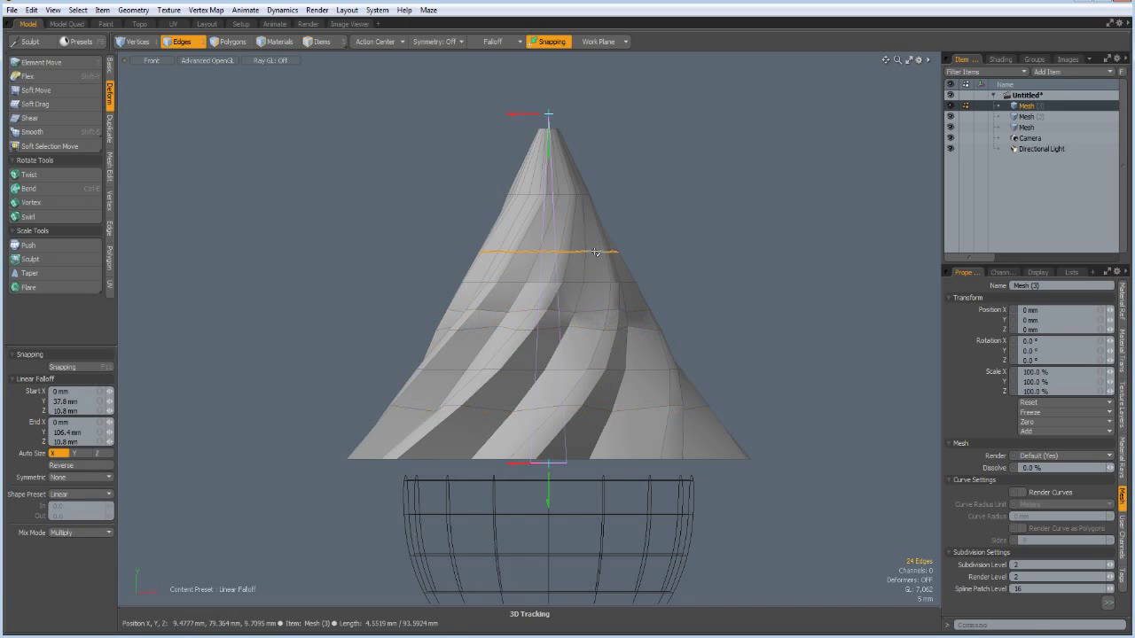
pyautogui.keyDown('shift'); pyautogui.doubleClick(623, 409); pyautogui.keyUp('shift')
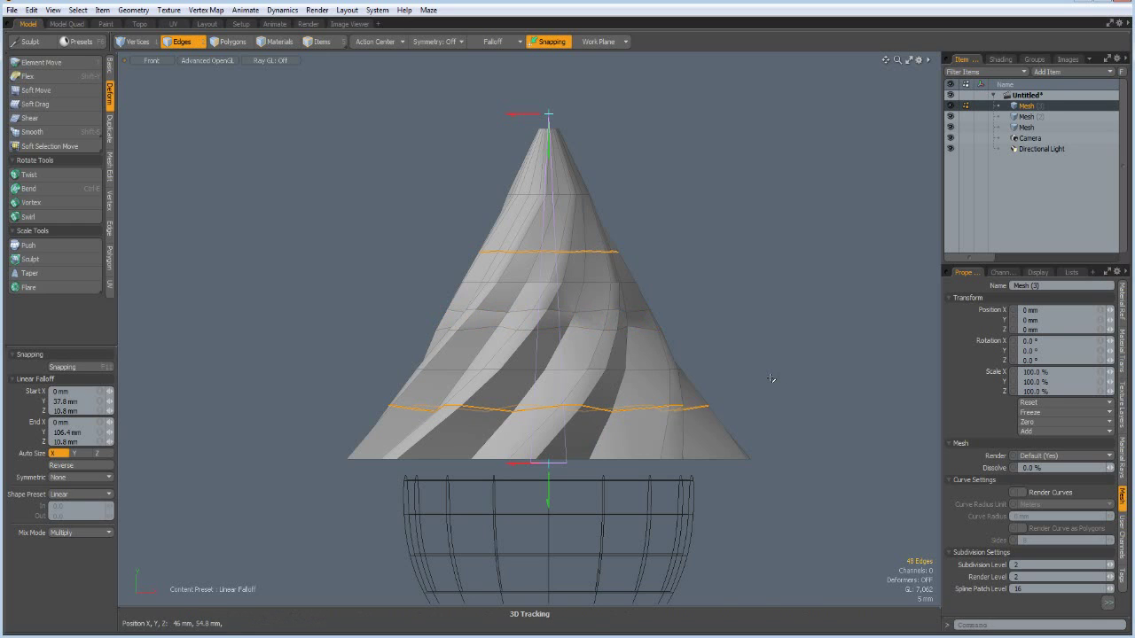
pyautogui.press('KP_1')
pyautogui.press('r')
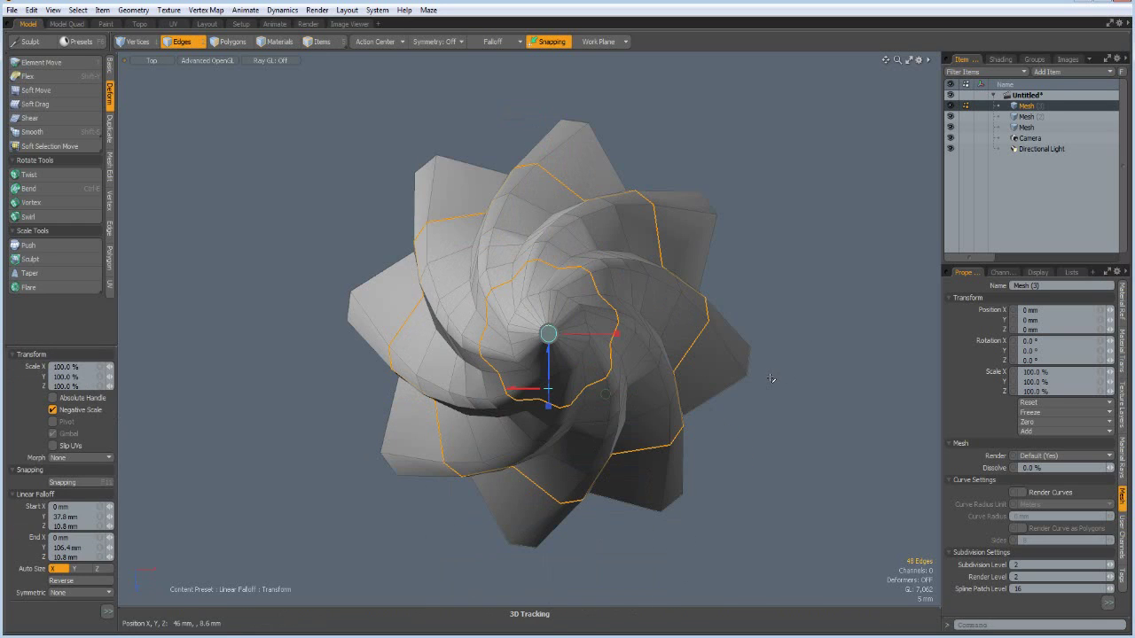
pyautogui.moveTo(606, 394); pyautogui.dragTo(656, 393)
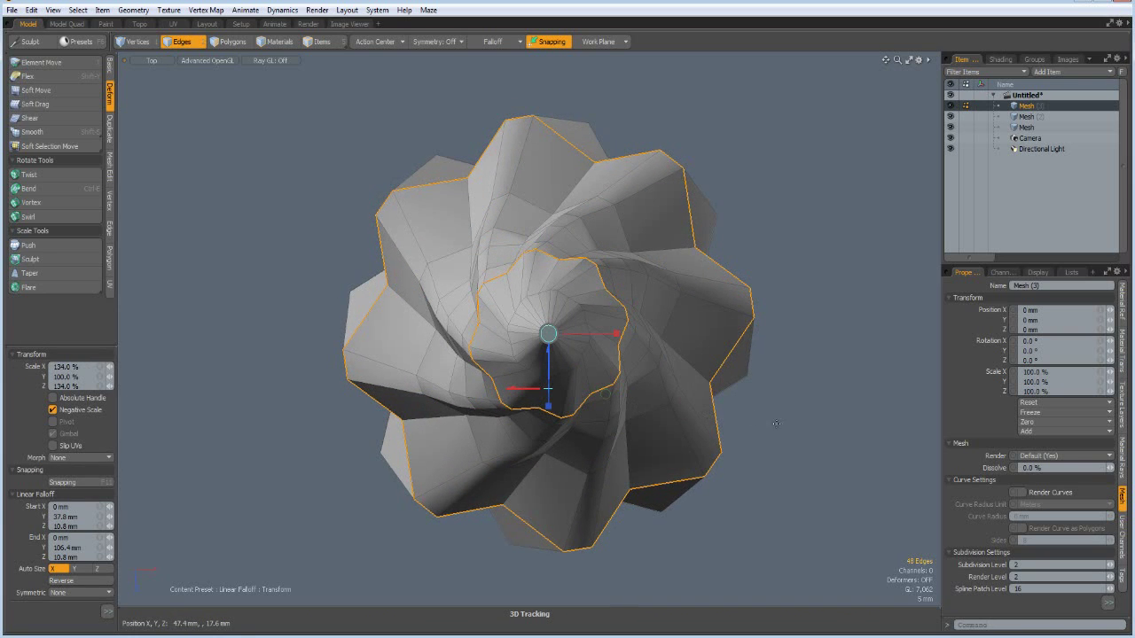
pyautogui.press('space')
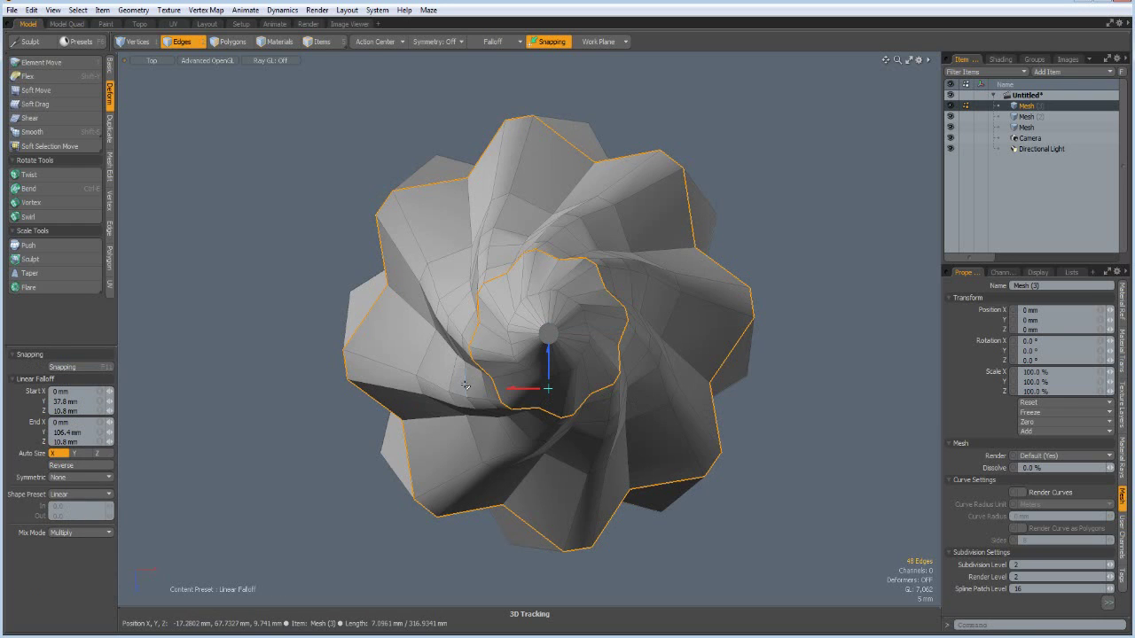
# Select one horizontal edge loop around the middle of the cone and scale it outward in X and Z.
pyautogui.doubleClick(464, 386)
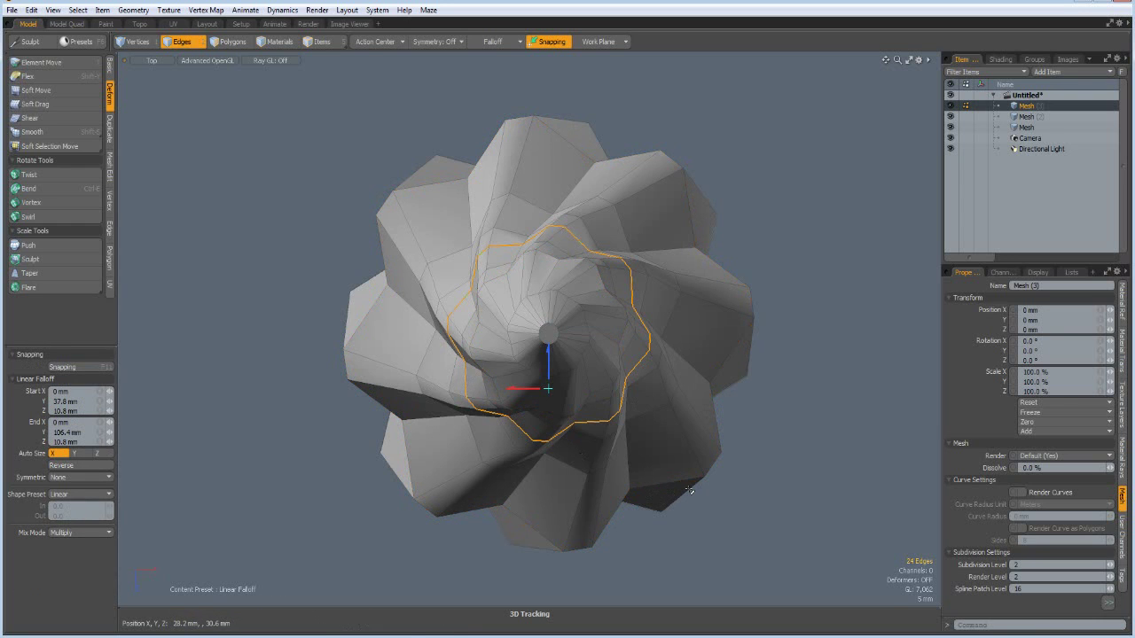
pyautogui.press('r')
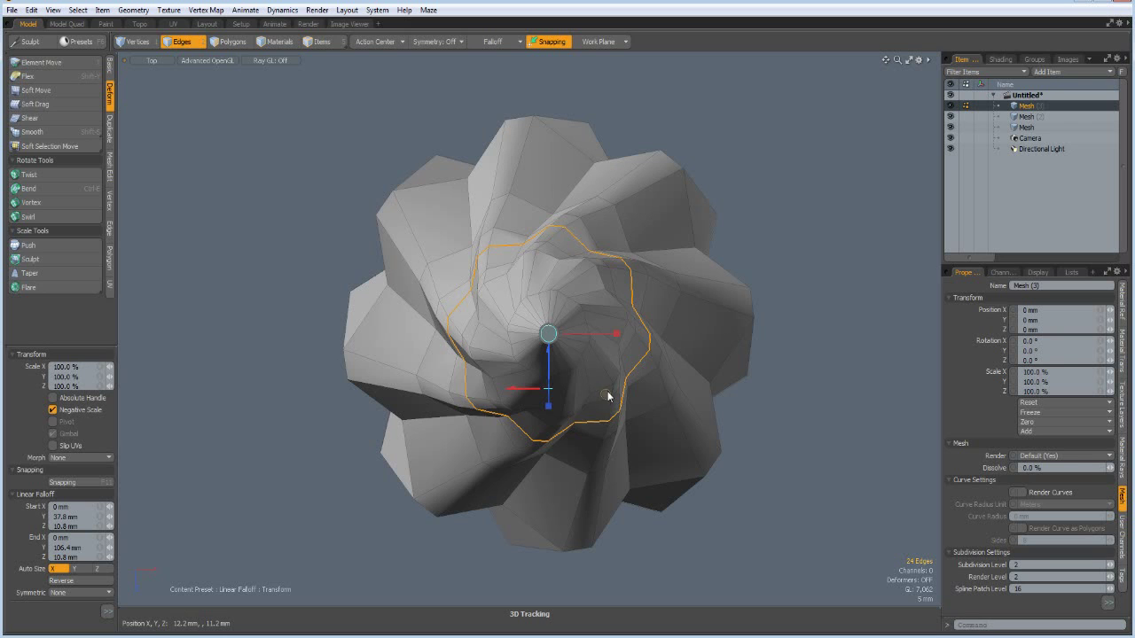
pyautogui.moveTo(607, 392); pyautogui.dragTo(635, 393)
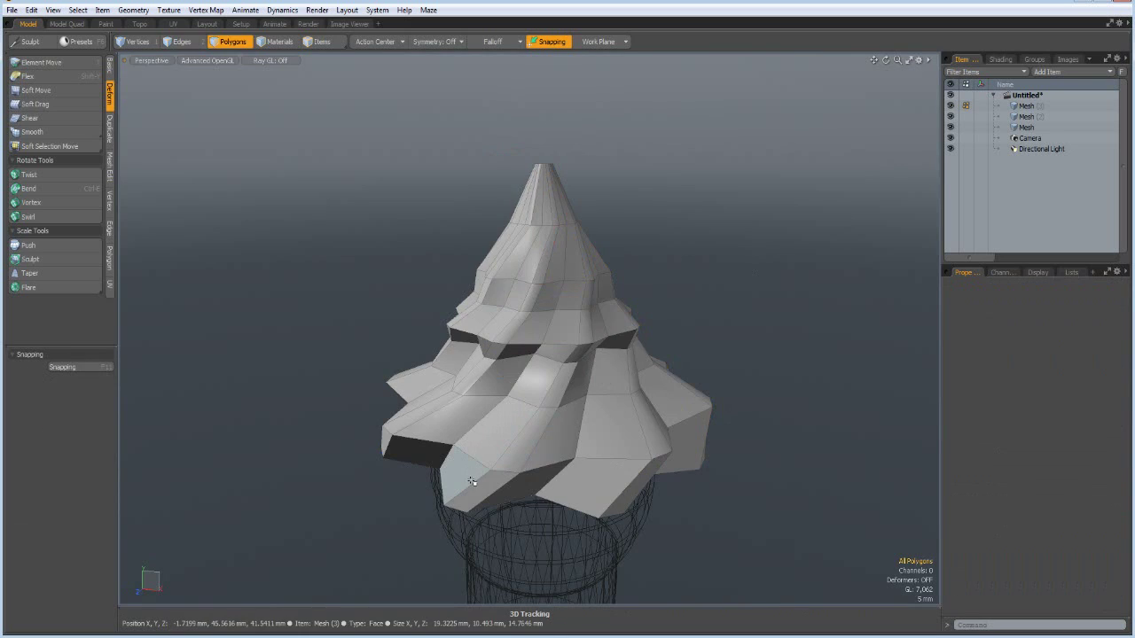
# Preview the cone as a smoothed subdivision surface from below and from the side, and return it to the faceted mesh.
pyautogui.keyDown('alt'); pyautogui.moveTo(451, 448); pyautogui.dragTo(558, 410); pyautogui.keyUp('alt')
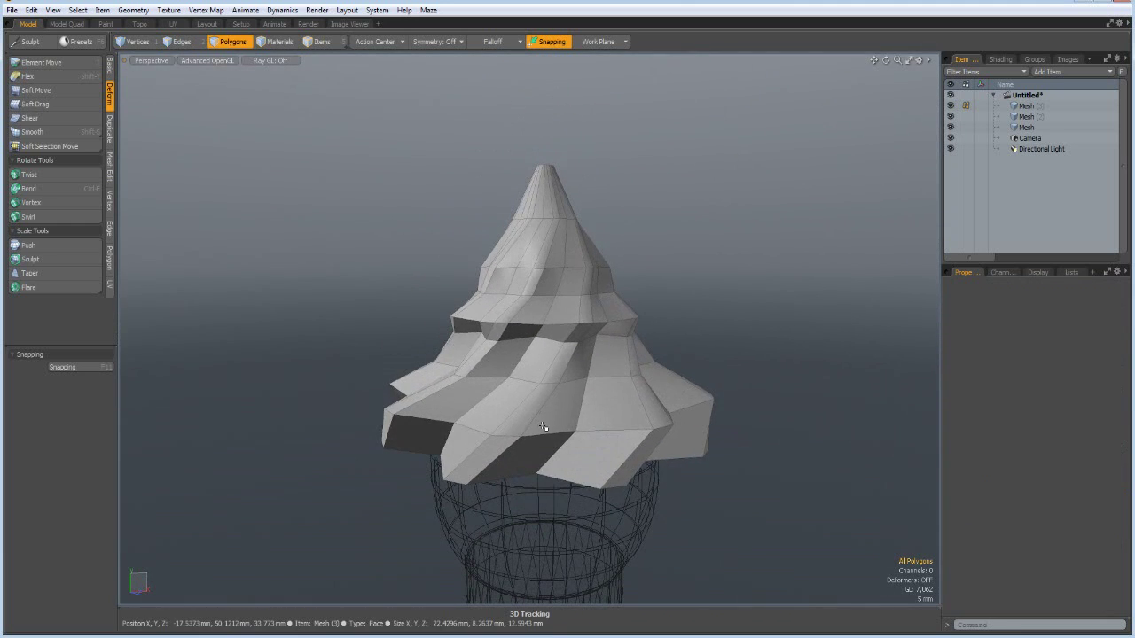
pyautogui.press('Tab')
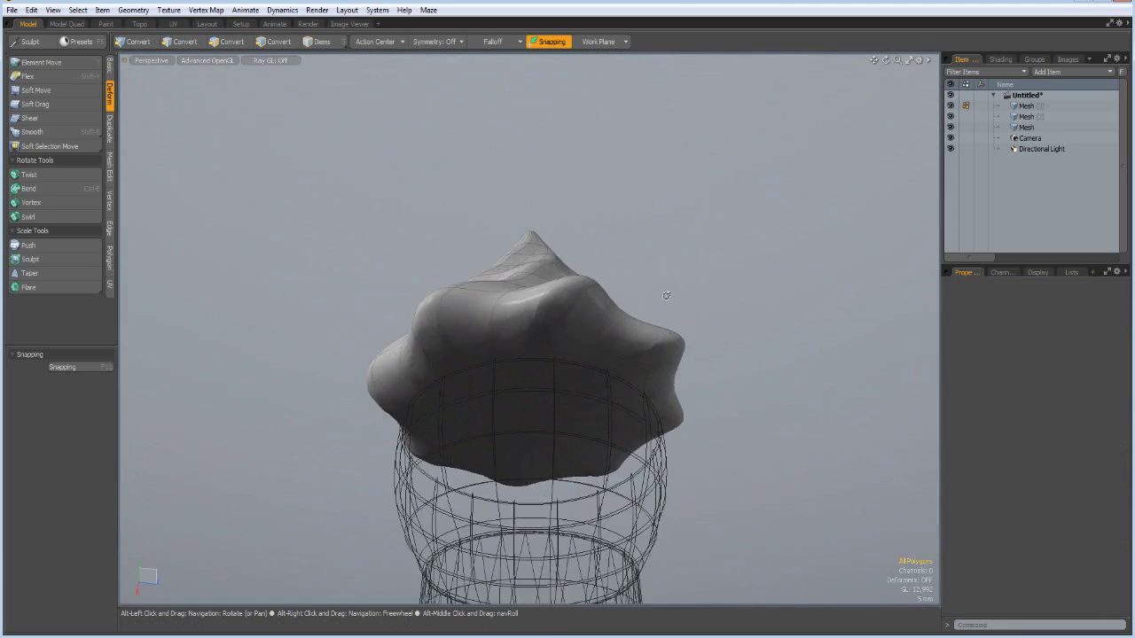
pyautogui.keyDown('alt'); pyautogui.moveTo(664, 289); pyautogui.dragTo(568, 375); pyautogui.keyUp('alt')
pyautogui.press('3')
pyautogui.click(560, 379)
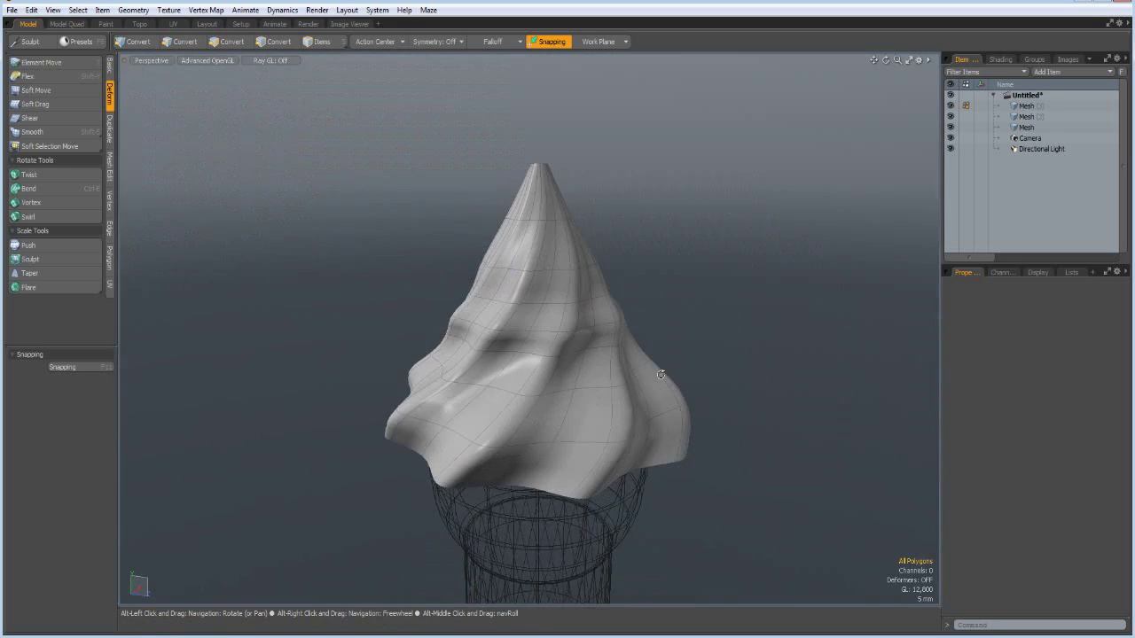
pyautogui.press('3')
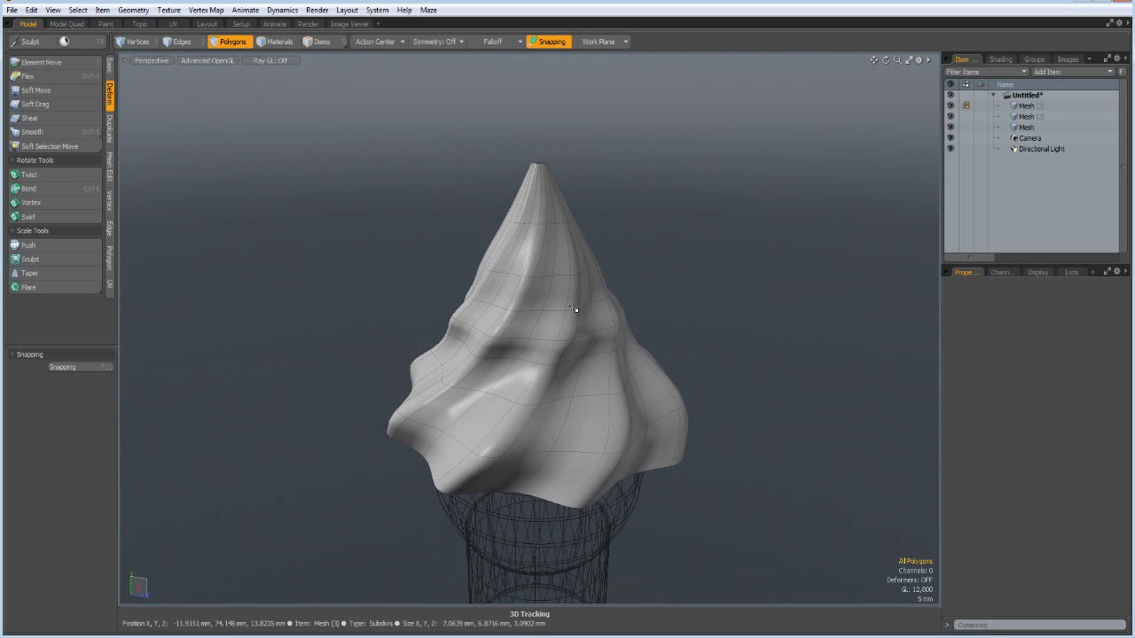
pyautogui.press('Tab')
# Select the open rim edges at the cone's tip and close the hole with a polygon.
pyautogui.keyDown('alt'); pyautogui.moveTo(552, 305); pyautogui.dragTo(546, 285); pyautogui.keyUp('alt')
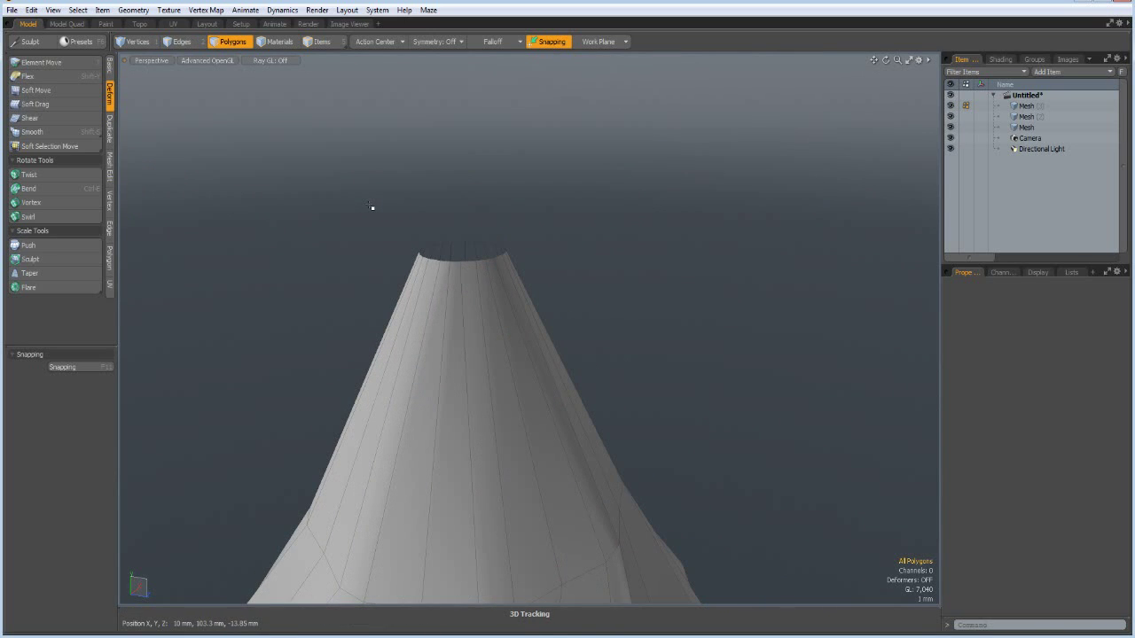
pyautogui.press('2')
pyautogui.moveTo(352, 195); pyautogui.dragTo(590, 317, button='right')
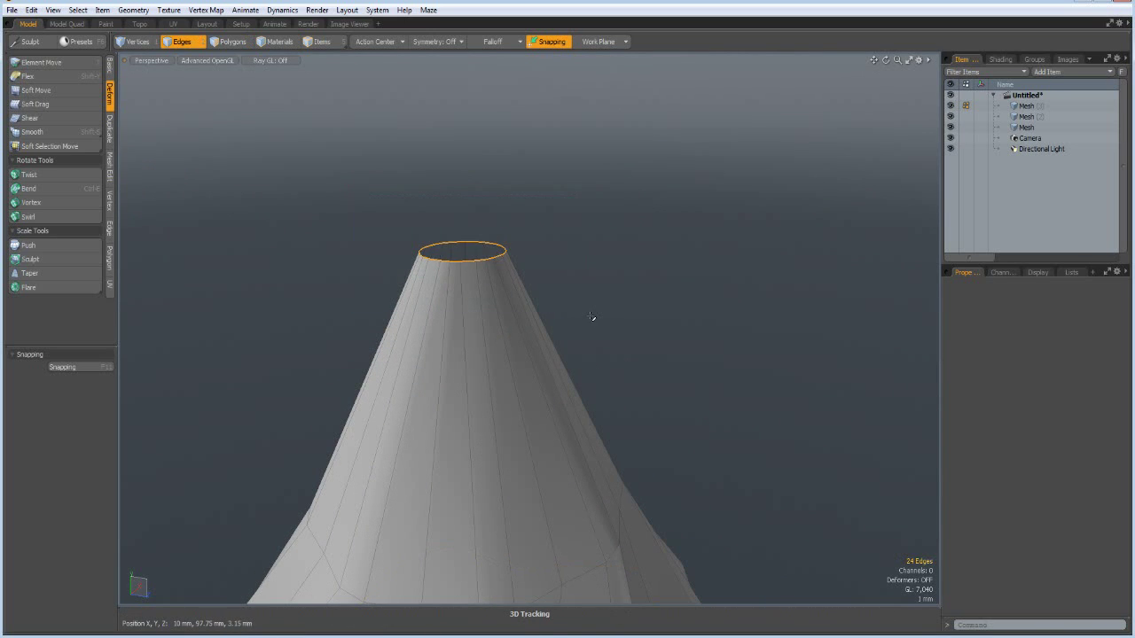
pyautogui.press('p')
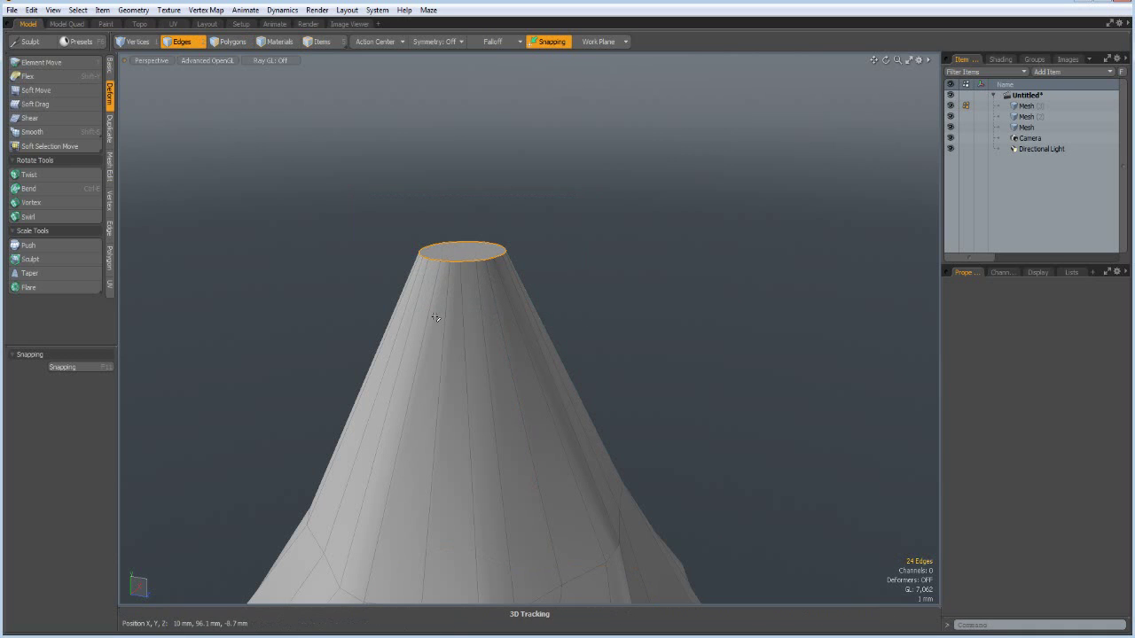
# Split the tip's cap polygon into triangles around a centre vertex with the Spikey tool at spike strength 0.0.
pyautogui.press('3')
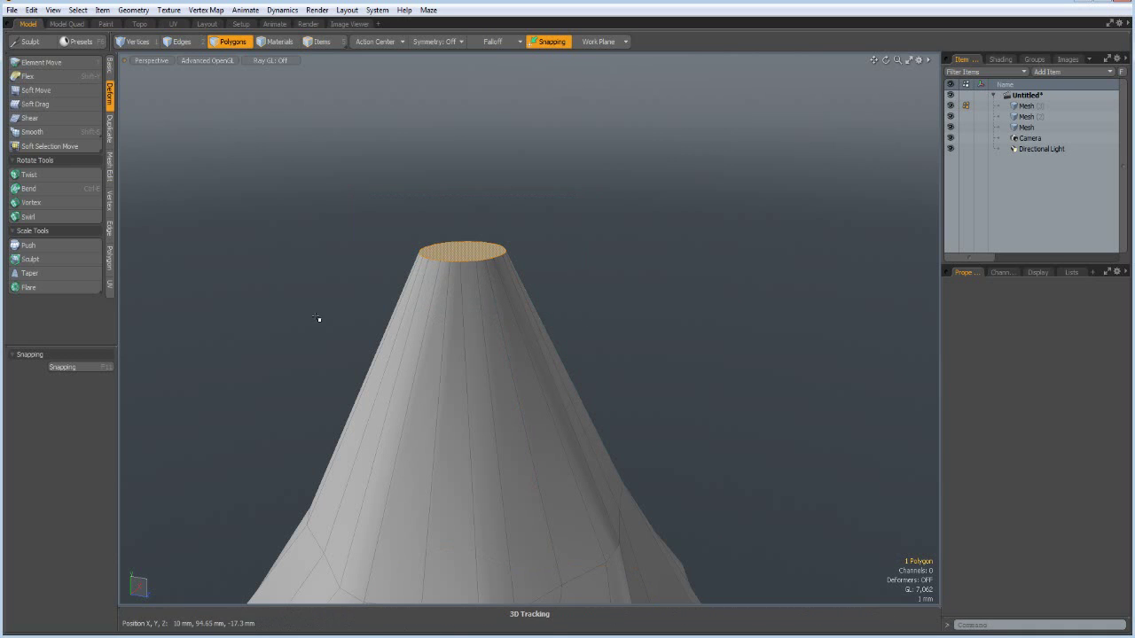
pyautogui.click(108, 261)
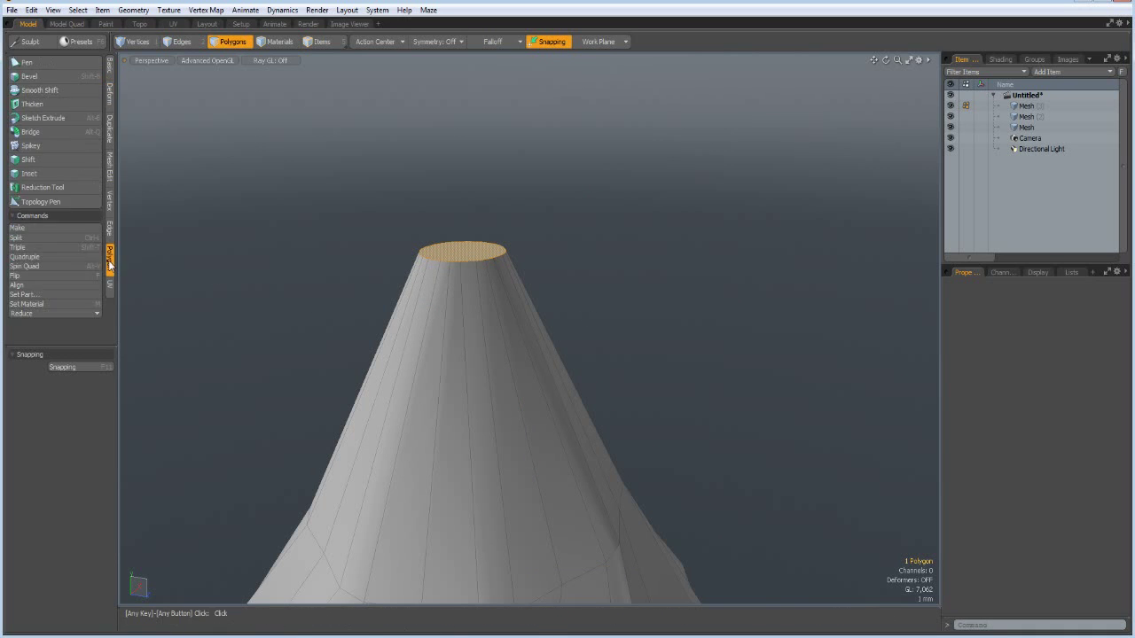
pyautogui.click(36, 146)
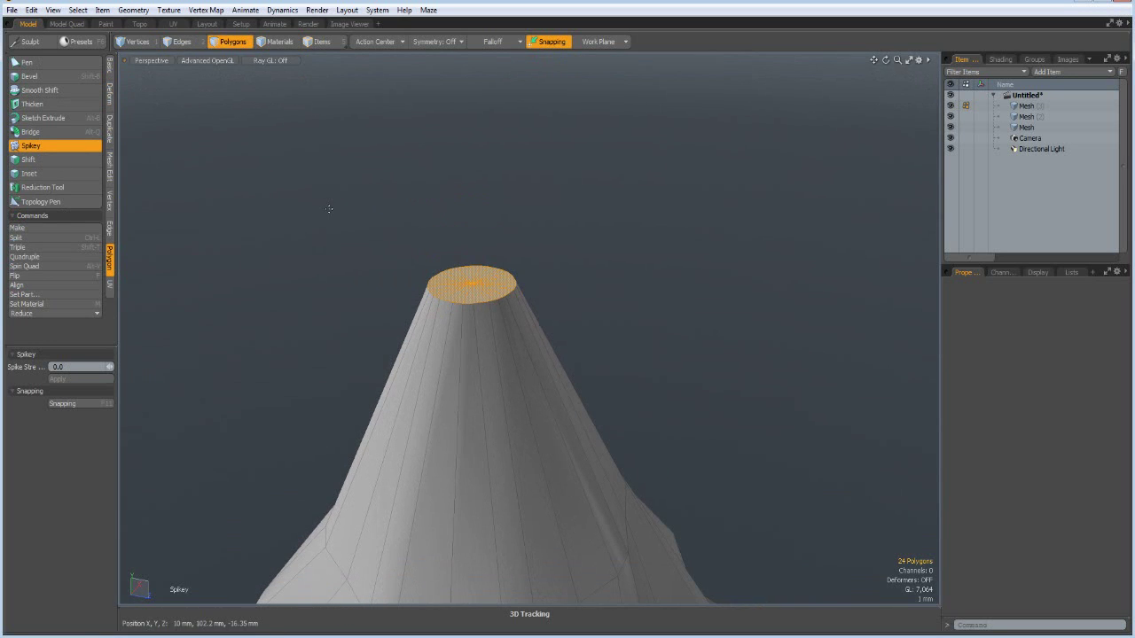
# Select only the cap's centre vertex and move it straight up to form a pointed tip, clearing the selection.
pyautogui.press('1')
pyautogui.scroll(3, 484, 275)
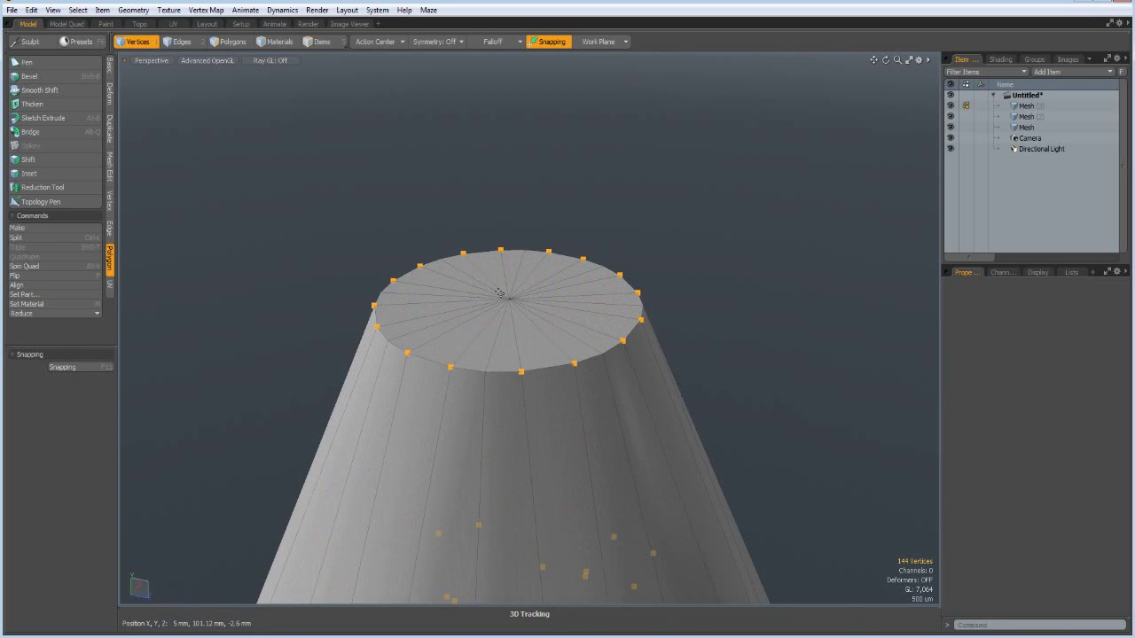
pyautogui.click(503, 297)
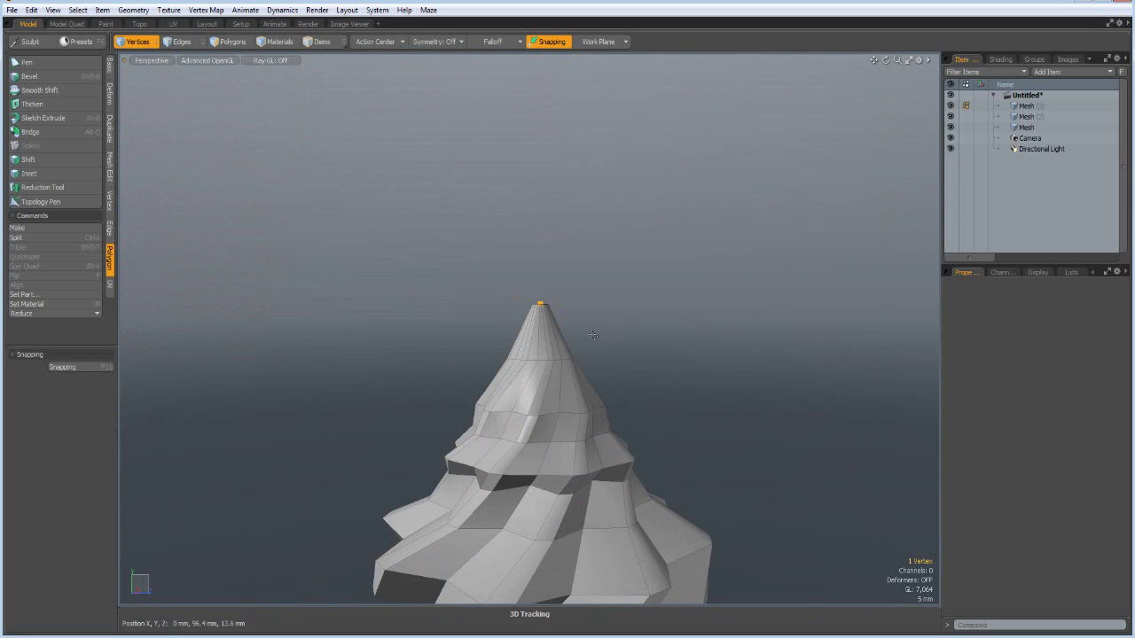
pyautogui.press('y')
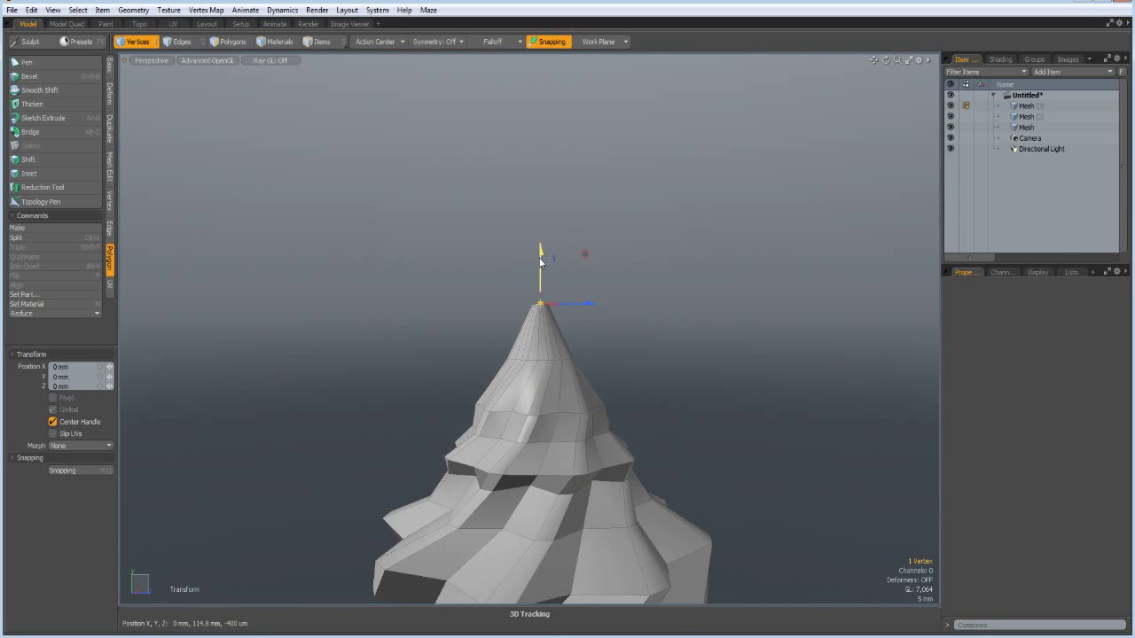
pyautogui.moveTo(540, 259); pyautogui.dragTo(540, 216)
pyautogui.press('space')
pyautogui.click(568, 302)
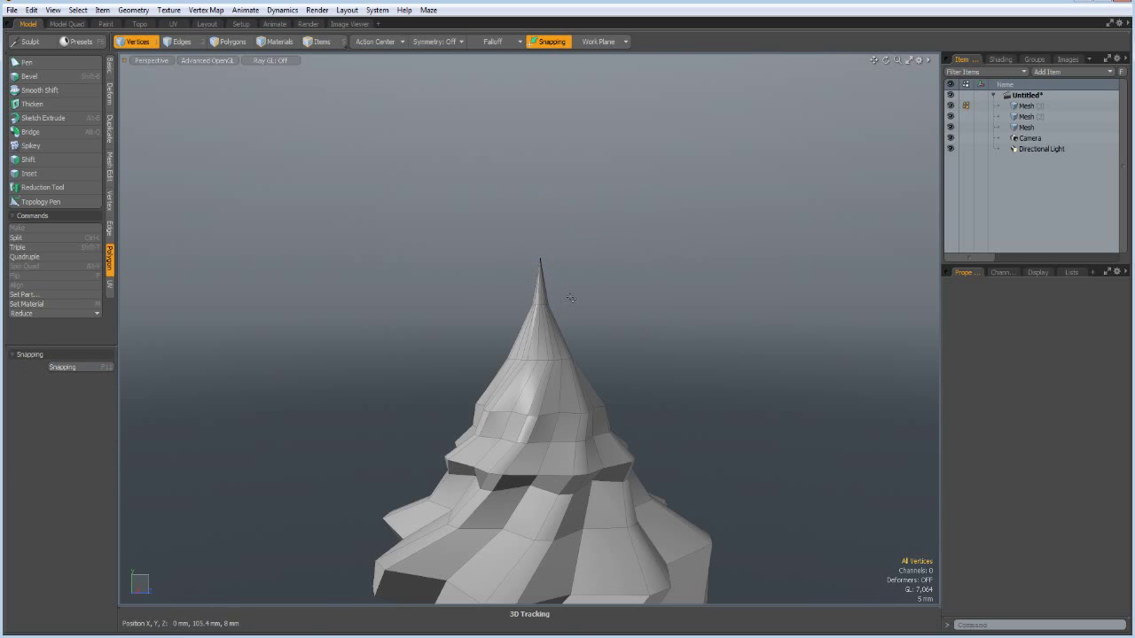
# Slice the pointed tip with two horizontal Polygon Slice cuts, at heights of about 108.4 mm and 100.4 mm.
pyautogui.hotkey('shift', 'c')
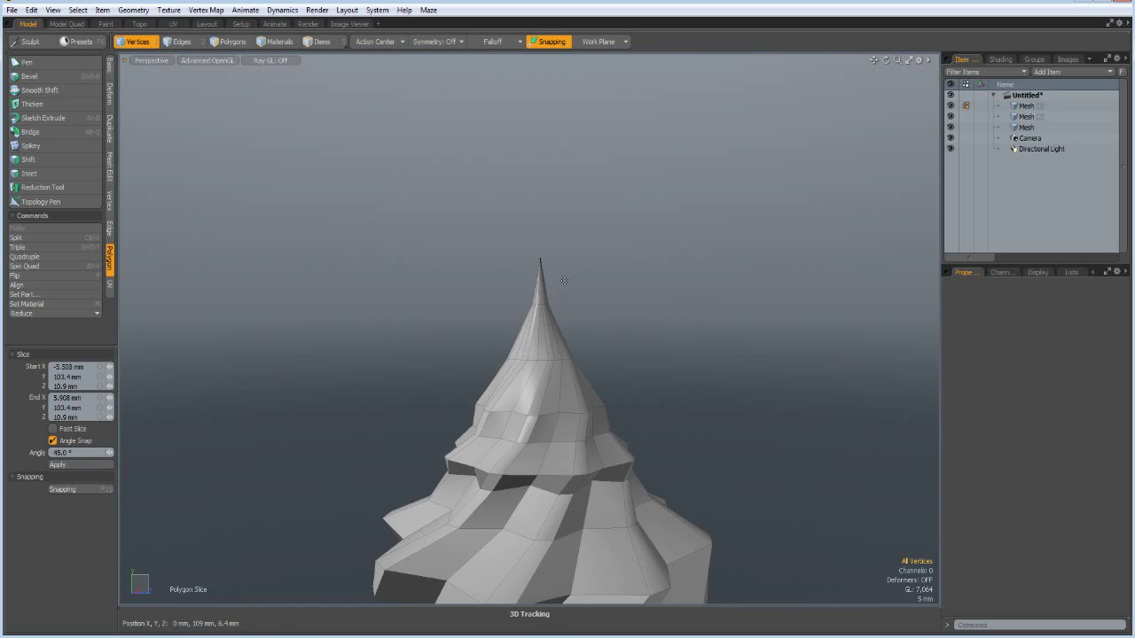
pyautogui.moveTo(564, 282); pyautogui.dragTo(417, 285)
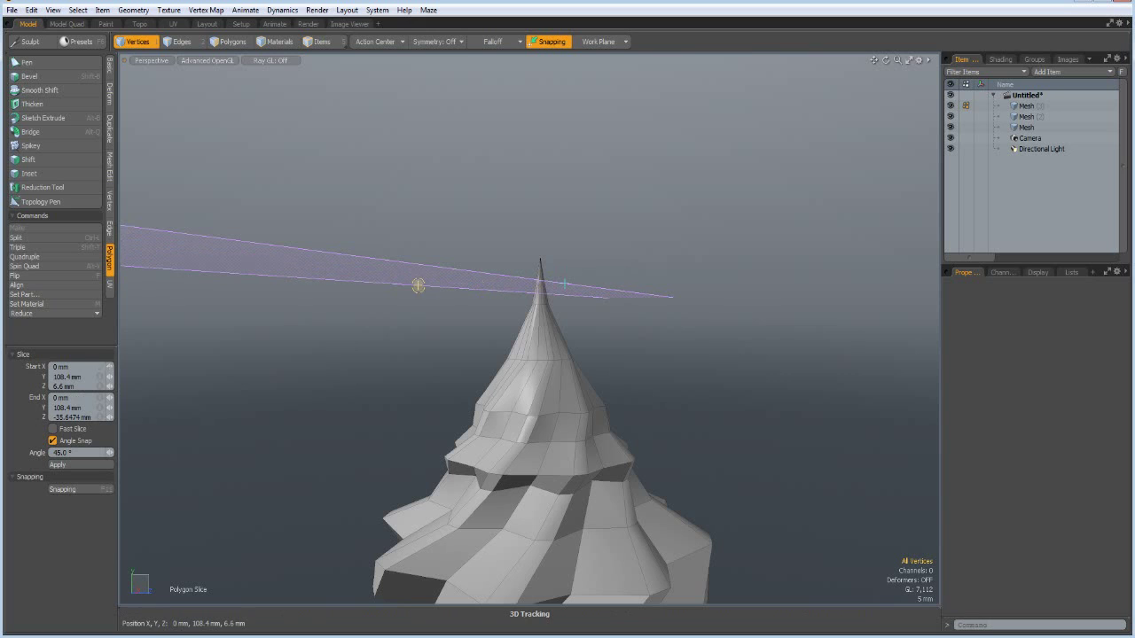
pyautogui.press('KP_1')
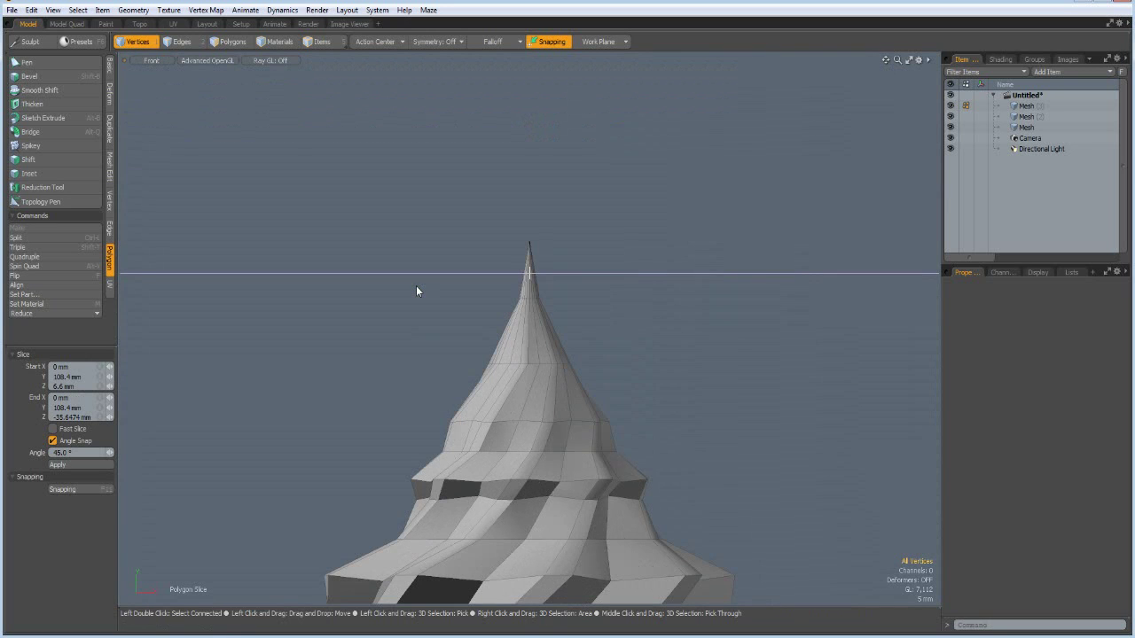
pyautogui.click(587, 313)
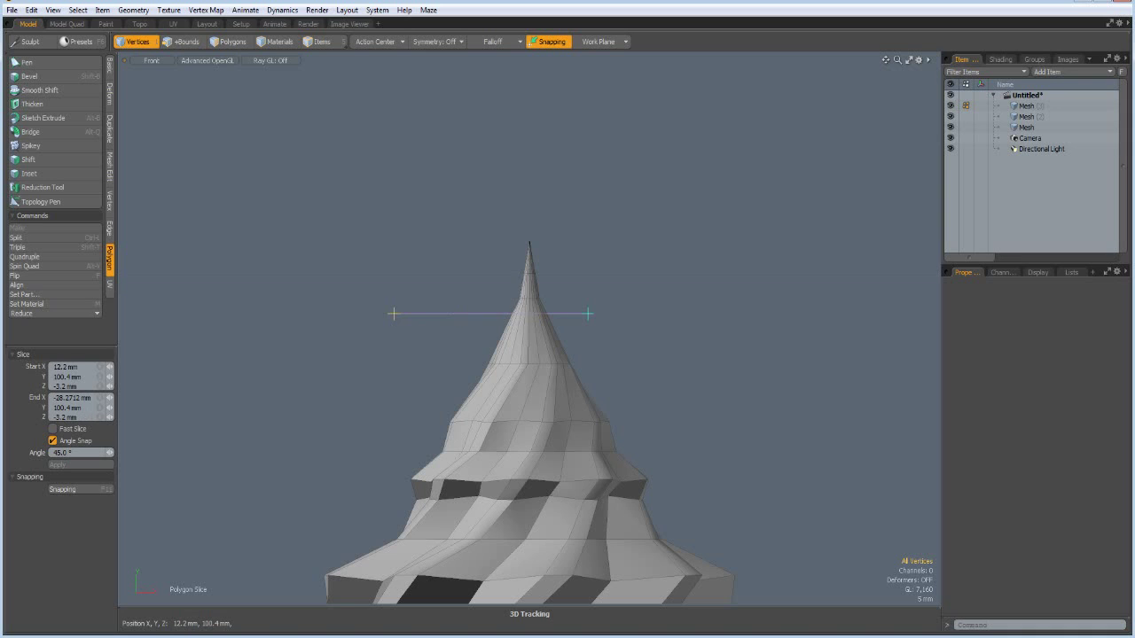
pyautogui.press('space')
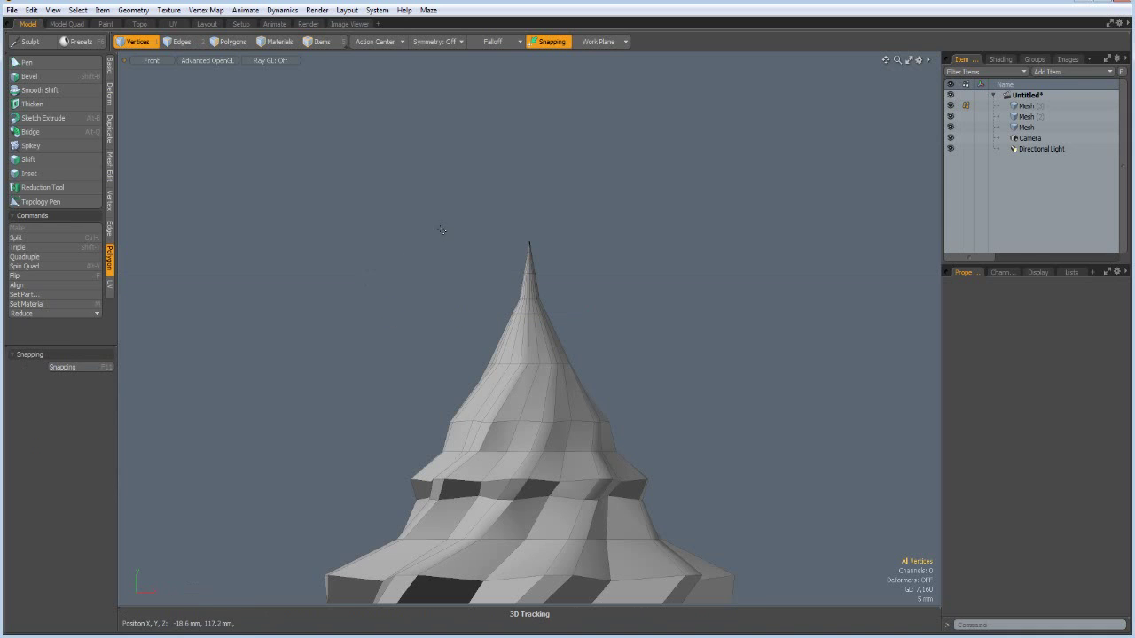
# Select the tip's polygons and bend them sideways about 188.5° from the tip's base into a drooping curl, clearing the selection.
pyautogui.press('3')
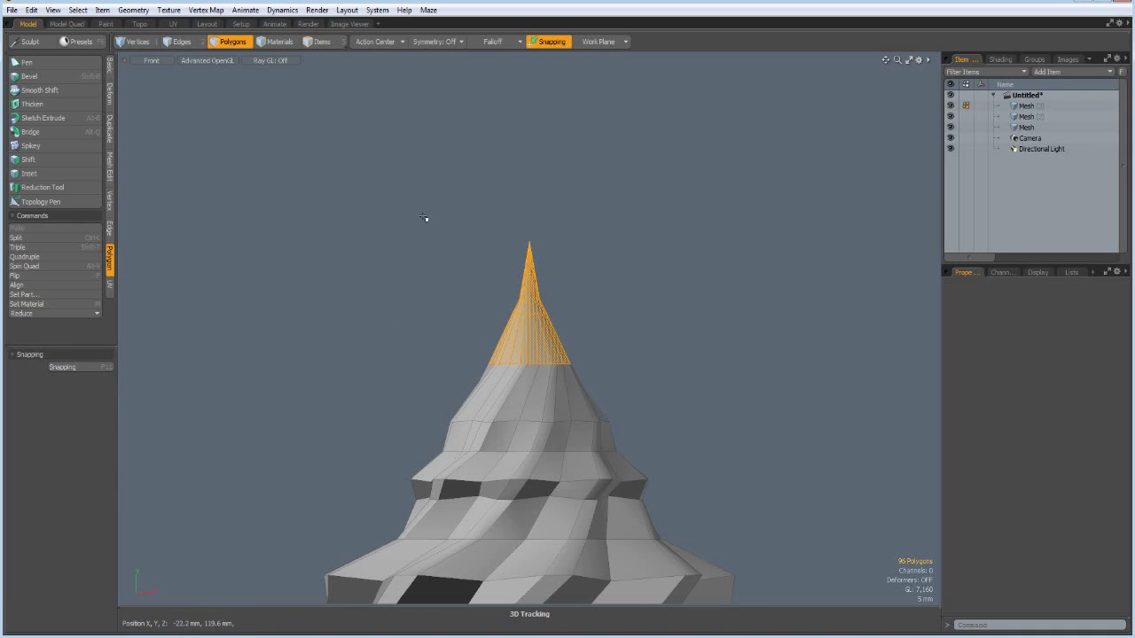
pyautogui.click(107, 96)
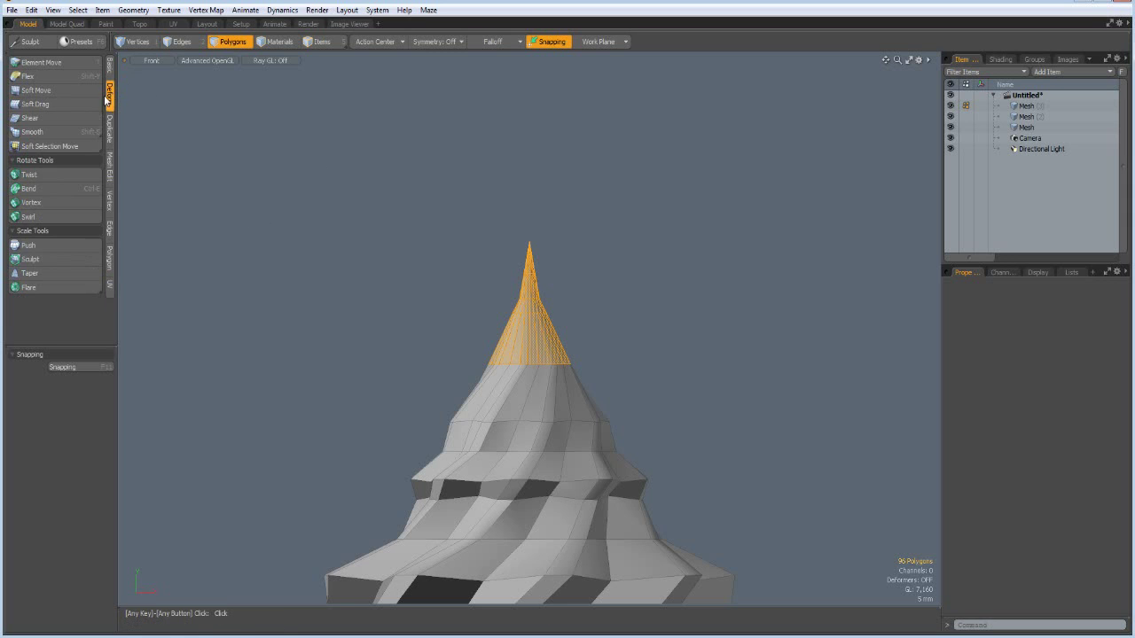
pyautogui.click(40, 189)
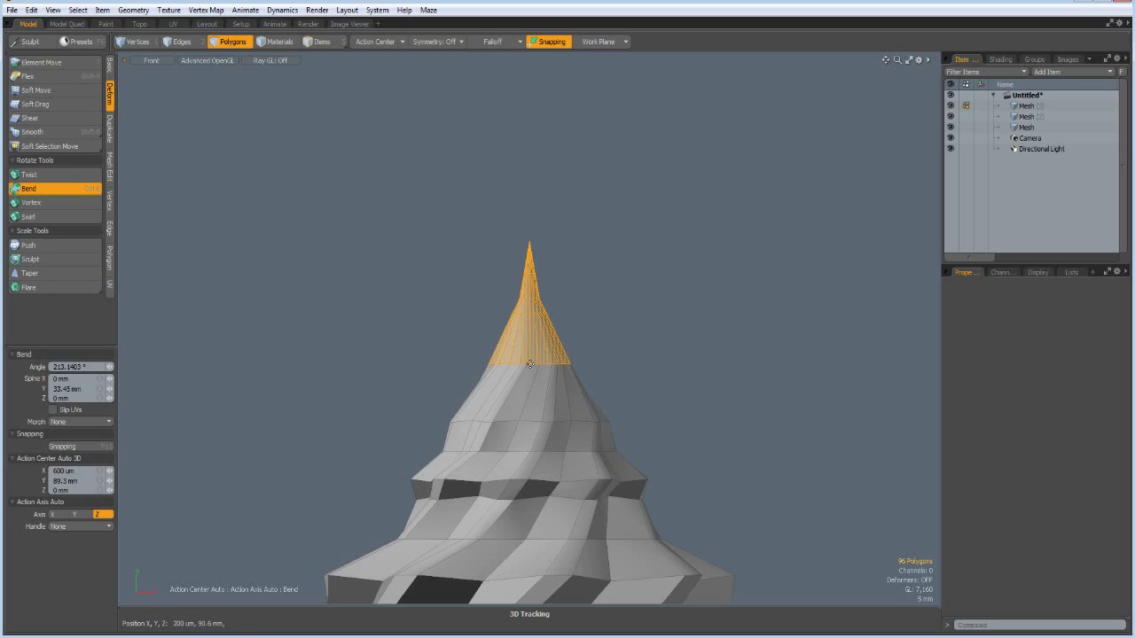
pyautogui.moveTo(530, 363)
pyautogui.mouseDown()
pyautogui.moveTo(320, 363)
pyautogui.moveTo(458, 233)
pyautogui.moveTo(529, 238)
pyautogui.mouseUp()
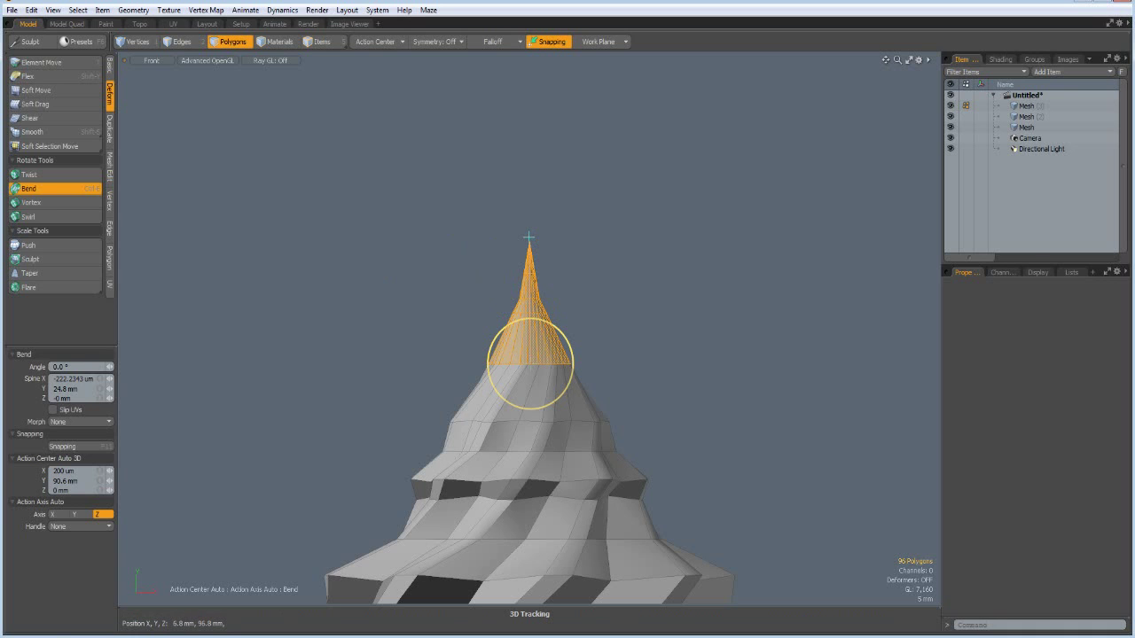
pyautogui.moveTo(530, 319); pyautogui.dragTo(581, 390)
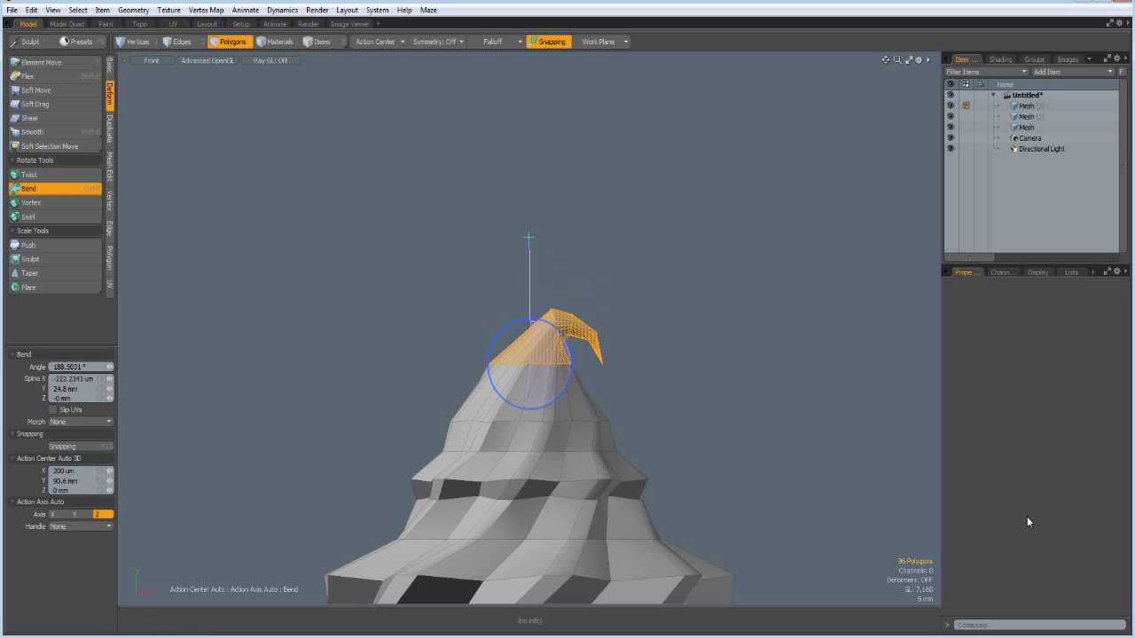
pyautogui.press('space')
pyautogui.click(842, 375)
# Preview the curled tip as a smoothed subdivision surface from the front, and return it to the faceted mesh.
pyautogui.press('Tab')
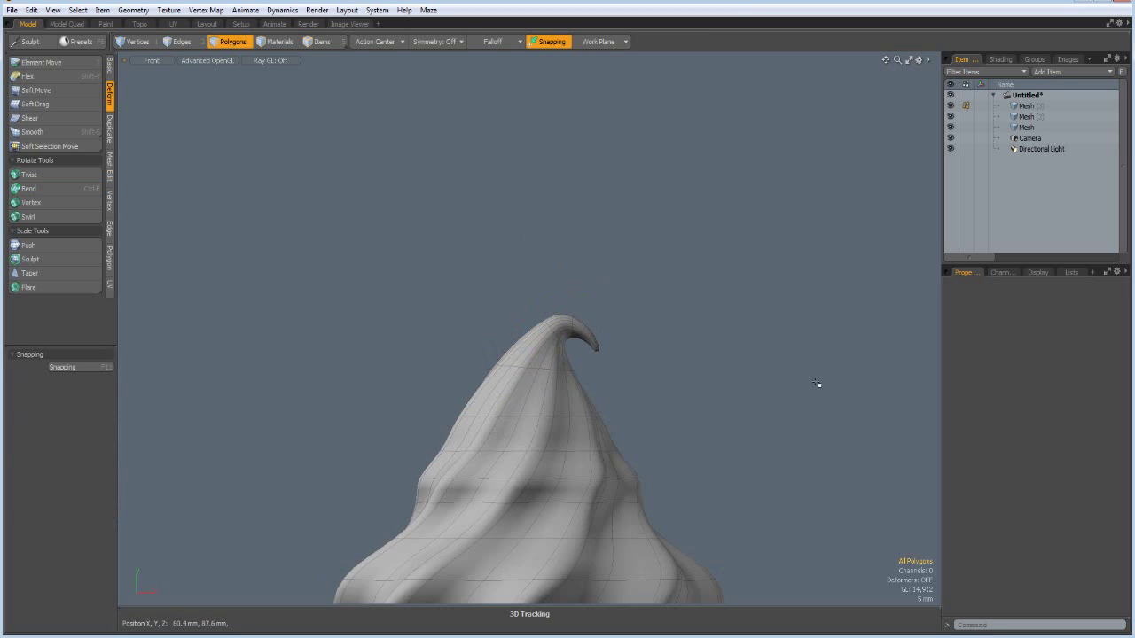
pyautogui.scroll(-4, 761, 355)
pyautogui.scroll(2, 760, 370)
pyautogui.scroll(2, 760, 372)
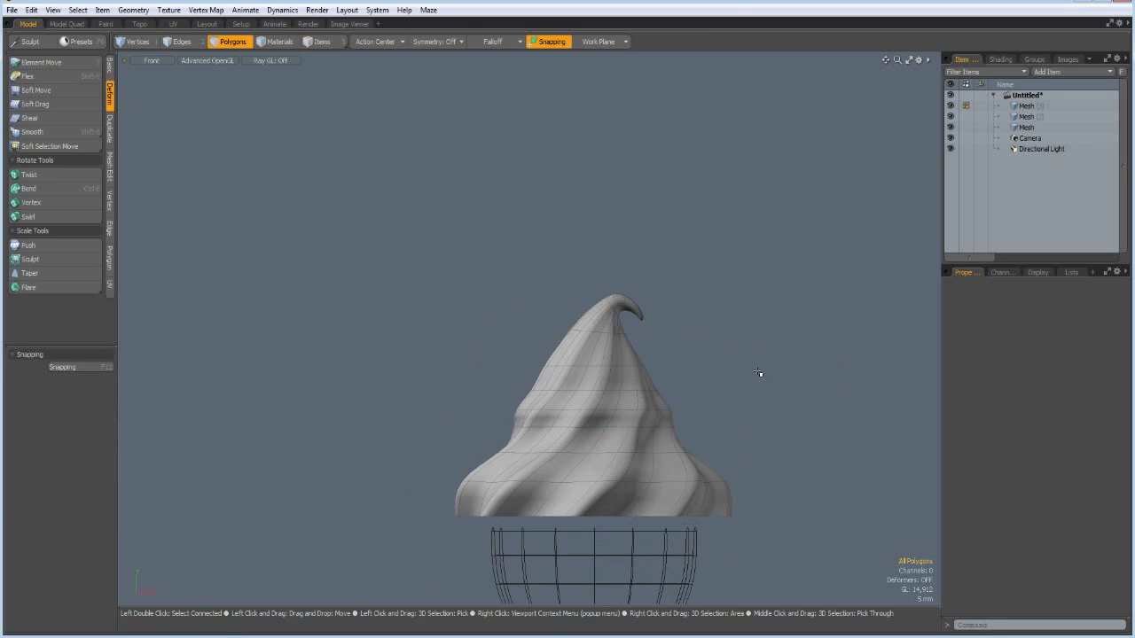
pyautogui.press('Tab')
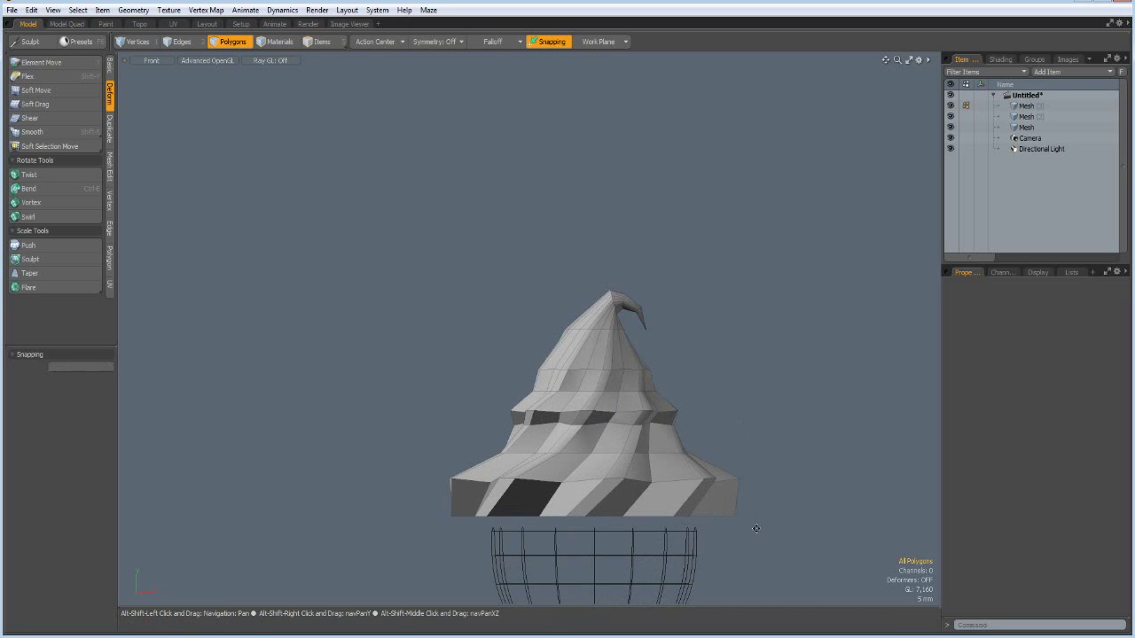
# Select the ice-cream top's open bottom rim edges, extend them 6 mm downward and scale the new rim to 81.5%.
pyautogui.keyDown('alt'); pyautogui.moveTo(752, 527); pyautogui.dragTo(636, 357); pyautogui.keyUp('alt')
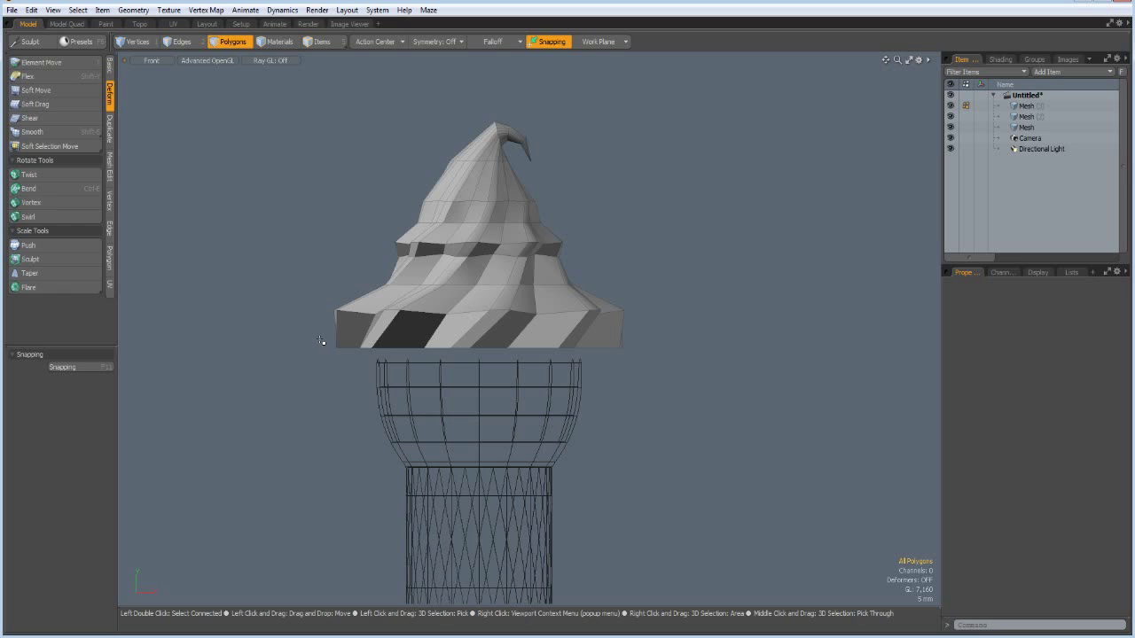
pyautogui.press('2')
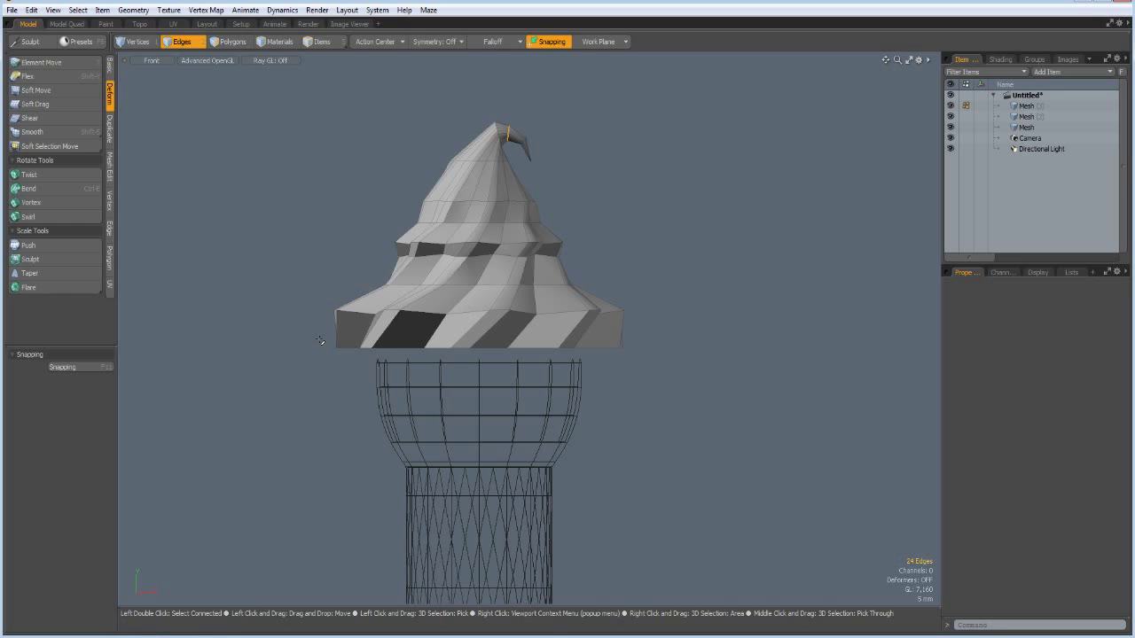
pyautogui.moveTo(321, 339); pyautogui.dragTo(731, 398, button='right')
pyautogui.scroll(-2, 730, 398)
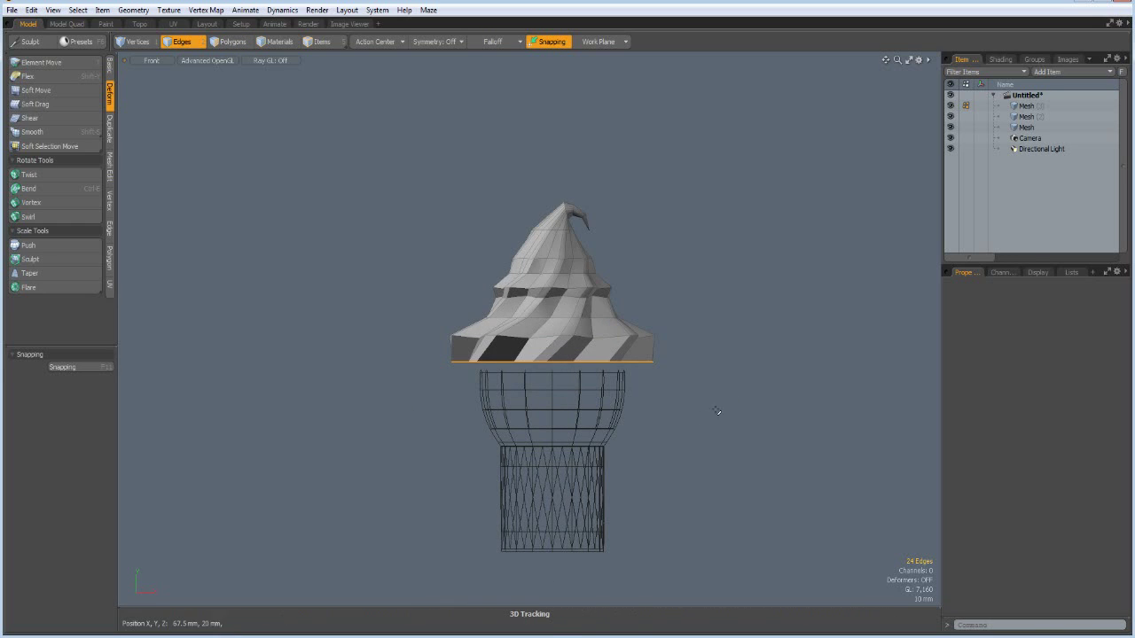
pyautogui.hotkey('shift', 'x')
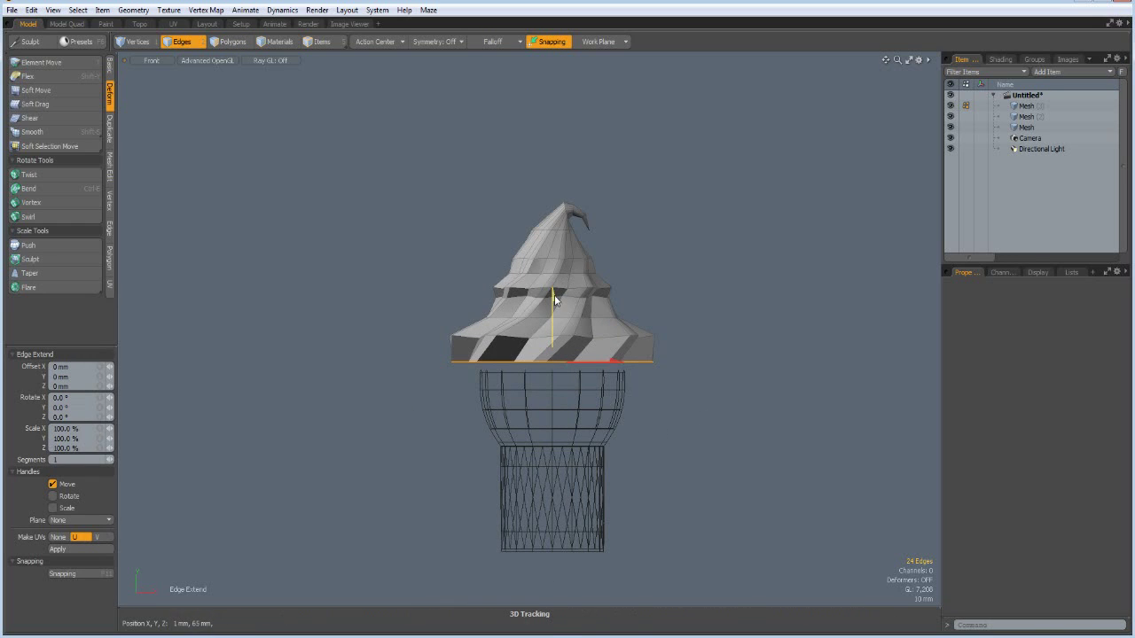
pyautogui.moveTo(551, 300); pyautogui.dragTo(551, 317)
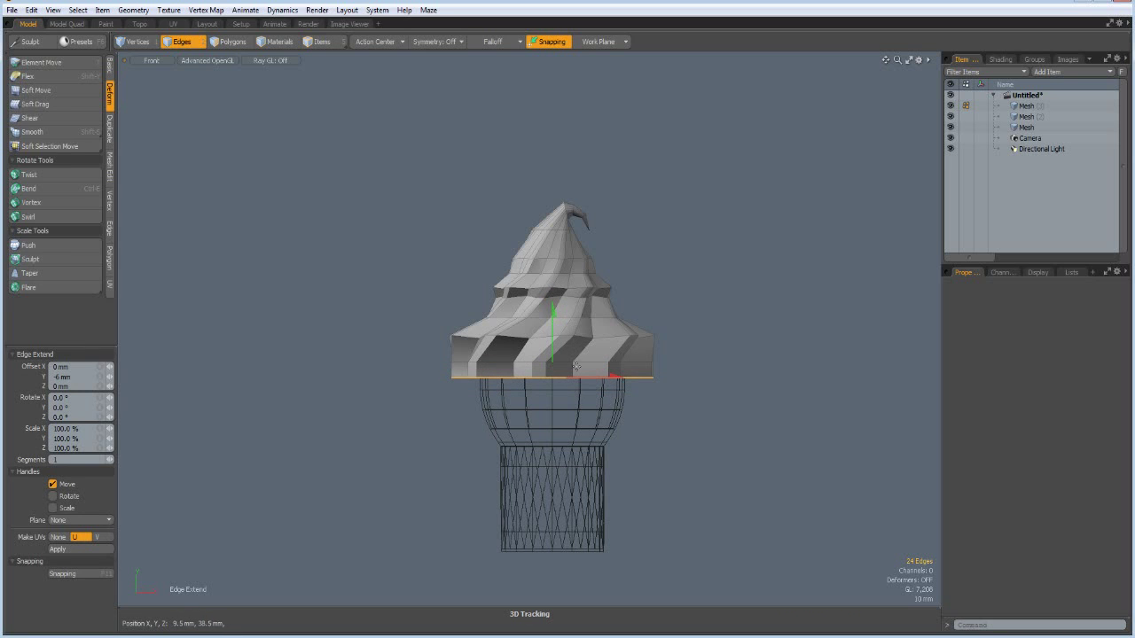
pyautogui.press('r')
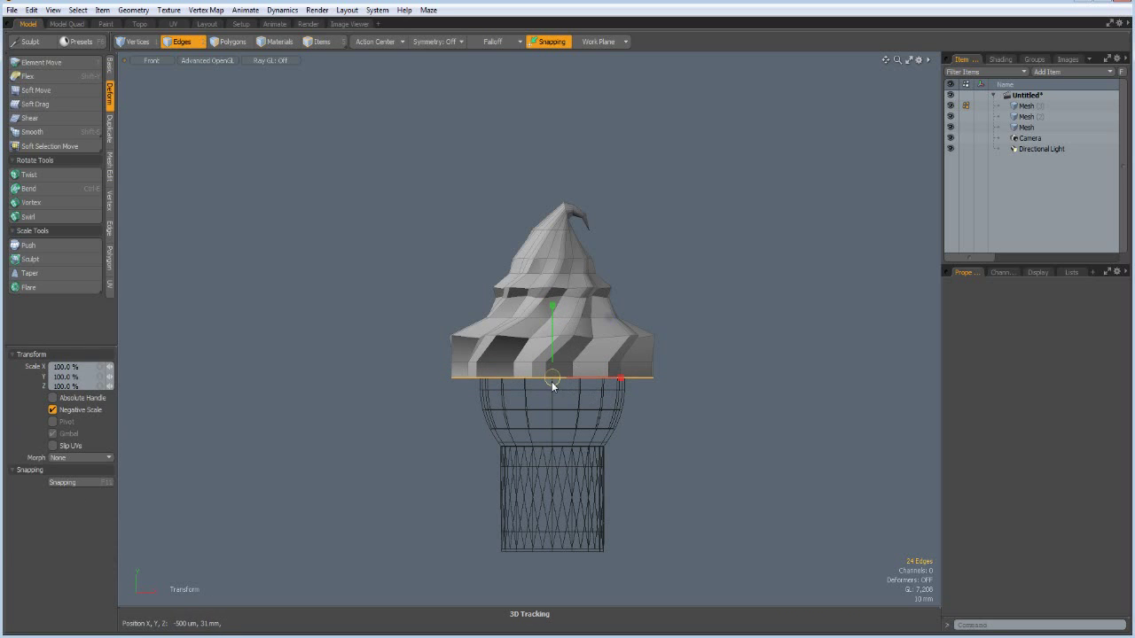
pyautogui.moveTo(556, 384); pyautogui.dragTo(546, 382)
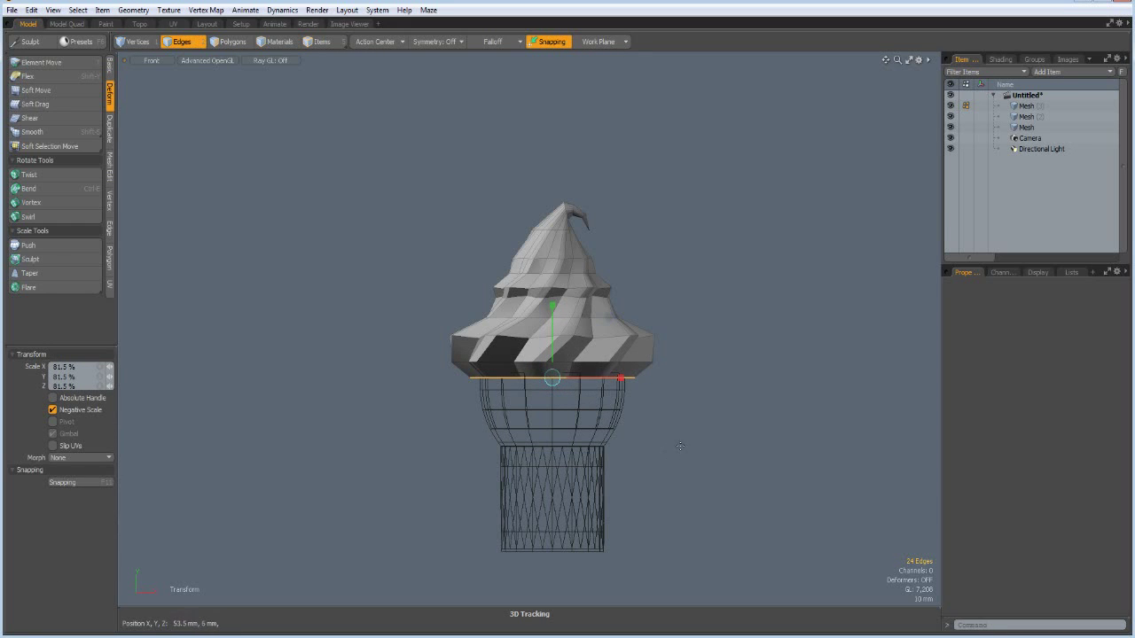
# Run the perfectCircle.pl script on the selected wavy bottom rim to turn it into a circle.
pyautogui.hotkey('ctrl', 'space')
pyautogui.click(724, 402)
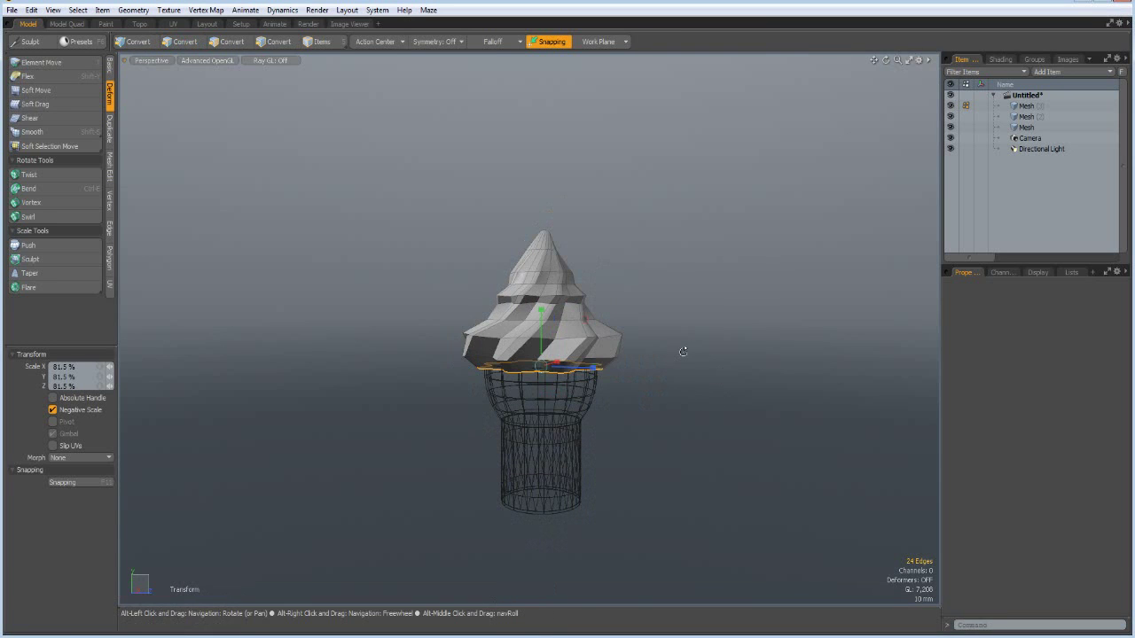
pyautogui.keyDown('alt'); pyautogui.moveTo(679, 355); pyautogui.dragTo(679, 373); pyautogui.keyUp('alt')
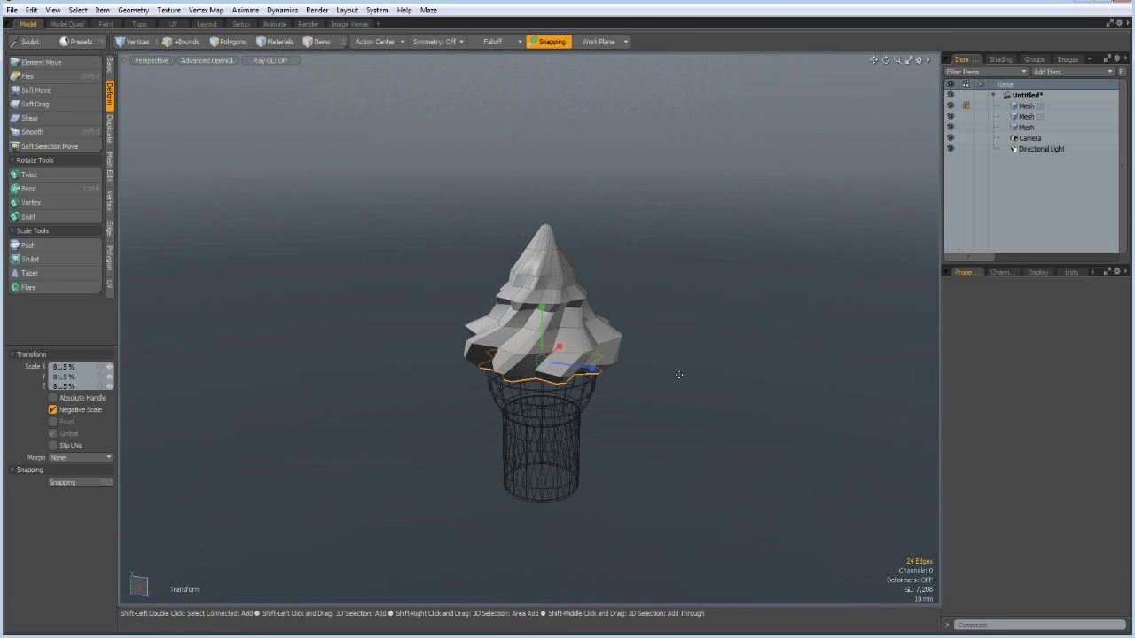
pyautogui.hotkey('shift', 'r')
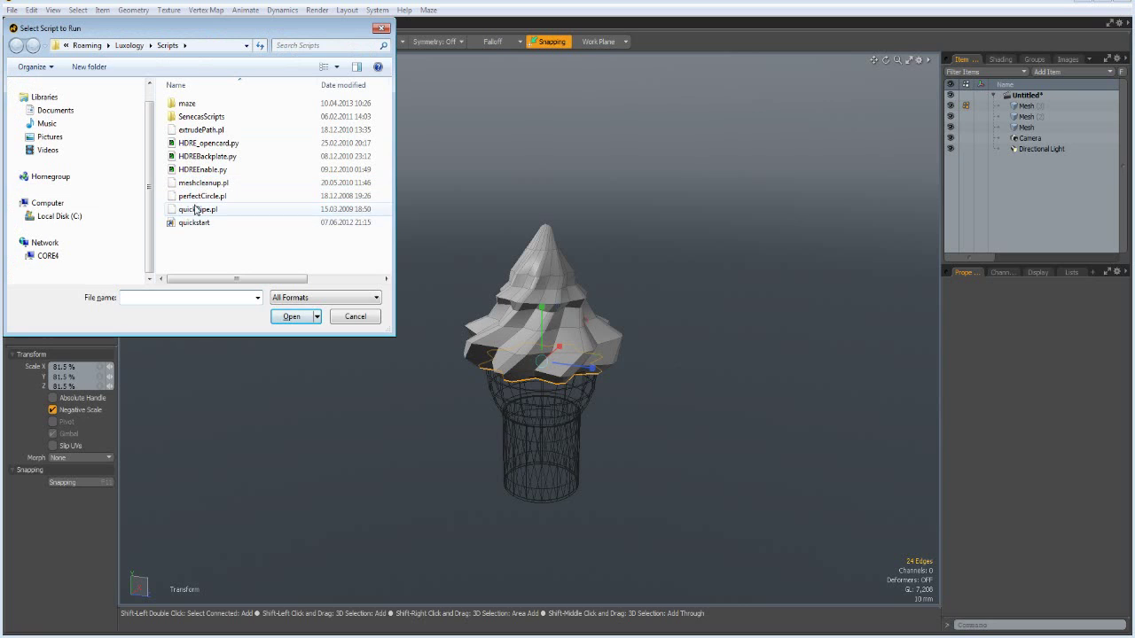
pyautogui.click(200, 198)
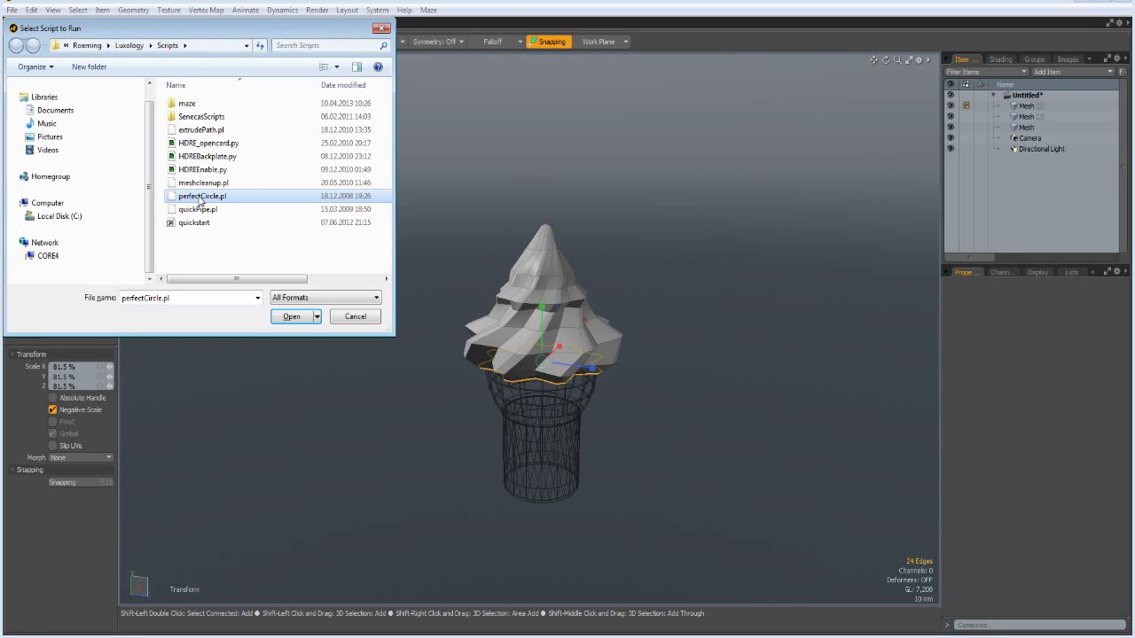
pyautogui.click(293, 316)
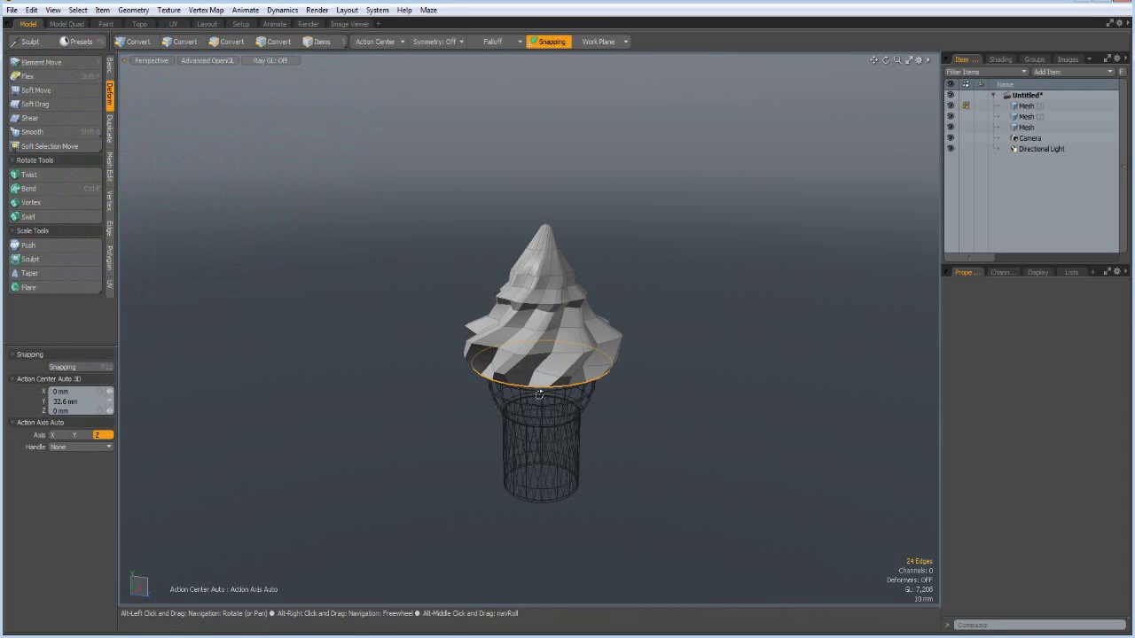
# Scale the circular rim to 75.5% in X and Z so it fits just inside the cup's bowl.
pyautogui.keyDown('alt'); pyautogui.moveTo(527, 397); pyautogui.dragTo(552, 363); pyautogui.keyUp('alt')
pyautogui.scroll(5, 552, 363)
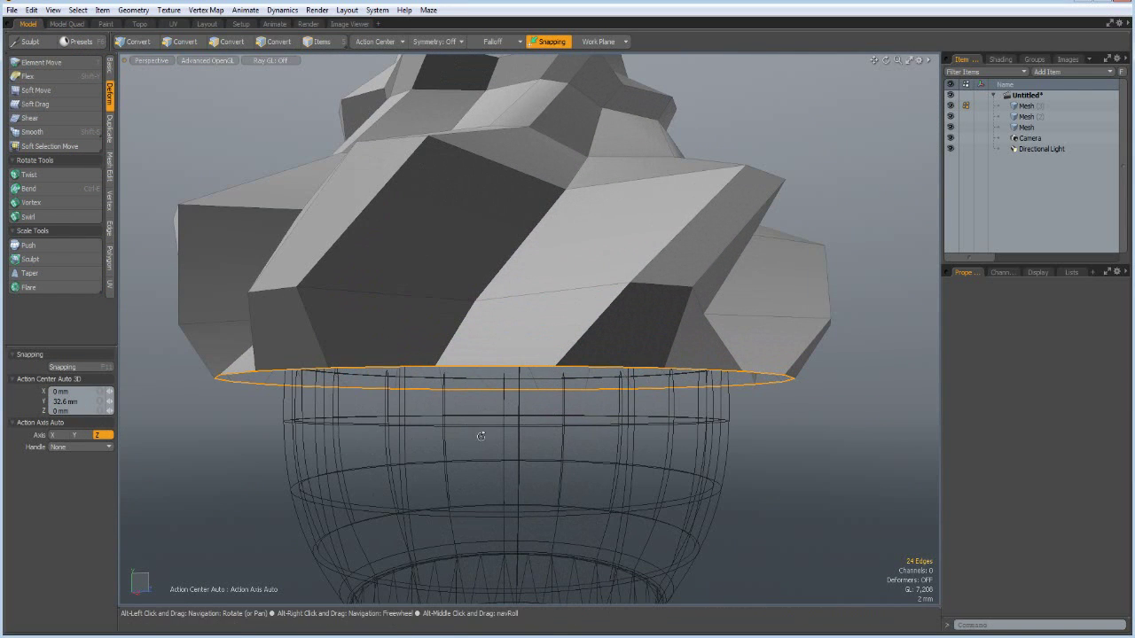
pyautogui.keyDown('alt'); pyautogui.moveTo(468, 419); pyautogui.dragTo(514, 336); pyautogui.keyUp('alt')
pyautogui.scroll(-4, 512, 337)
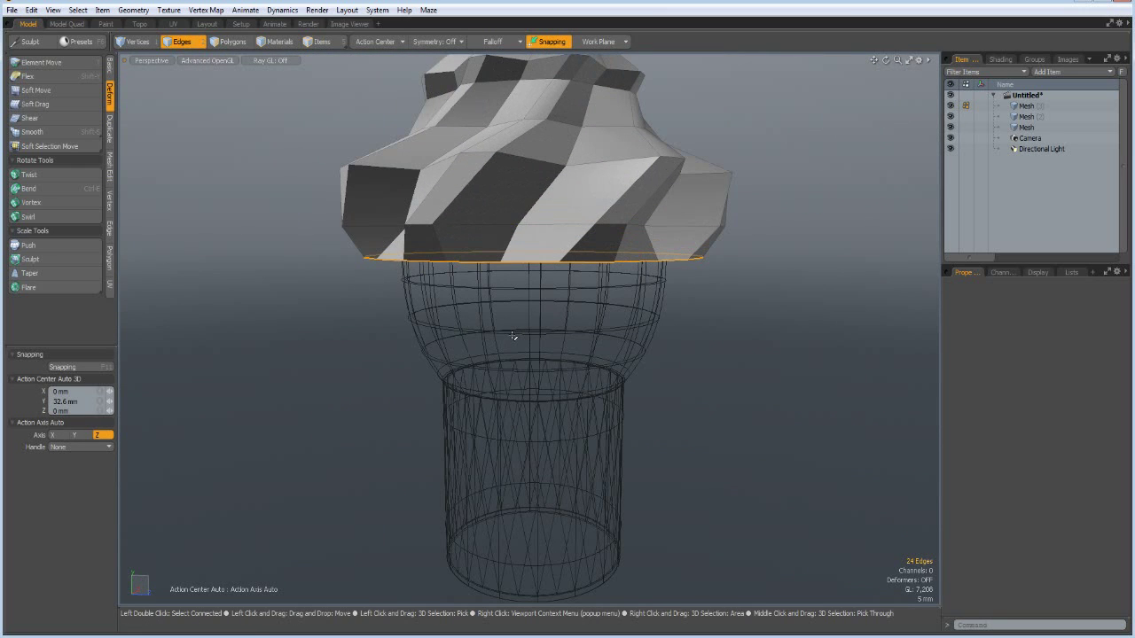
pyautogui.press('r')
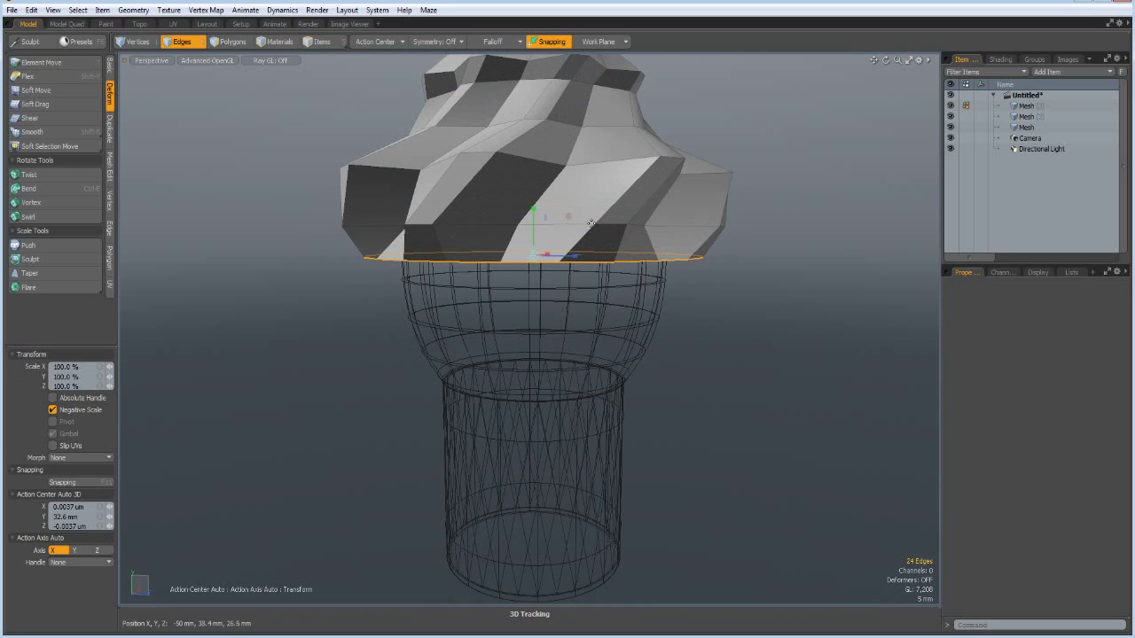
pyautogui.keyDown('alt'); pyautogui.moveTo(596, 440); pyautogui.dragTo(603, 313); pyautogui.keyUp('alt')
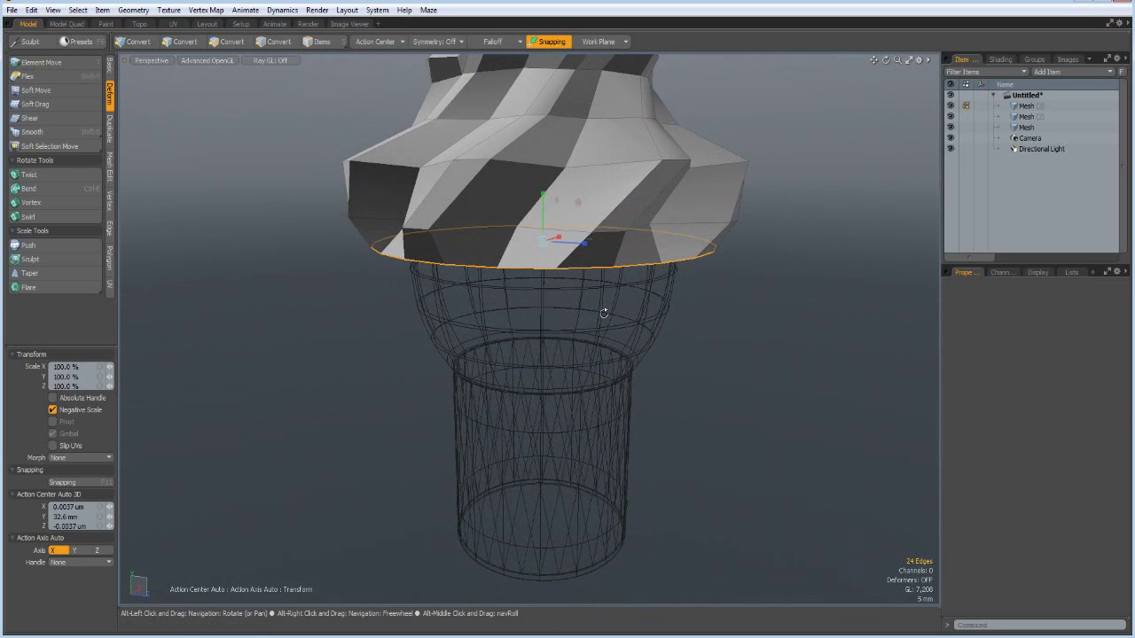
pyautogui.moveTo(542, 240); pyautogui.dragTo(381, 242)
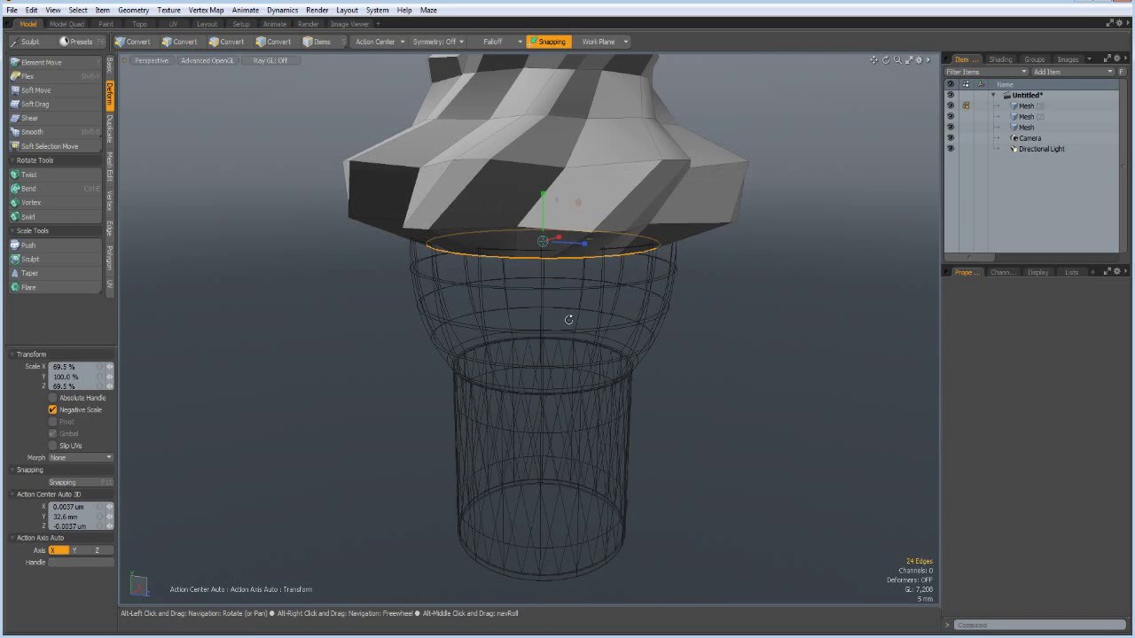
pyautogui.keyDown('alt'); pyautogui.moveTo(568, 320); pyautogui.dragTo(603, 282); pyautogui.keyUp('alt')
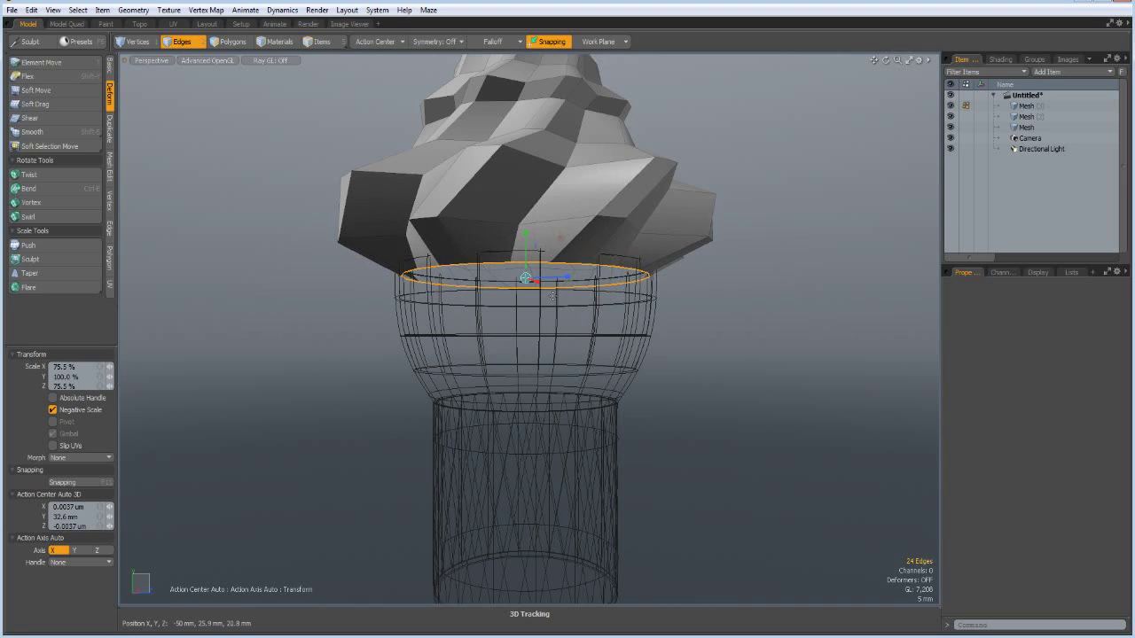
# Extend the circular rim straight down into the cup's bowl as a short collar, and clear the selection.
pyautogui.hotkey('shift', 'x')
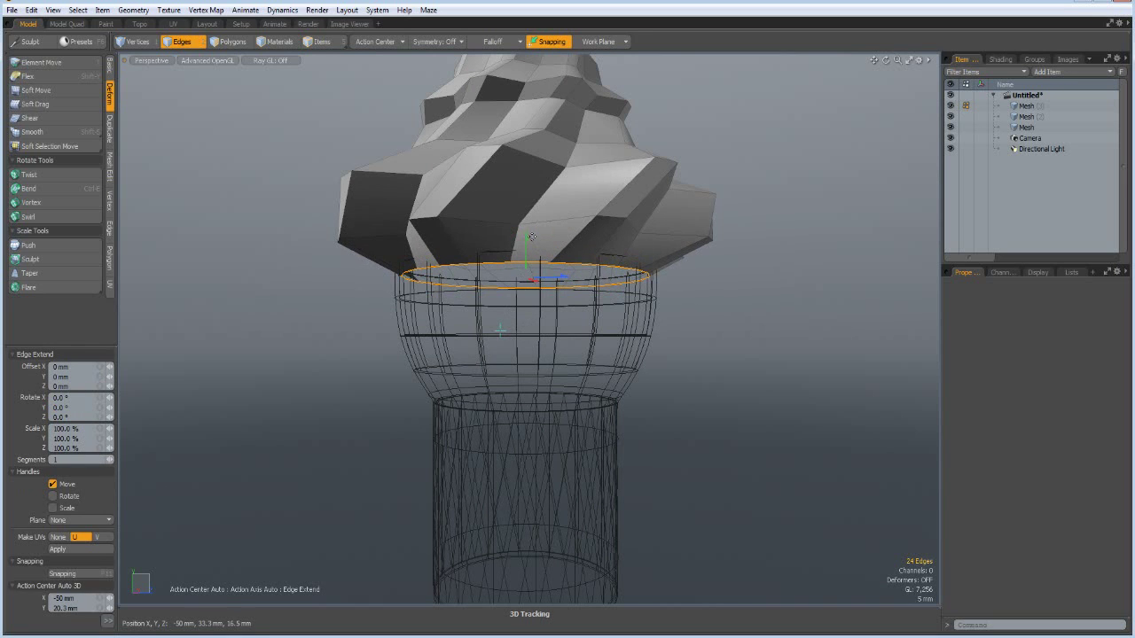
pyautogui.moveTo(523, 240); pyautogui.dragTo(525, 284)
pyautogui.press('q')
pyautogui.click(742, 331)
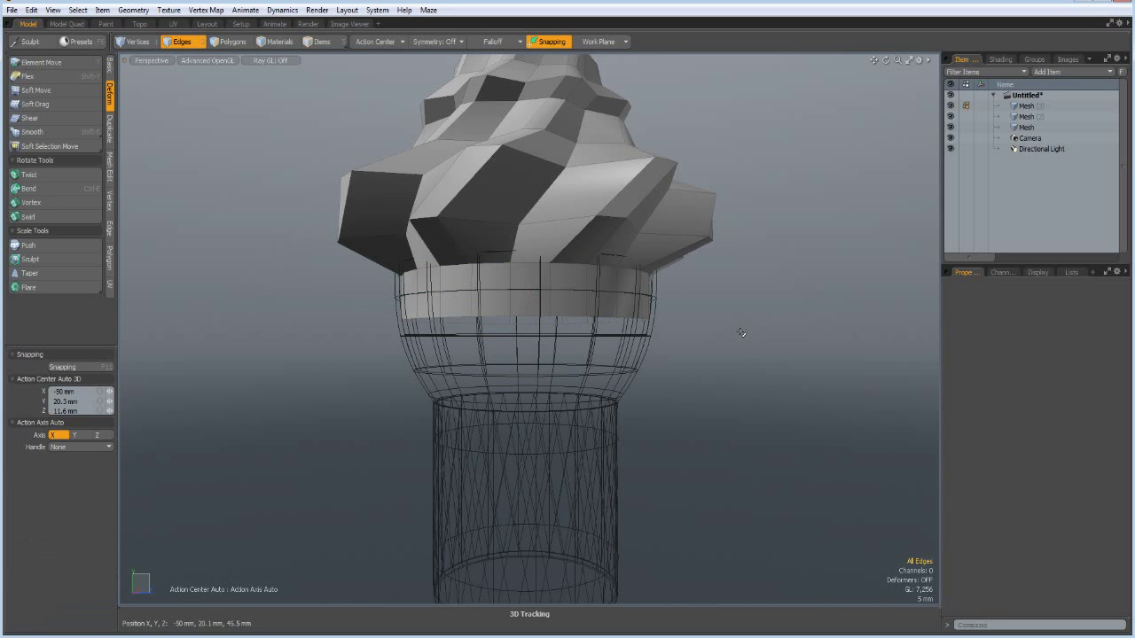
# Turn on subdivision smoothing for the ice-cream top and scale the wavy edge loop above the collar to 97% in X and Z.
pyautogui.press('Tab')
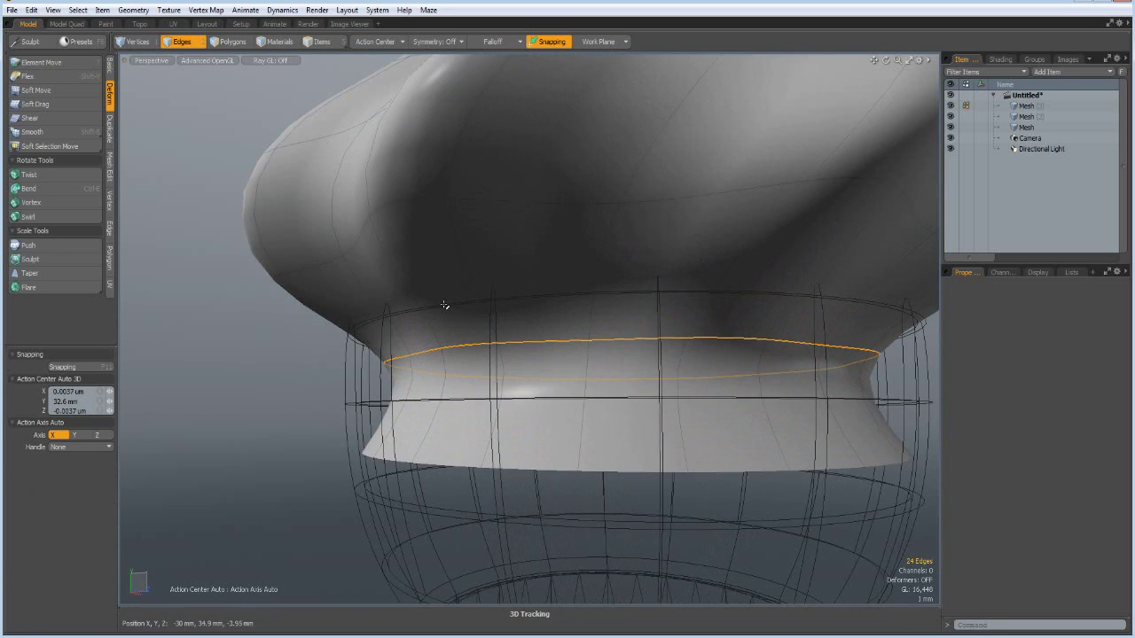
pyautogui.keyDown('alt'); pyautogui.moveTo(443, 307); pyautogui.dragTo(489, 236); pyautogui.keyUp('alt')
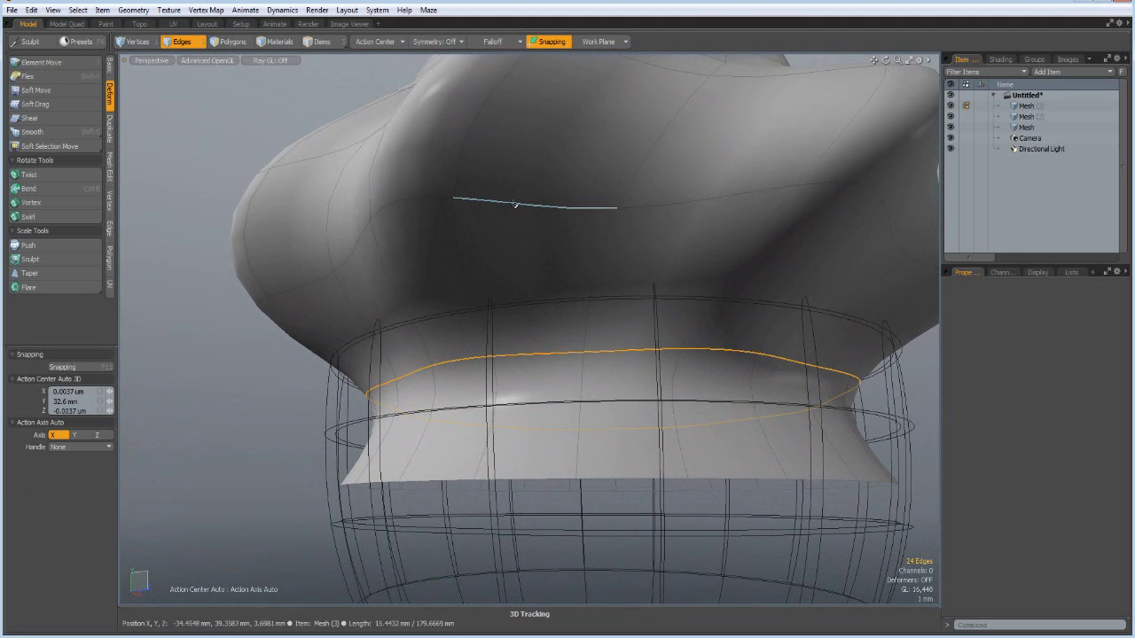
pyautogui.doubleClick(511, 205)
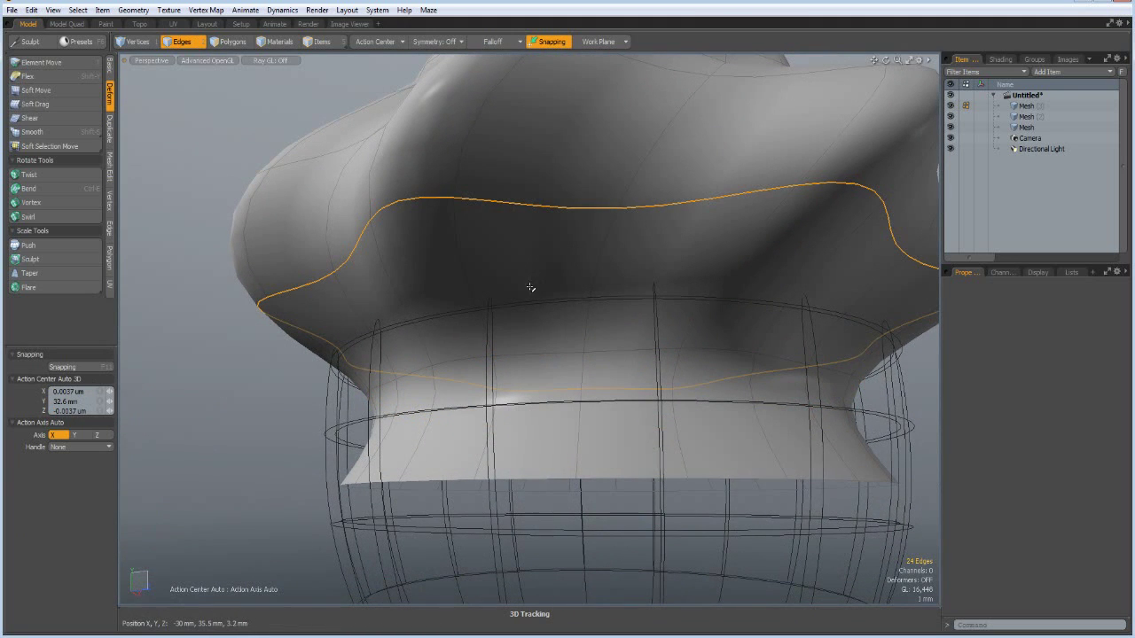
pyautogui.press('r')
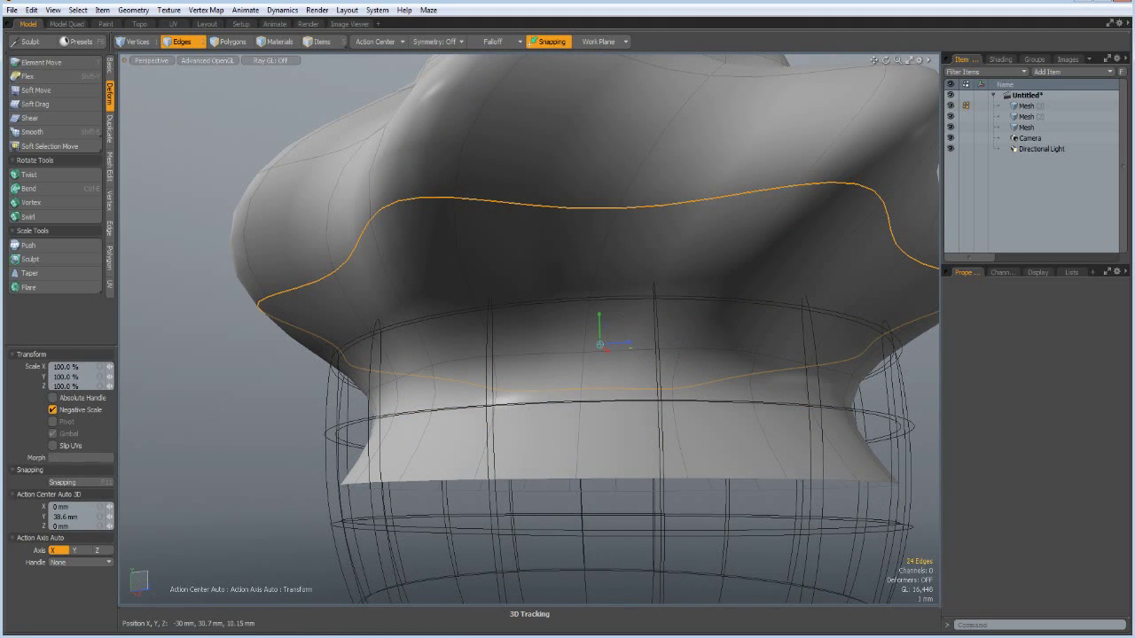
pyautogui.moveTo(630, 348); pyautogui.dragTo(601, 346)
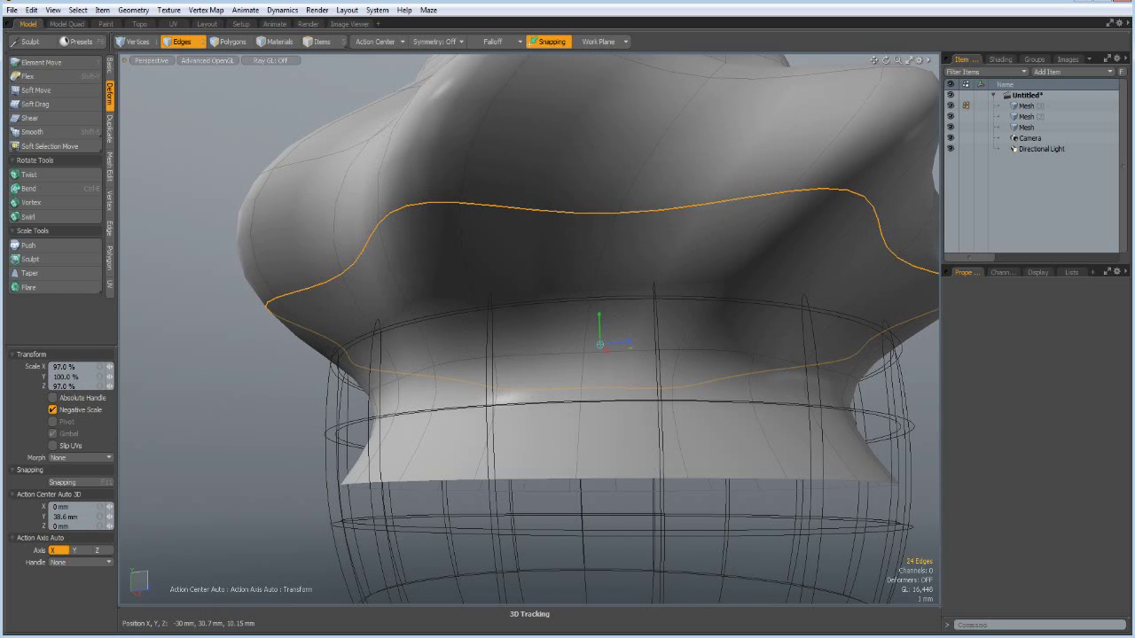
pyautogui.press('space')
pyautogui.click(219, 281)
# Display all three meshes together and examine how the ice-cream top sits on the cup's bowl.
pyautogui.keyDown('alt'); pyautogui.moveTo(430, 246); pyautogui.dragTo(498, 278); pyautogui.keyUp('alt')
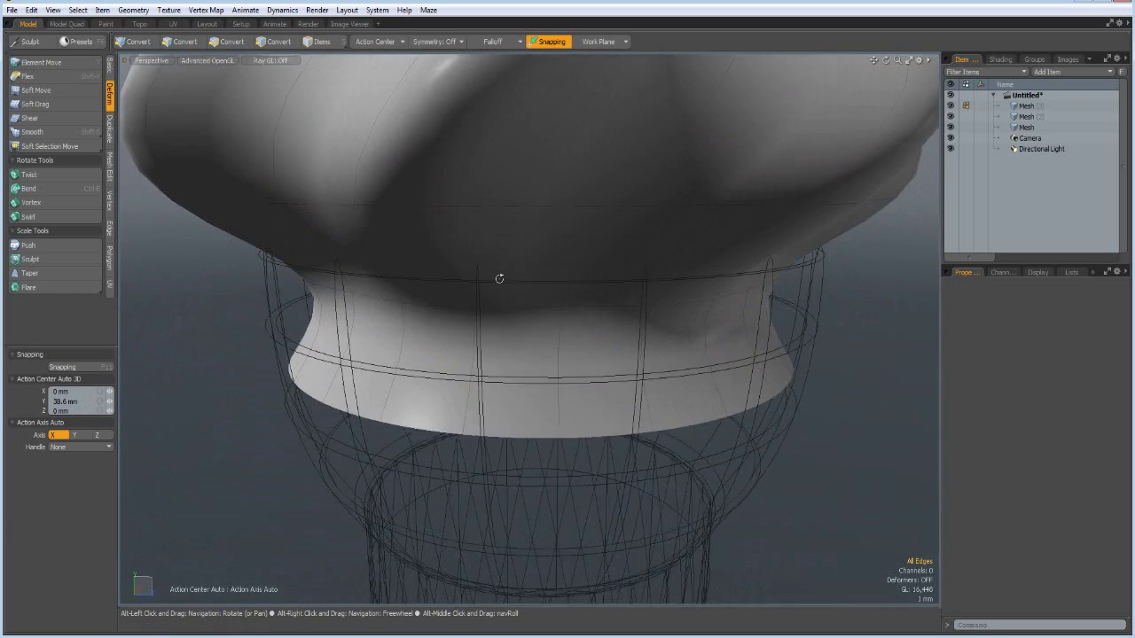
pyautogui.scroll(-6, 506, 255)
pyautogui.keyDown('alt'); pyautogui.keyDown('shift'); pyautogui.moveTo(567, 246); pyautogui.dragTo(590, 331); pyautogui.keyUp('shift'); pyautogui.keyUp('alt')
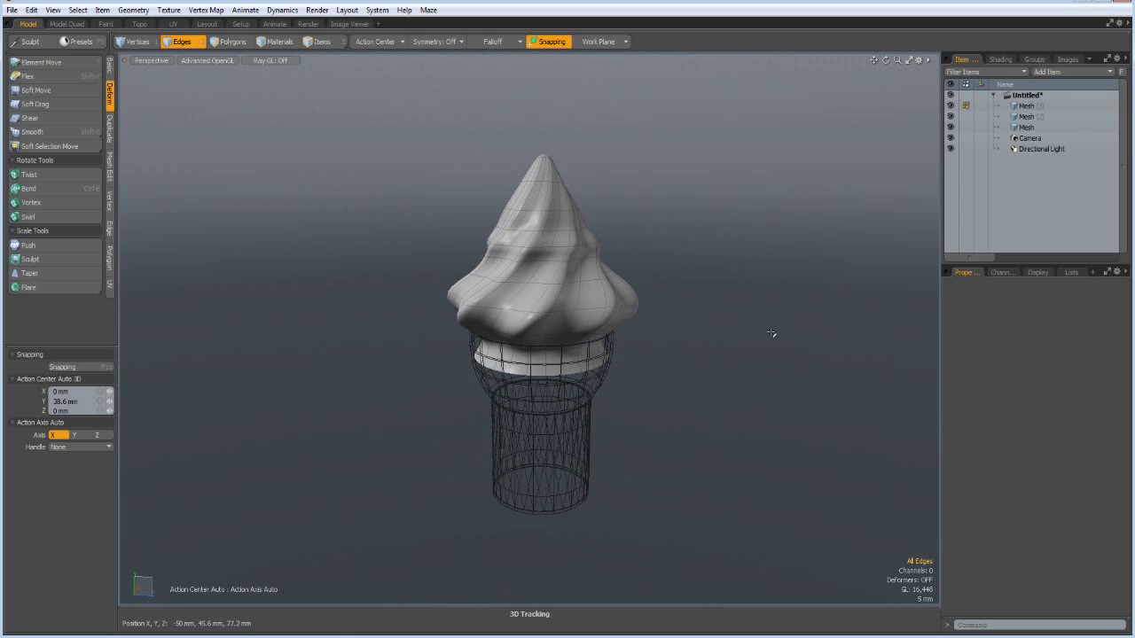
pyautogui.keyDown('shift'); pyautogui.click(1027, 129); pyautogui.keyUp('shift')
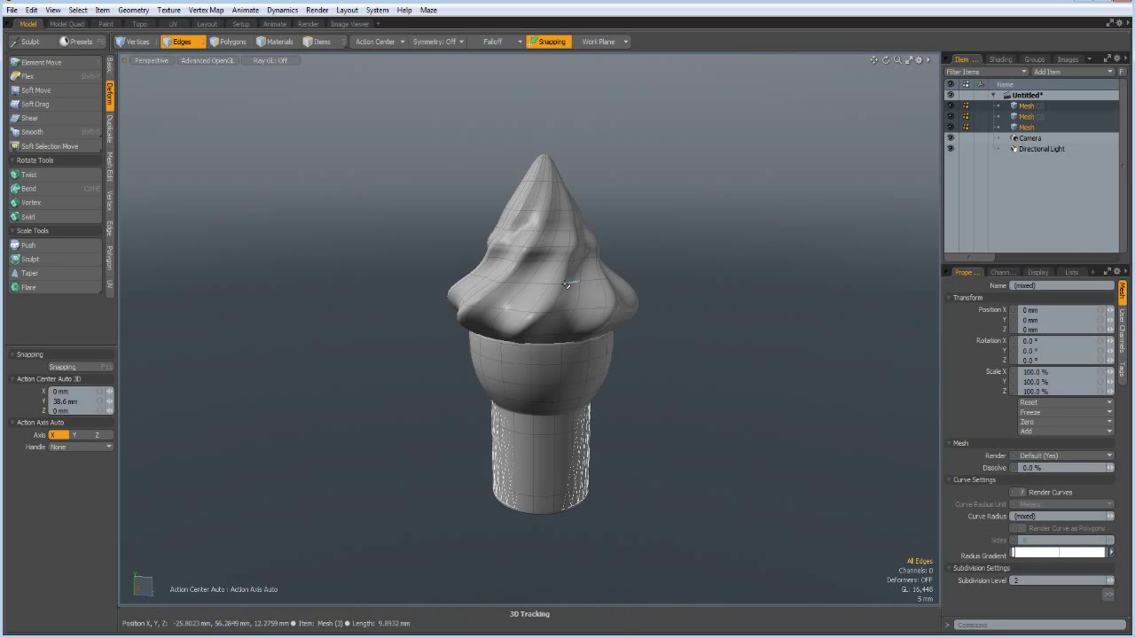
pyautogui.scroll(5, 566, 284)
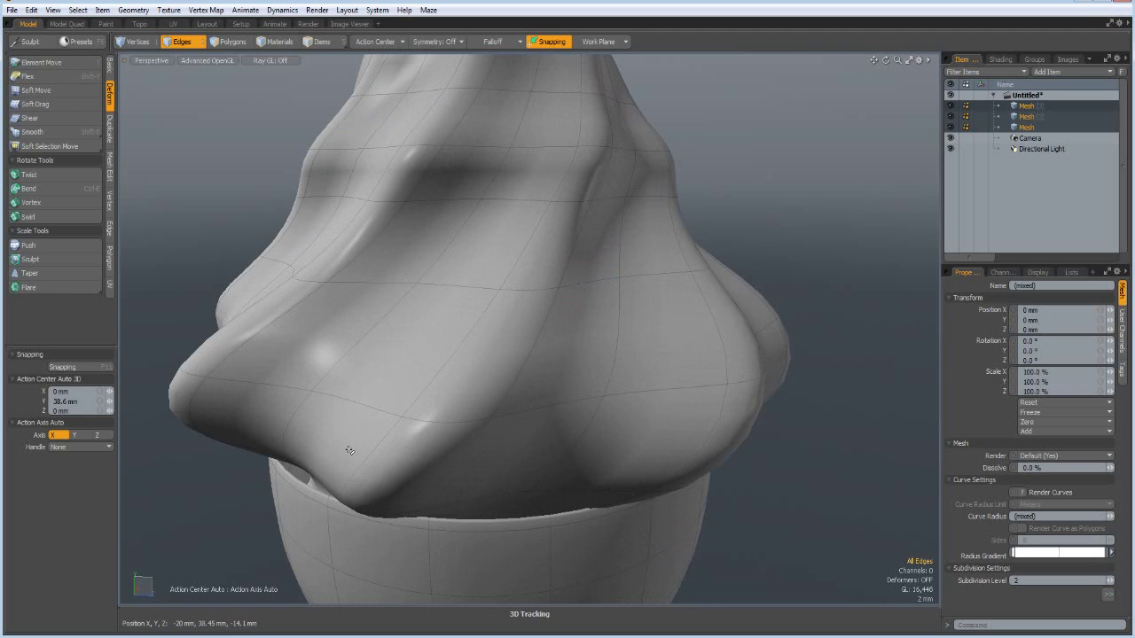
# Select two vertically adjacent polygons in every second column all the way around the ice-cream top's lower bulge.
pyautogui.click(1023, 107)
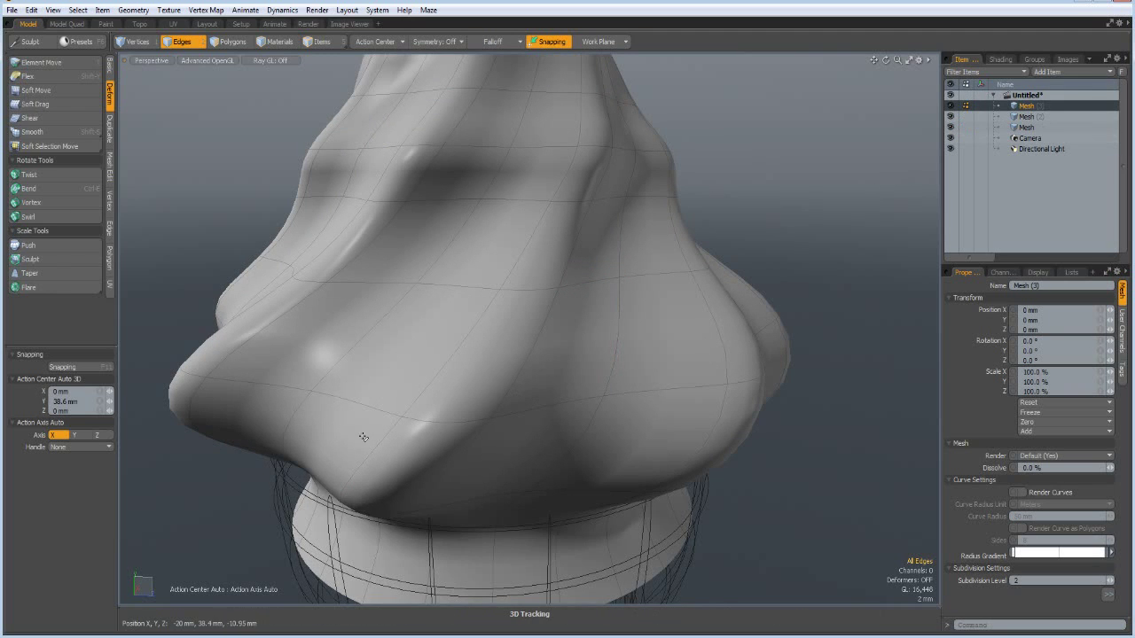
pyautogui.press('3')
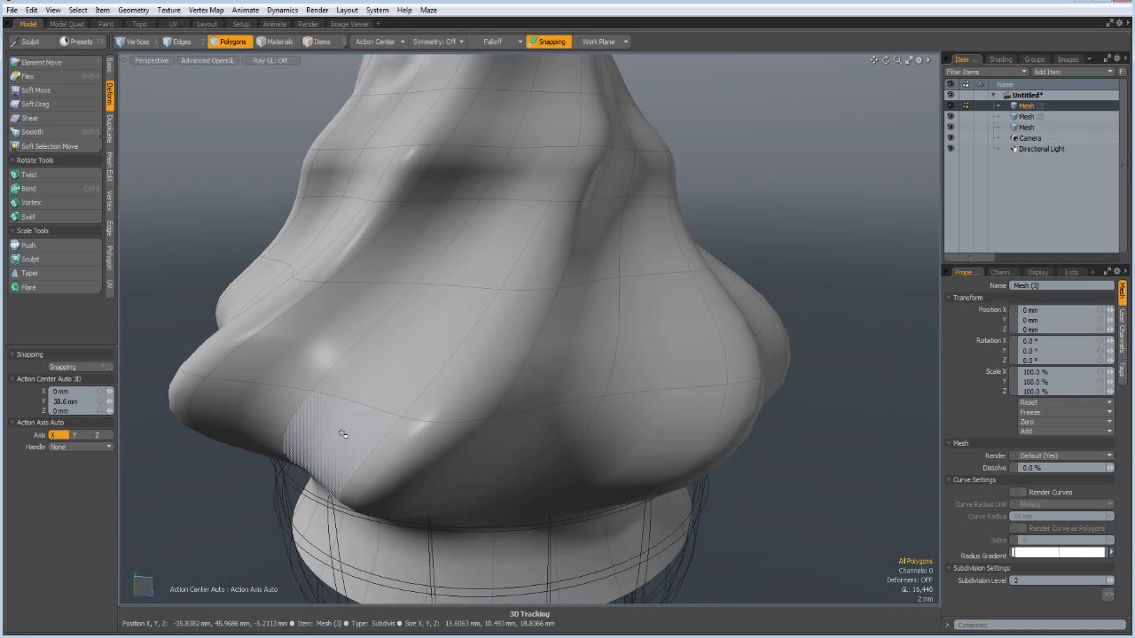
pyautogui.moveTo(342, 433); pyautogui.dragTo(396, 383)
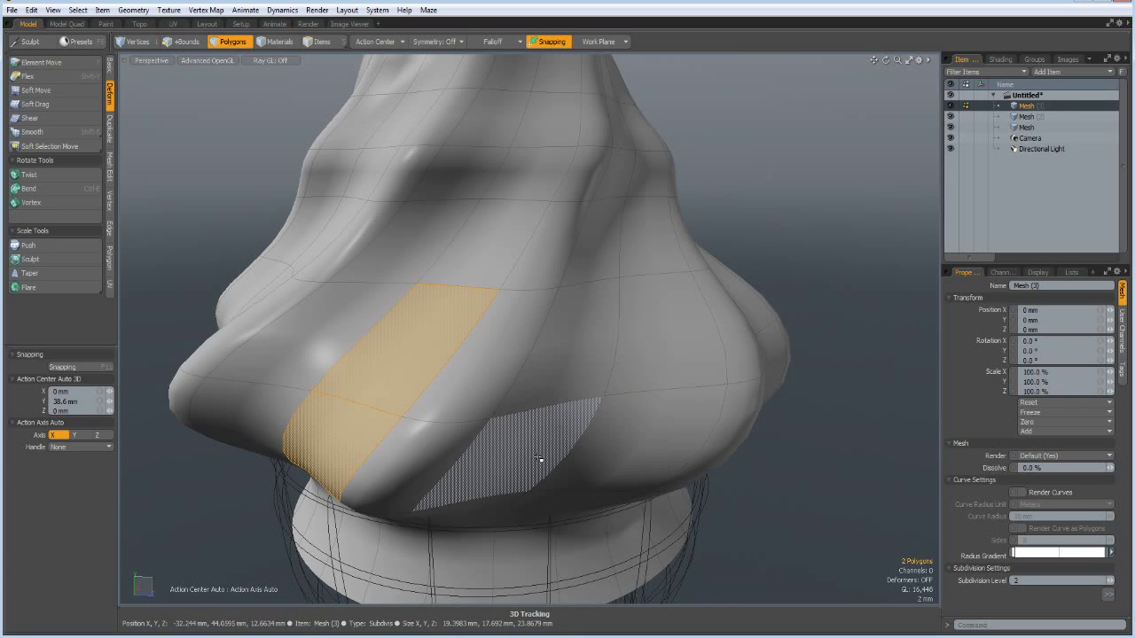
pyautogui.keyDown('shift'); pyautogui.moveTo(496, 452); pyautogui.dragTo(576, 394); pyautogui.keyUp('shift')
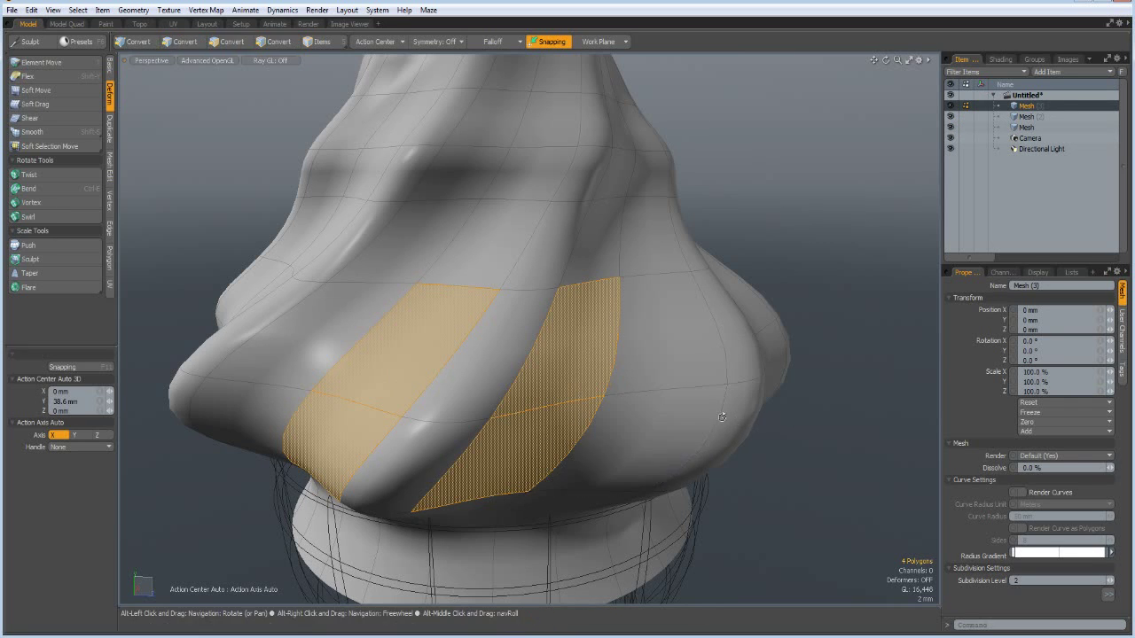
pyautogui.moveTo(621, 443)
pyautogui.keyDown('alt'); pyautogui.mouseDown()
pyautogui.moveTo(682, 416)
pyautogui.moveTo(648, 484)
pyautogui.moveTo(716, 391)
pyautogui.mouseUp(); pyautogui.keyUp('alt')
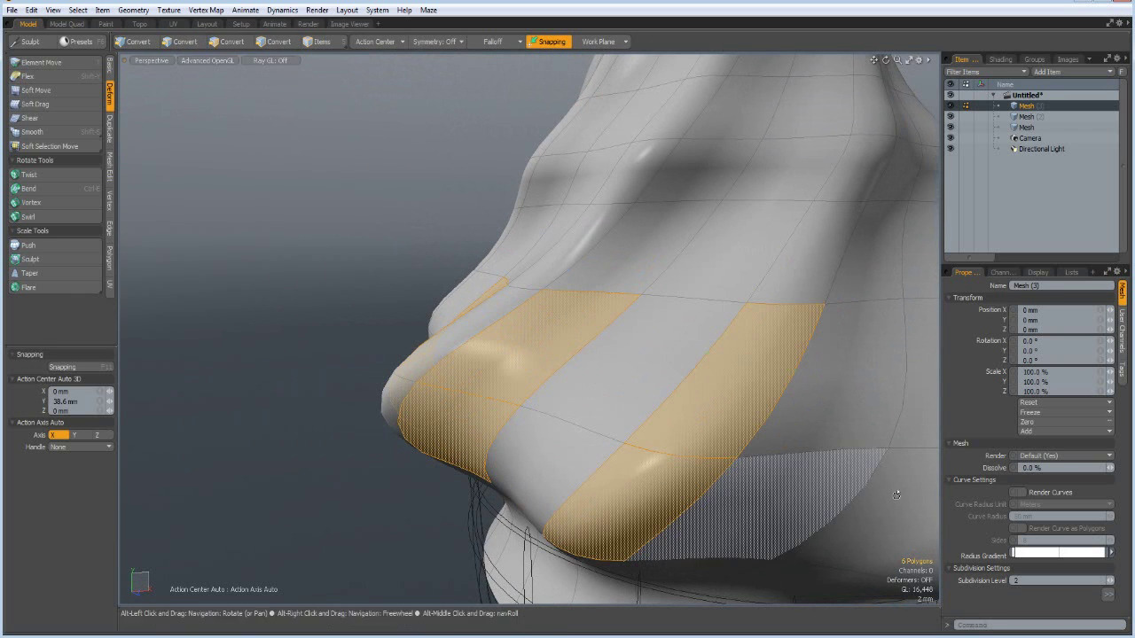
pyautogui.moveTo(842, 508)
pyautogui.keyDown('shift'); pyautogui.mouseDown()
pyautogui.moveTo(900, 421)
pyautogui.moveTo(702, 397)
pyautogui.moveTo(695, 387)
pyautogui.moveTo(715, 368)
pyautogui.mouseUp(); pyautogui.keyUp('shift')
pyautogui.scroll(-8, 694, 388)
pyautogui.moveTo(764, 396)
pyautogui.keyDown('shift'); pyautogui.mouseDown()
pyautogui.moveTo(786, 376)
pyautogui.moveTo(679, 404)
pyautogui.moveTo(693, 380)
pyautogui.mouseUp(); pyautogui.keyUp('shift')
pyautogui.keyDown('alt'); pyautogui.moveTo(798, 381); pyautogui.dragTo(523, 385); pyautogui.keyUp('alt')
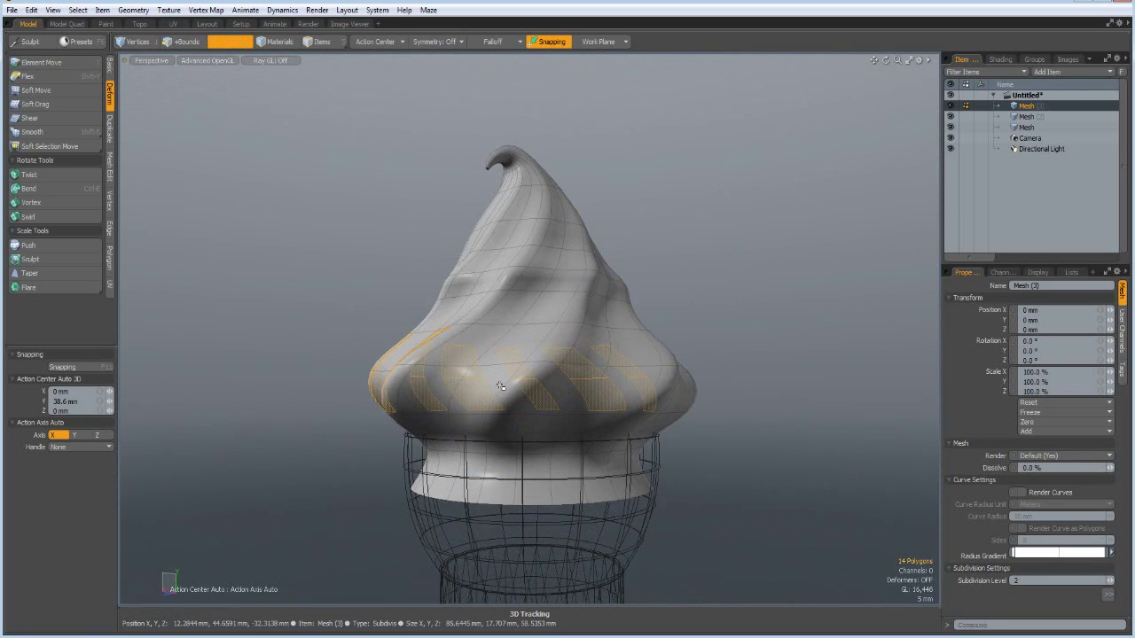
pyautogui.keyDown('shift'); pyautogui.moveTo(443, 387); pyautogui.dragTo(480, 348); pyautogui.keyUp('shift')
pyautogui.keyDown('shift'); pyautogui.moveTo(541, 380); pyautogui.dragTo(561, 351); pyautogui.keyUp('shift')
pyautogui.keyDown('alt'); pyautogui.moveTo(730, 349); pyautogui.dragTo(577, 363); pyautogui.keyUp('alt')
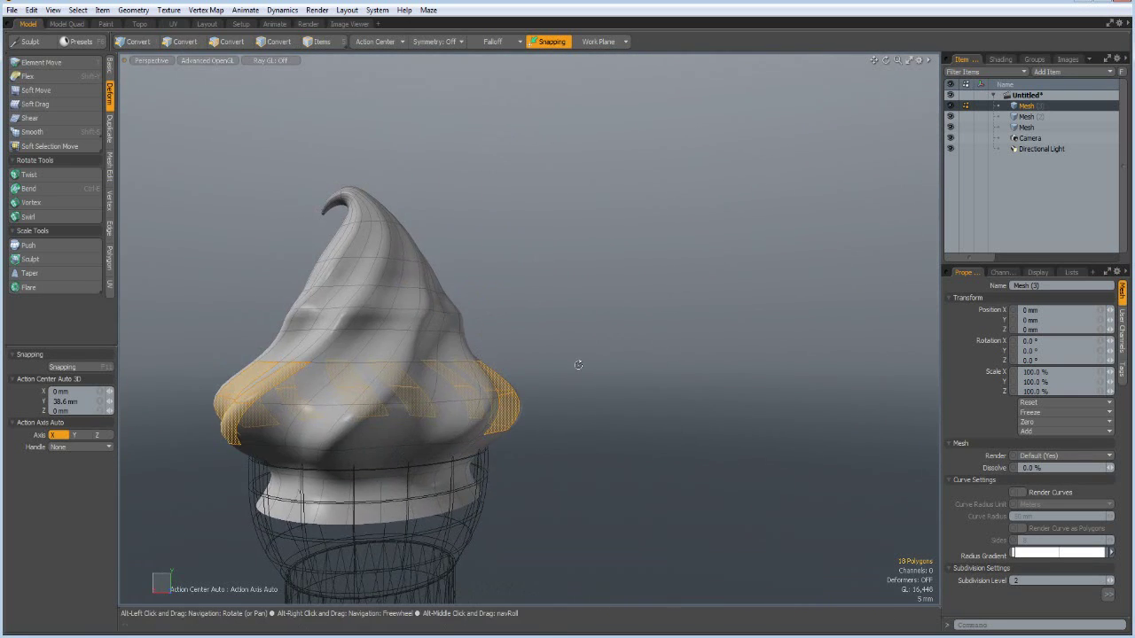
pyautogui.keyDown('shift'); pyautogui.moveTo(312, 427); pyautogui.dragTo(341, 388); pyautogui.keyUp('shift')
pyautogui.keyDown('shift'); pyautogui.moveTo(387, 423); pyautogui.dragTo(408, 393); pyautogui.keyUp('shift')
pyautogui.keyDown('alt'); pyautogui.moveTo(612, 357); pyautogui.dragTo(393, 410); pyautogui.keyUp('alt')
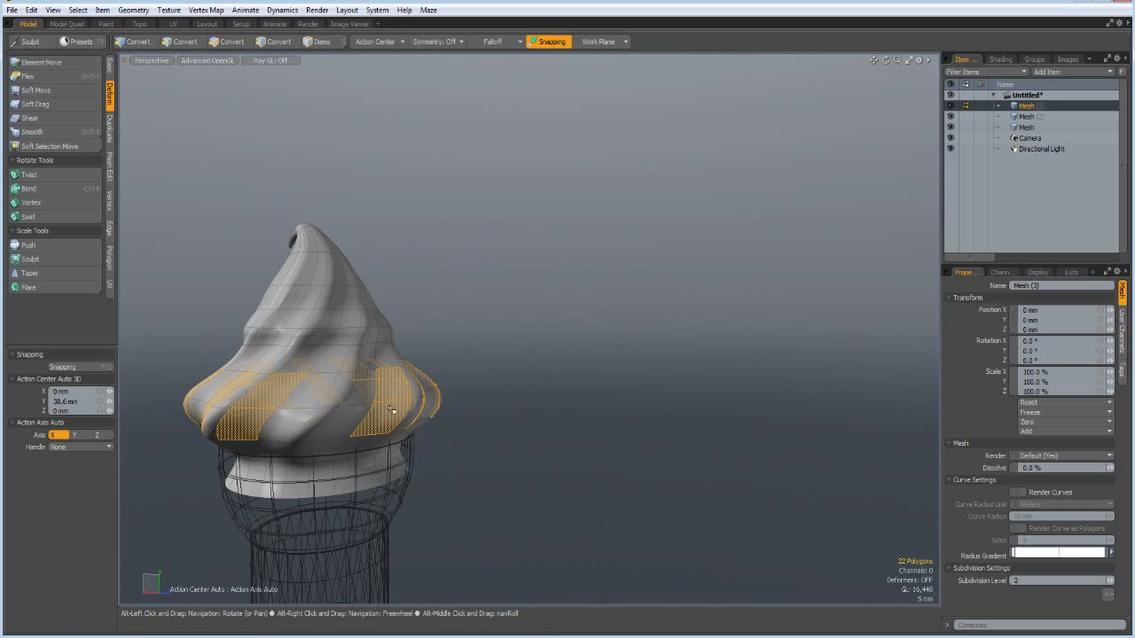
pyautogui.keyDown('shift'); pyautogui.moveTo(312, 428); pyautogui.dragTo(337, 395); pyautogui.keyUp('shift')
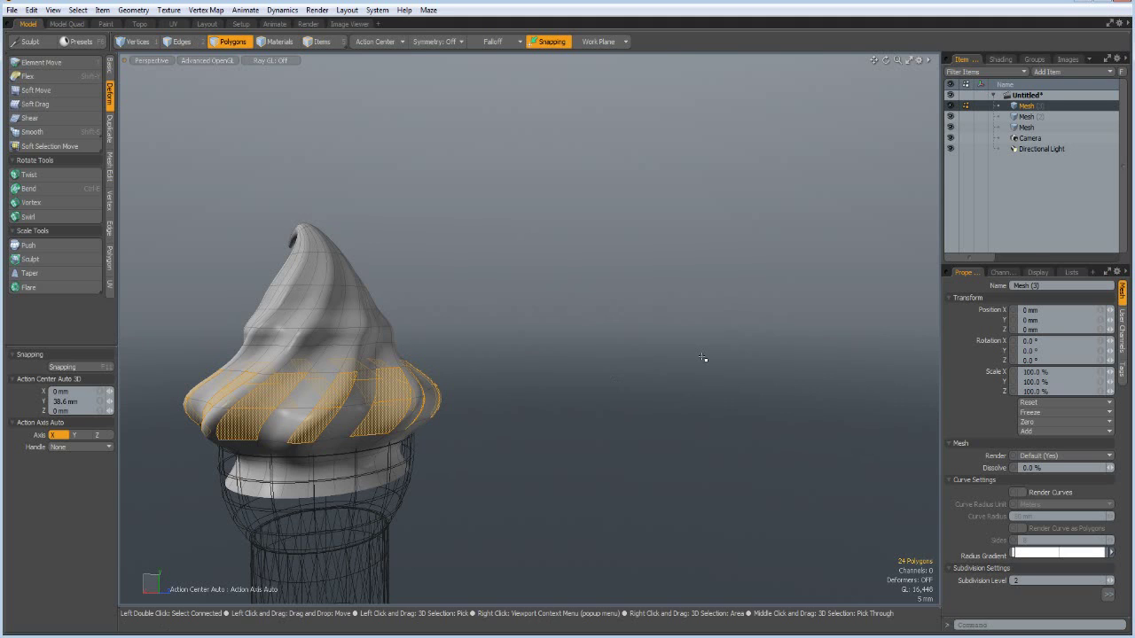
# Extend the polygon selection to full twisted strips along the ice-cream top and assign them a material named Red.
pyautogui.press('l')
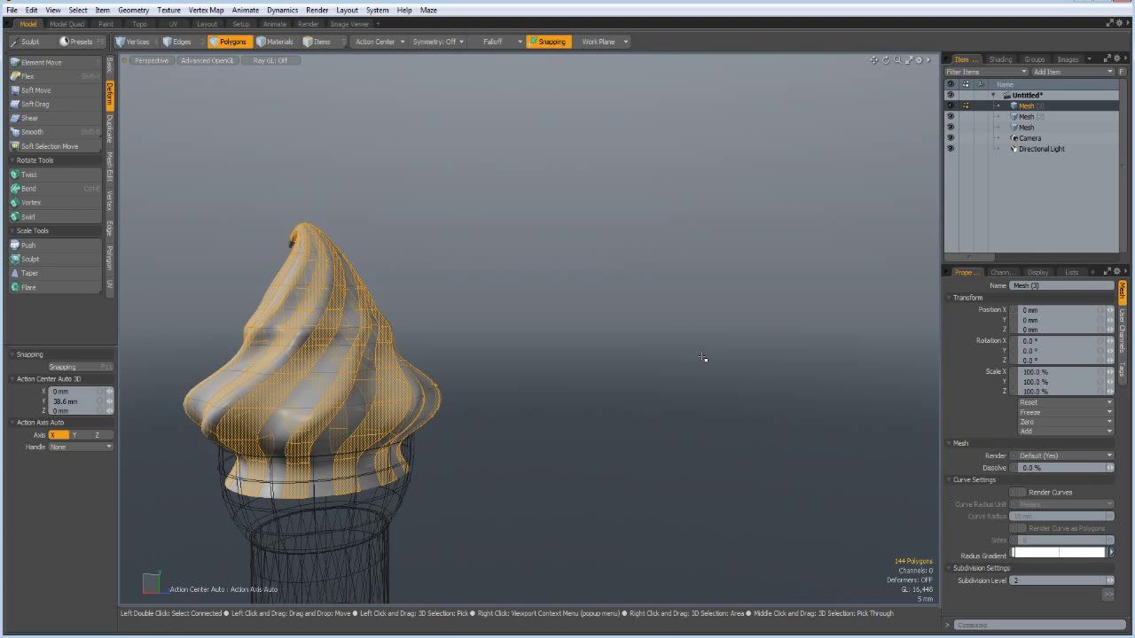
pyautogui.press('m')
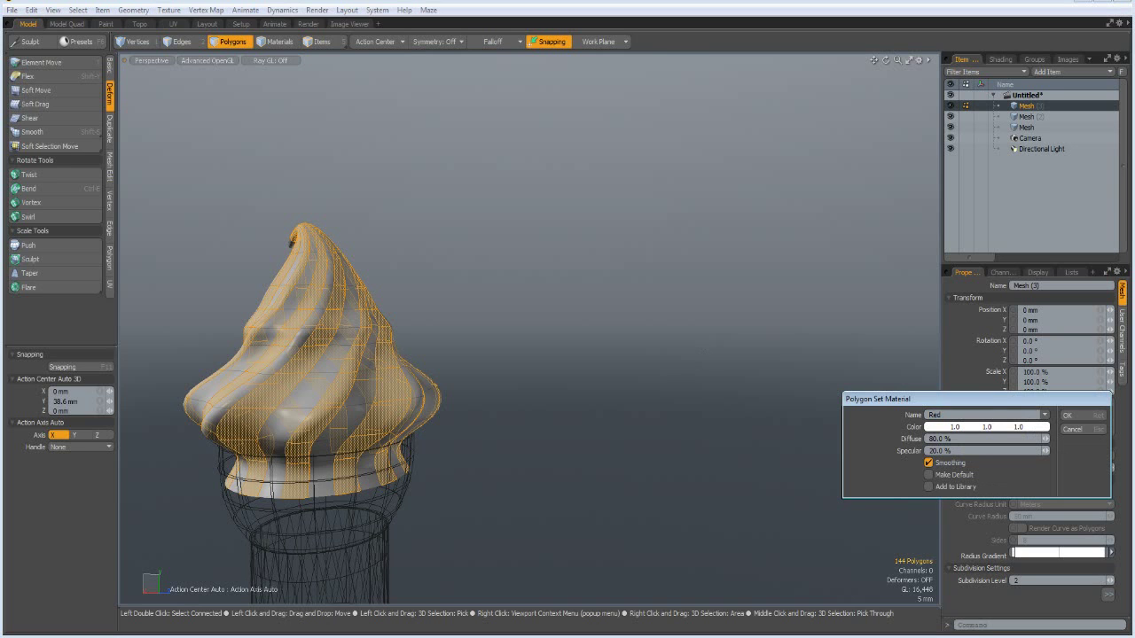
pyautogui.press('Return')
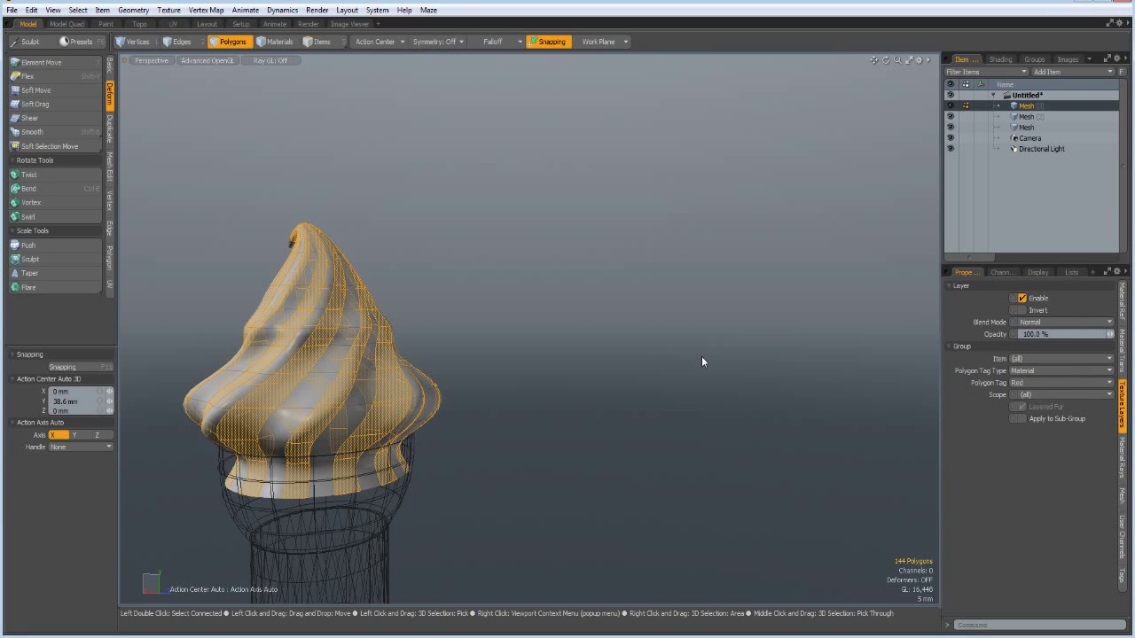
# Hide the red strips, assign a material named White to the remaining strips, and unhide everything.
pyautogui.press('h')
pyautogui.press('m')
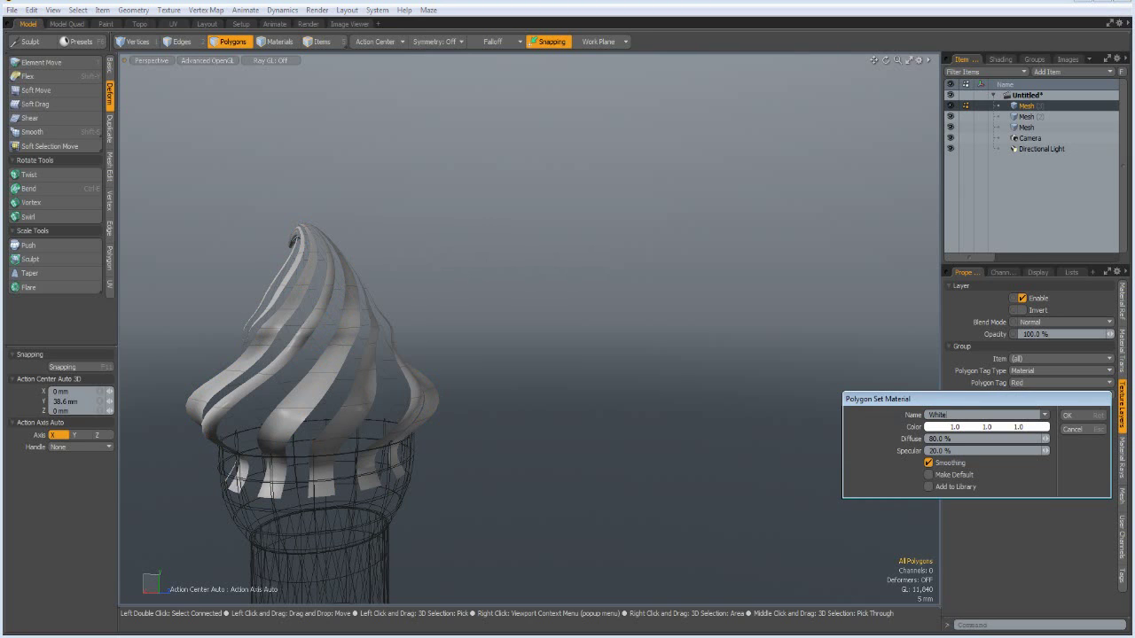
pyautogui.press('Return')
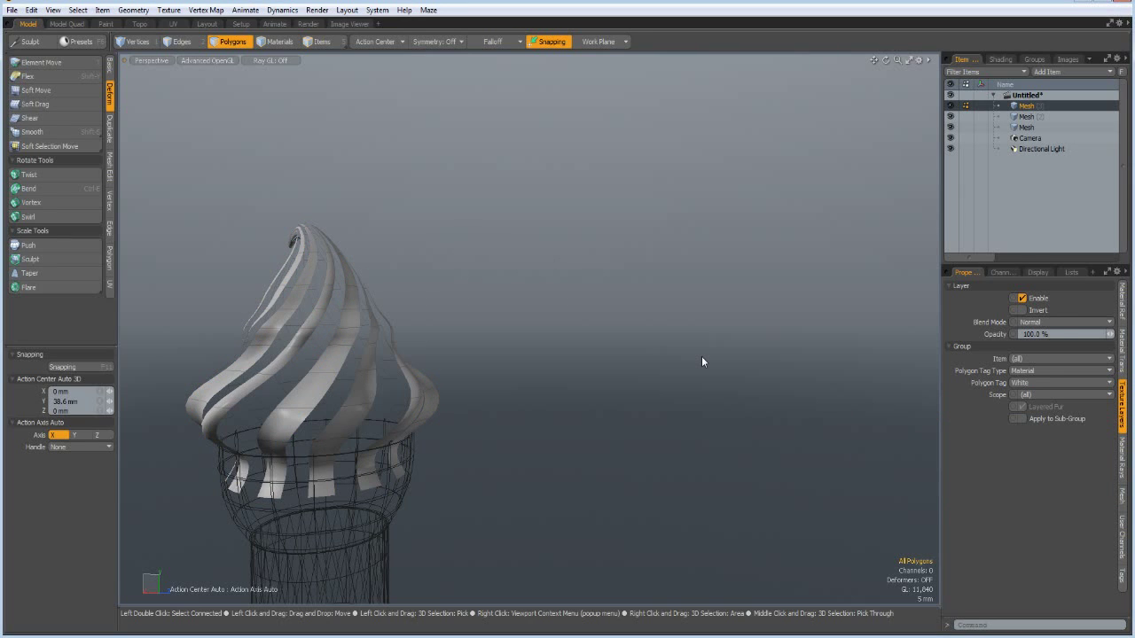
pyautogui.press('u')
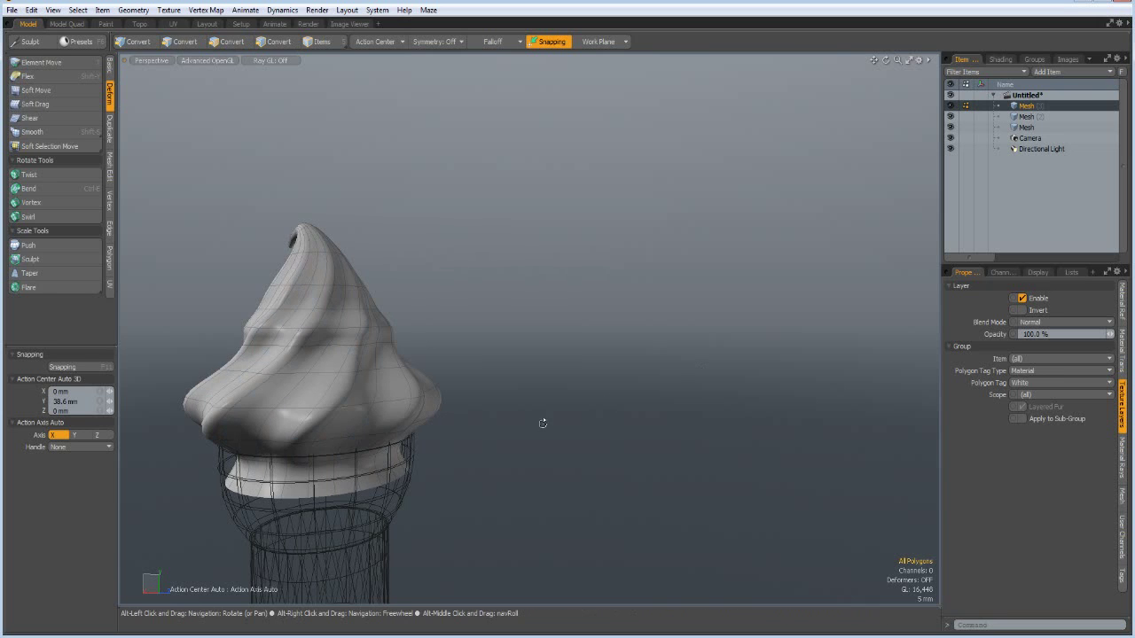
# Add a plane as a new mesh item and move it down 36.2 mm to the cup's base.
pyautogui.keyDown('alt'); pyautogui.moveTo(540, 423); pyautogui.dragTo(639, 337); pyautogui.keyUp('alt')
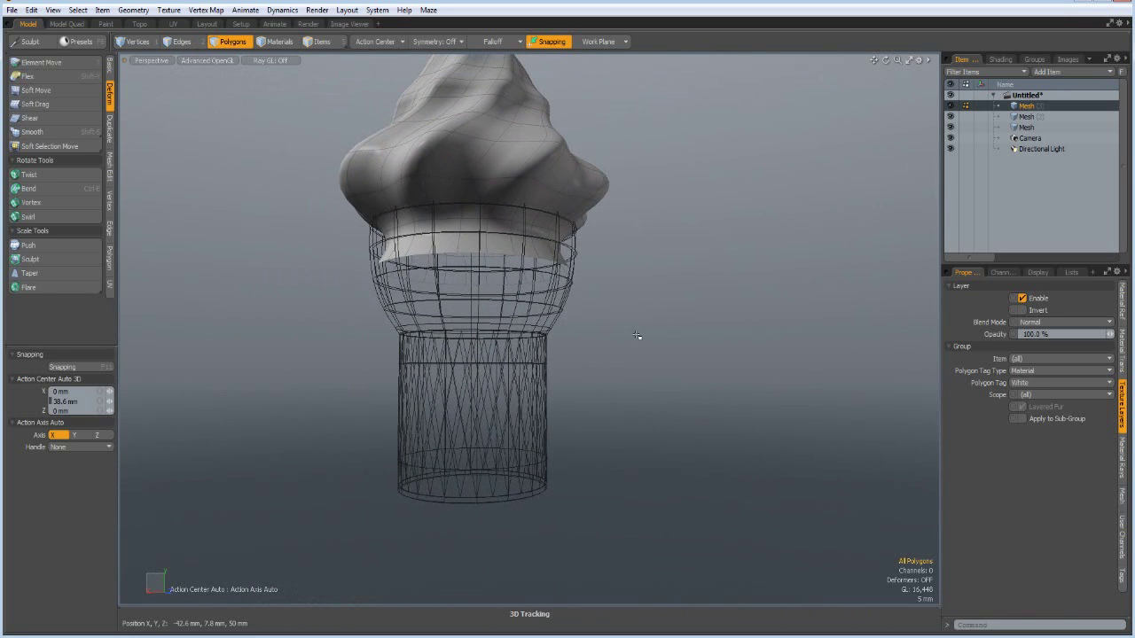
pyautogui.click(111, 68)
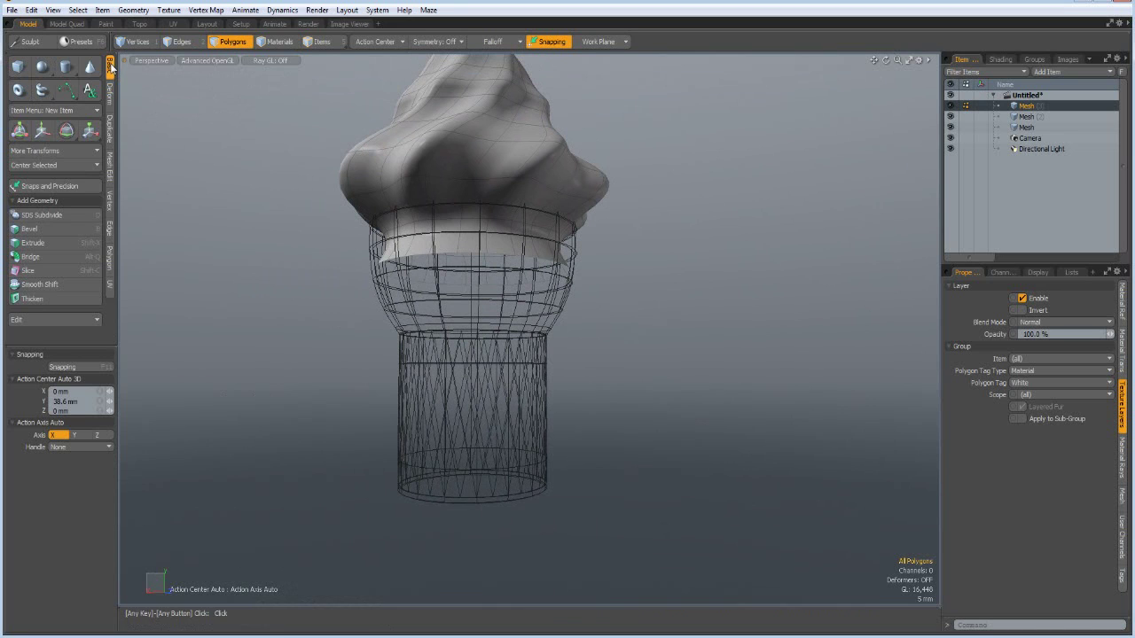
pyautogui.click(43, 92)
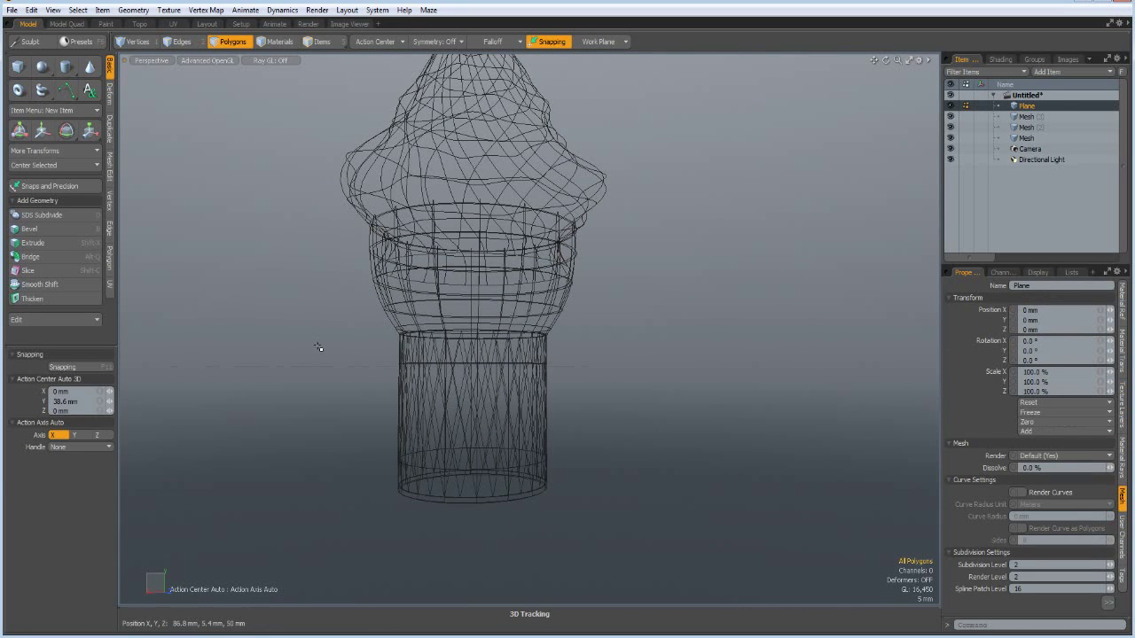
pyautogui.press('w')
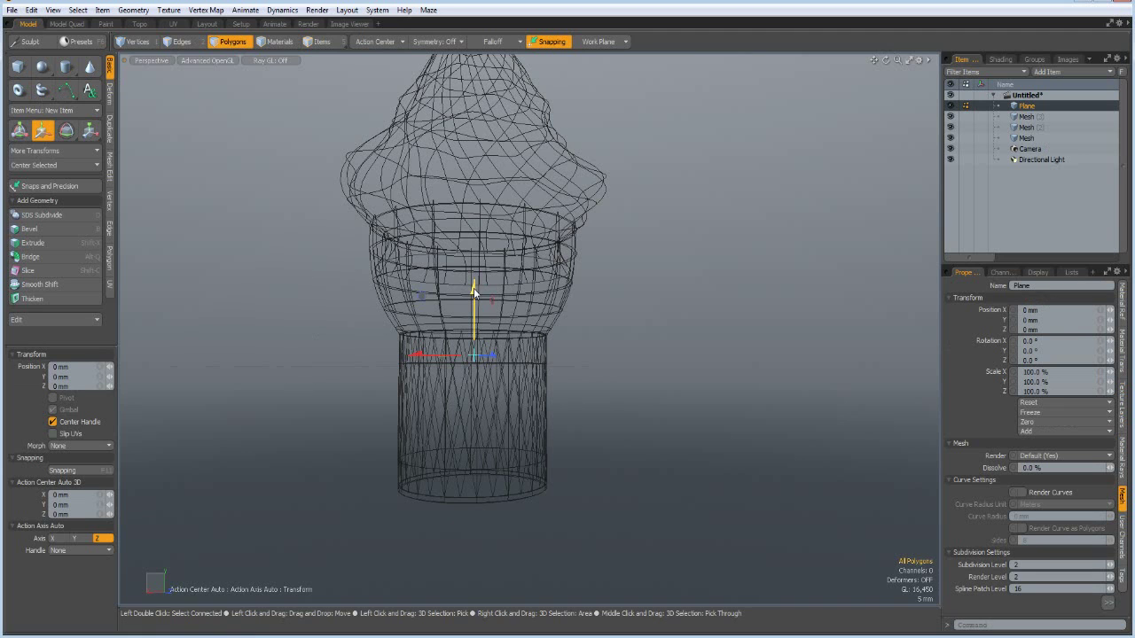
pyautogui.press('KP_2')
pyautogui.moveTo(544, 299); pyautogui.dragTo(544, 431)
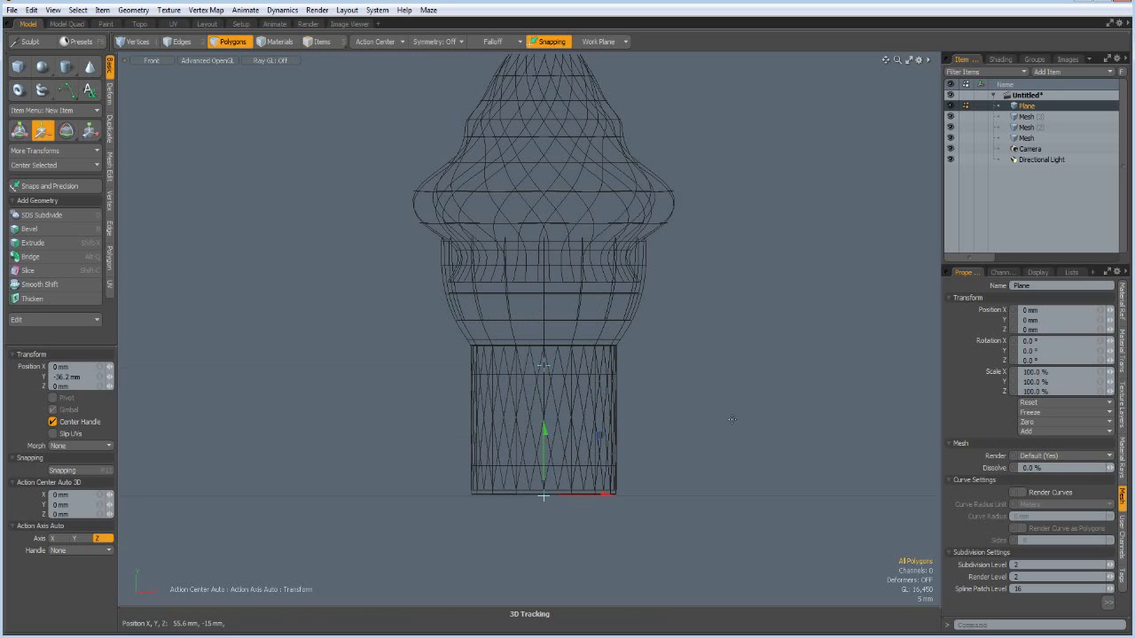
# Assign the plane a material named Plane and scale it to 10000% on all three axes.
pyautogui.press('m')
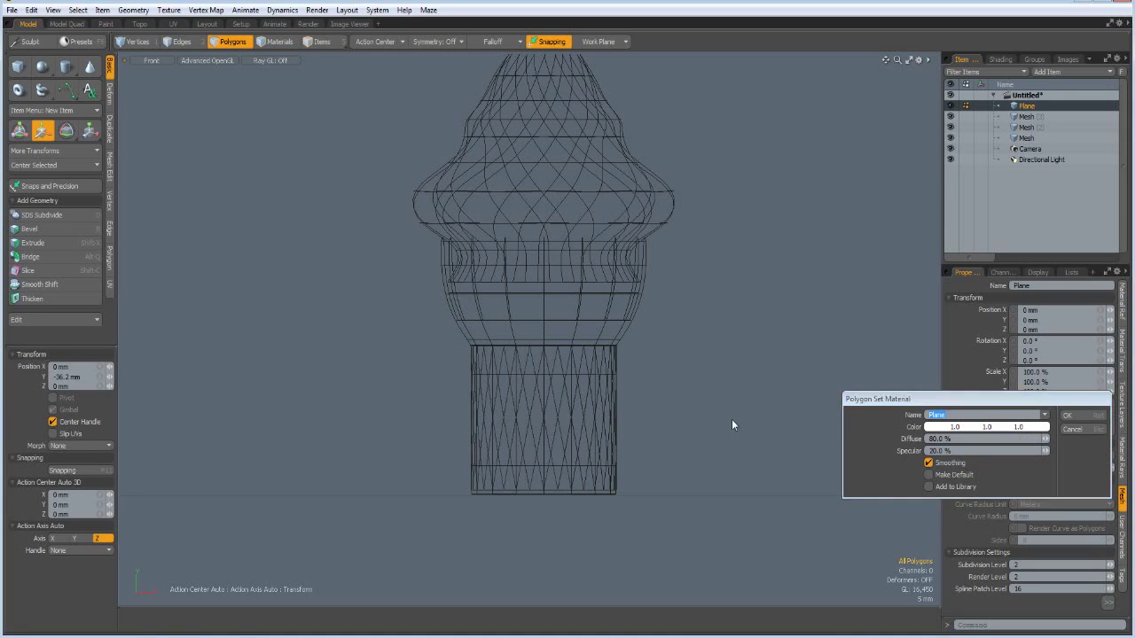
pyautogui.press('Return')
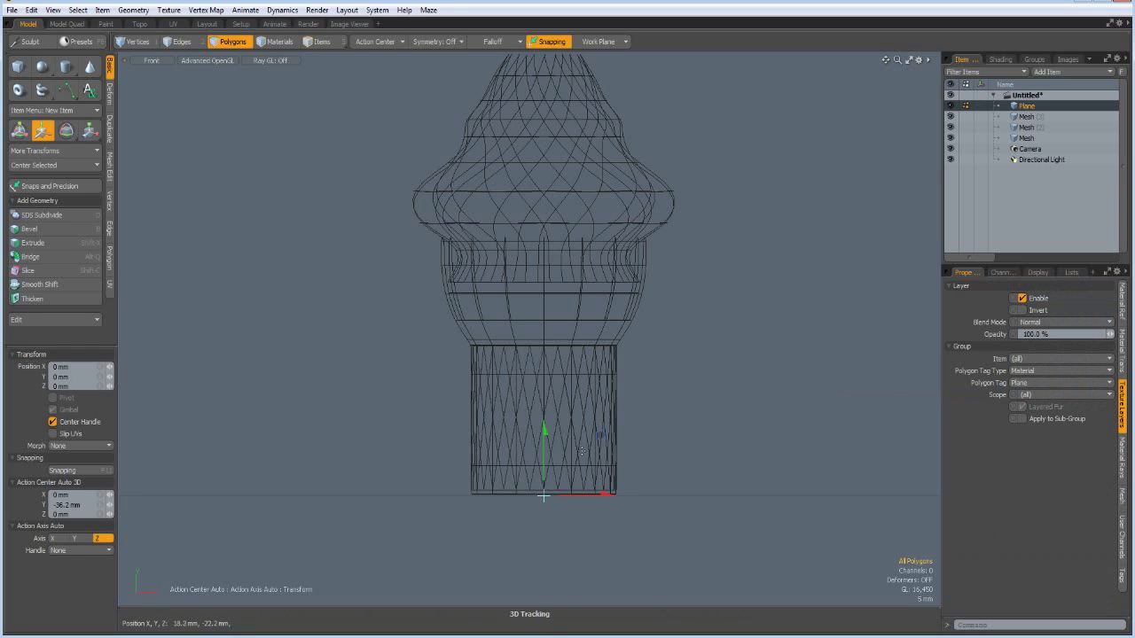
pyautogui.click(271, 429)
pyautogui.press('r')
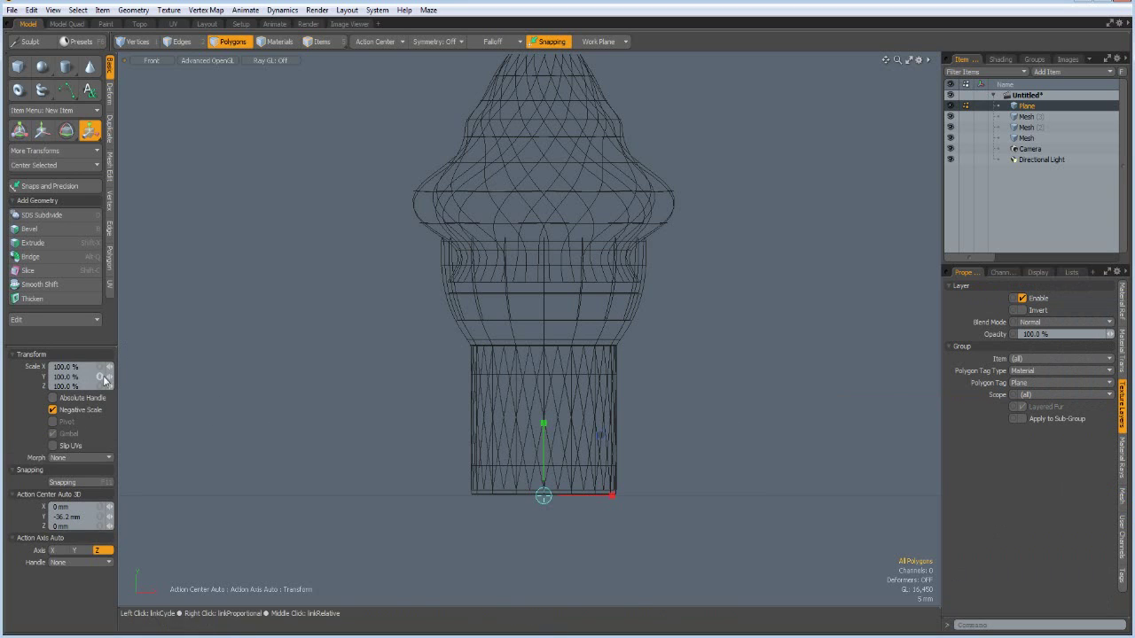
pyautogui.click(100, 367)
pyautogui.press('Return')
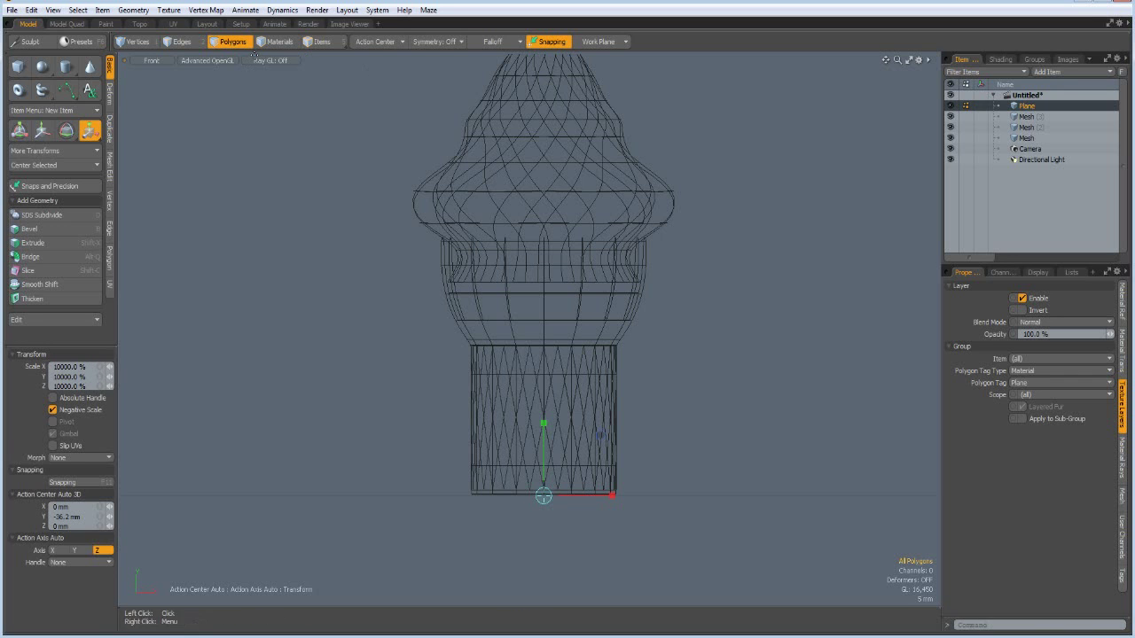
# Switch to the render preview and adjust the camera so the whole ice-cream cone and its shadow are framed.
pyautogui.click(308, 24)
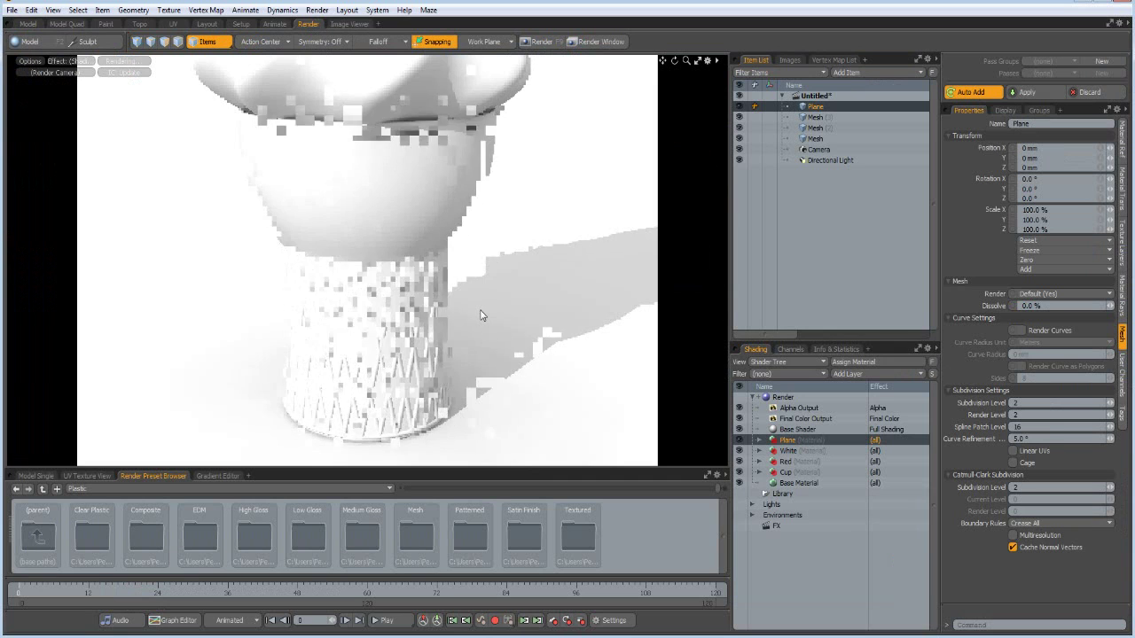
pyautogui.keyDown('alt'); pyautogui.keyDown('shift'); pyautogui.moveTo(450, 281); pyautogui.dragTo(451, 288); pyautogui.keyUp('shift'); pyautogui.keyUp('alt')
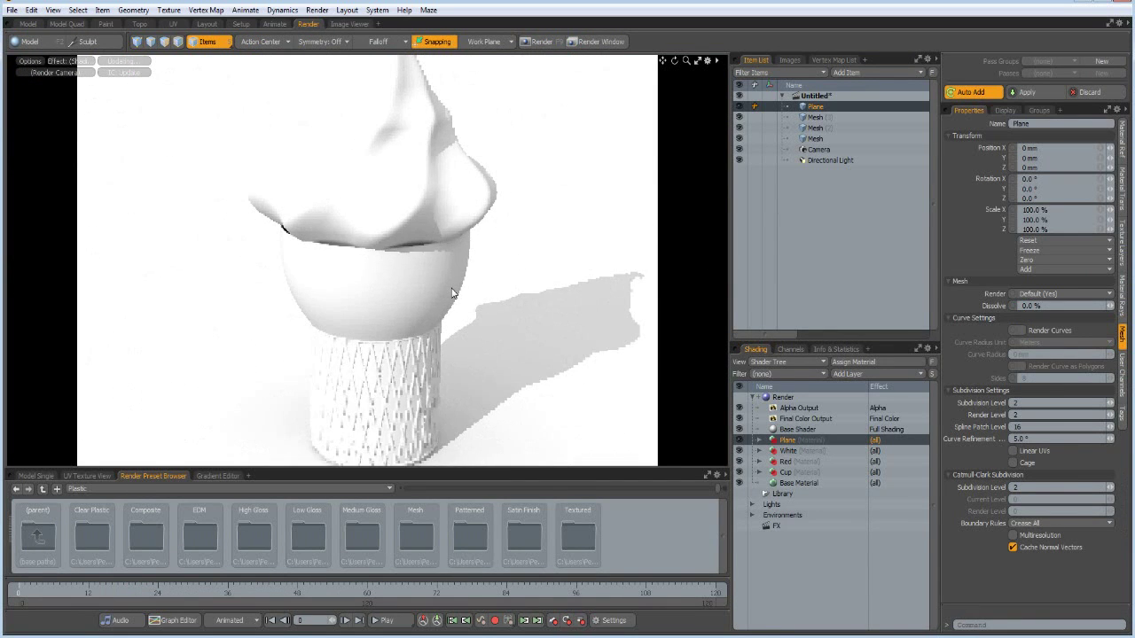
pyautogui.scroll(-2, 450, 292)
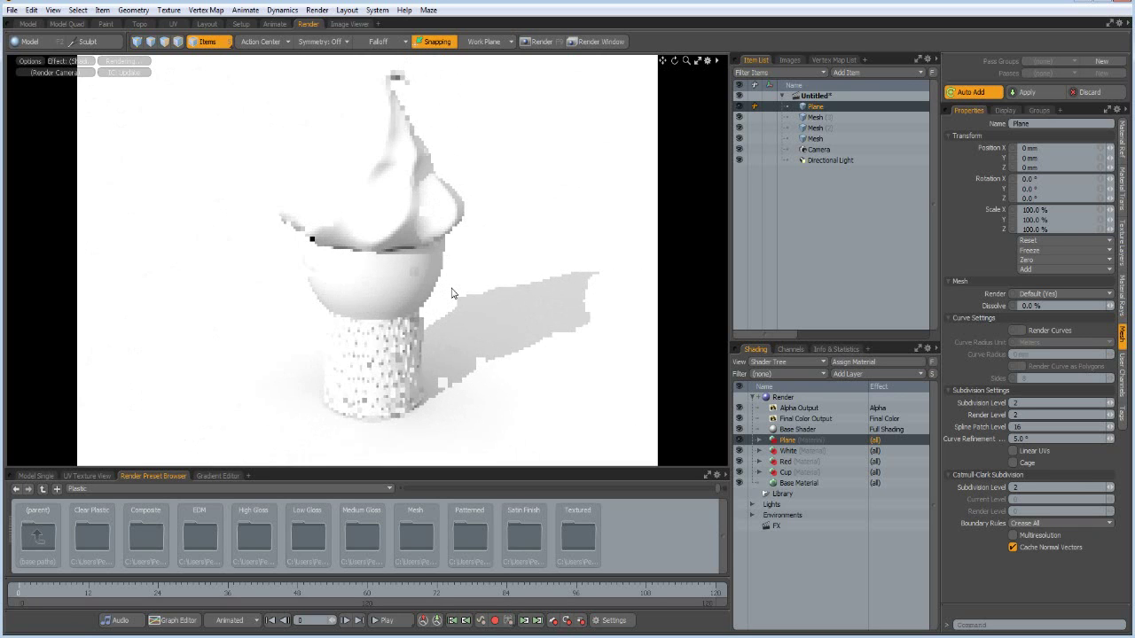
pyautogui.scroll(3, 452, 295)
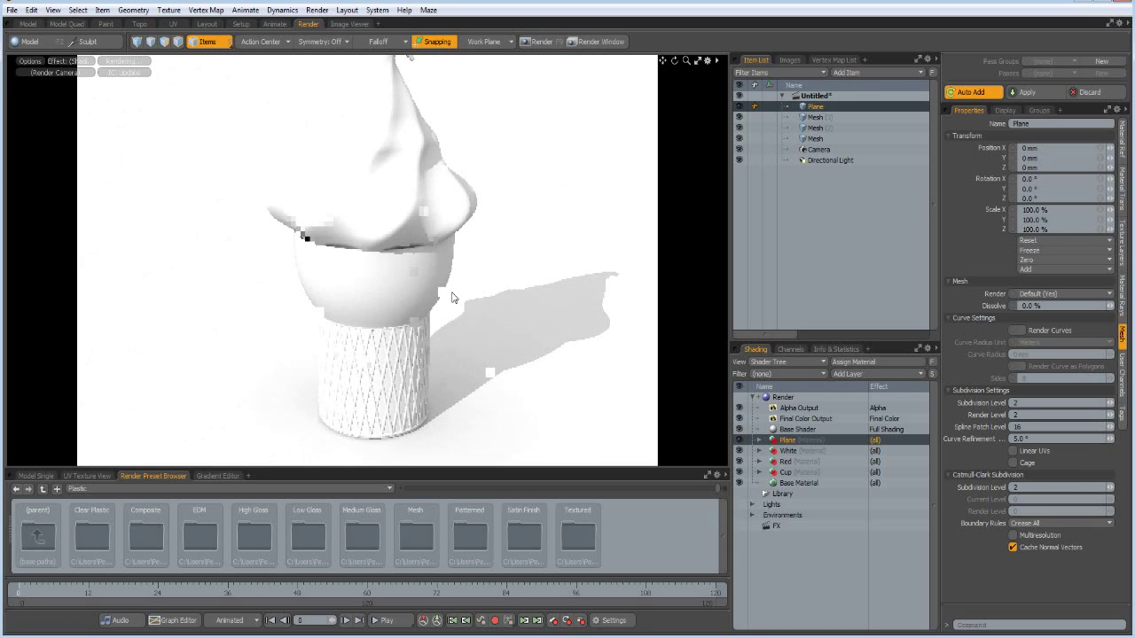
pyautogui.scroll(-2, 452, 297)
pyautogui.moveTo(443, 304)
pyautogui.keyDown('alt'); pyautogui.keyDown('shift'); pyautogui.mouseDown()
pyautogui.moveTo(428, 310)
pyautogui.moveTo(440, 288)
pyautogui.moveTo(437, 301)
pyautogui.mouseUp(); pyautogui.keyUp('shift'); pyautogui.keyUp('alt')
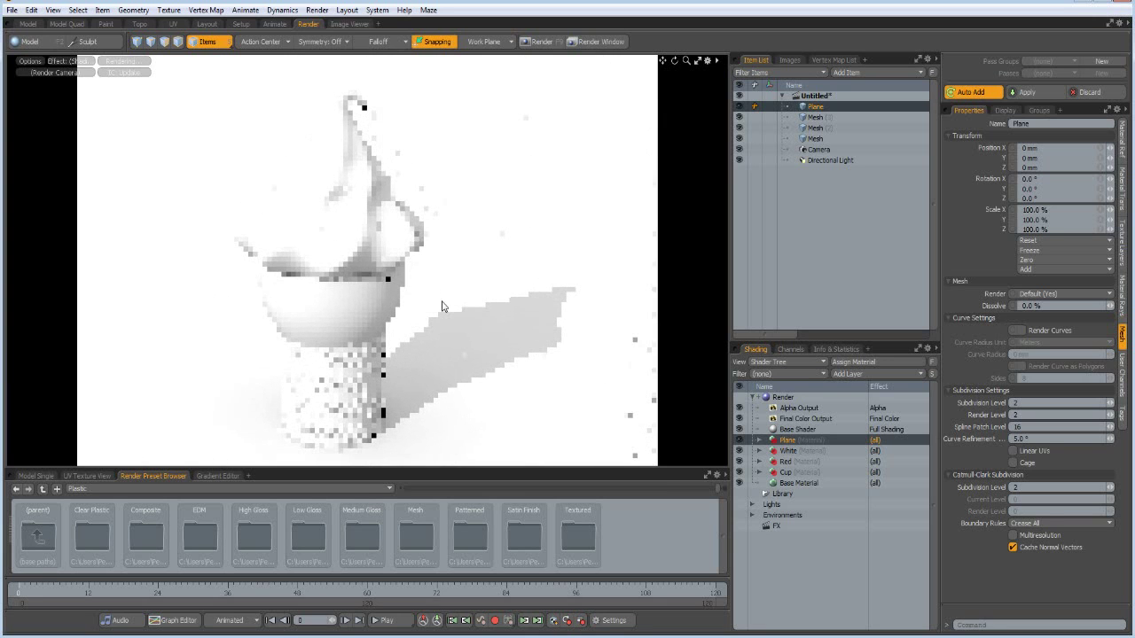
# Set the render frame width and height to 888 pixels each.
pyautogui.click(783, 397)
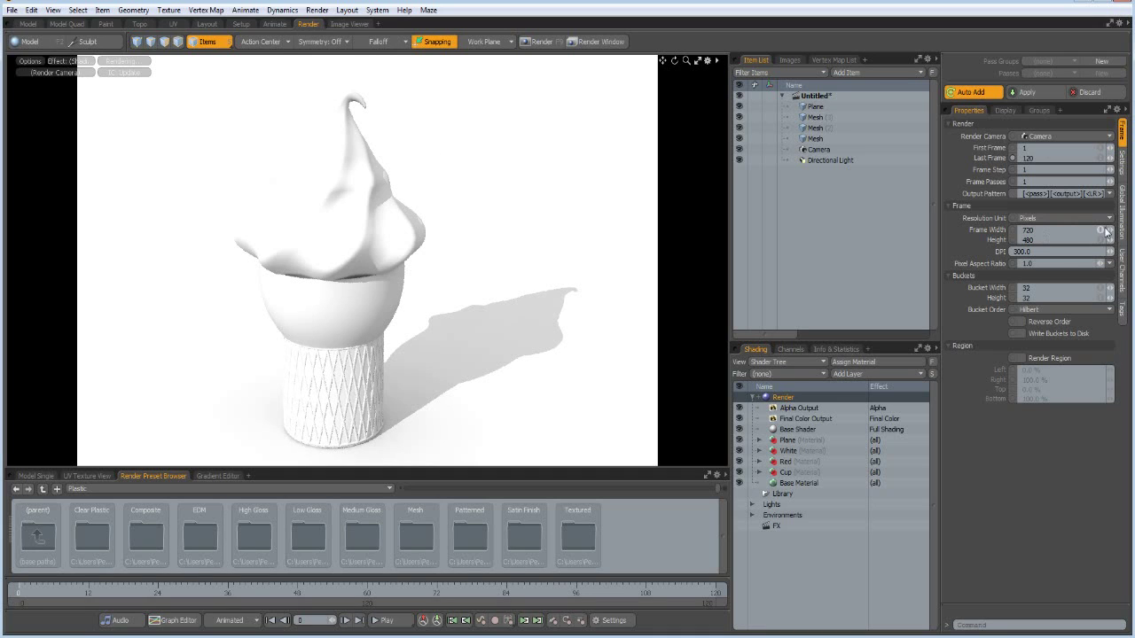
pyautogui.click(1103, 232)
pyautogui.press('Tab')
pyautogui.write('888')
pyautogui.press('Return')
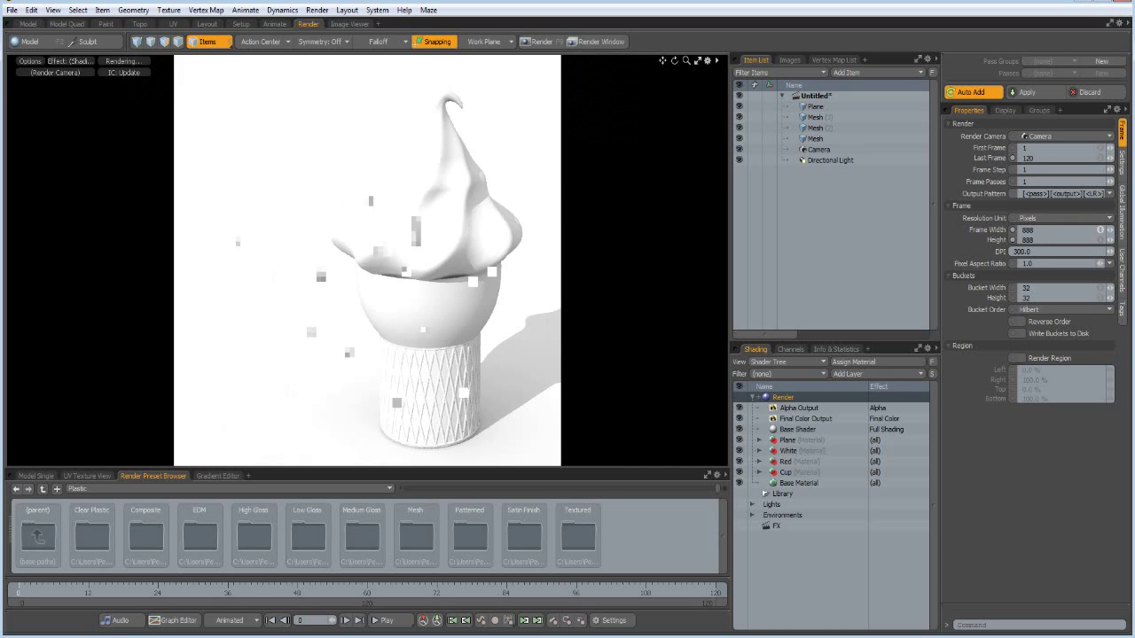
# Set the Plane material's diffuse color to light blue (0.69, 0.86, 1.0).
pyautogui.click(759, 440)
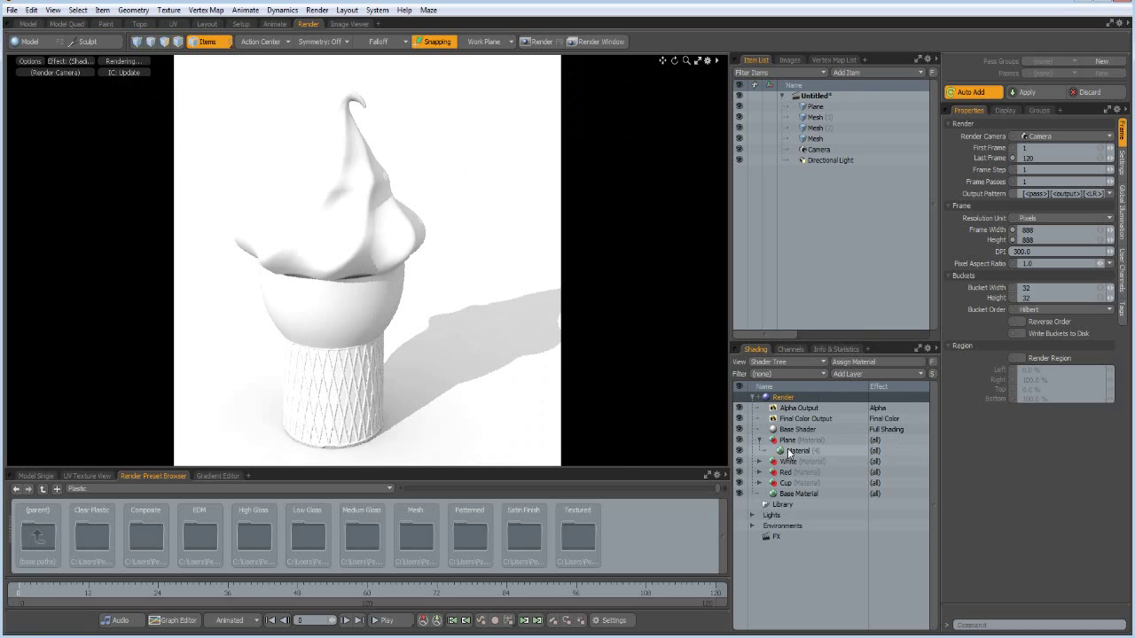
pyautogui.click(789, 451)
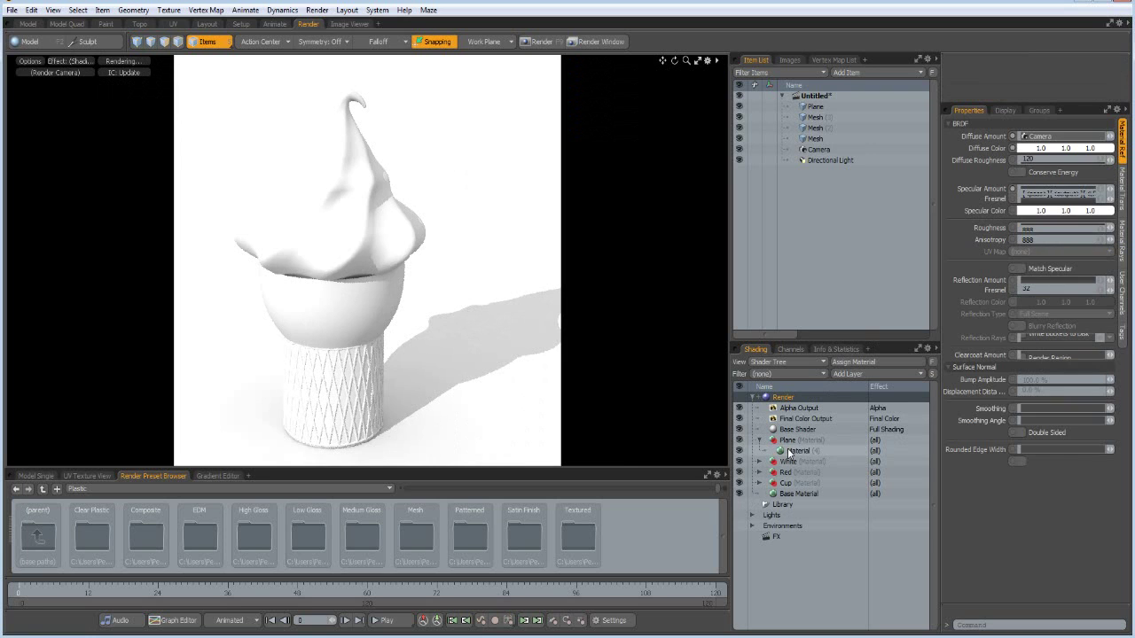
pyautogui.click(1052, 150)
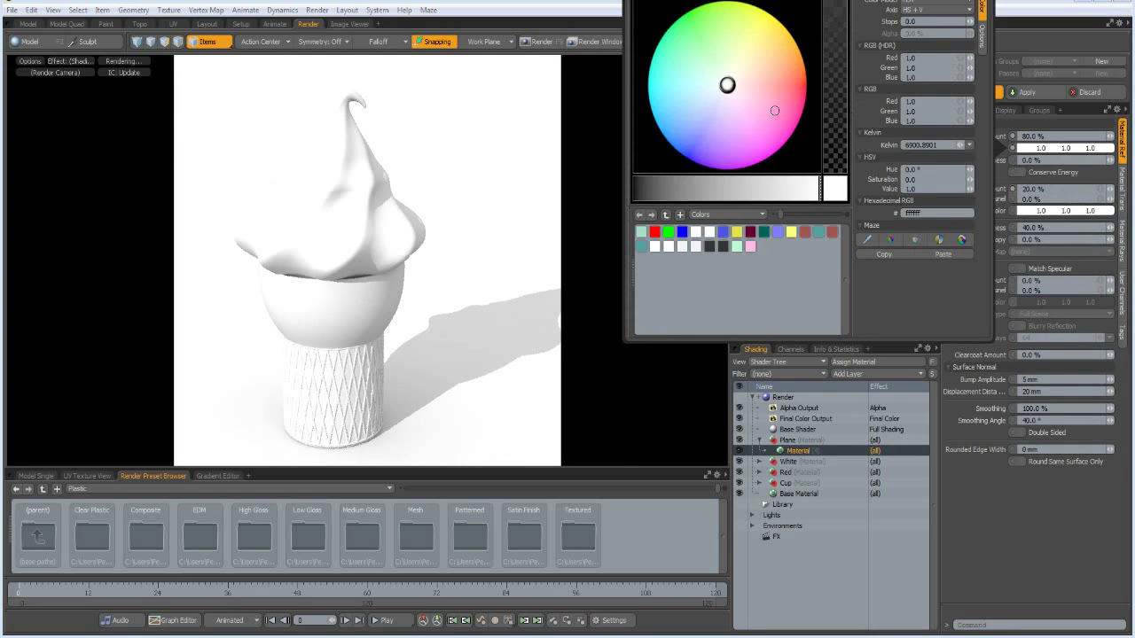
pyautogui.click(707, 95)
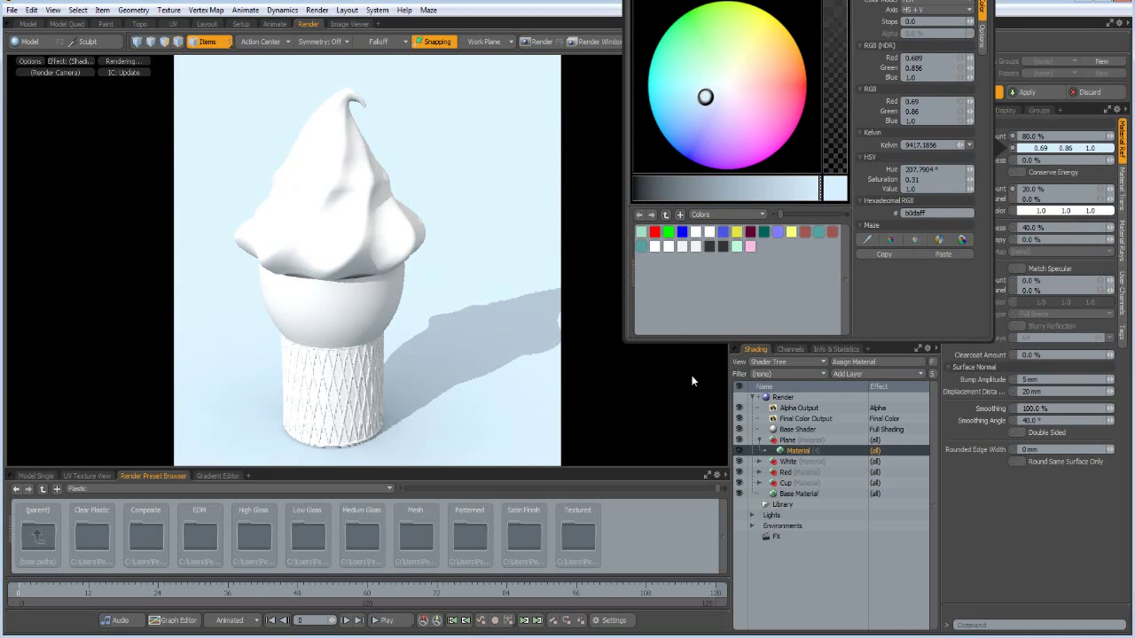
pyautogui.click(691, 380)
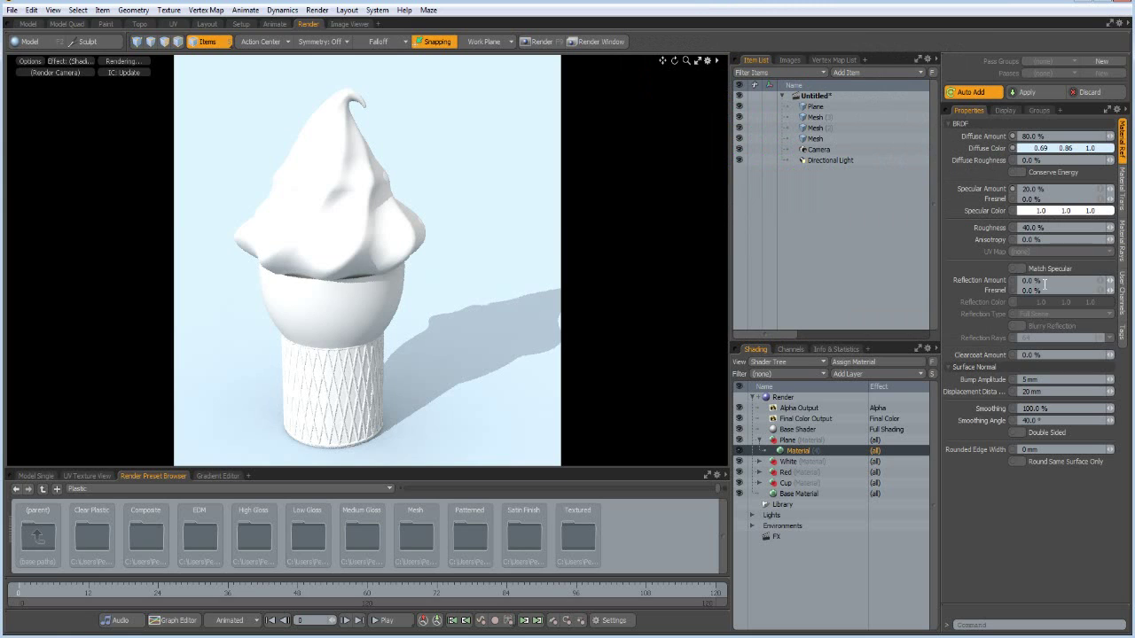
# Give the Plane material a reflection amount of 25% with a reflection Fresnel of 50%.
pyautogui.write('25')
pyautogui.press('Tab')
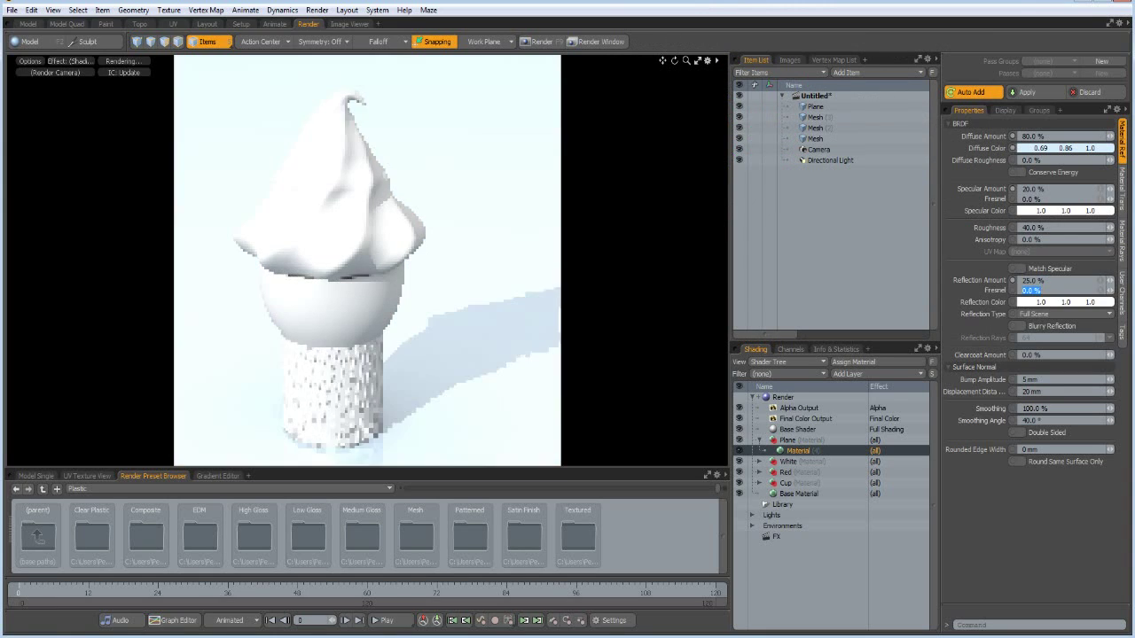
pyautogui.write('50')
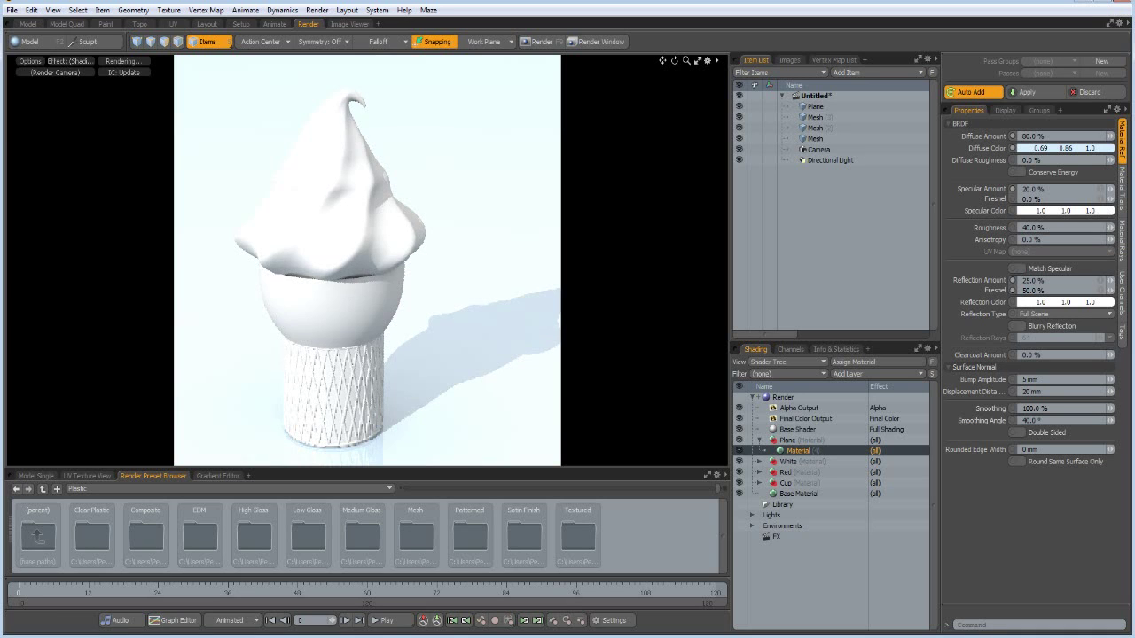
pyautogui.press('Return')
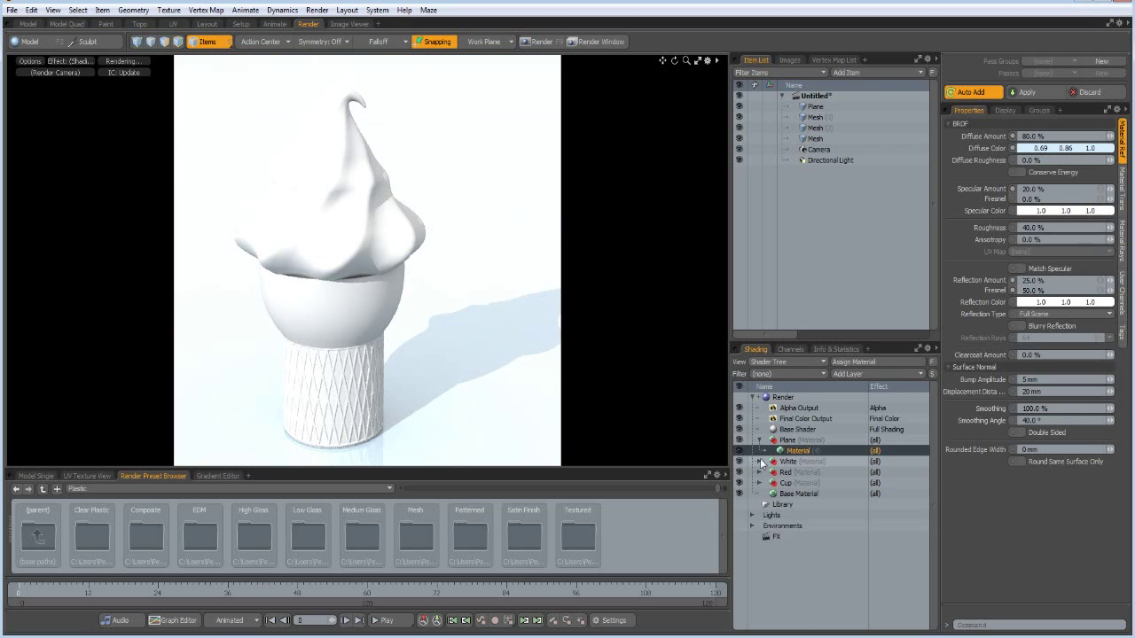
# Set the White material's specular amount to 100%.
pyautogui.click(760, 462)
pyautogui.click(793, 472)
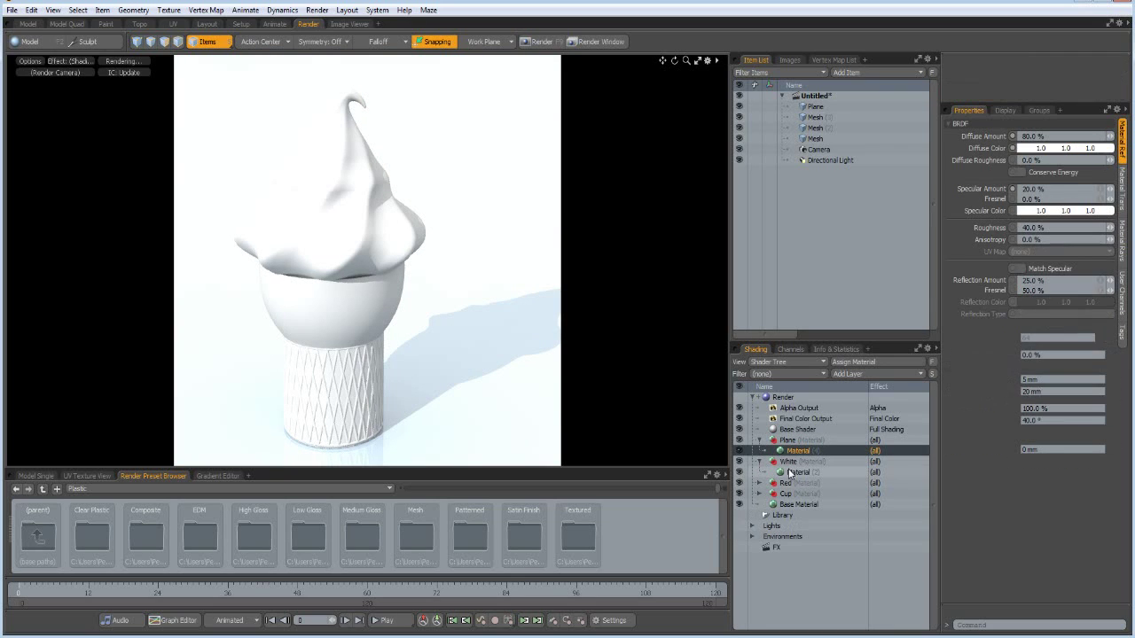
pyautogui.click(1054, 188)
pyautogui.write('100')
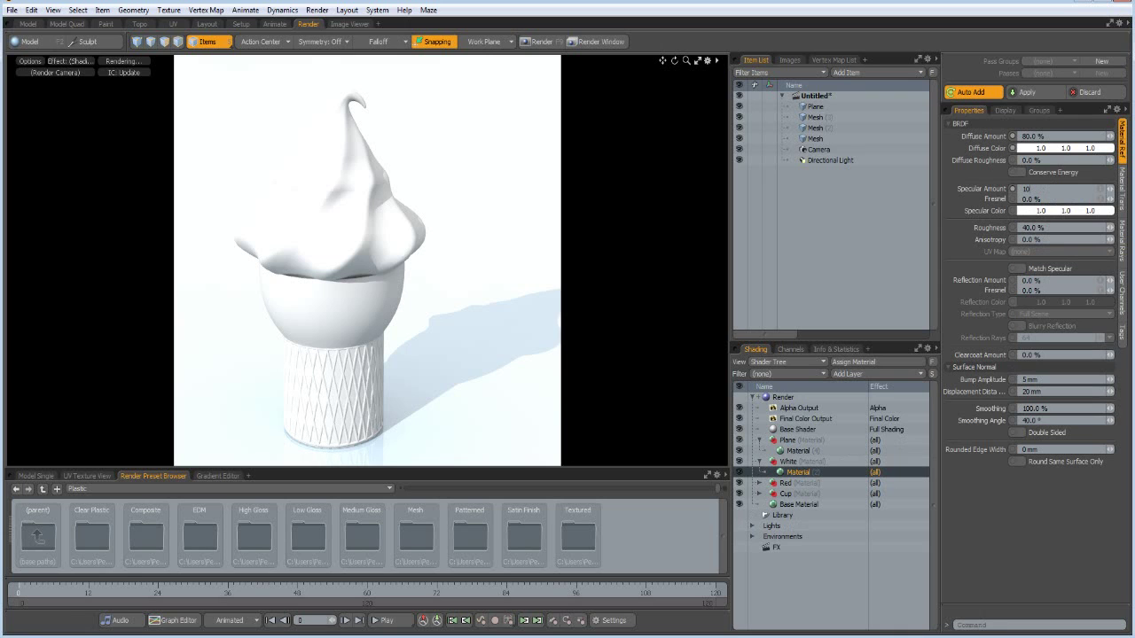
pyautogui.press('Return')
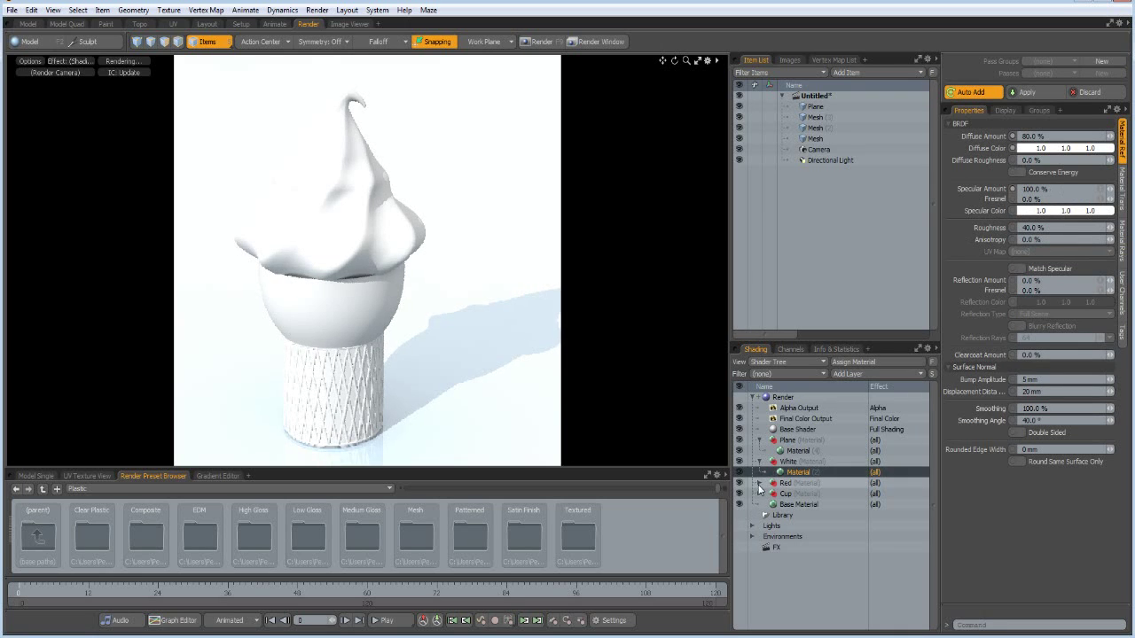
# Set the Red material's specular color to pink (1.0, 0.34, 0.43).
pyautogui.click(760, 483)
pyautogui.click(783, 494)
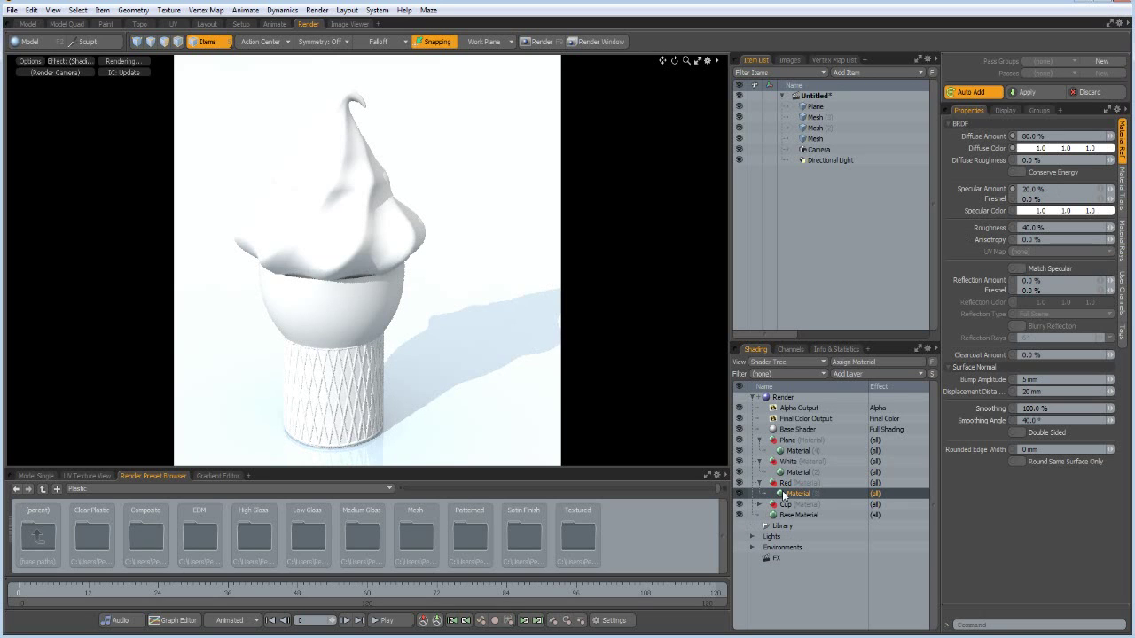
pyautogui.click(1054, 213)
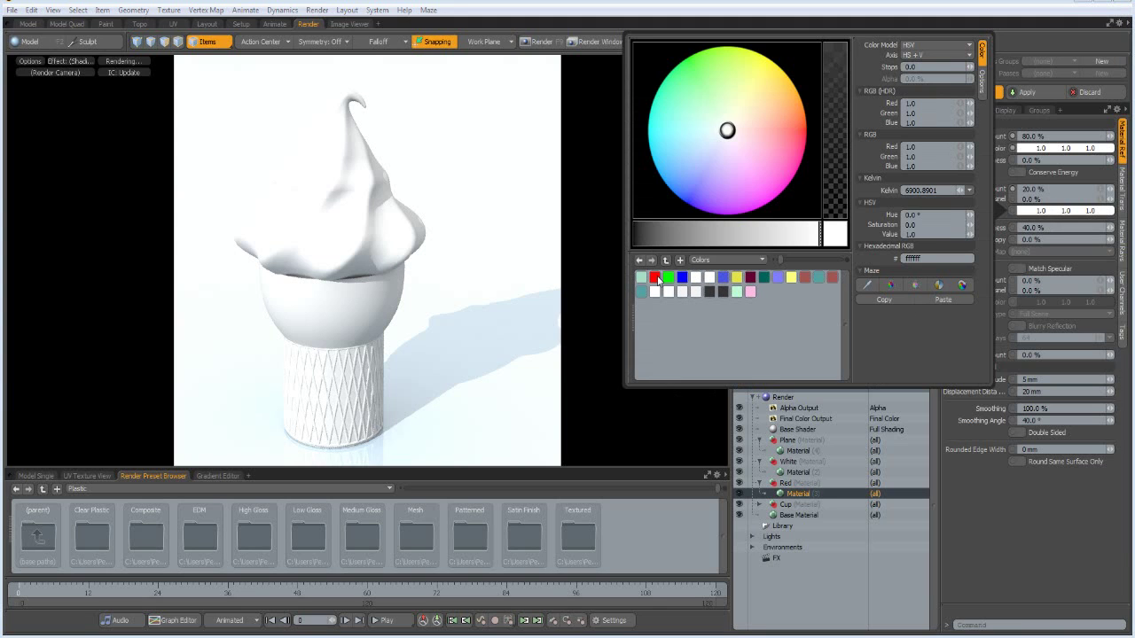
pyautogui.click(656, 278)
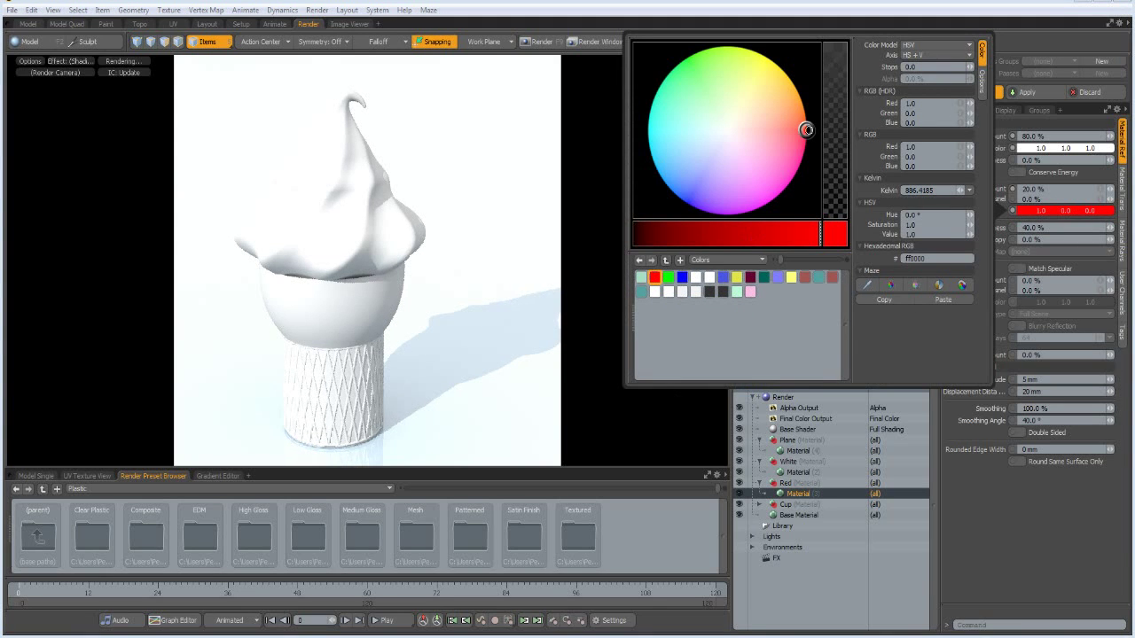
pyautogui.moveTo(806, 129); pyautogui.dragTo(779, 139)
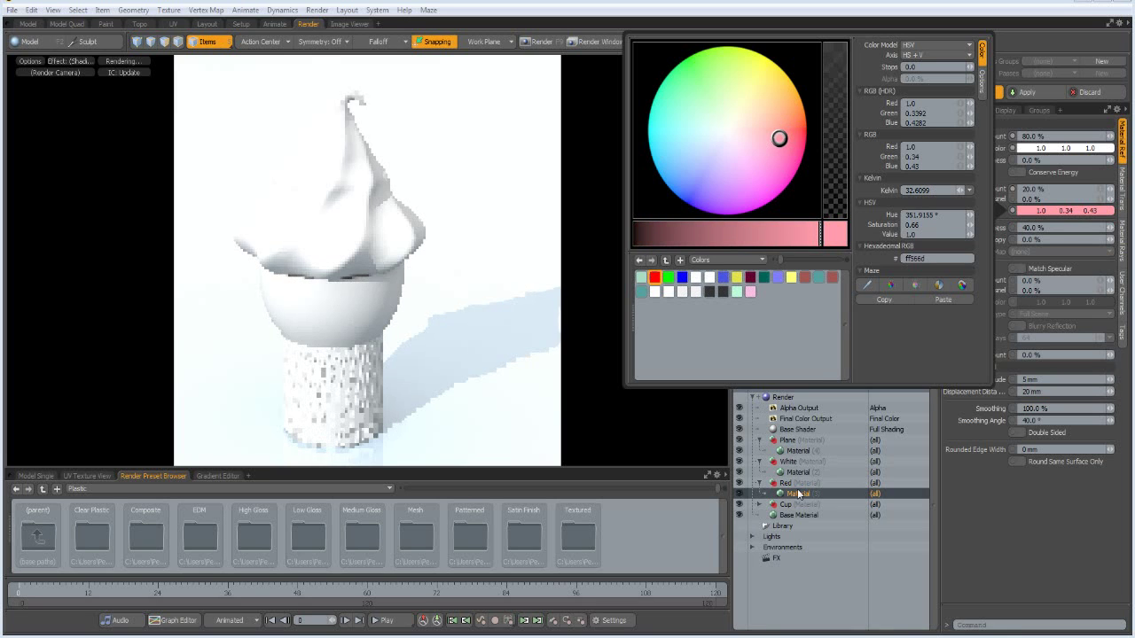
pyautogui.click(1053, 149)
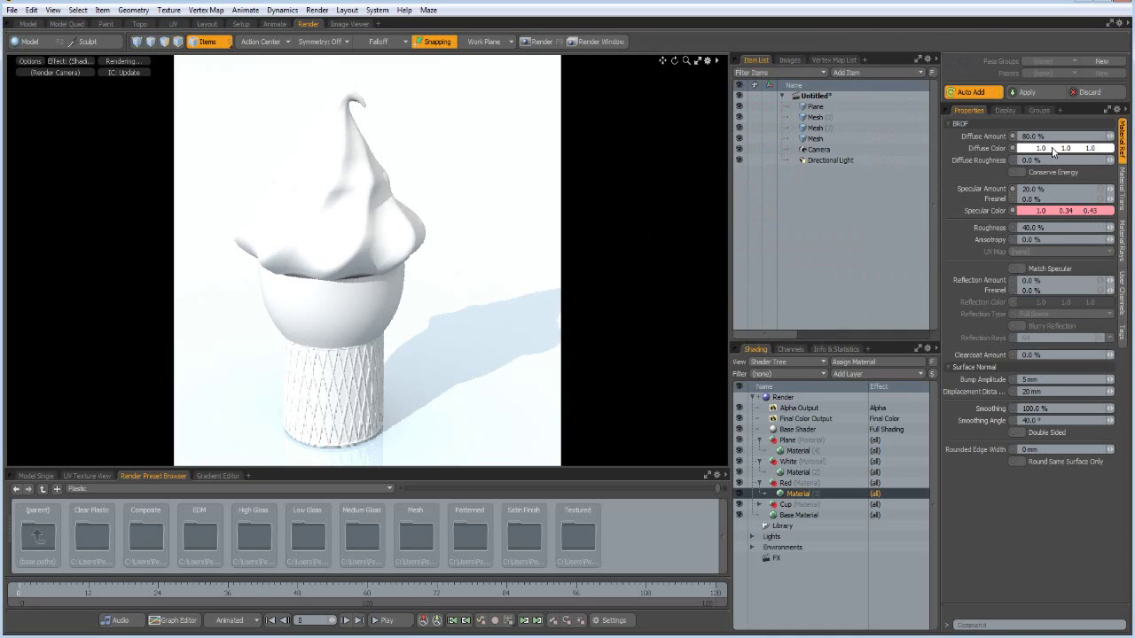
# Set the Red material's diffuse color to a pinkish red (1.0, 0.2, 0.26) and its specular amount to 100%.
pyautogui.click(1054, 151)
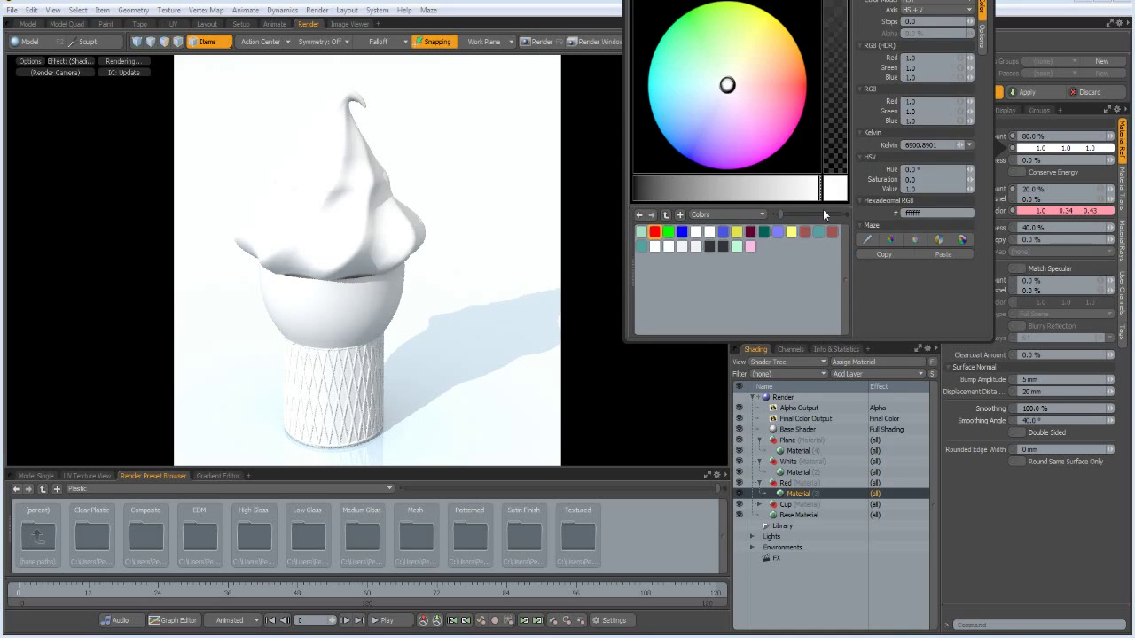
pyautogui.click(790, 91)
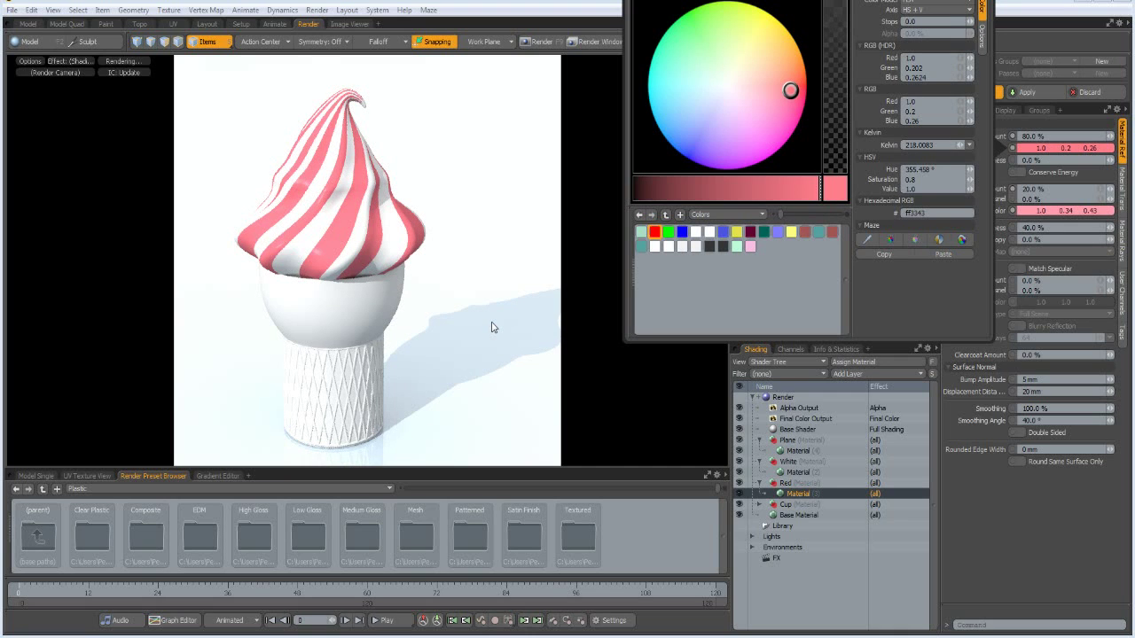
pyautogui.click(693, 413)
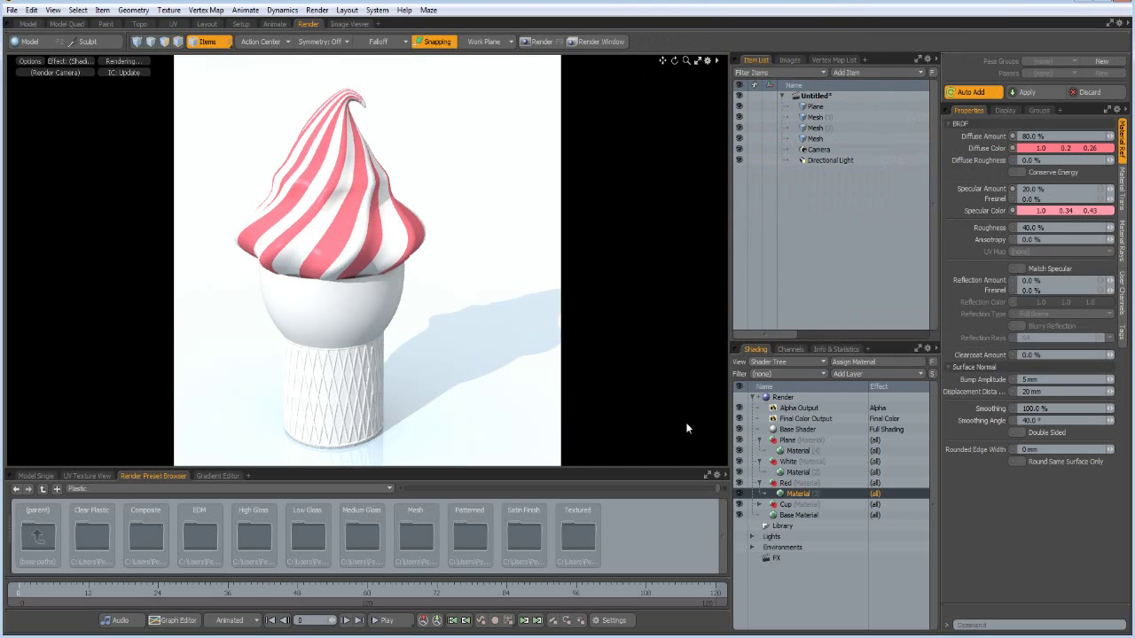
pyautogui.click(1048, 189)
pyautogui.write('10')
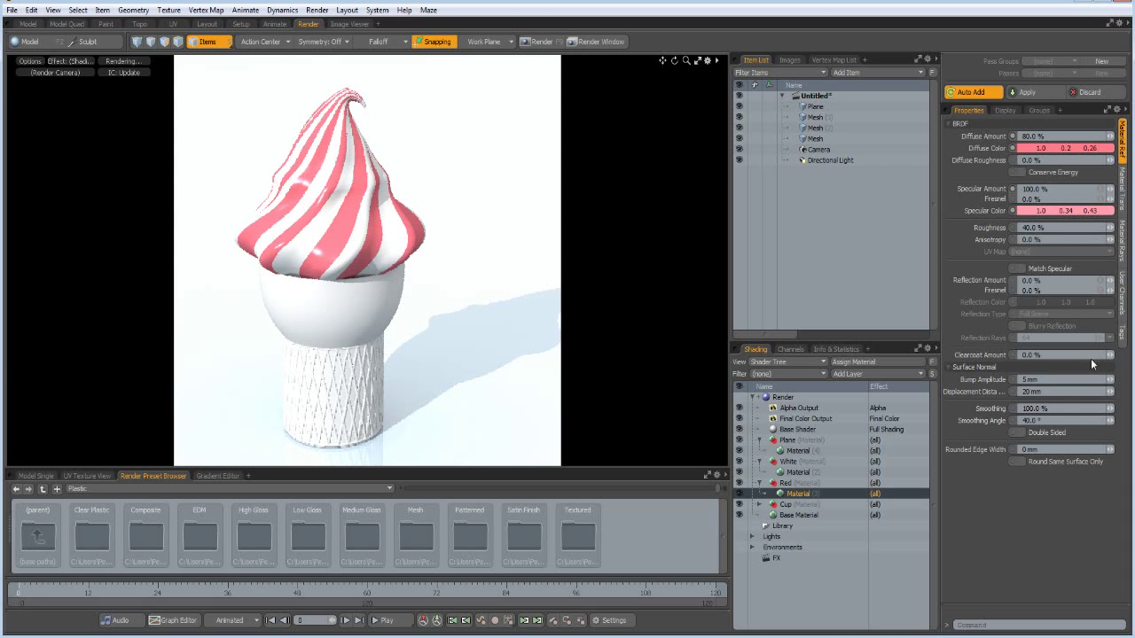
# Set the Cup material's diffuse color to a light waffle orange (1.0, 0.72, 0.46).
pyautogui.click(759, 504)
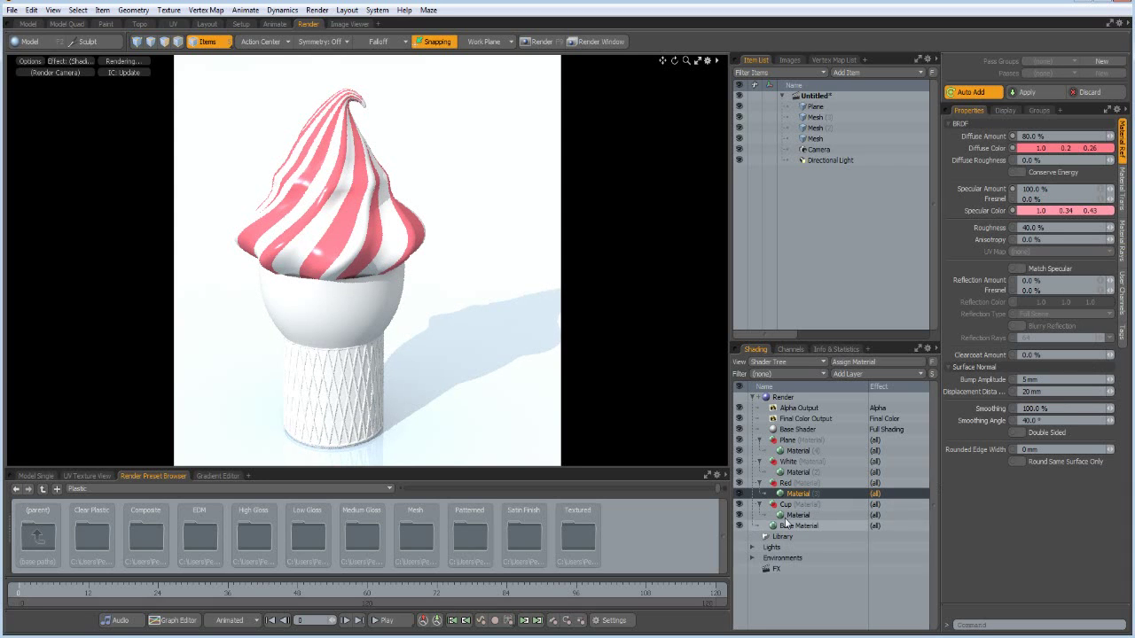
pyautogui.click(784, 516)
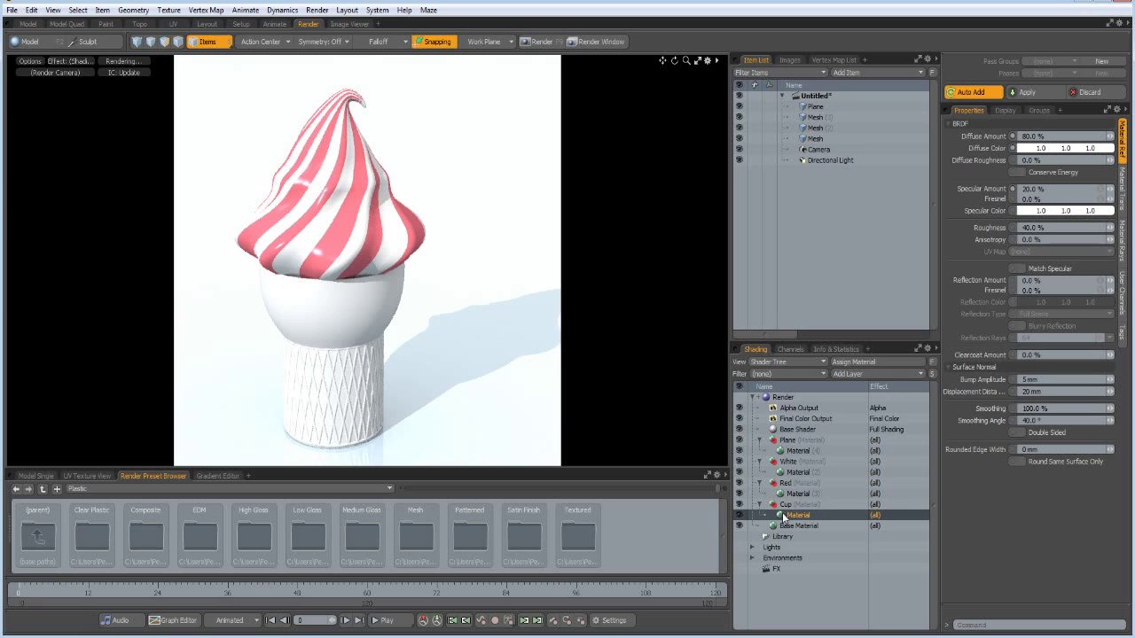
pyautogui.click(1055, 149)
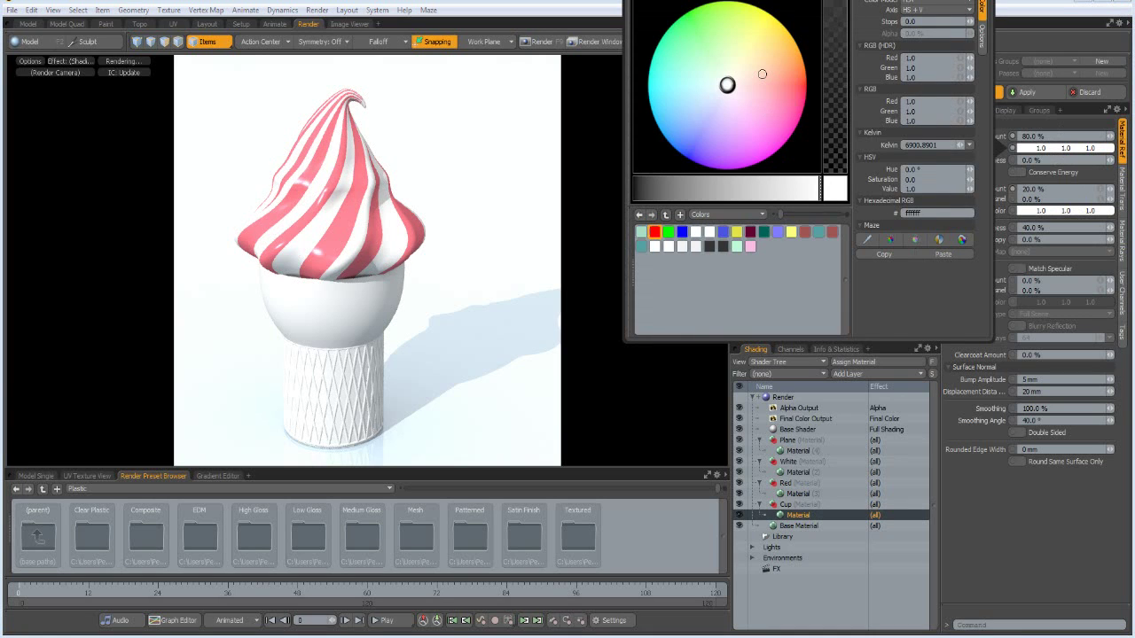
pyautogui.click(763, 74)
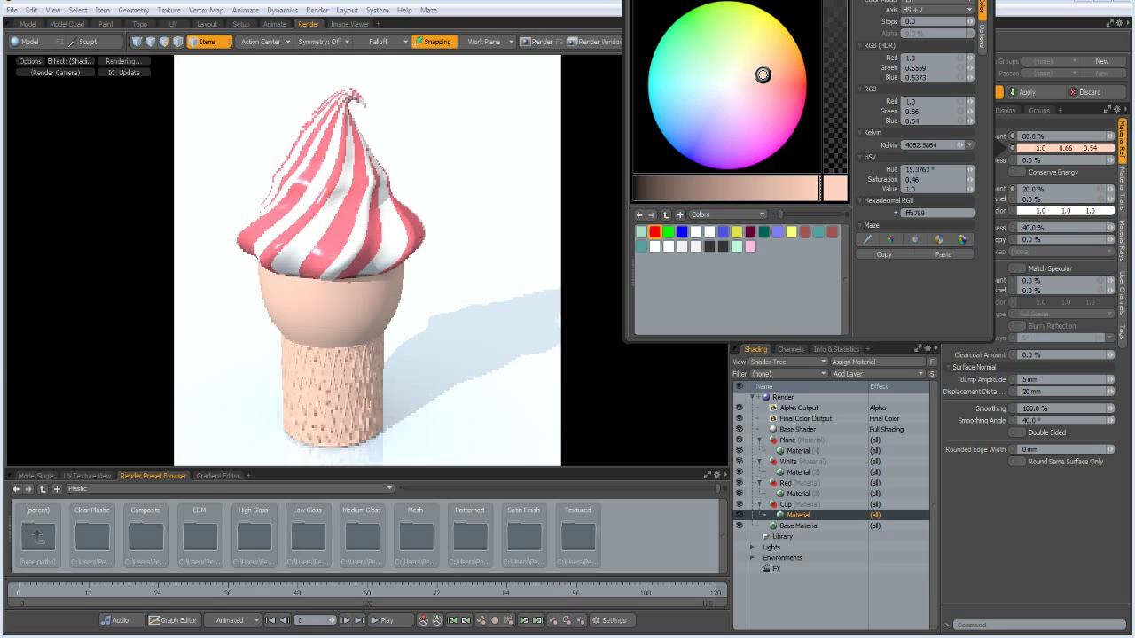
pyautogui.moveTo(762, 75); pyautogui.dragTo(765, 63)
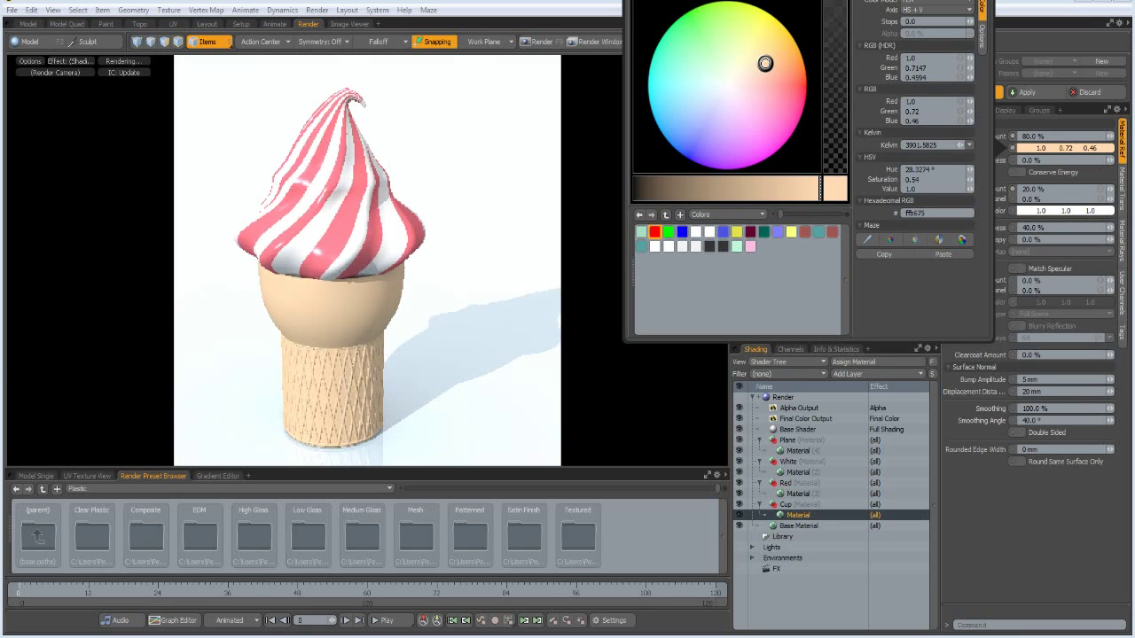
pyautogui.click(714, 395)
# Set the Cup material's specular amount to 0%.
pyautogui.click(1054, 189)
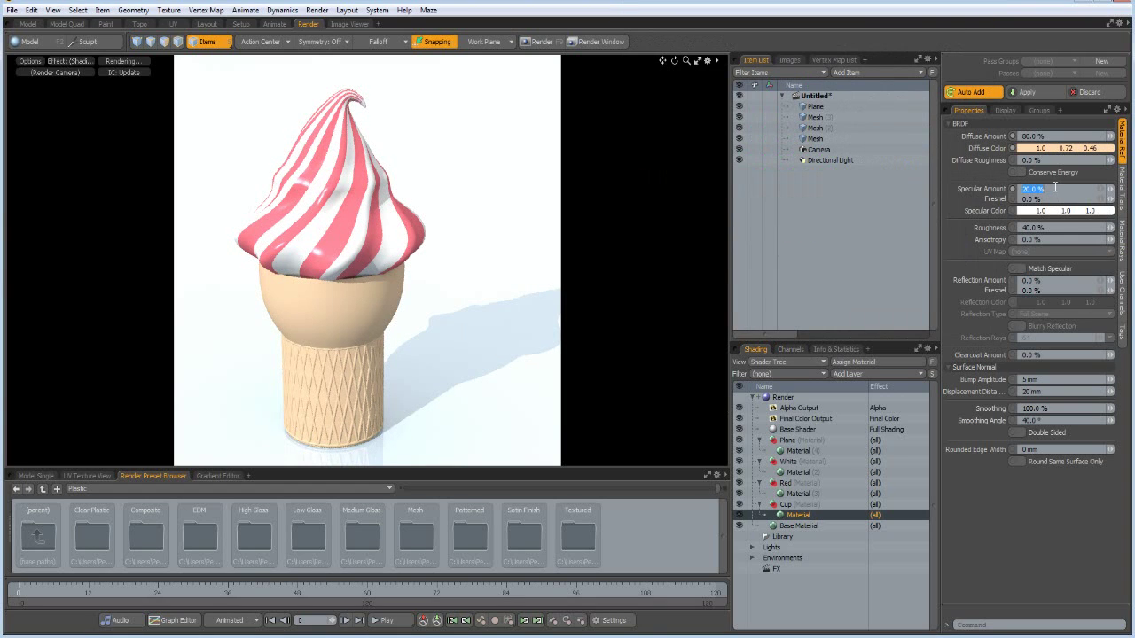
pyautogui.write('0')
pyautogui.press('Return')
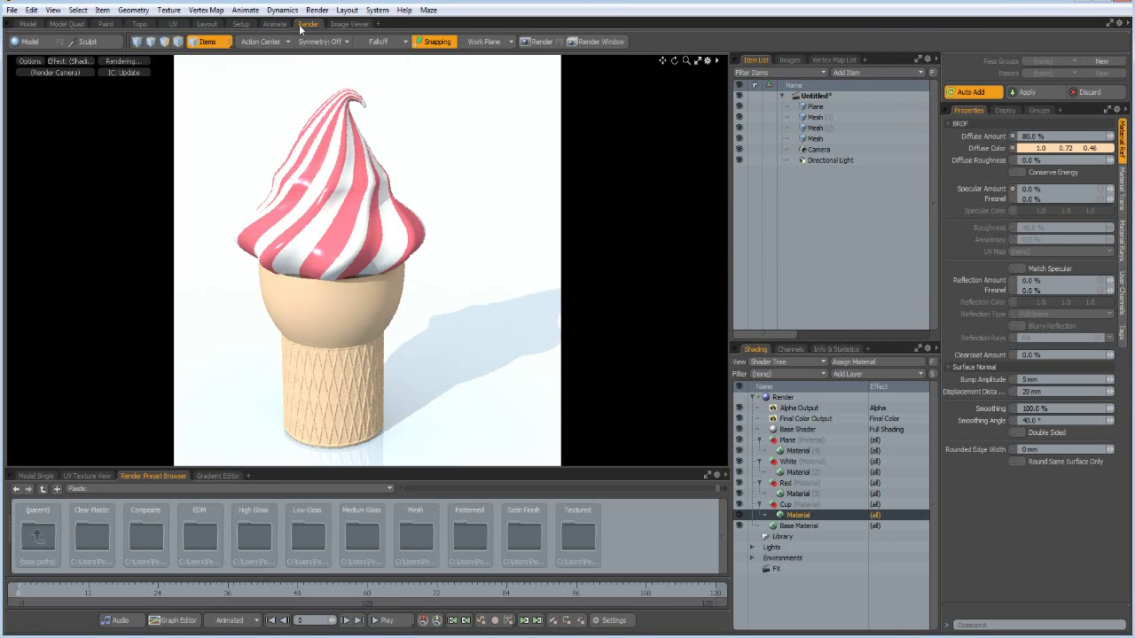
# Load the Grid Lights Blue 01 studio environment preset into the scene and return to the render preview.
pyautogui.click(206, 24)
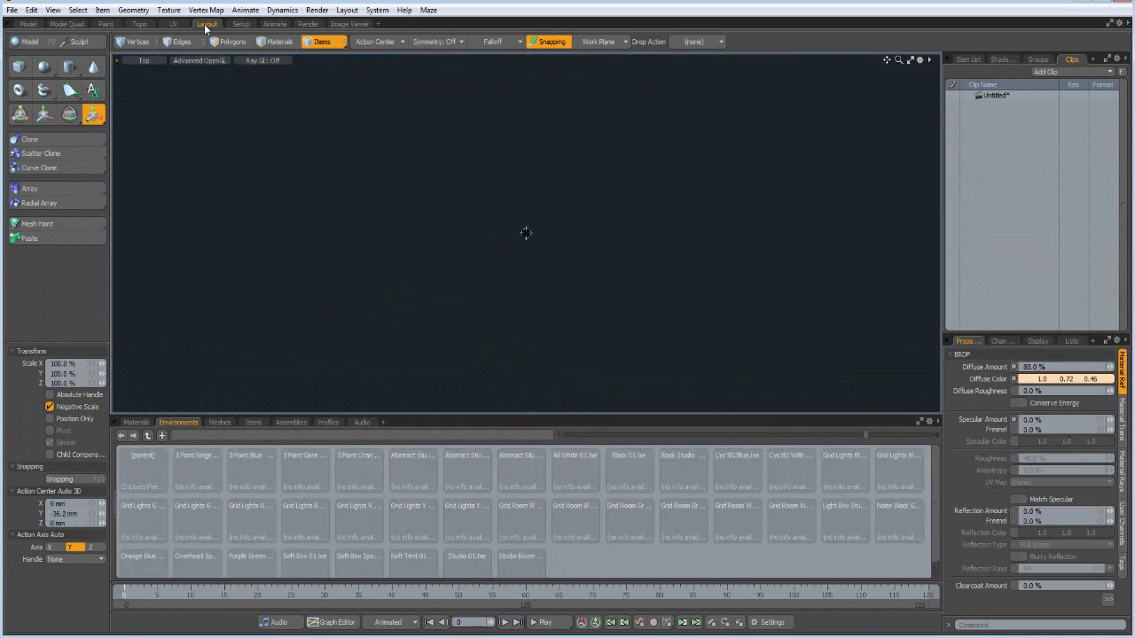
pyautogui.doubleClick(849, 472)
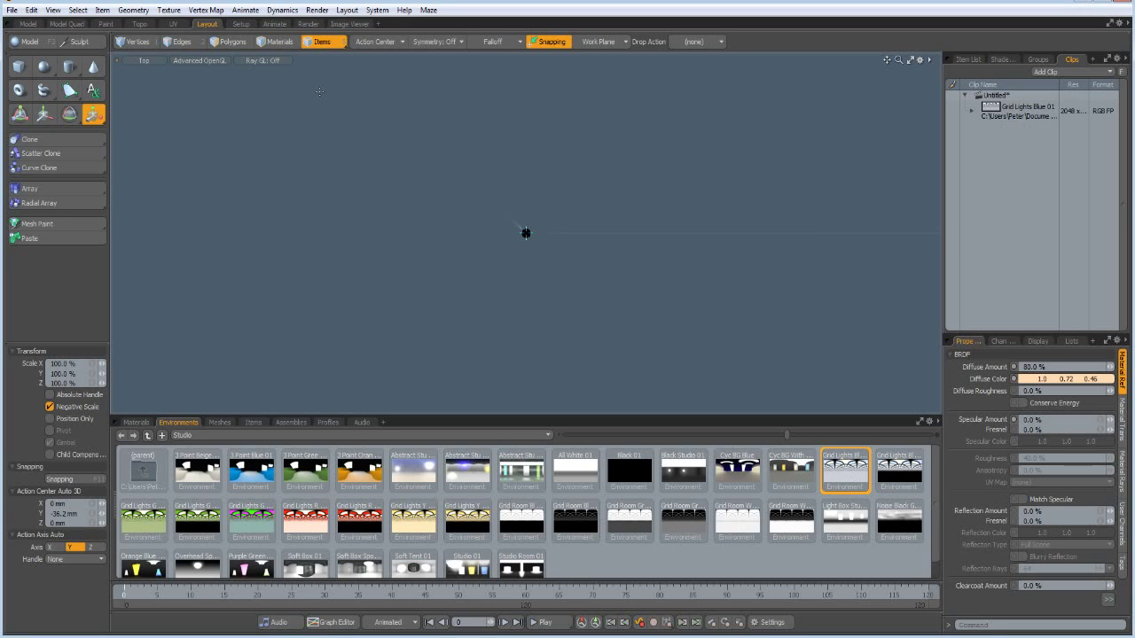
pyautogui.click(310, 24)
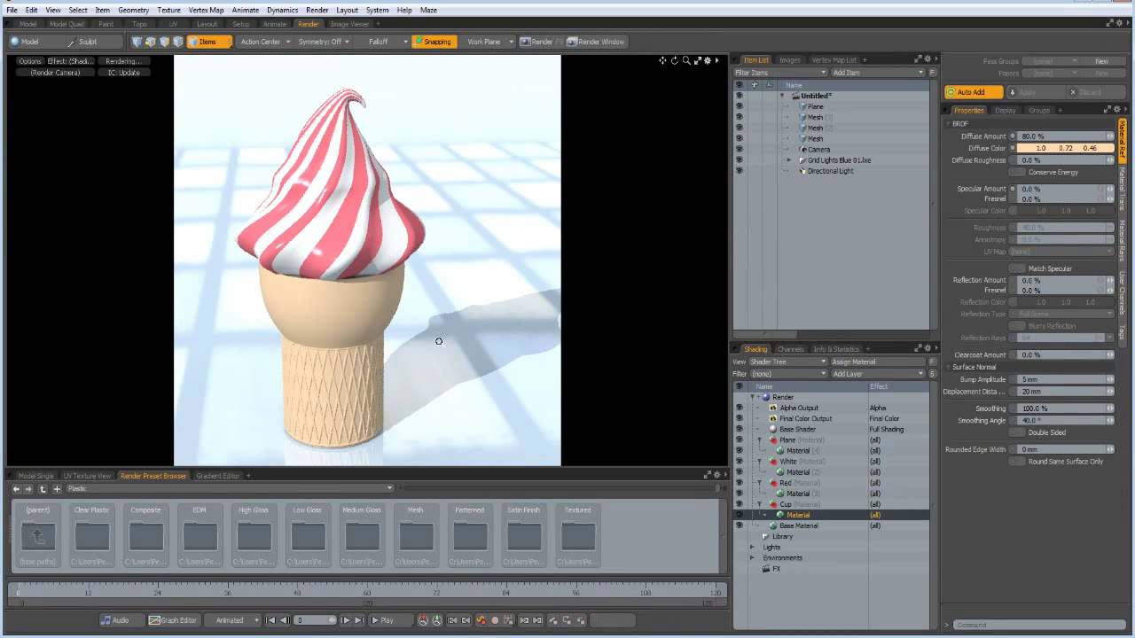
# Reorient the camera around the ice-cream cone and start the full render.
pyautogui.moveTo(438, 340)
pyautogui.keyDown('alt'); pyautogui.mouseDown()
pyautogui.moveTo(426, 347)
pyautogui.moveTo(453, 345)
pyautogui.moveTo(421, 331)
pyautogui.mouseUp(); pyautogui.keyUp('alt')
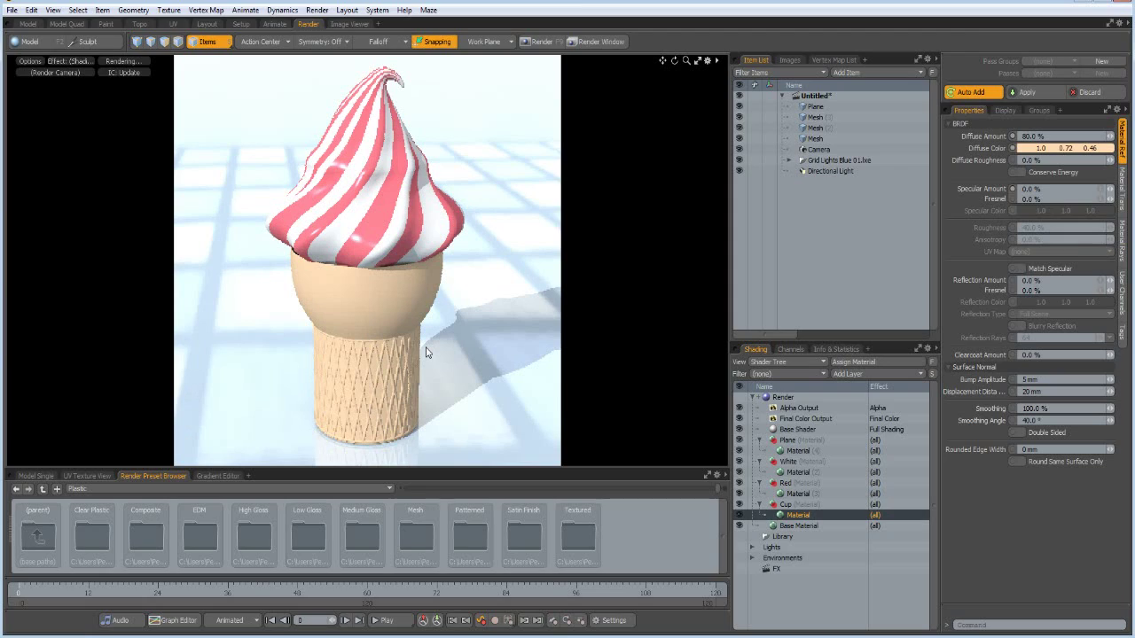
pyautogui.press('F9')
pyautogui.press('F9')
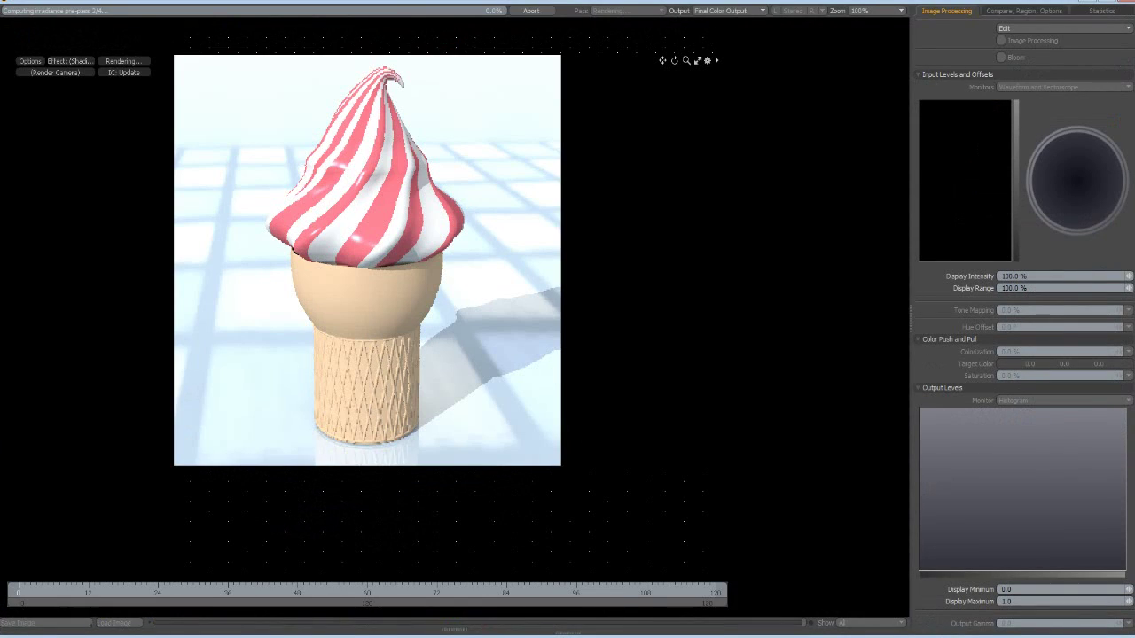